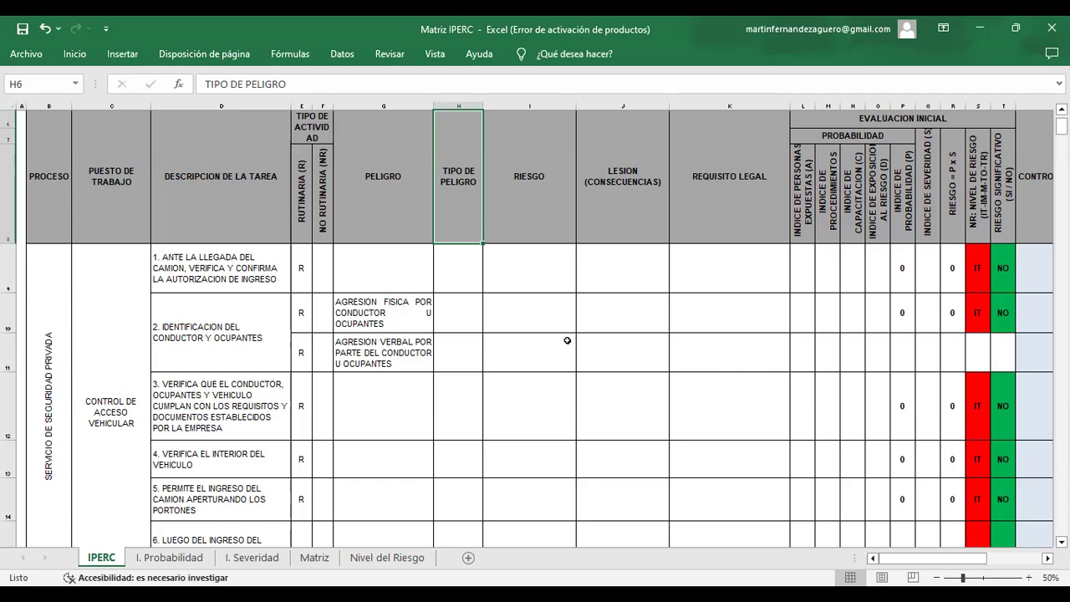
Switch to the presentation and play the security-camera clip of the truck at the vehicle entrance, pausing it after reviewing the guard's work
click(349, 431)
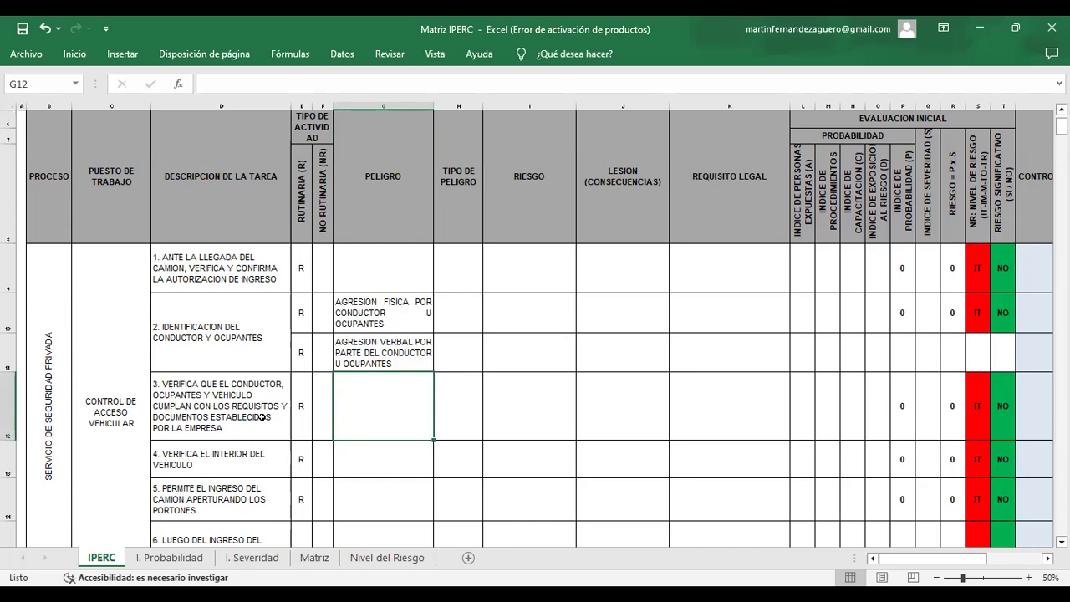
scroll(261, 417, down, 1)
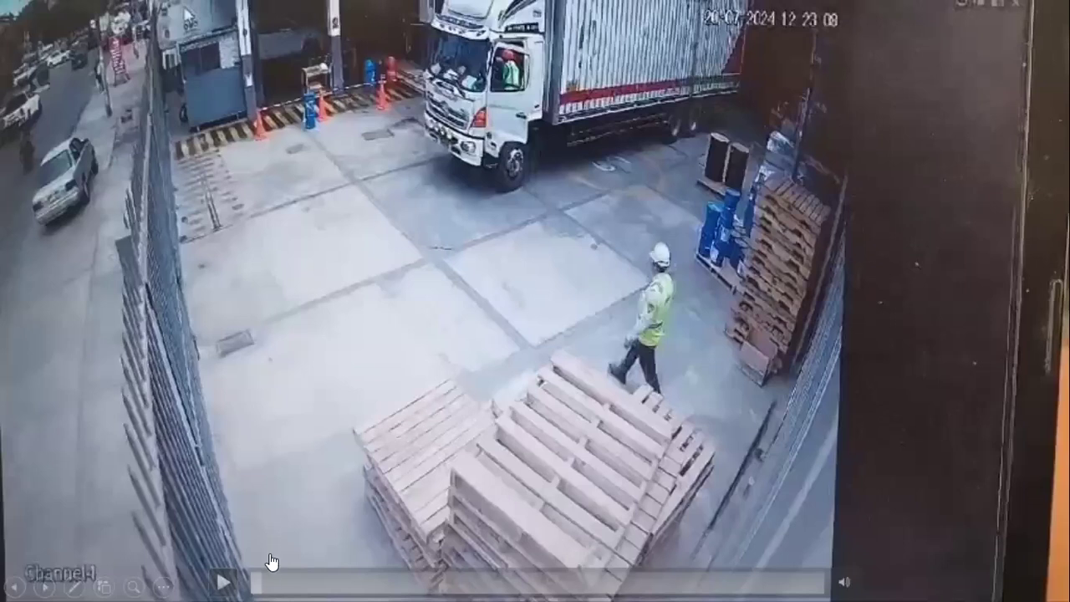
click(222, 582)
click(224, 582)
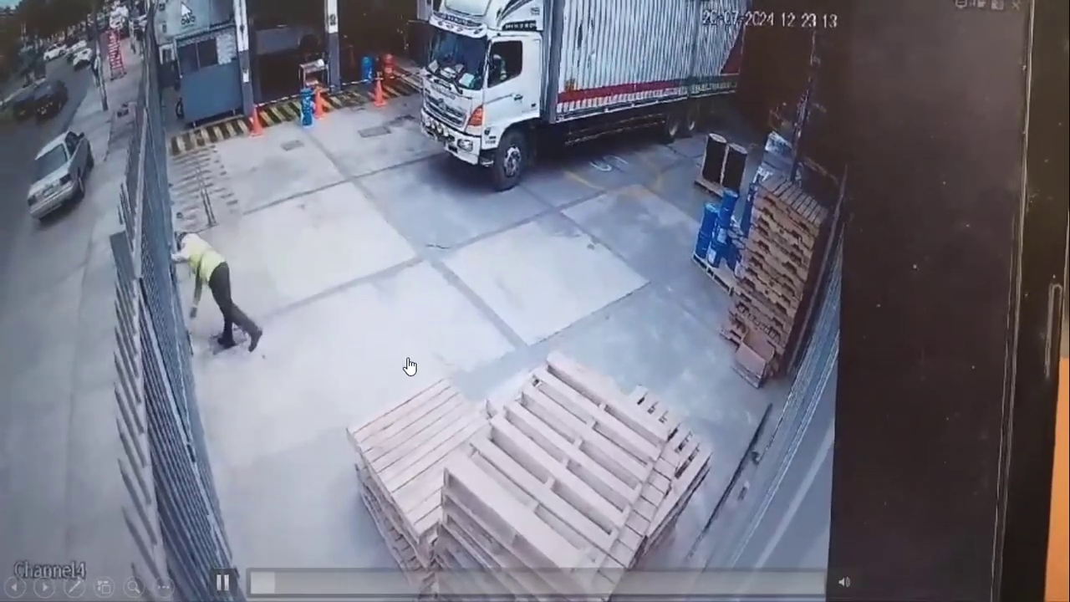
click(224, 583)
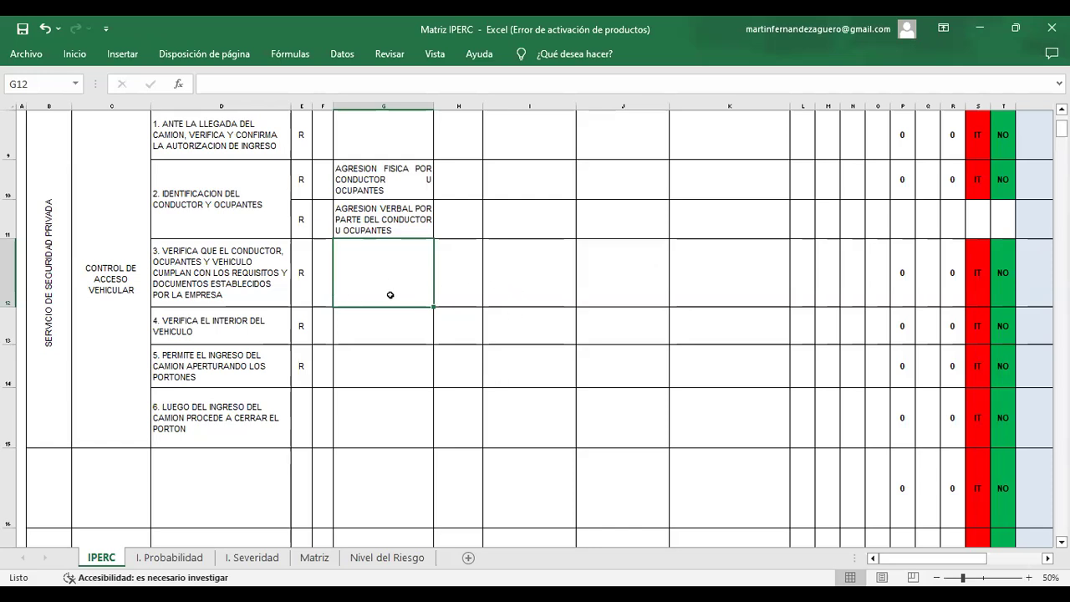
Insert a blank row above task 3, "VERIFICA QUE EL CONDUCTOR, OCUPANTES Y VEHICULO CUMPLAN...", in the IPERC sheet
click(203, 329)
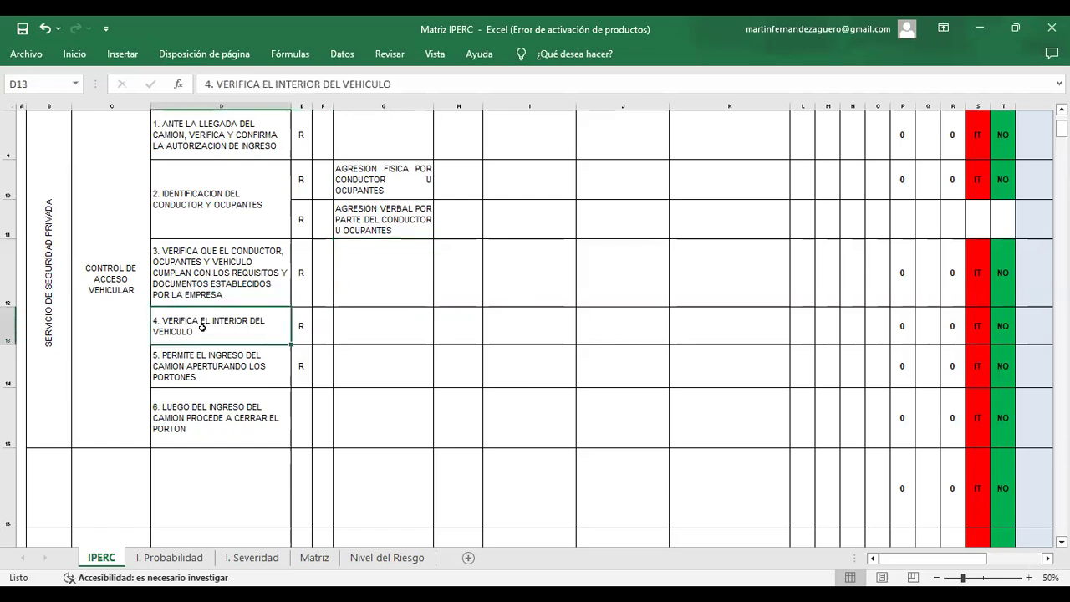
click(260, 271)
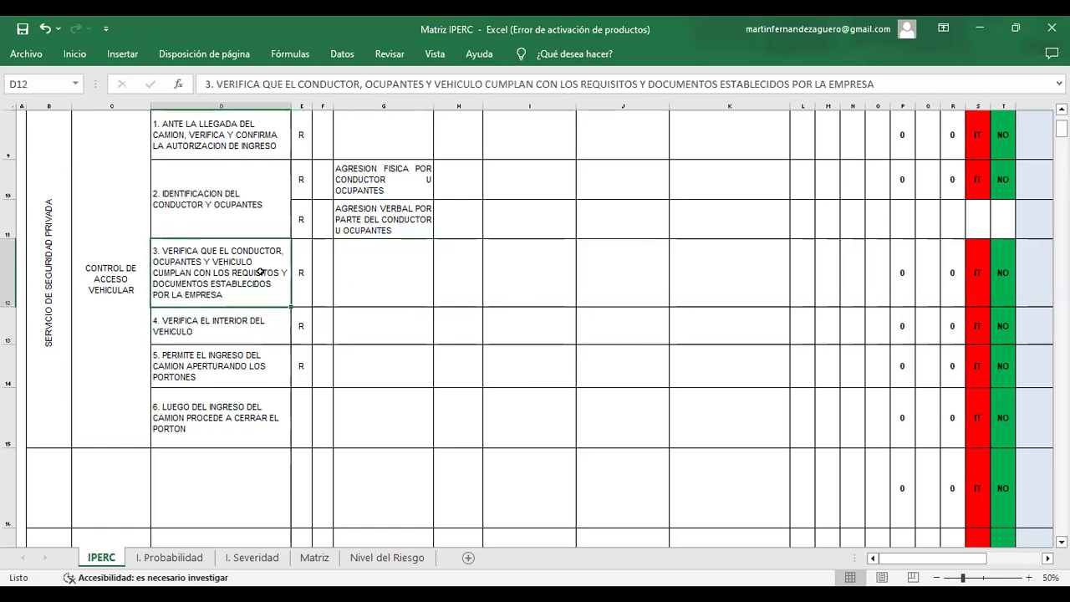
click(12, 274)
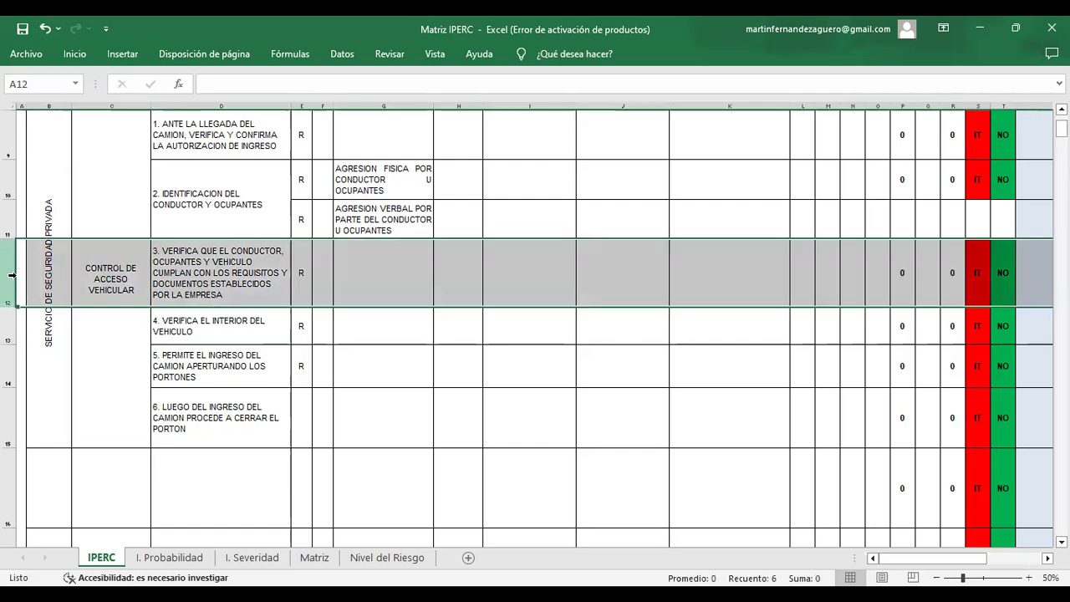
right_click(11, 274)
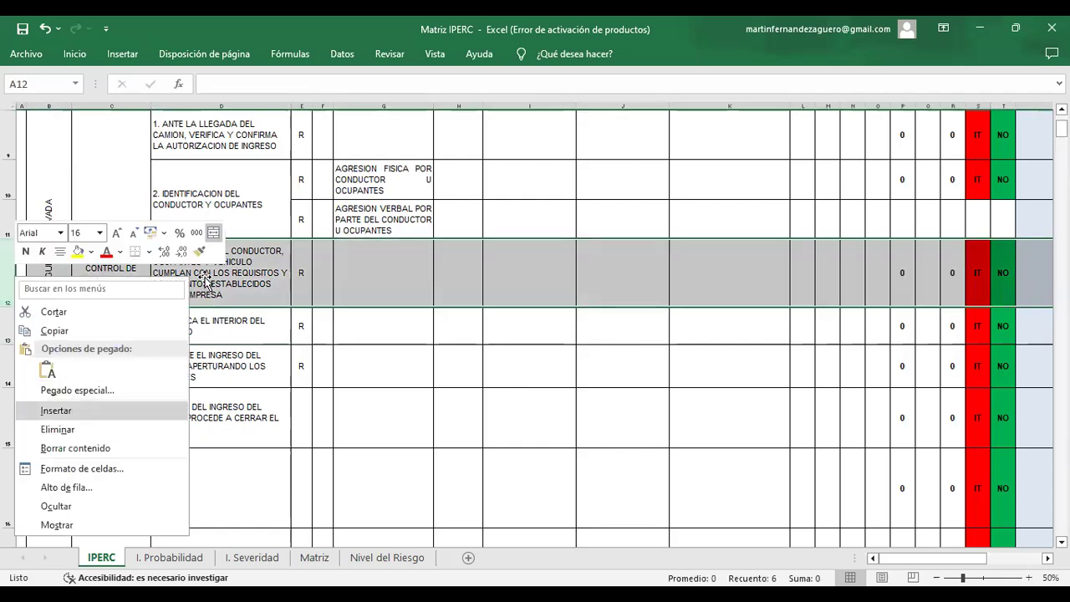
key(Return)
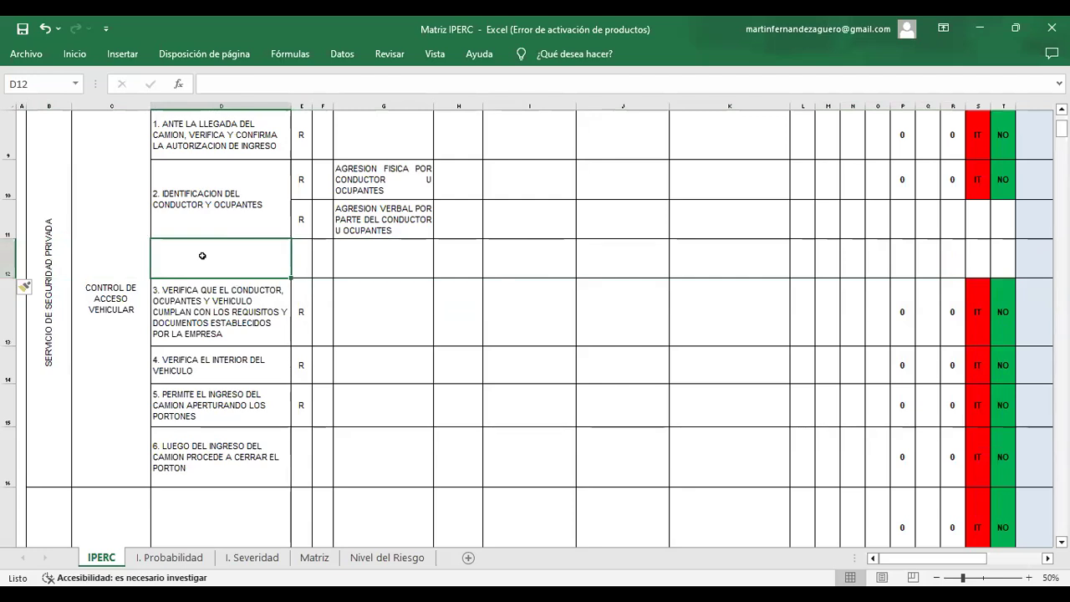
Enter the task "3. VERIFICAR QUE EN EL EXTERIOR NO SE ENCUENTREN PERSONAS EXTRAÑAS" in cell D12
text(3.)
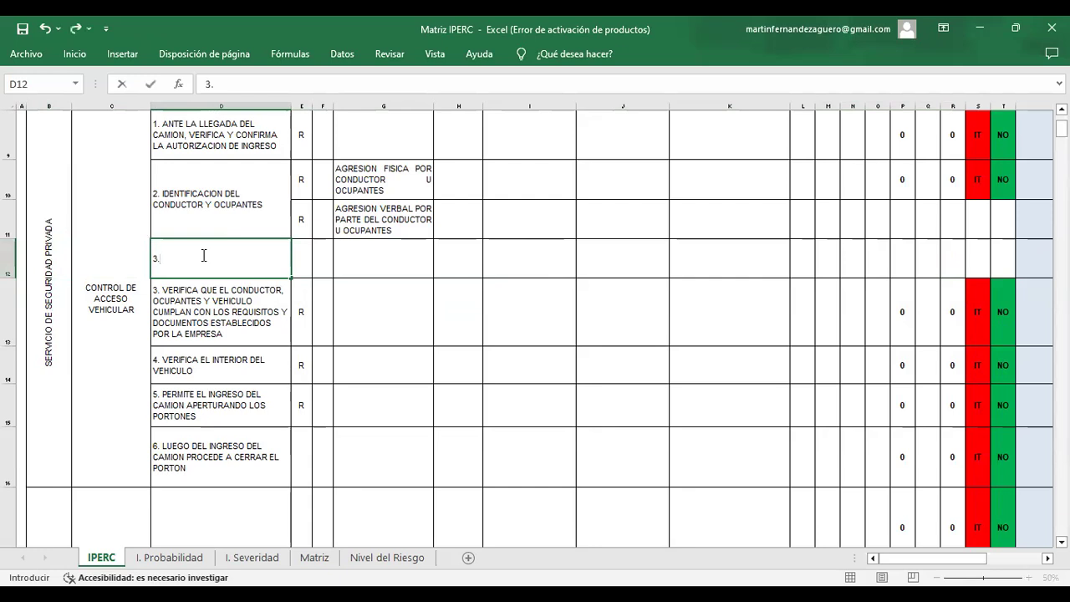
text( VERIFICAR)
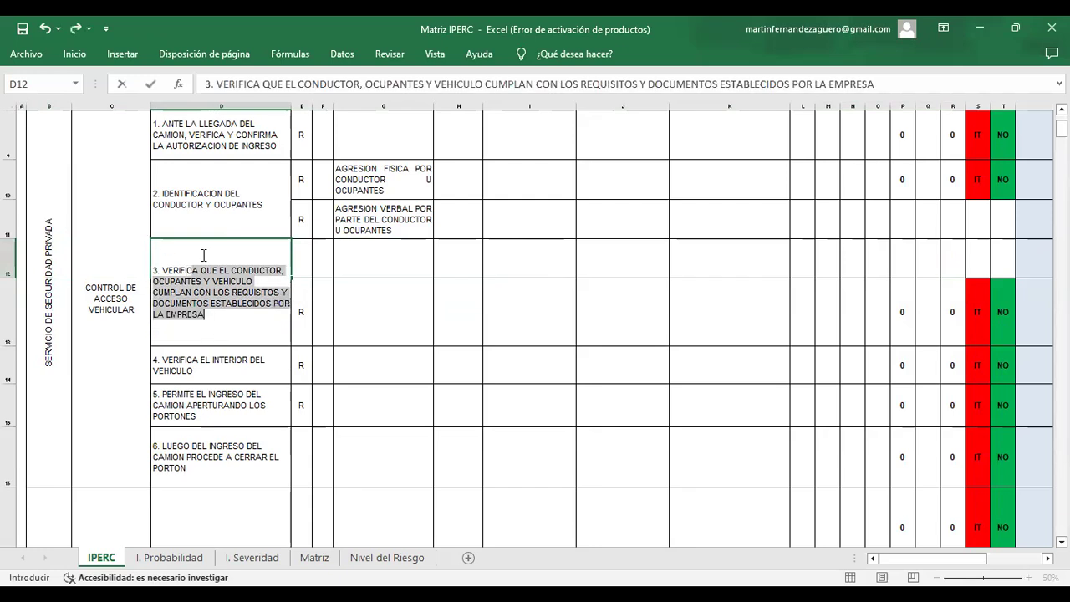
text( QUE EN EL )
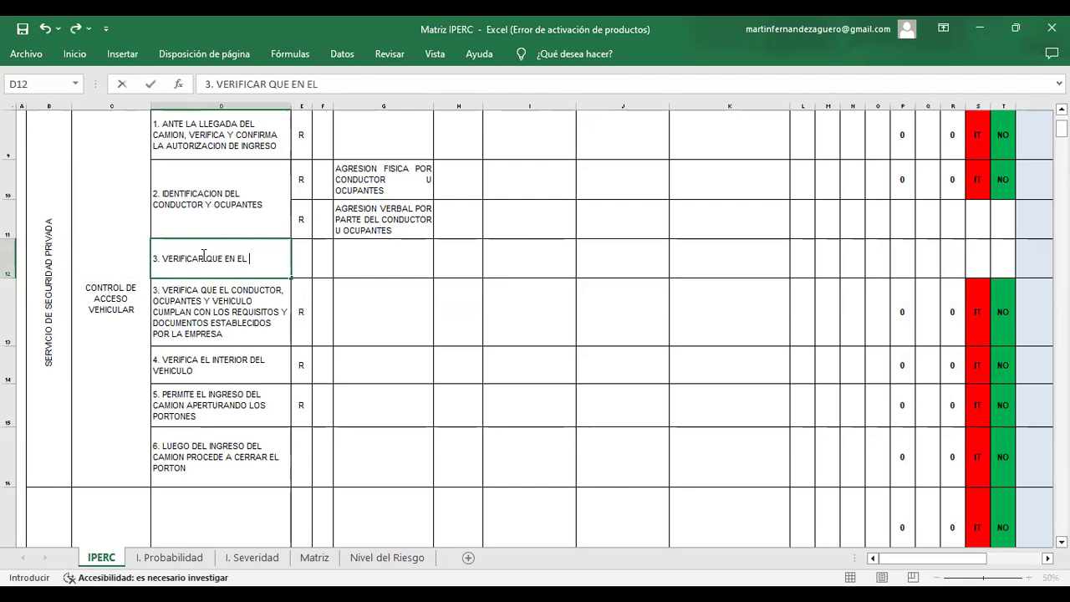
text(EXTERIOR)
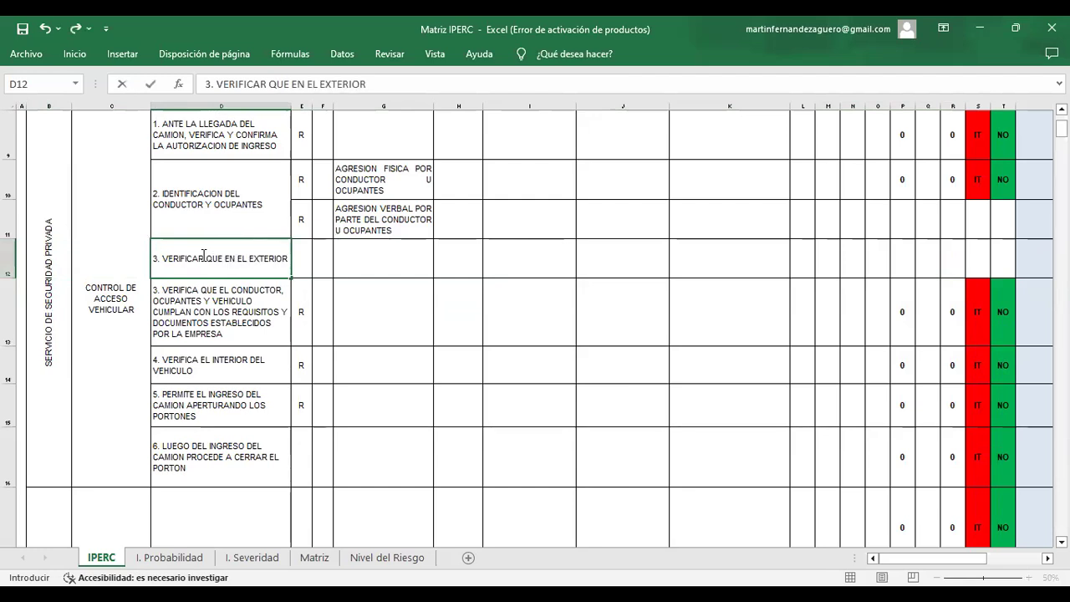
text( NO )
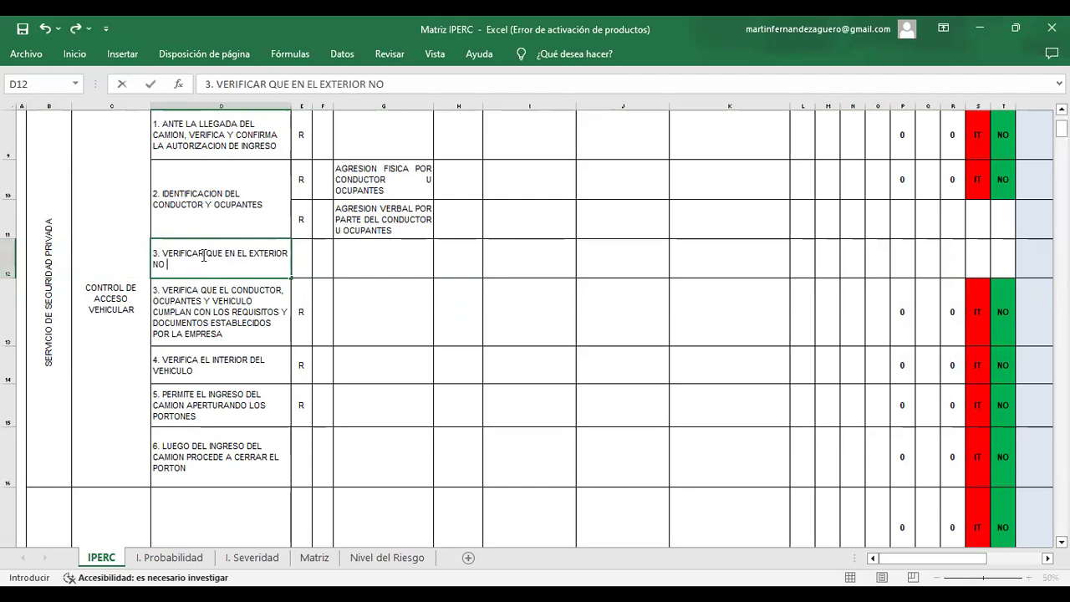
text(SE ENCUE)
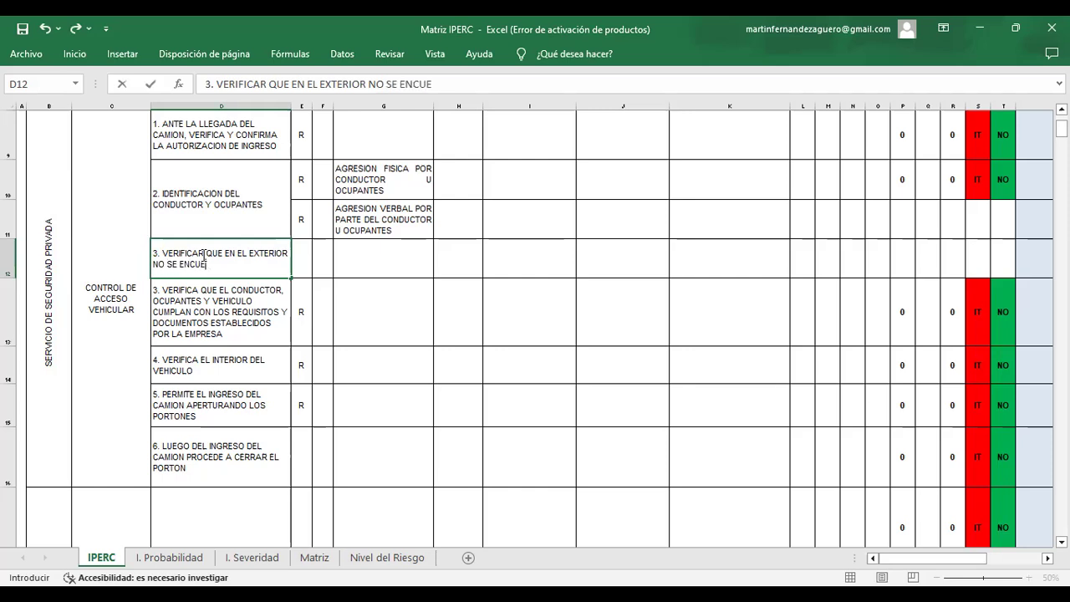
text(NTREN PERSON)
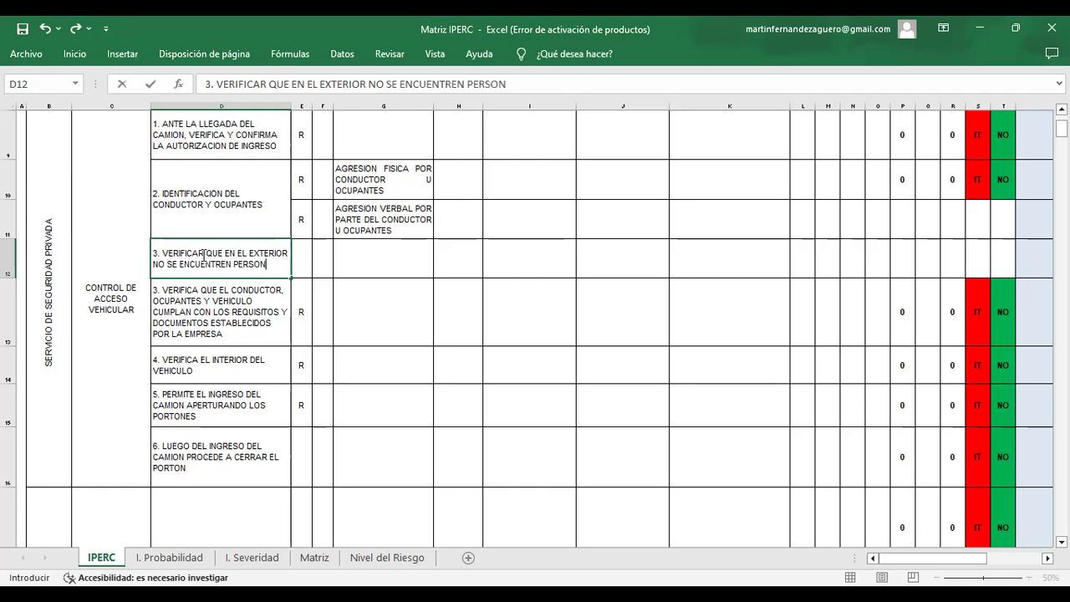
text(AS EXTRAÑAS)
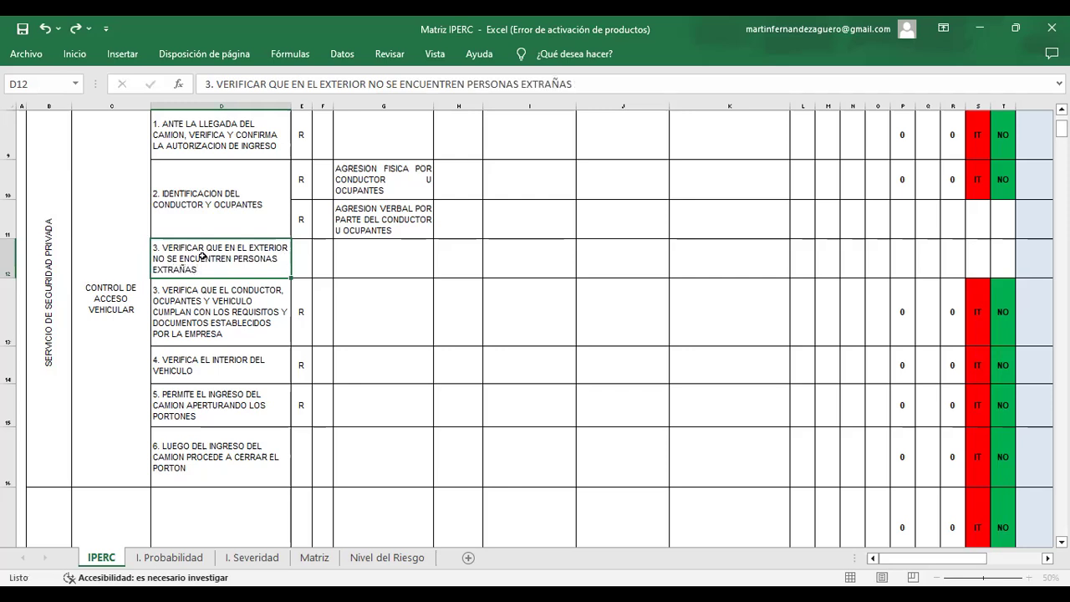
key(Tab)
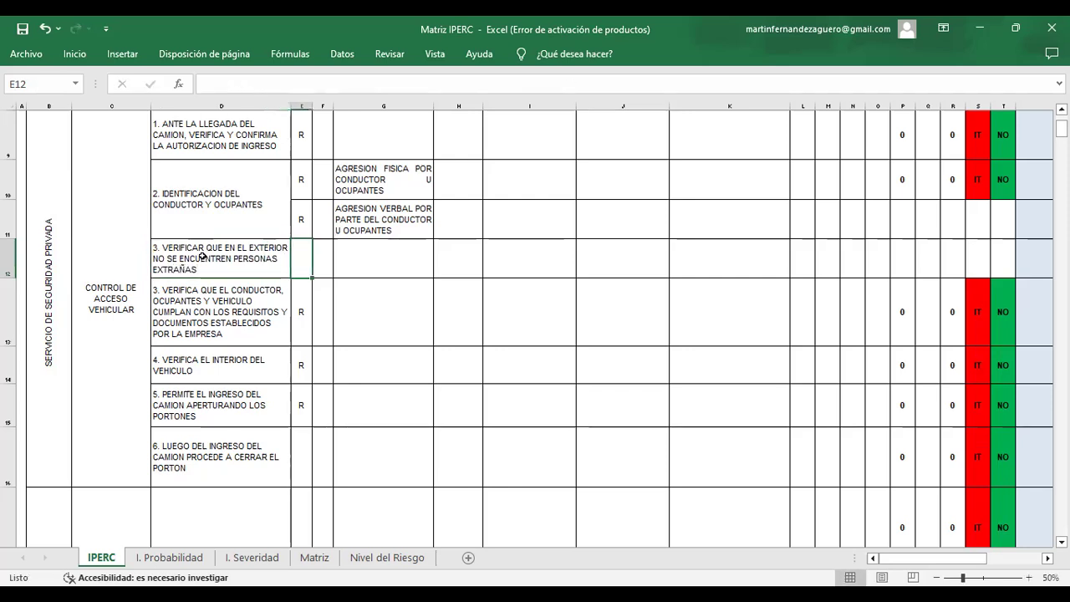
Renumber the four task descriptions in D13 to D16 as 4, 5, 6 and 7
double_click(156, 290)
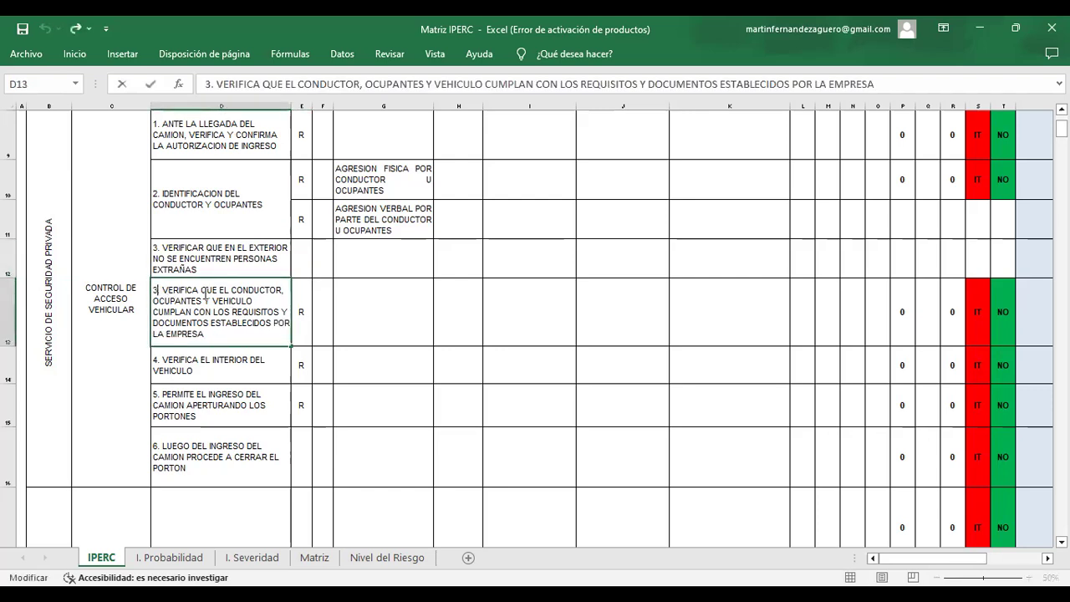
key(BackSpace)
text(4)
double_click(158, 357)
key(BackSpace)
text(5)
double_click(157, 393)
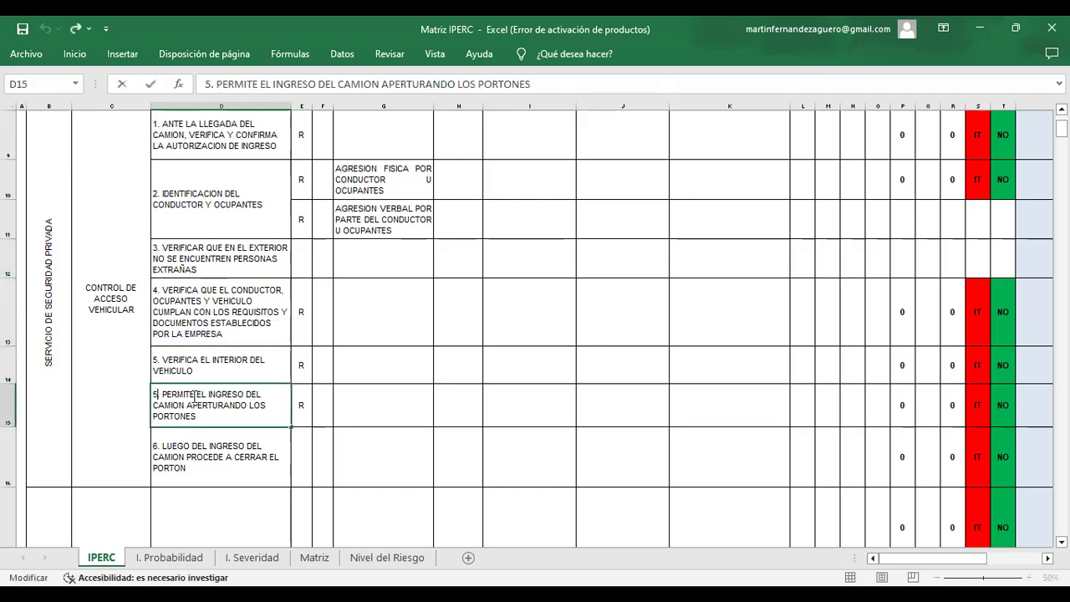
key(BackSpace)
text(6)
double_click(157, 447)
key(BackSpace)
text(7)
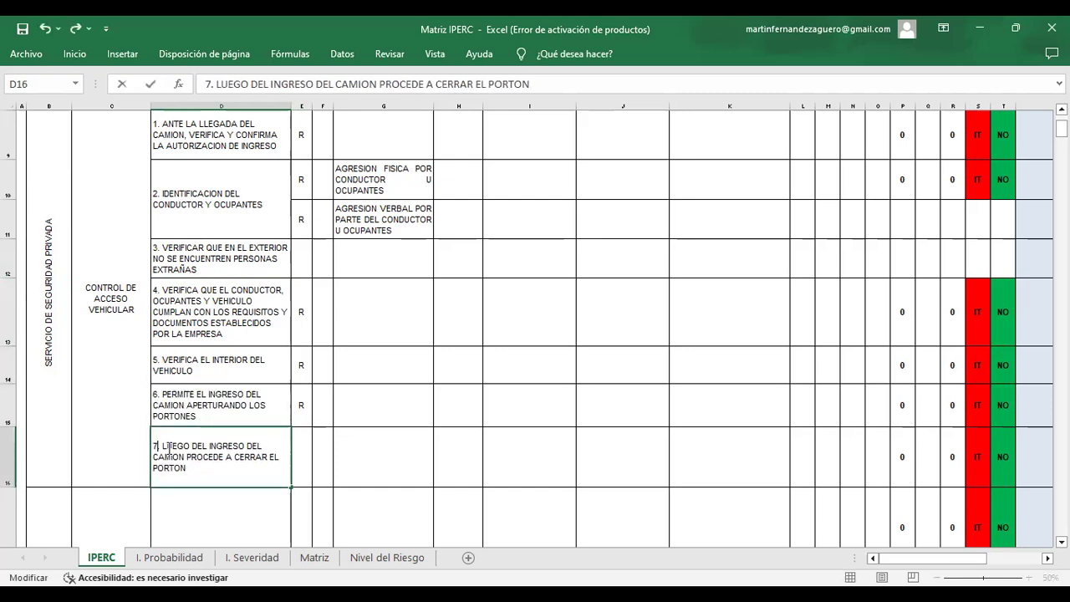
click(402, 365)
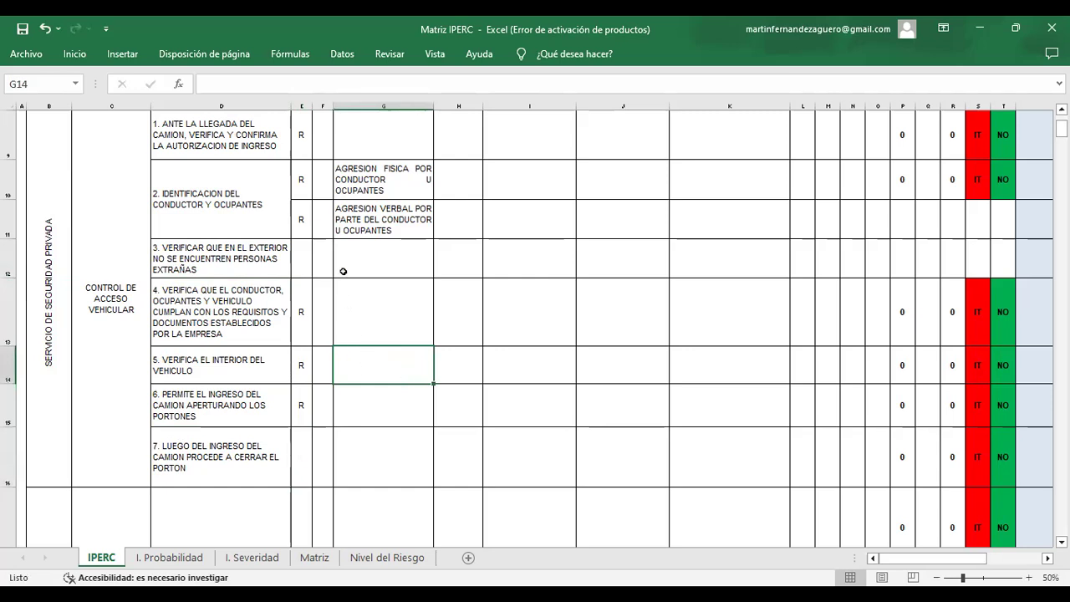
Make row 12 slightly taller so that the new task description fits comfortably
click(359, 327)
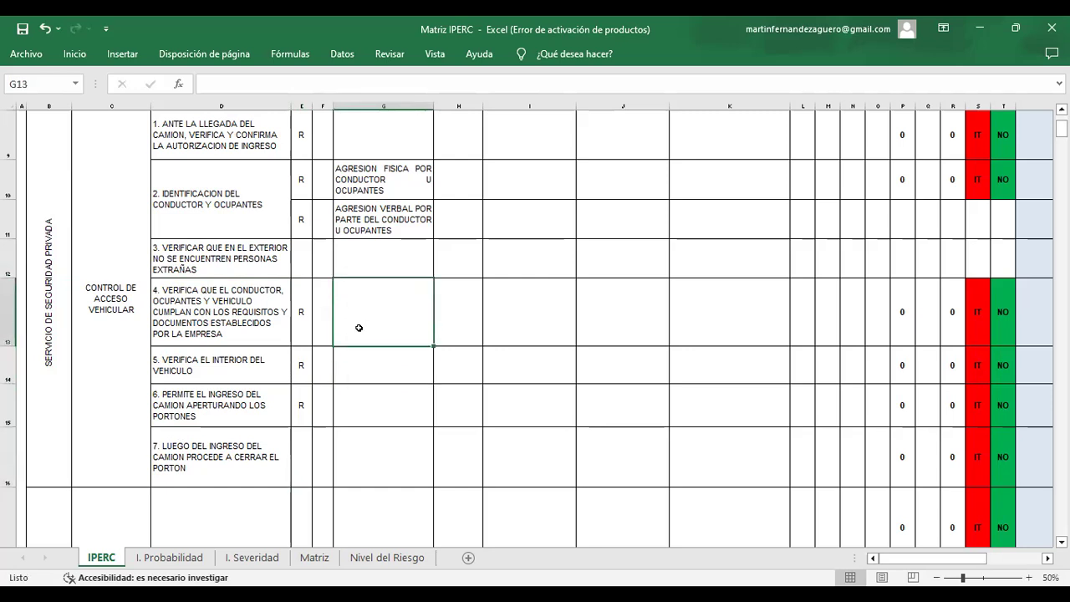
click(223, 269)
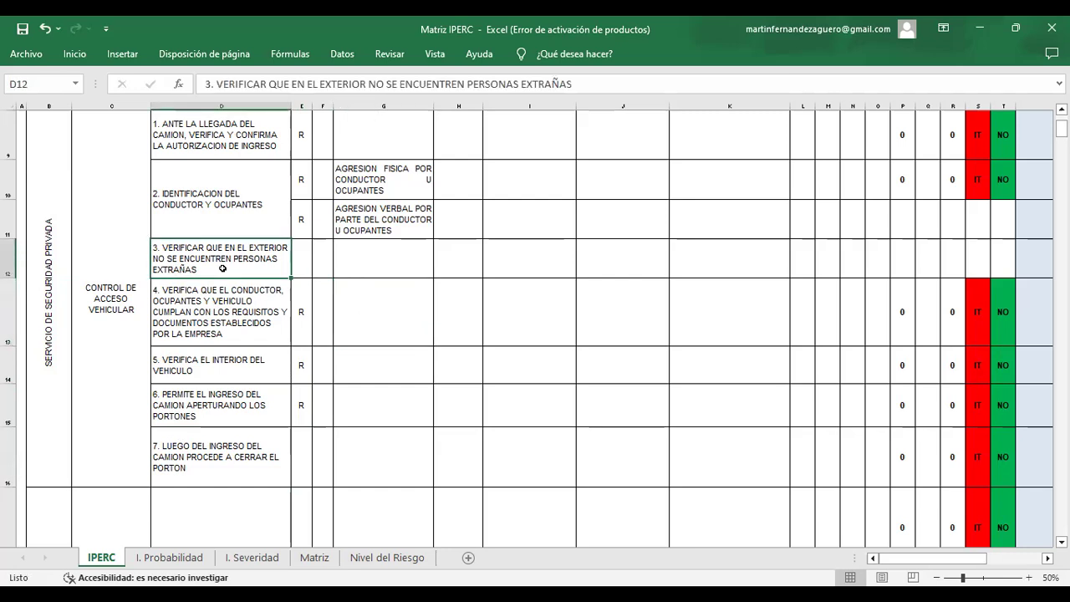
drag(11, 278, 10, 289)
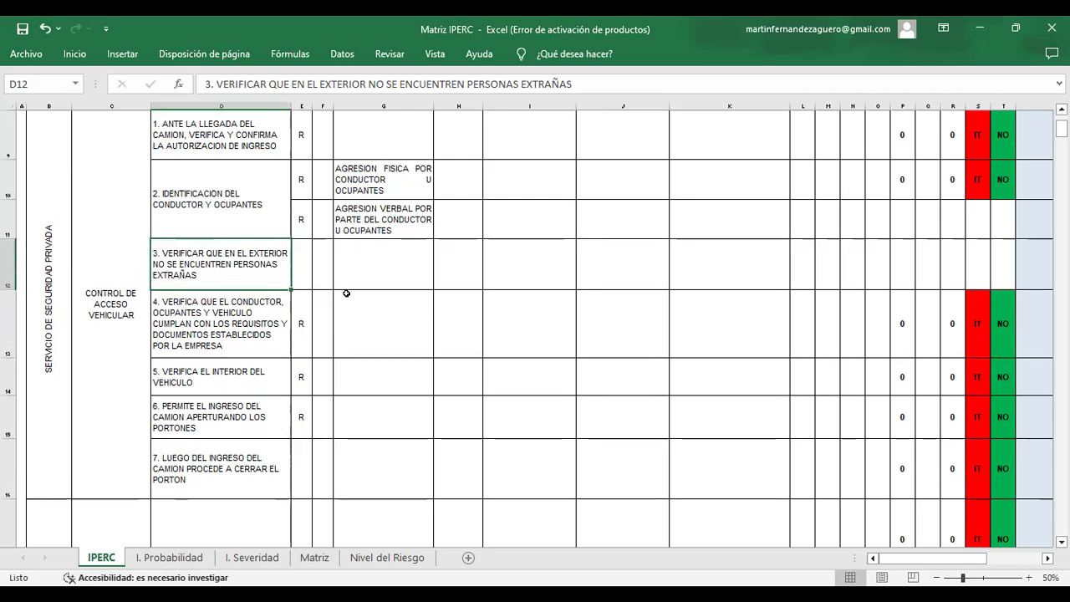
double_click(208, 280)
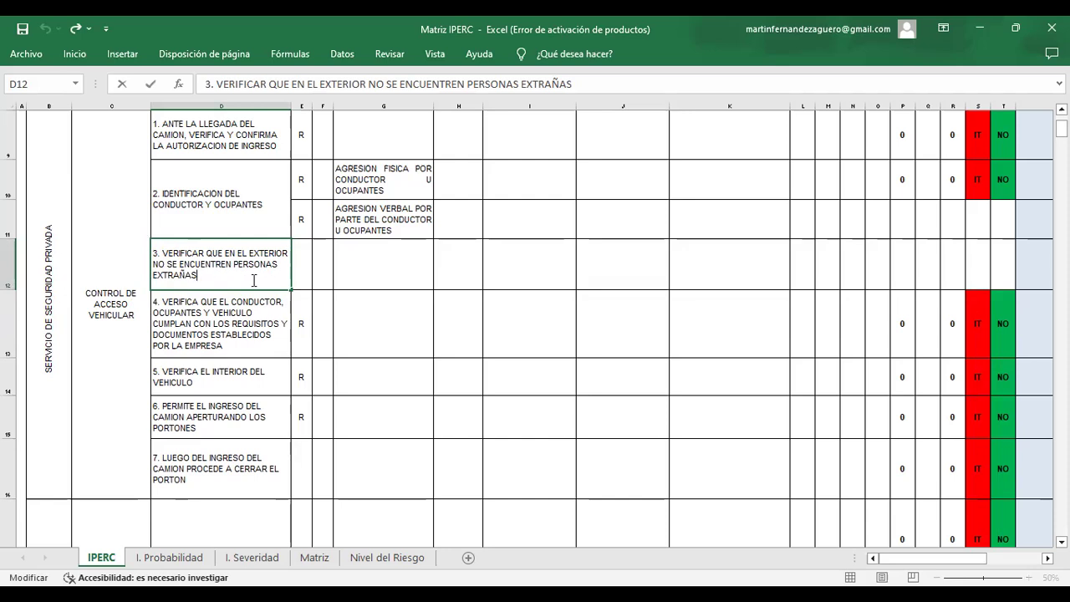
click(412, 268)
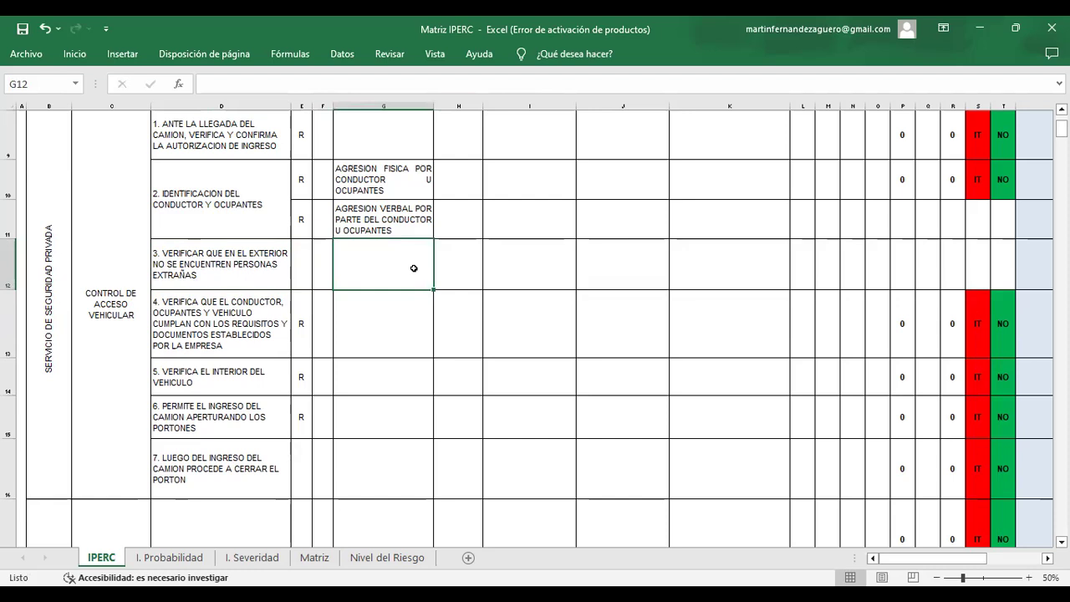
Mark the new task 3 as routine by entering R in cell E12
click(305, 262)
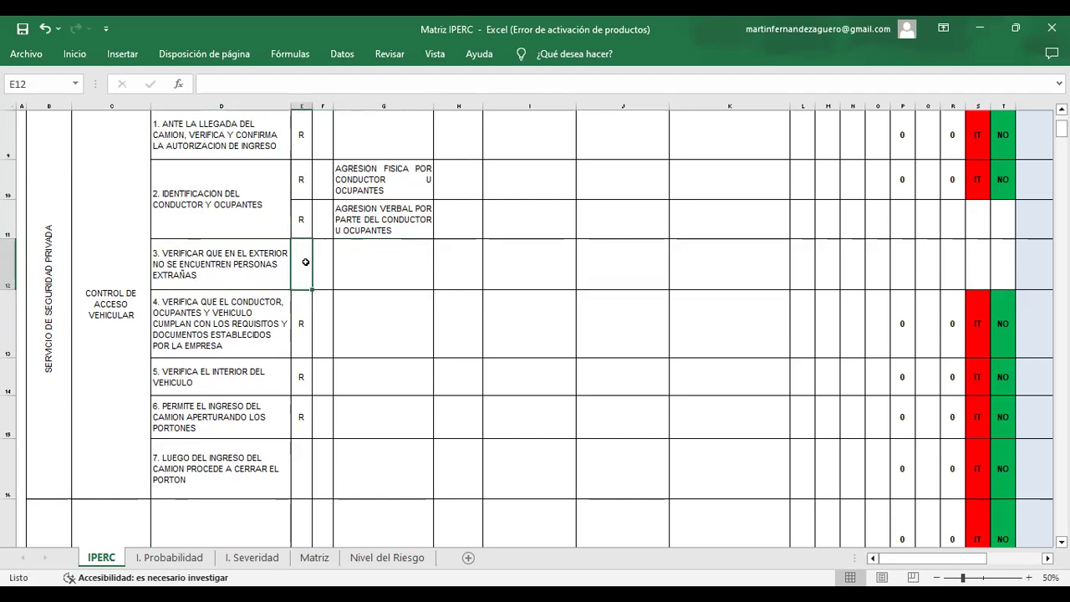
text(R)
key(Tab)
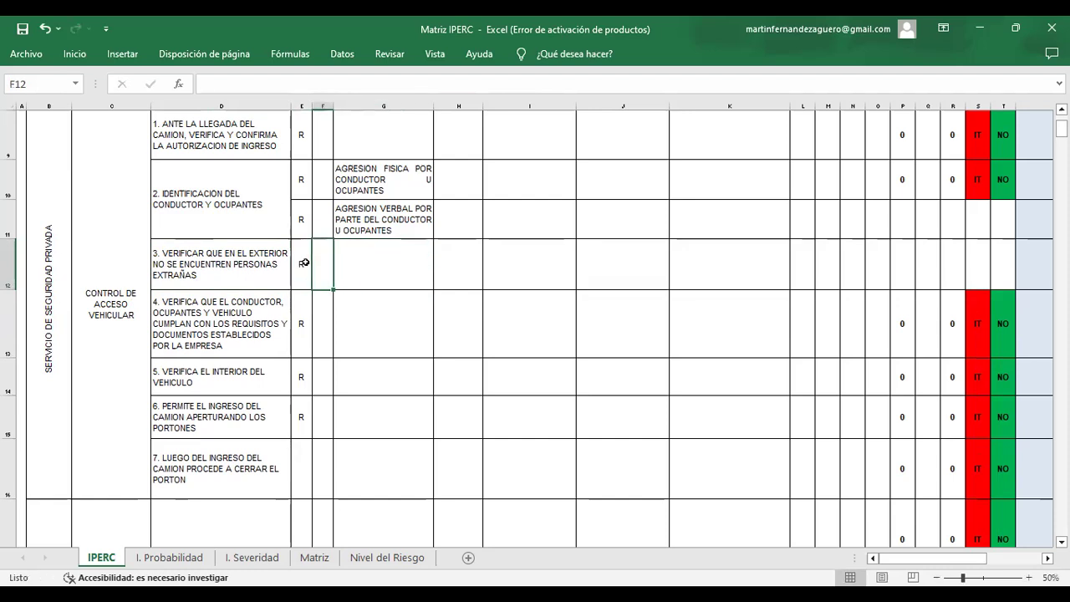
Enter the hazard "AGRESION FISICA POR PARTE DE PERSONAS EXTRAÑAS QUE PRETENDAN INGRESAR SIN AUTORIZACION" in G12 and make row 12 taller to fit it
click(357, 261)
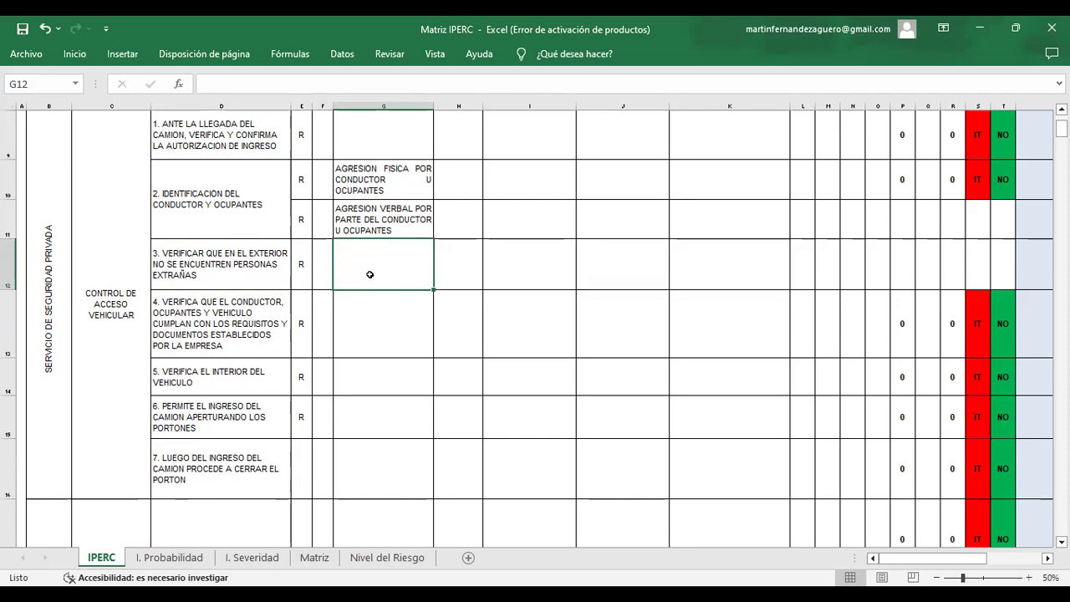
text(AGRESION )
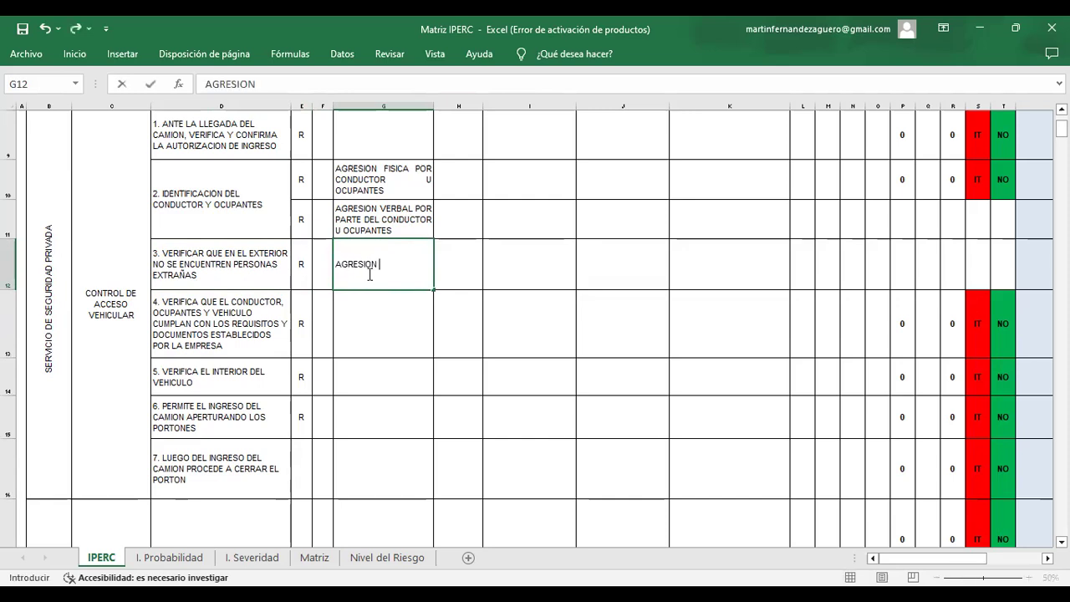
text(FISICA POR)
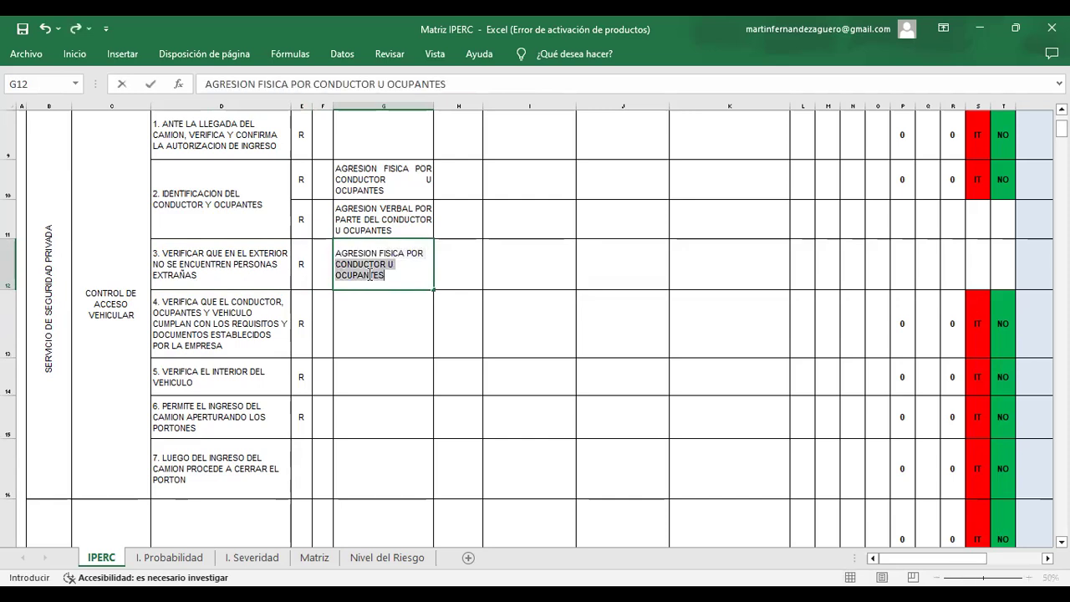
text( PARTE DE PERSONAS E)
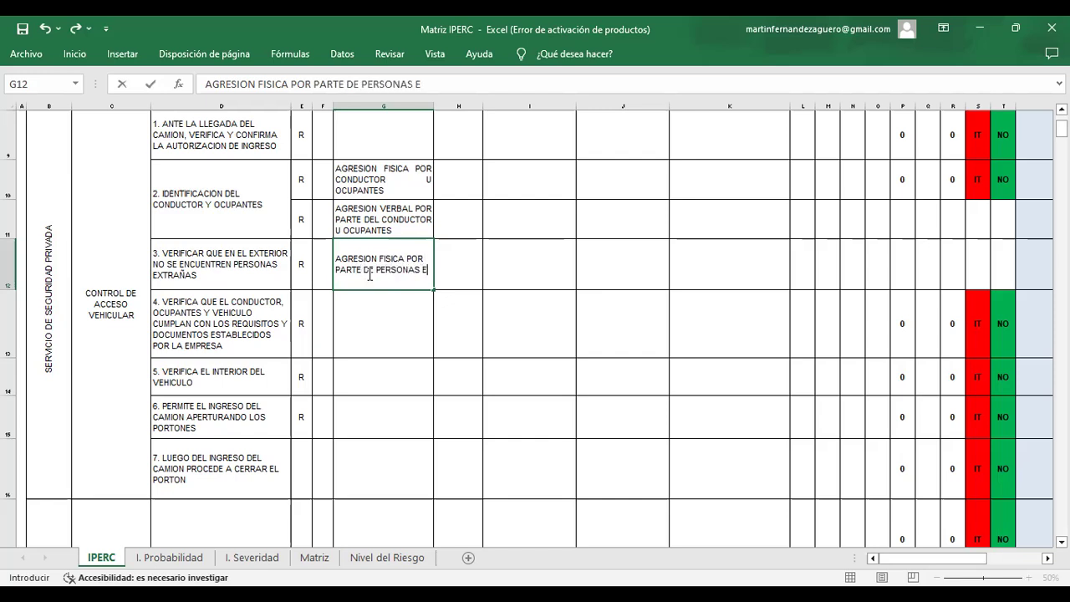
text(XTRA)
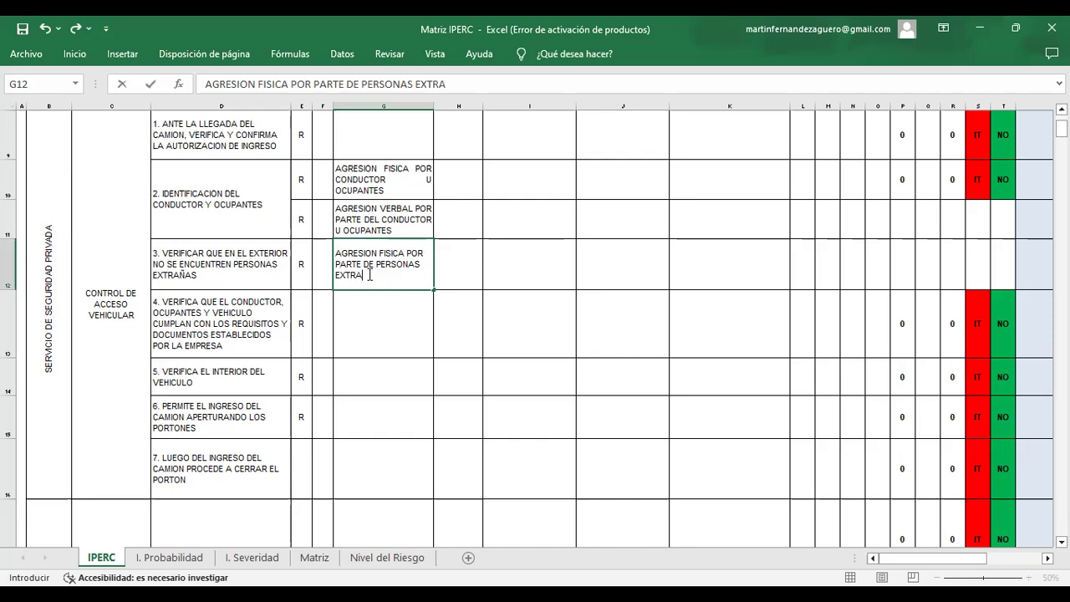
text(ÑAS QUE P)
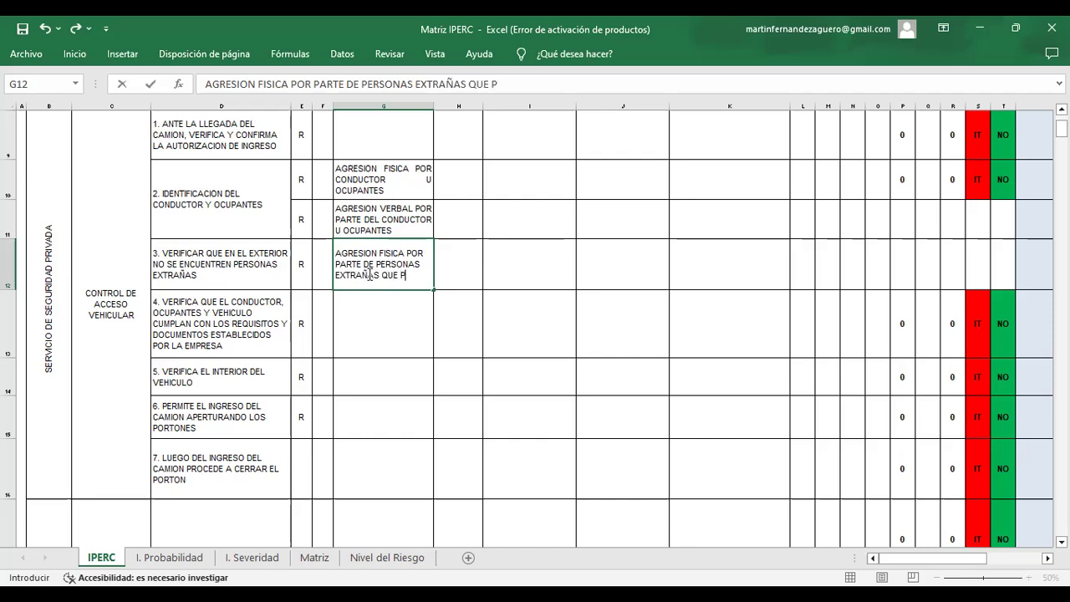
text(RETENDAN )
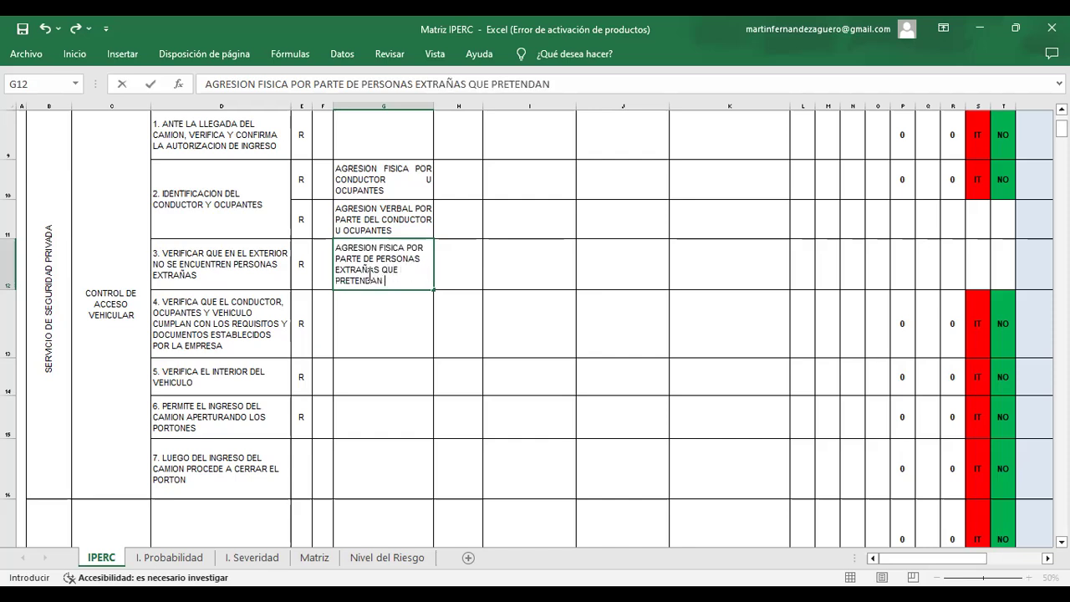
text(INGRESAR)
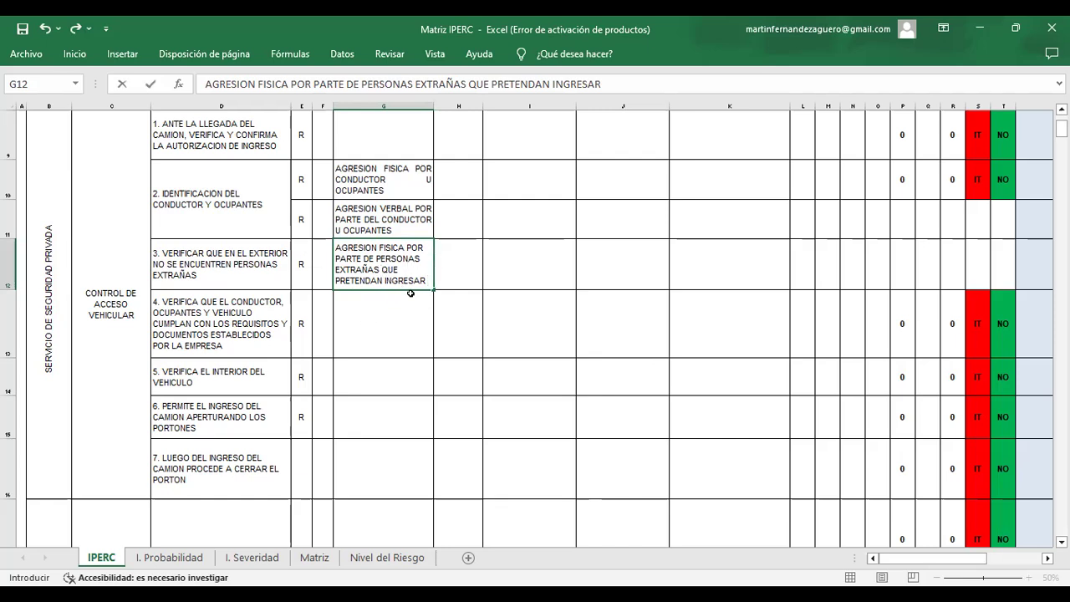
text(SIN AUTORIZACION)
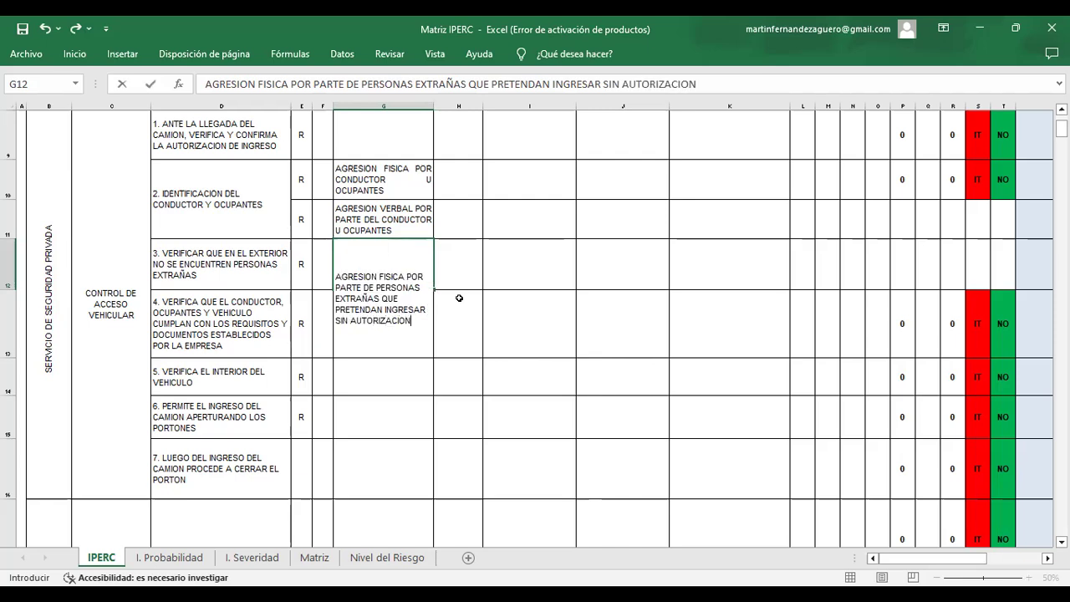
key(Return)
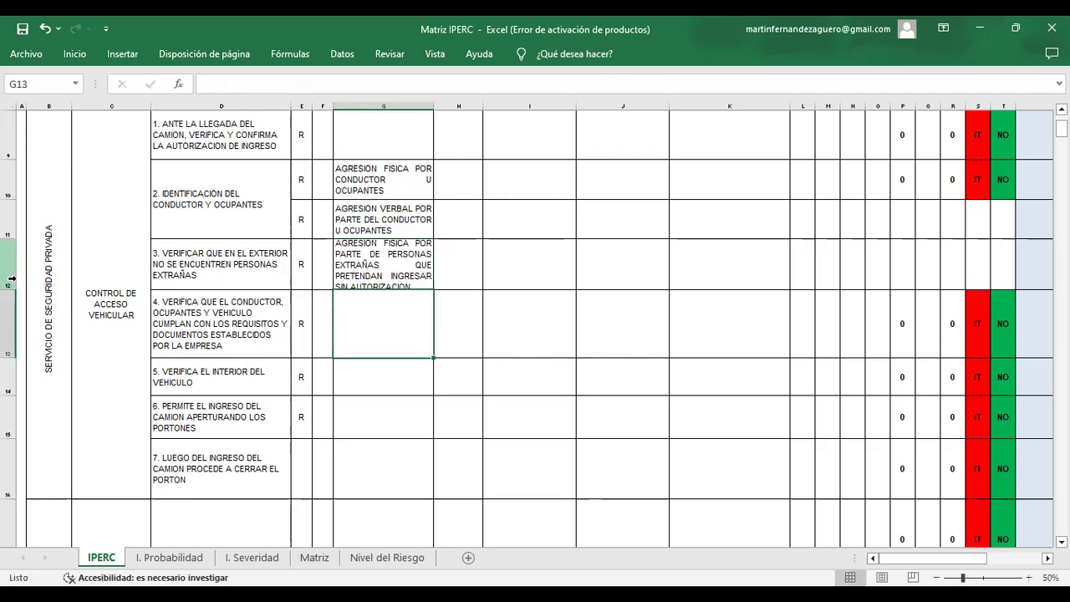
drag(10, 290, 11, 307)
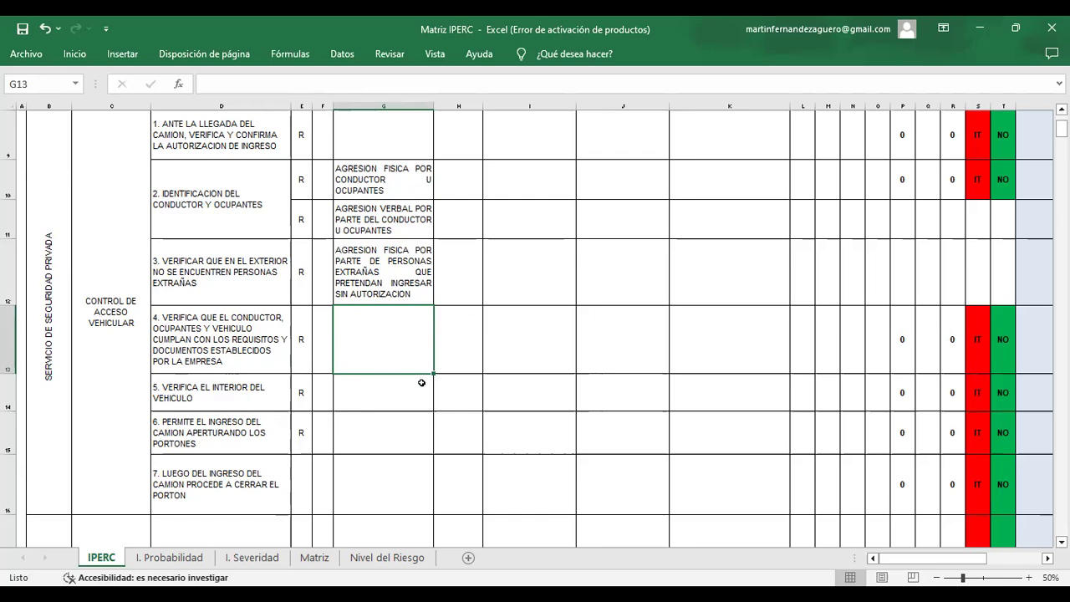
Copy the verbal aggression hazard from G11 into G13 for task 4
click(379, 220)
right_click(379, 220)
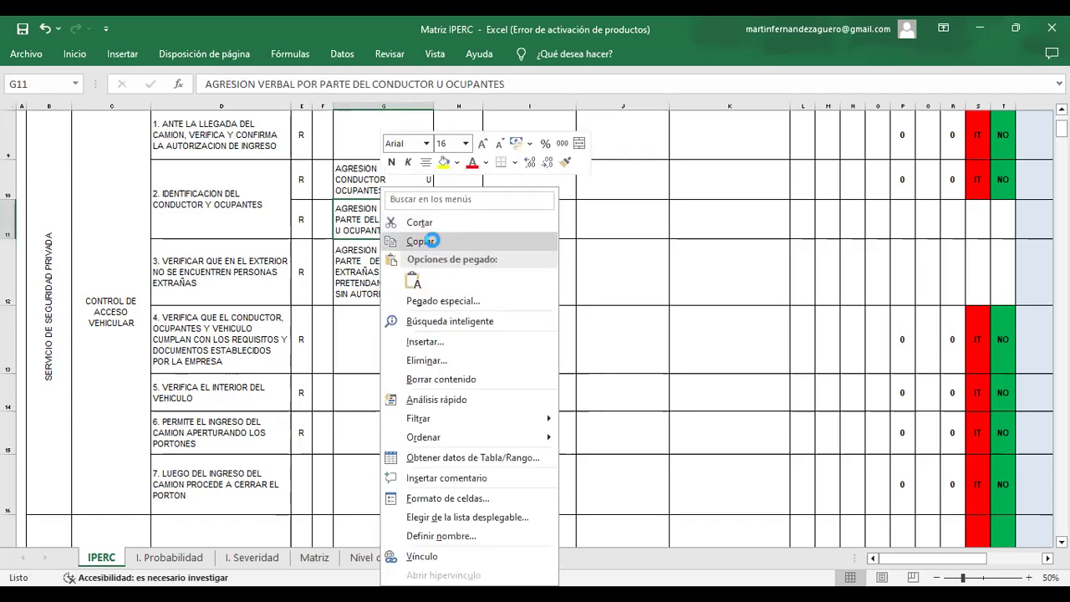
click(431, 242)
click(388, 346)
right_click(388, 346)
click(421, 282)
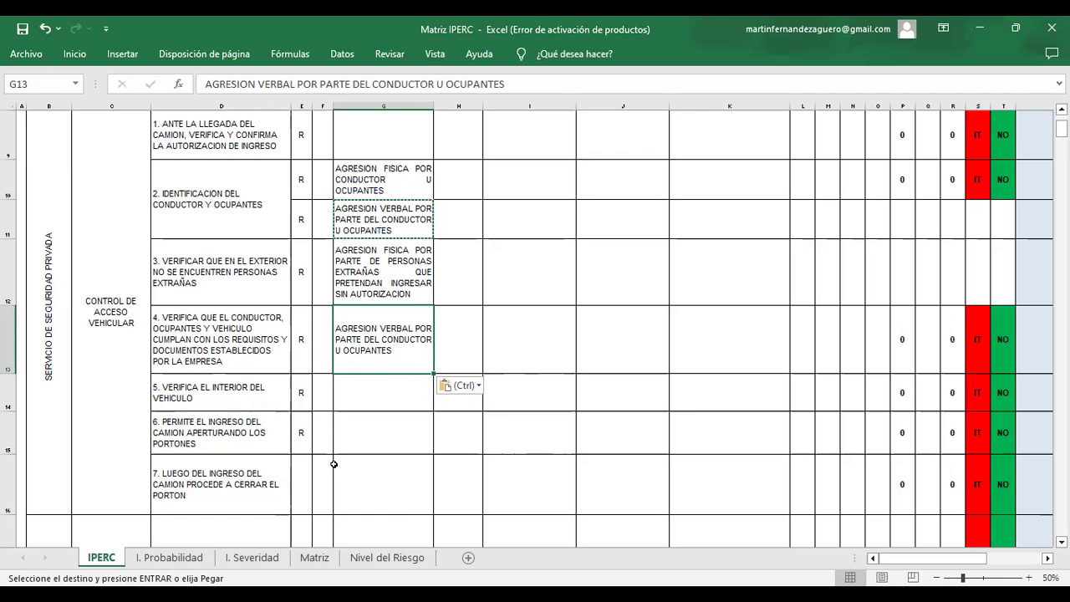
double_click(531, 348)
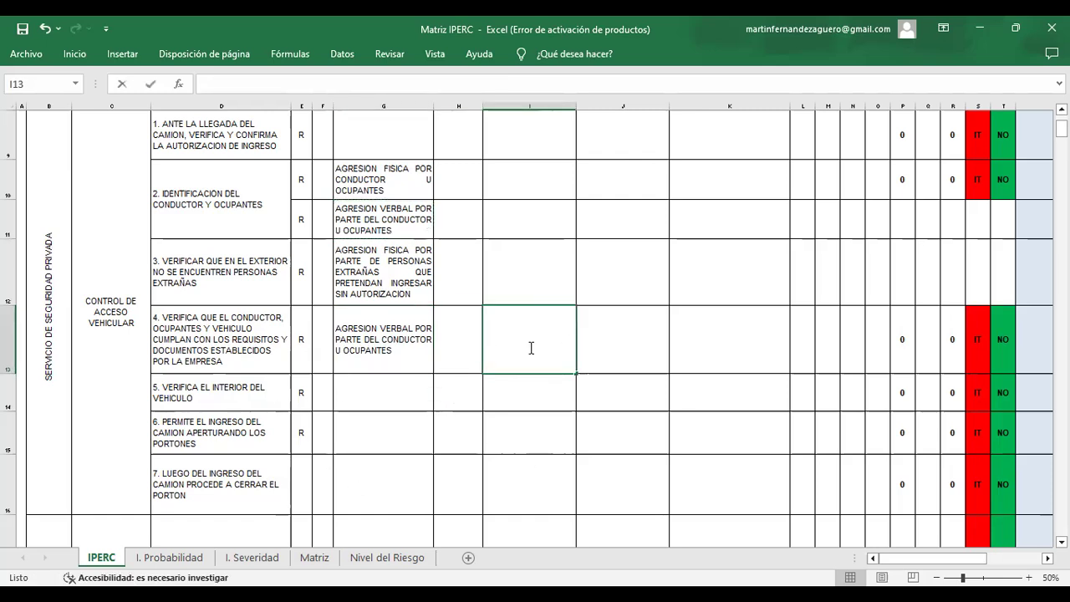
Enter the hazard "CAIDAS O RESBALONES EN EL MOMENTO DE LA REVISION" in G14 for task 5
click(371, 394)
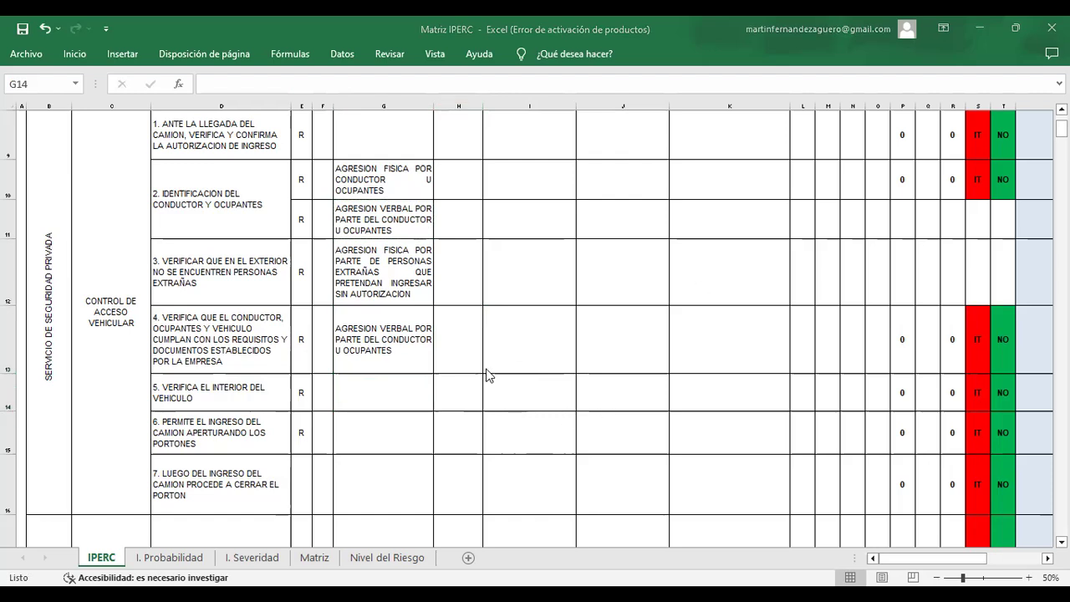
click(367, 389)
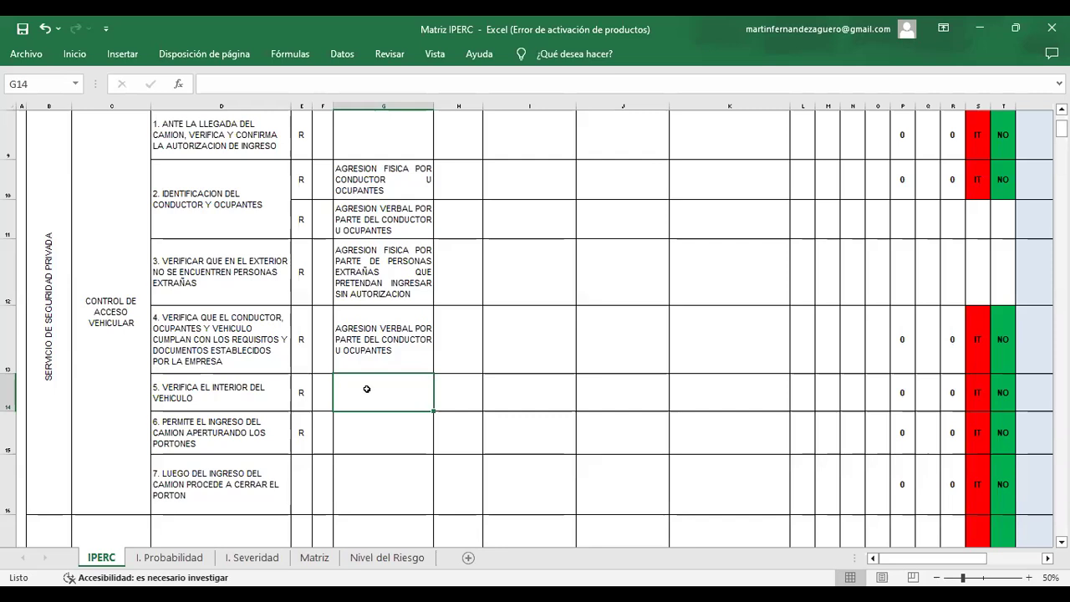
text(C)
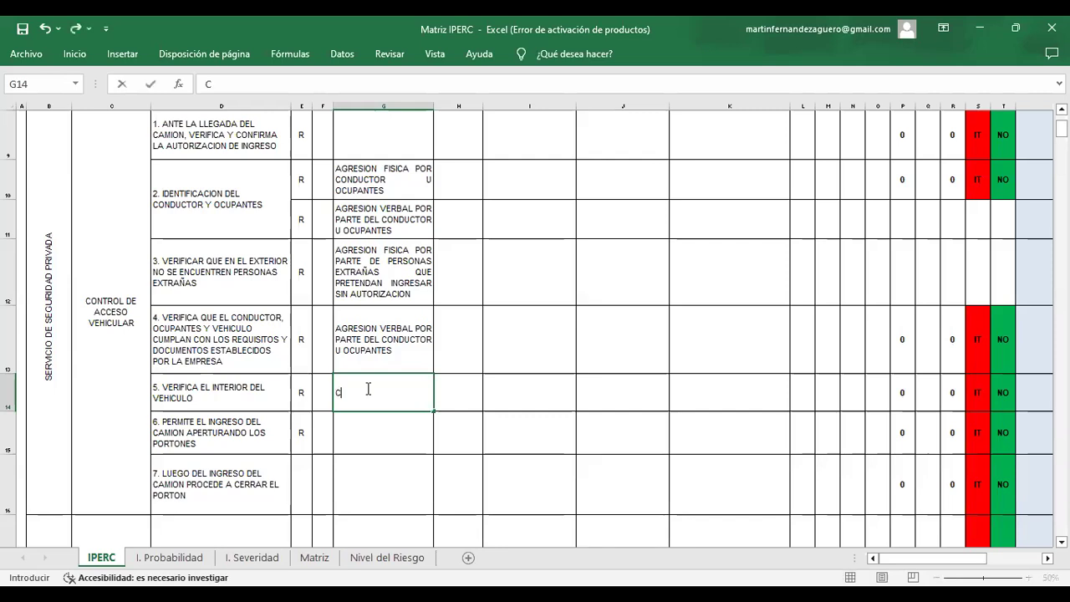
text(AIDAS O )
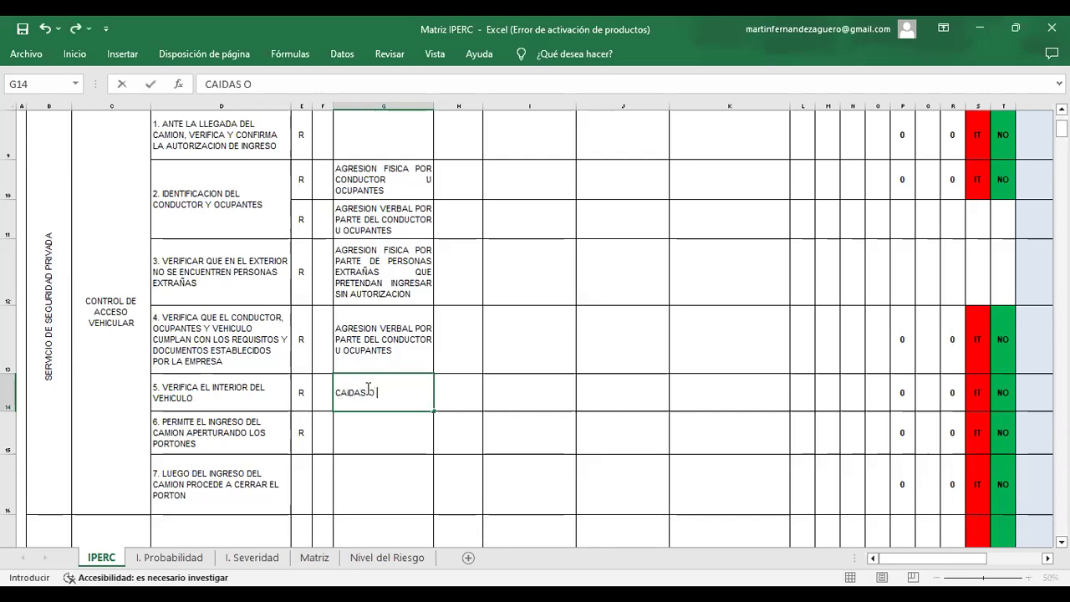
text(RESBALONES)
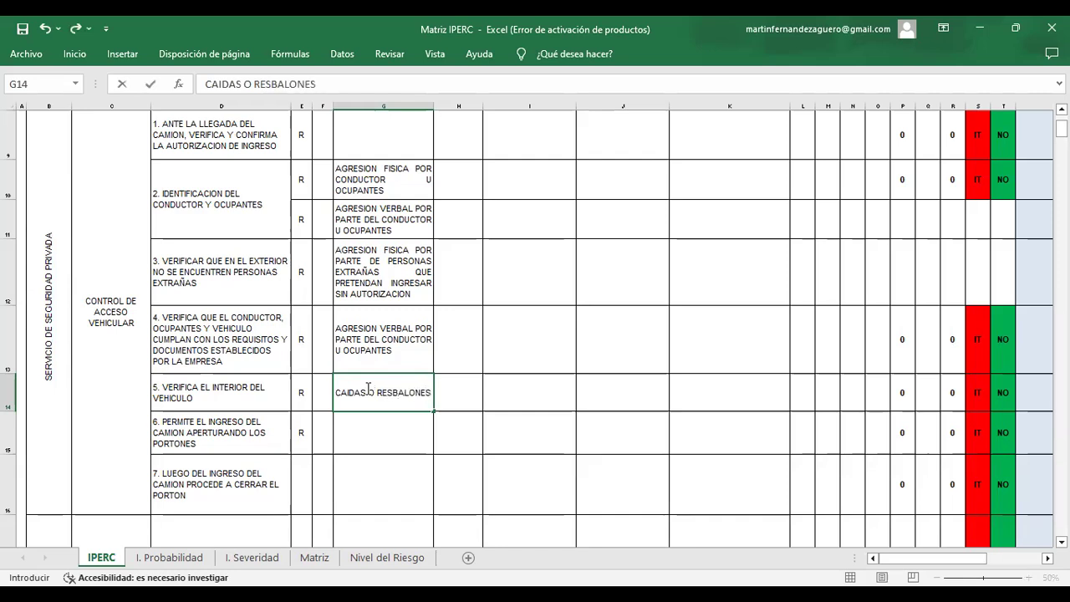
text( EN EL MOMEN)
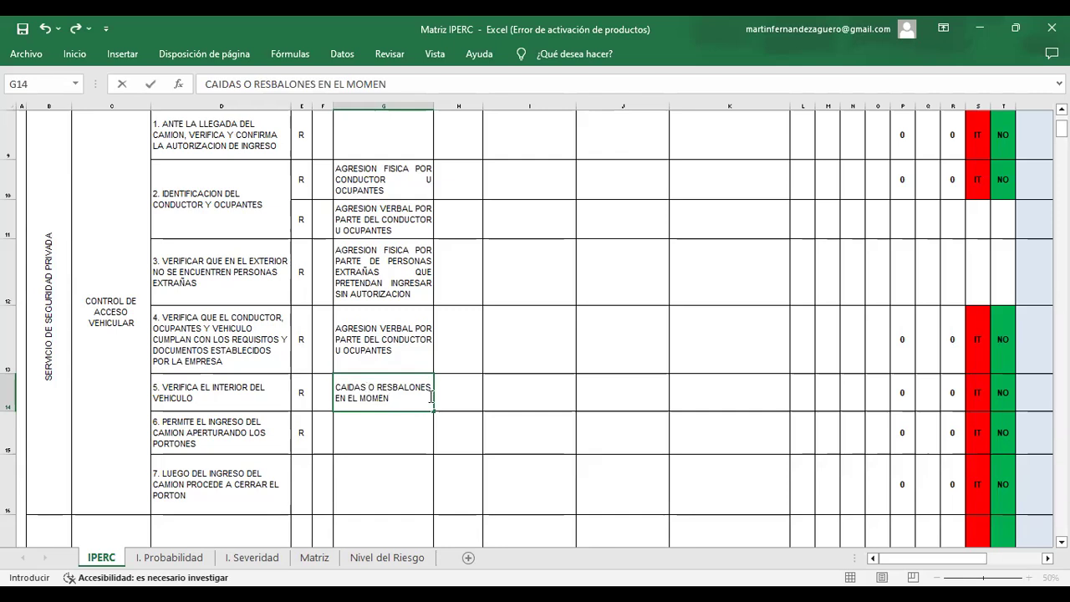
click(376, 428)
double_click(398, 401)
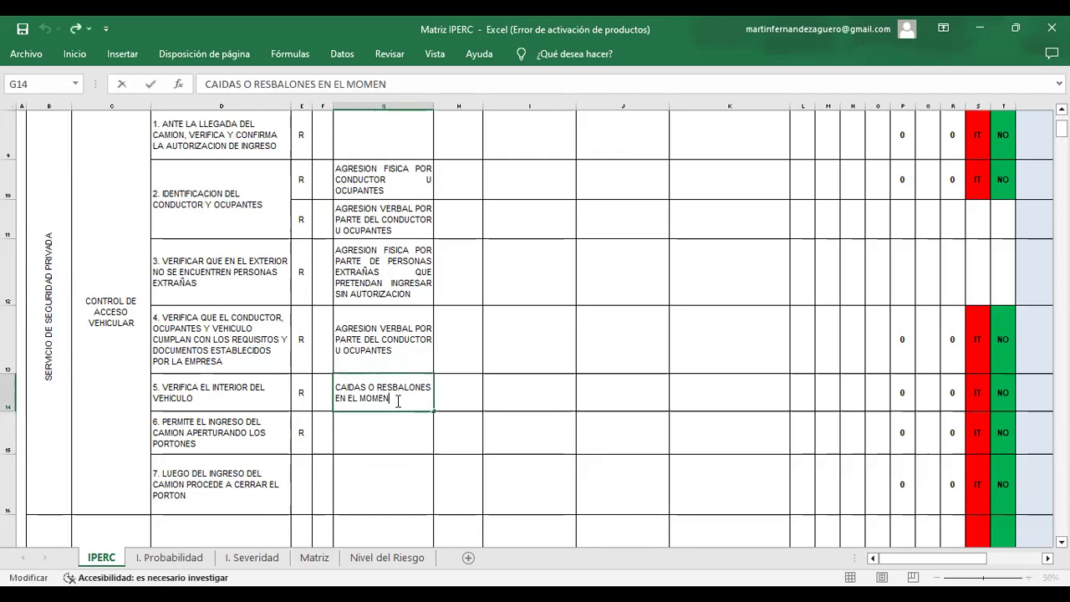
text(TO DE LA REVISION)
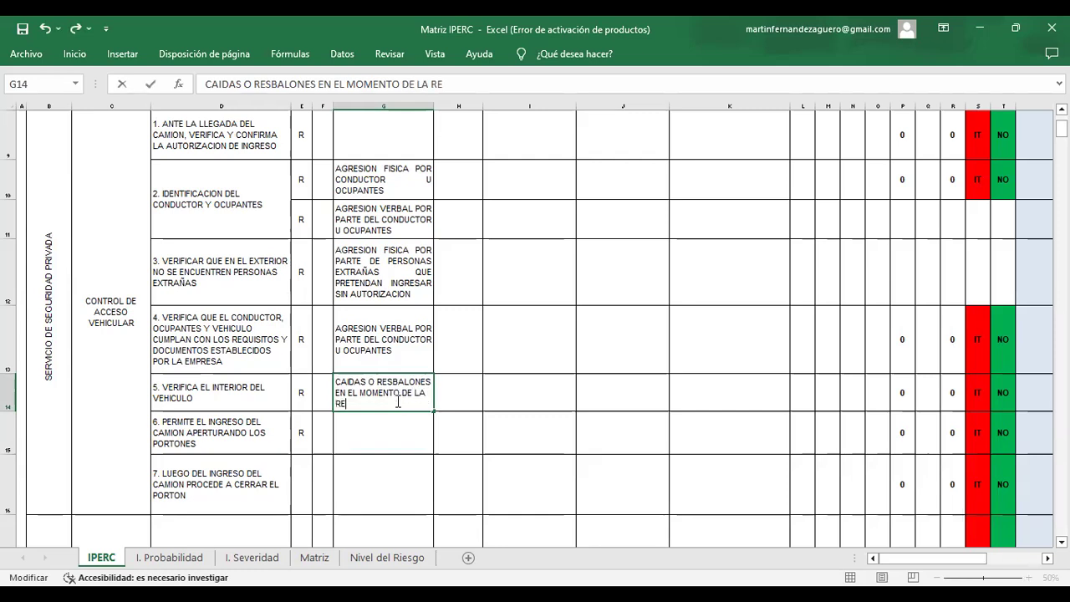
key(Return)
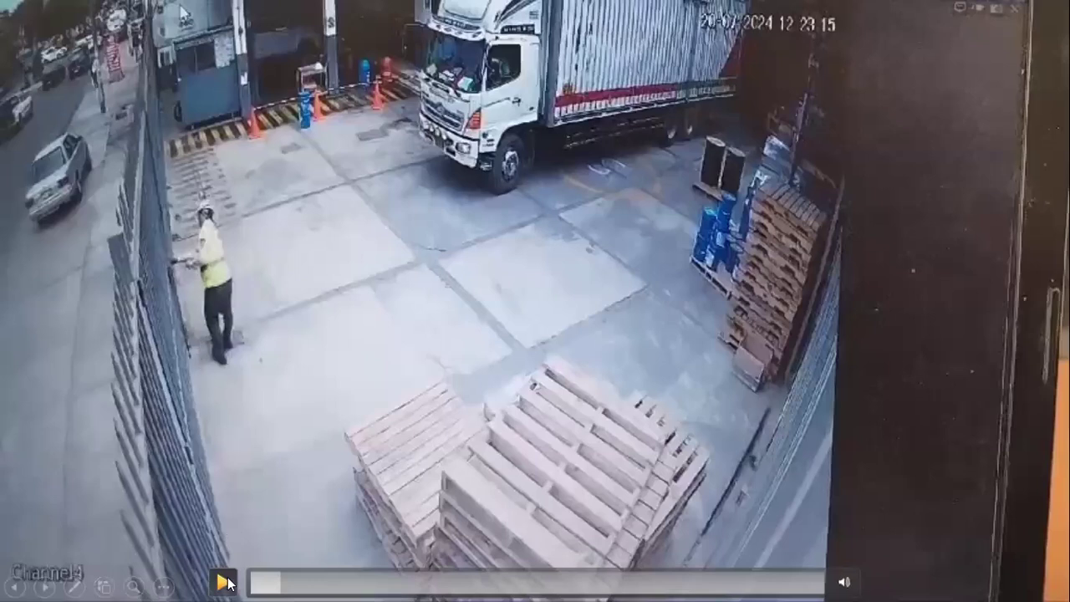
Play the surveillance footage of the truck and the guard at the gate in the presentation
click(222, 583)
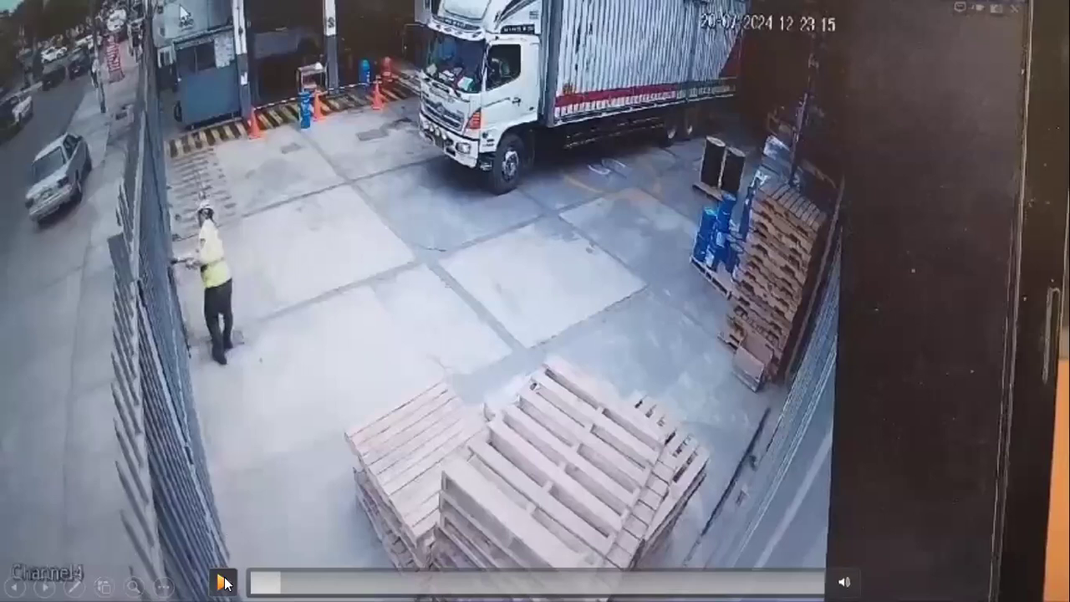
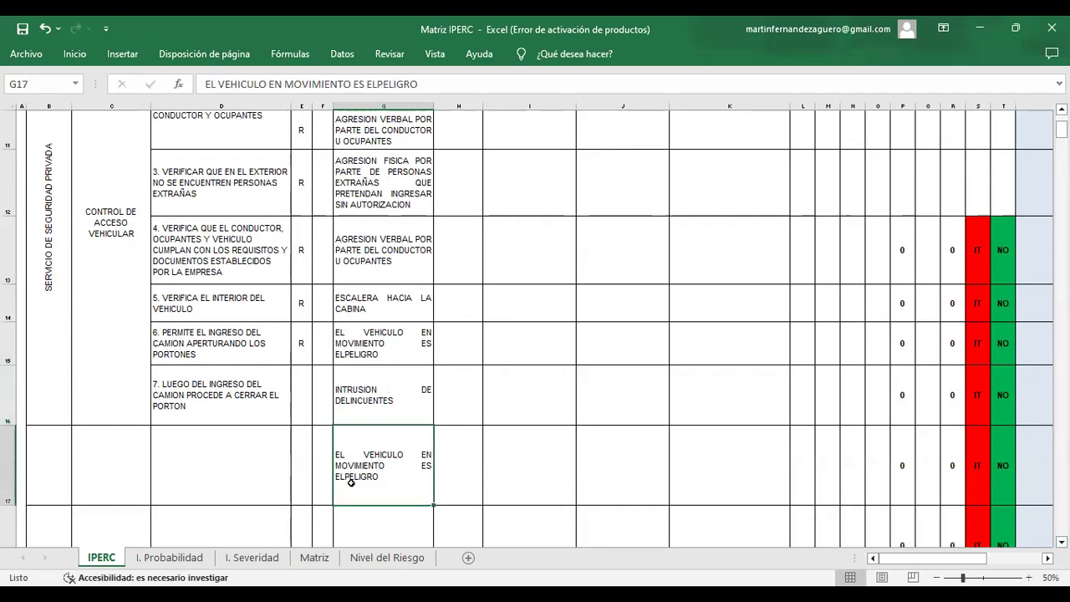
Replace the hazard in G17 with "USO INADECUADO DEL PORTON" and reduce the heights of rows 16 and 17
text(USO )
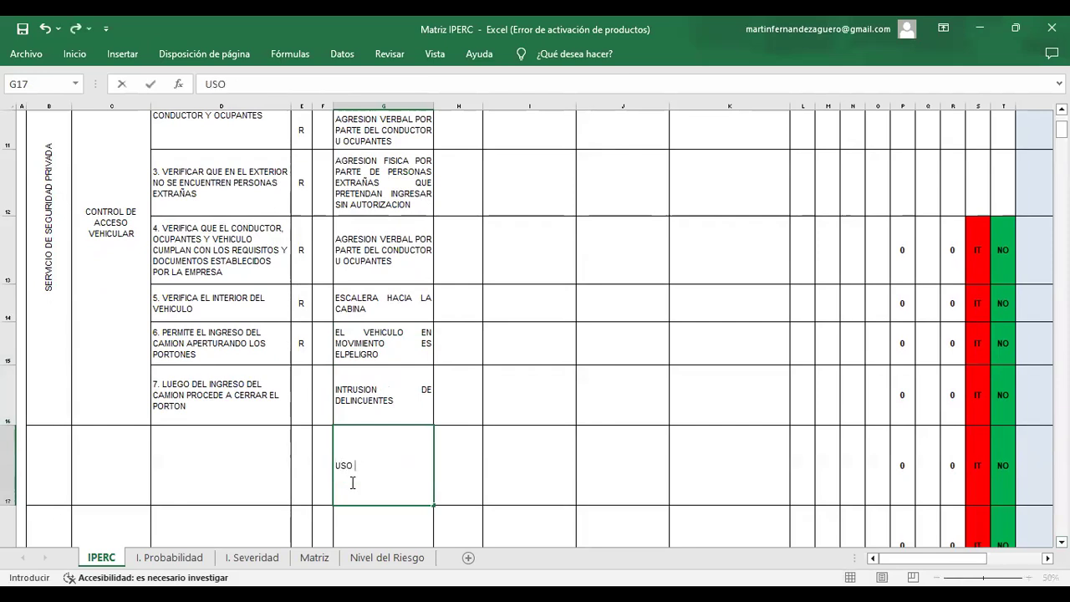
text(DINA)
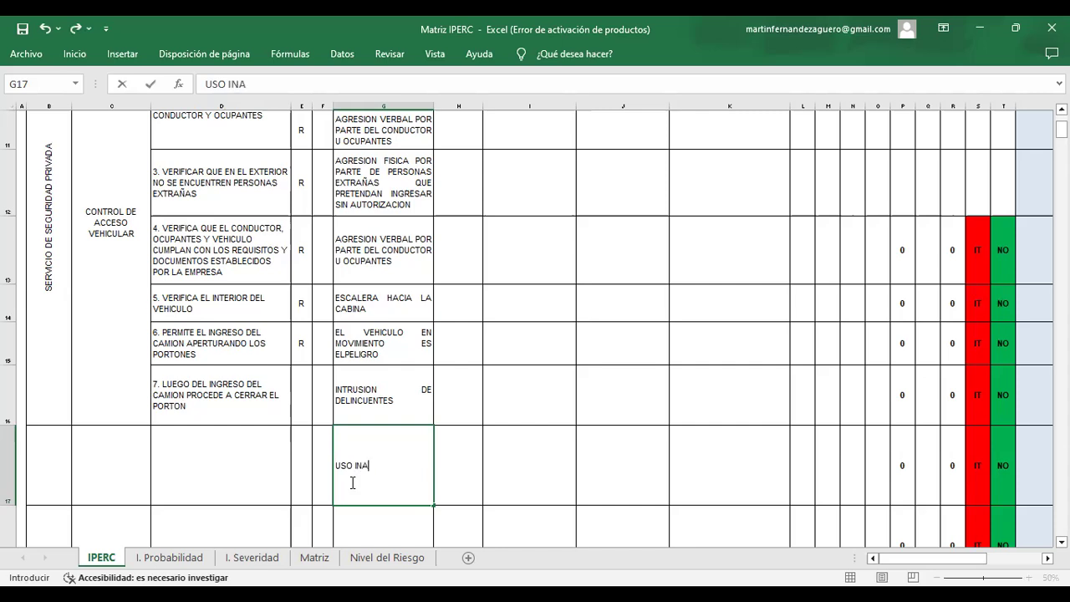
text(DECUADO DEL  PORTON)
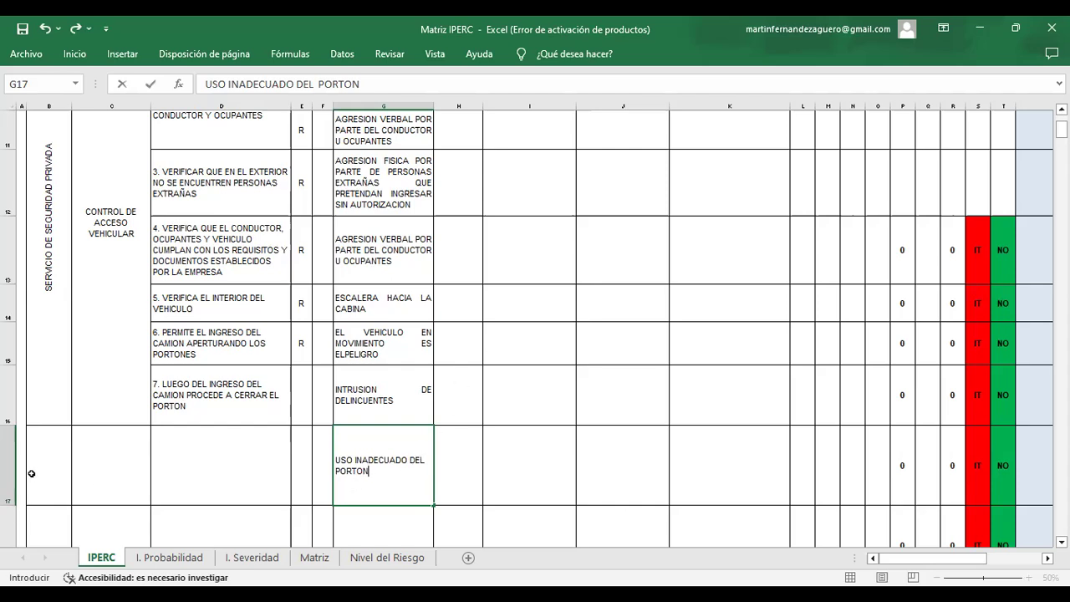
click(143, 465)
drag(8, 505, 8, 473)
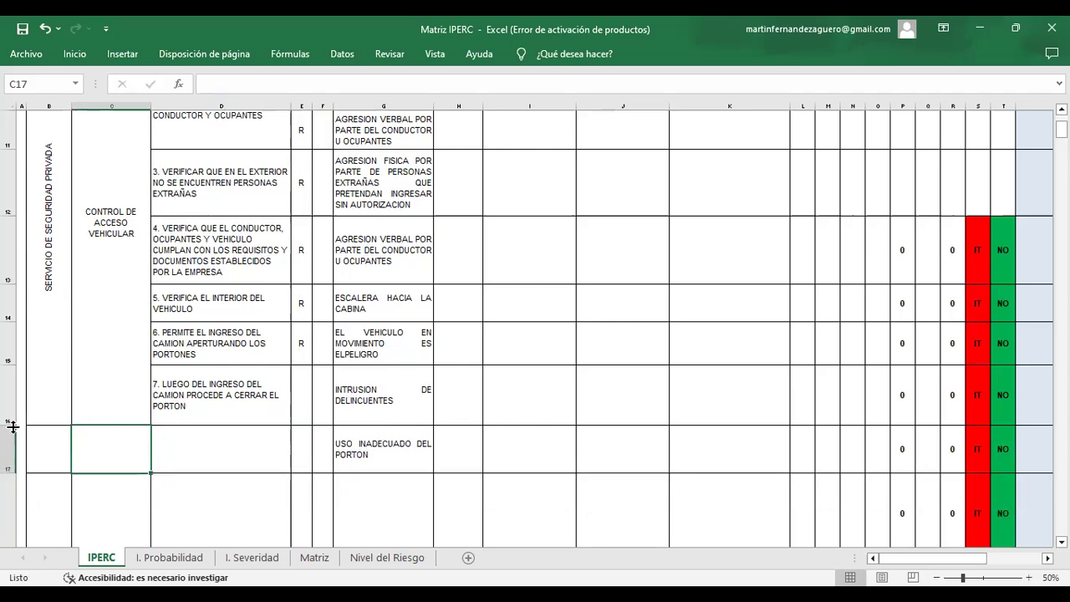
drag(13, 428, 12, 403)
Merge and center D16 with D17 so that task 7 spans both of its hazard rows
click(237, 389)
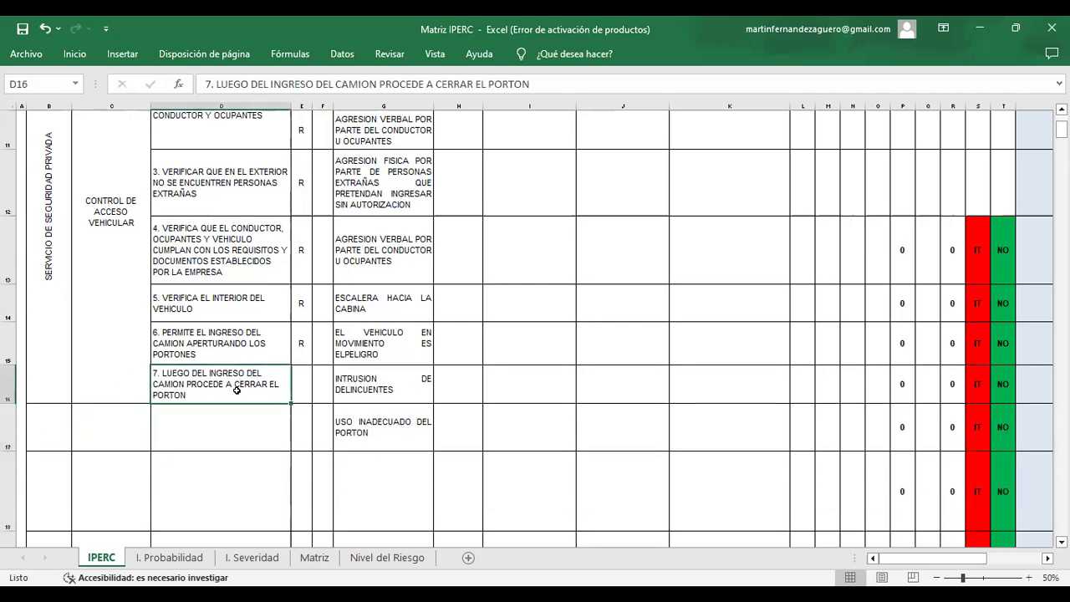
click(222, 431)
drag(226, 390, 233, 428)
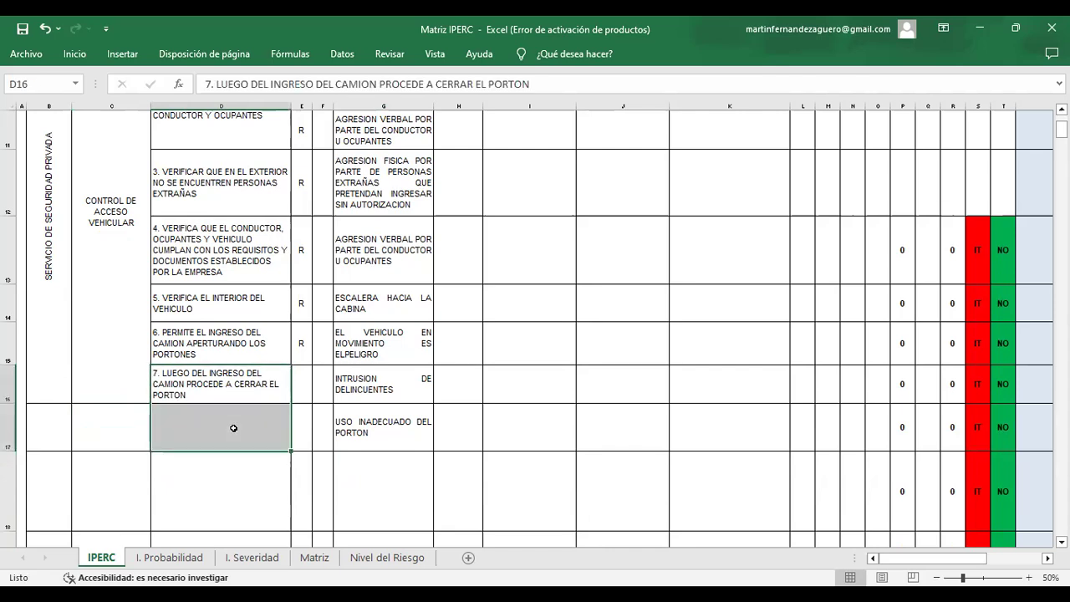
click(26, 55)
click(135, 108)
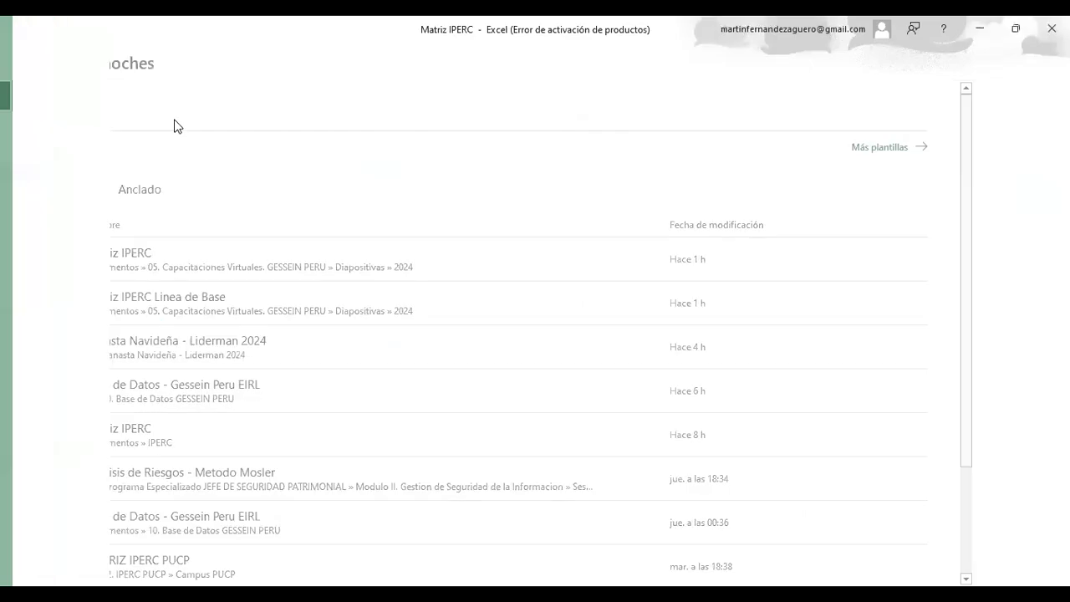
key(Escape)
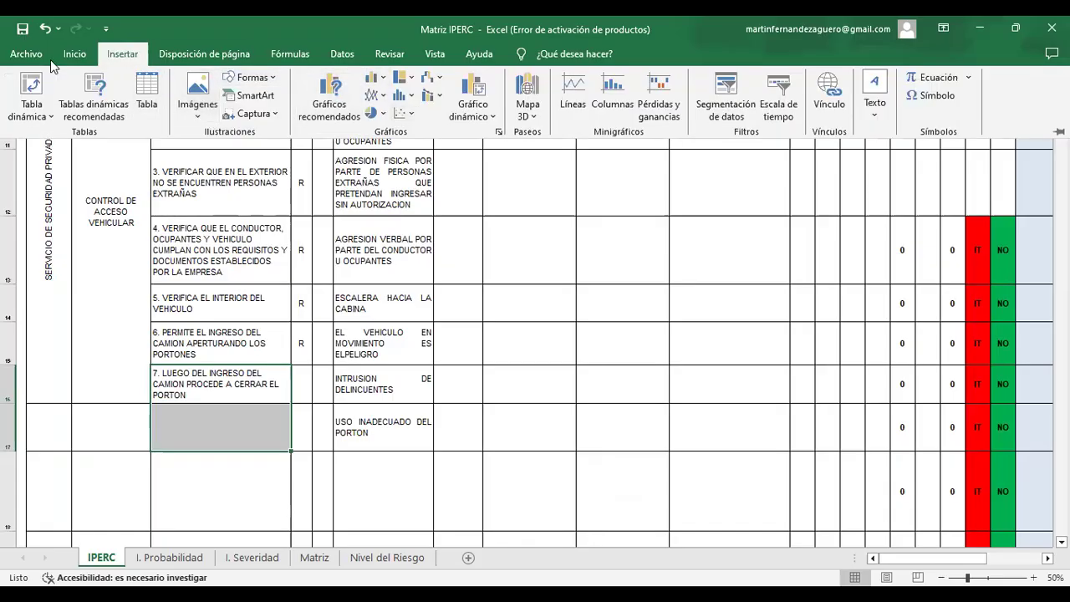
click(74, 54)
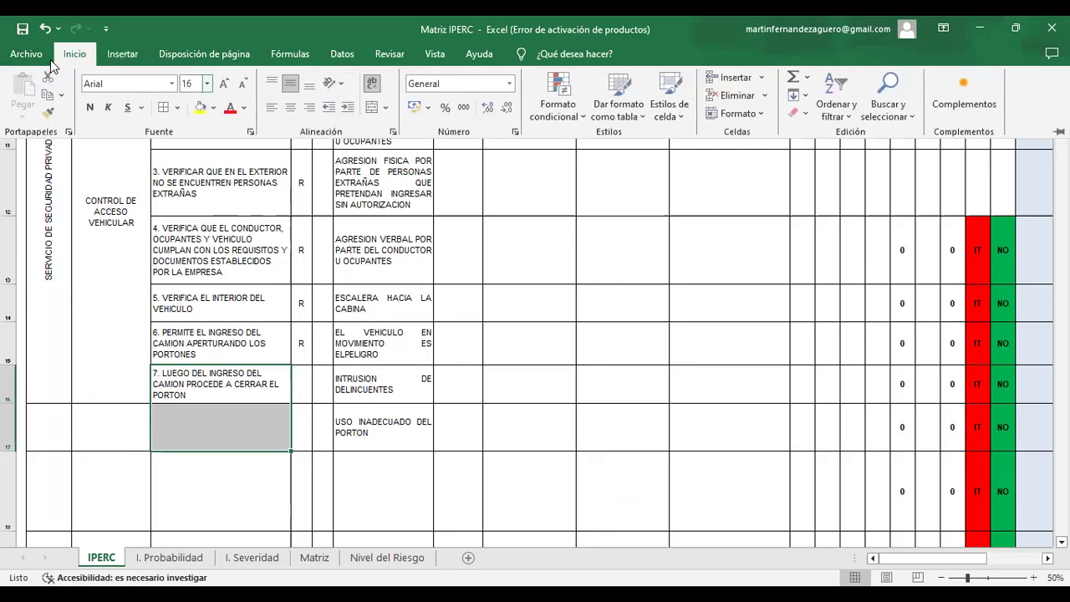
click(371, 107)
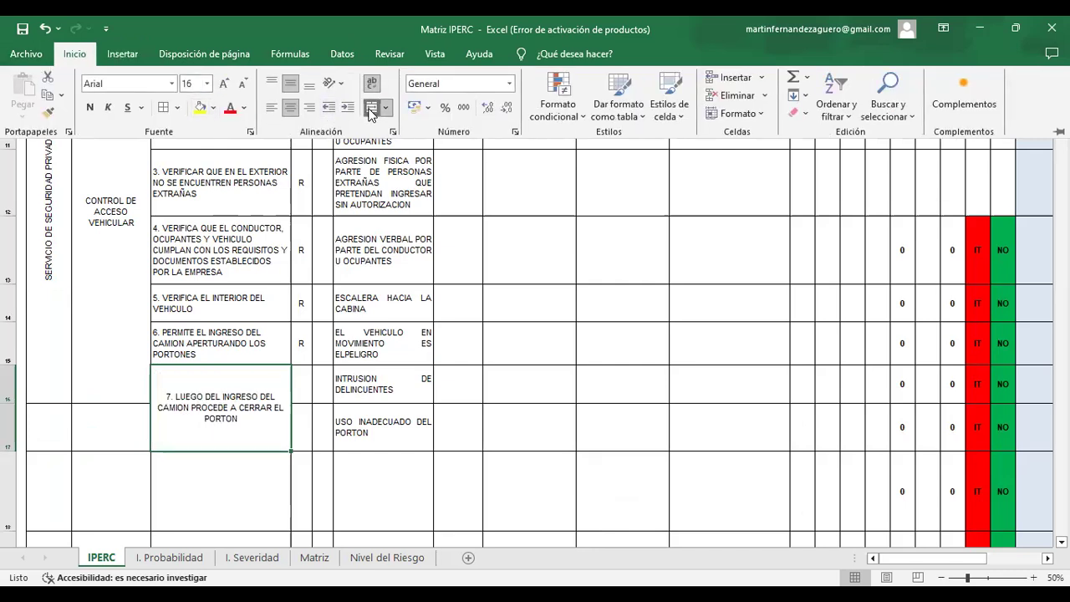
Left-align the merged task 7 description and widen column H (TIPO DE PELIGRO)
click(272, 107)
scroll(573, 345, up, 2)
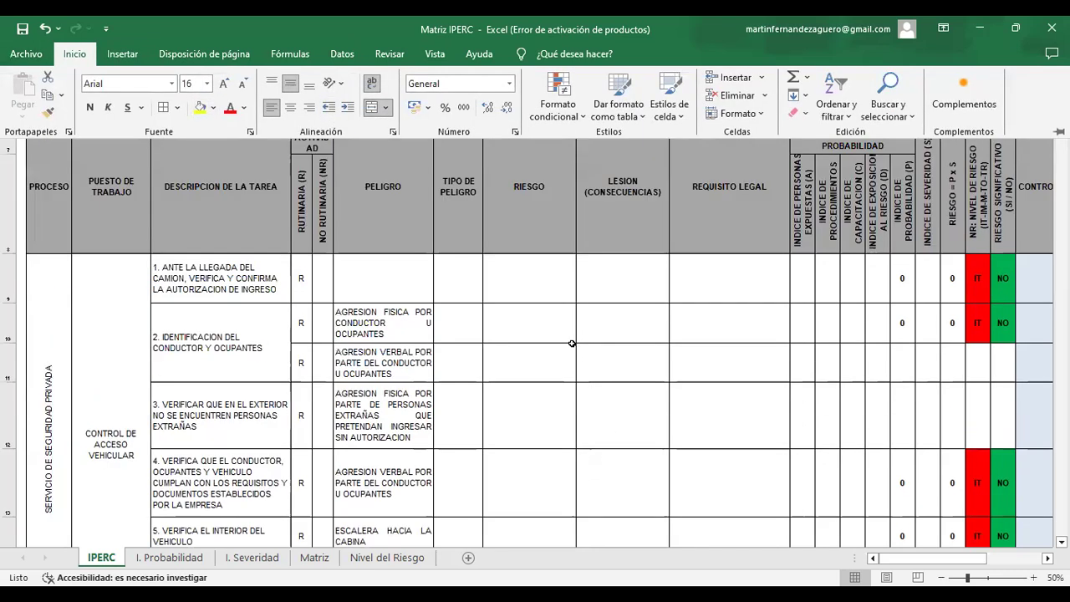
click(544, 313)
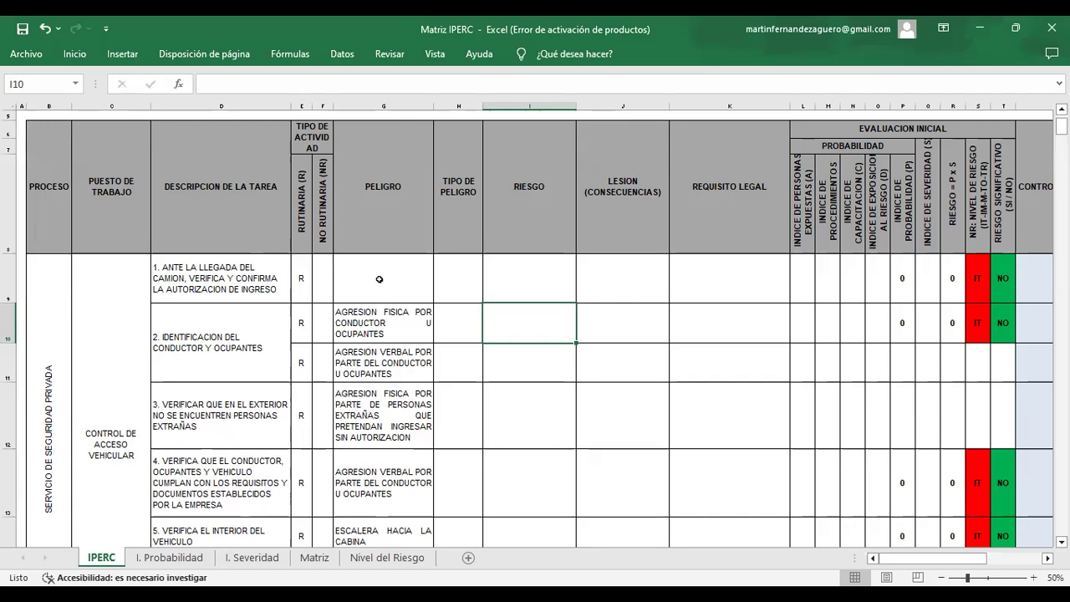
click(453, 280)
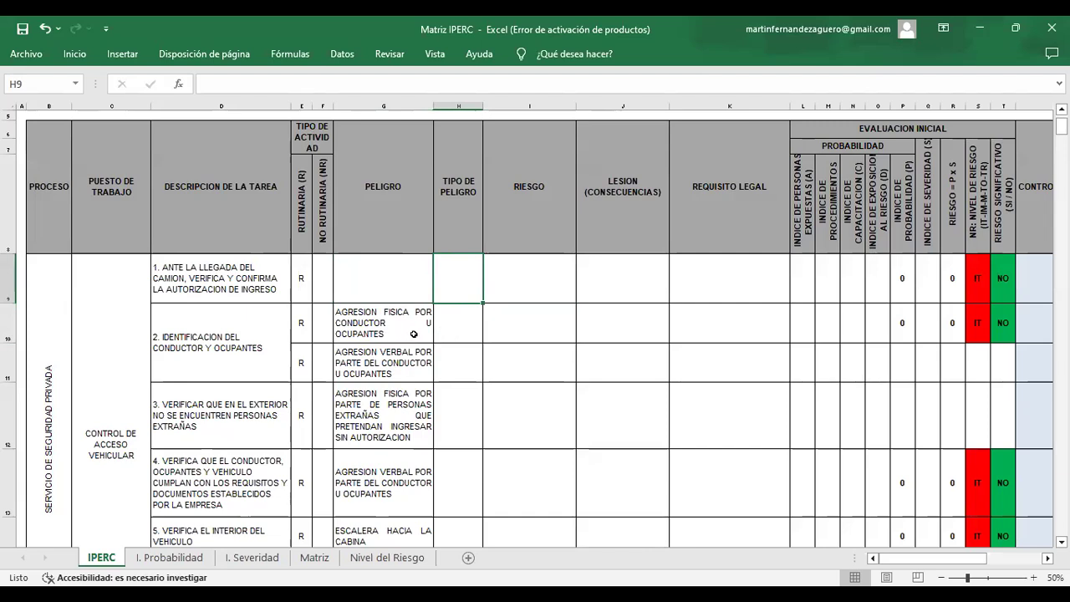
click(460, 329)
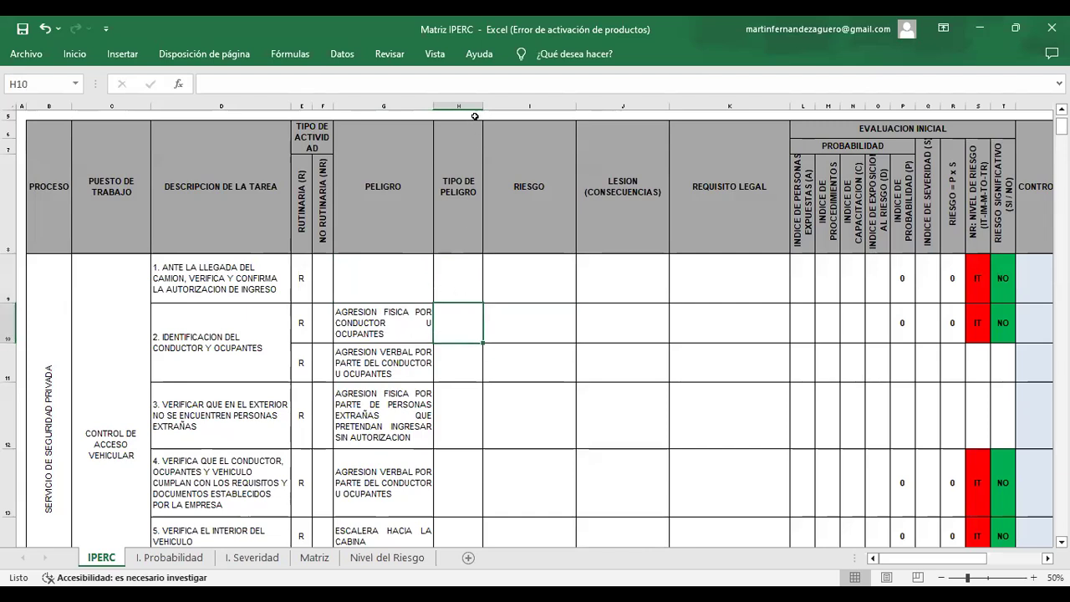
drag(486, 106, 518, 105)
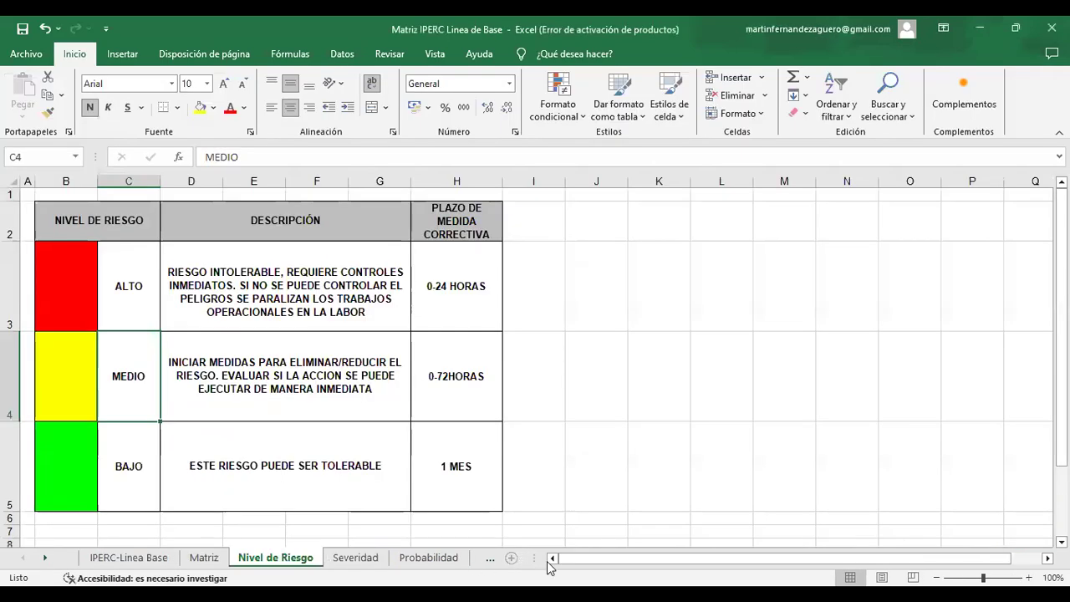
Switch to the Matriz IPERC Linea de Base workbook and open its "Anex 1 . Peligros y Riesgos" sheet
drag(535, 558, 770, 557)
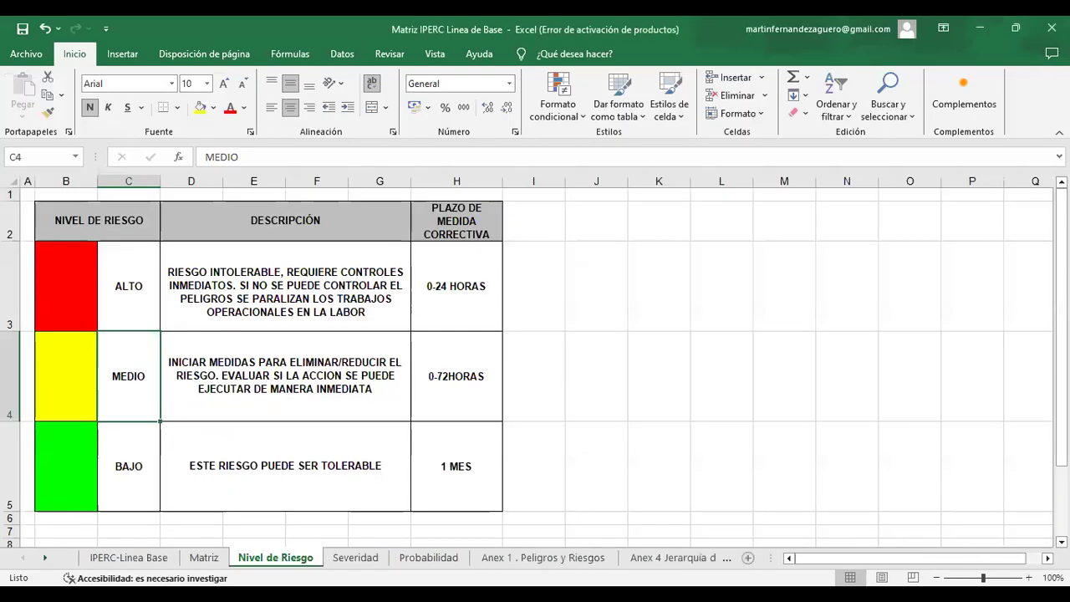
click(545, 564)
scroll(438, 474, up, 3)
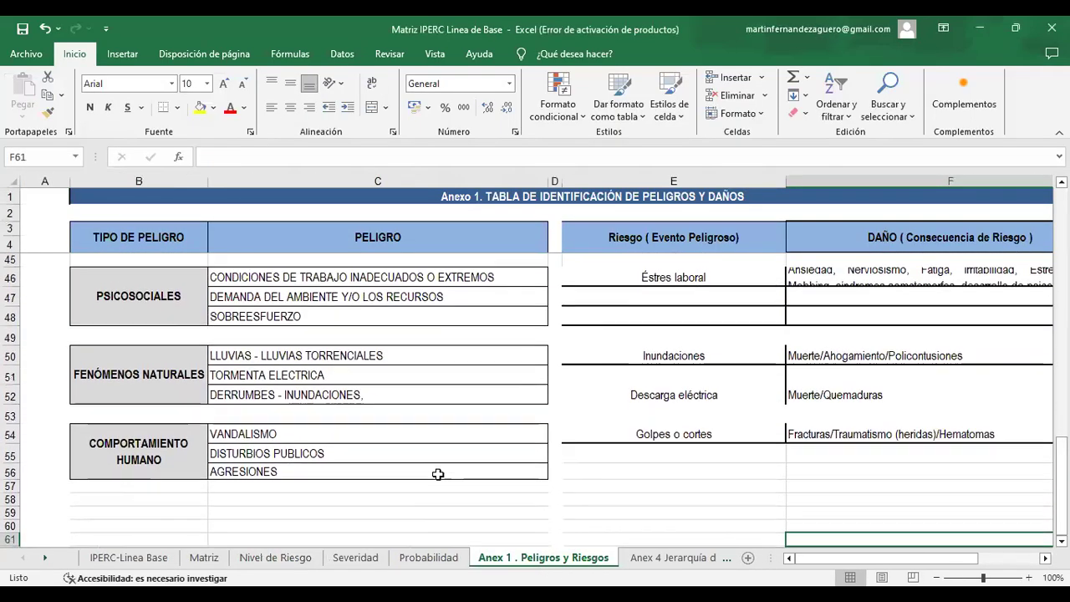
Examine the hazard type groups in the Anexo 1 table, from physical, chemical and biological through ergonomic
click(155, 465)
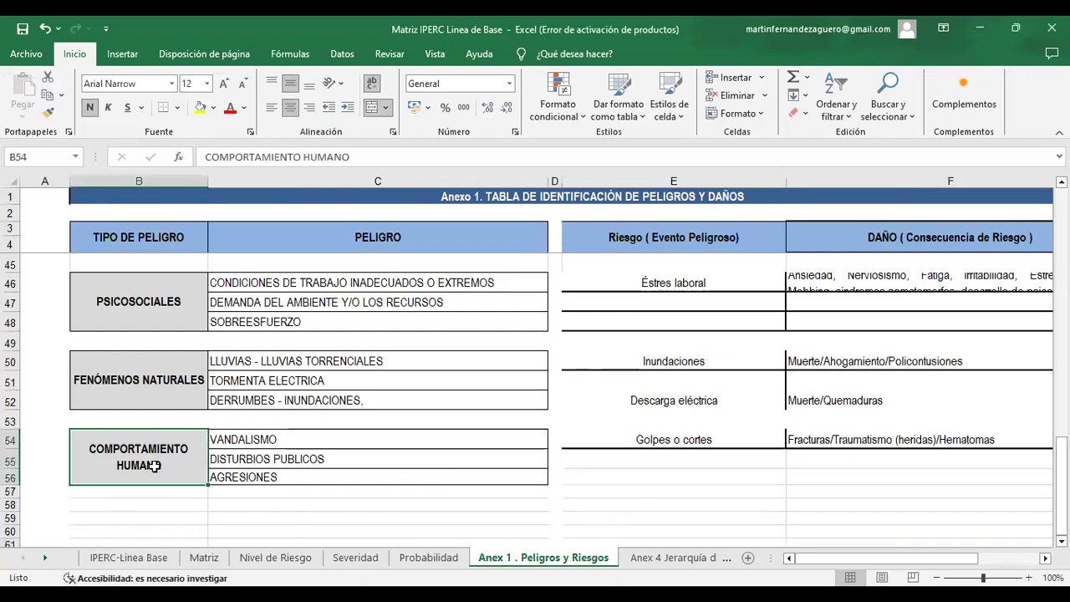
scroll(154, 466, up, 13)
click(125, 412)
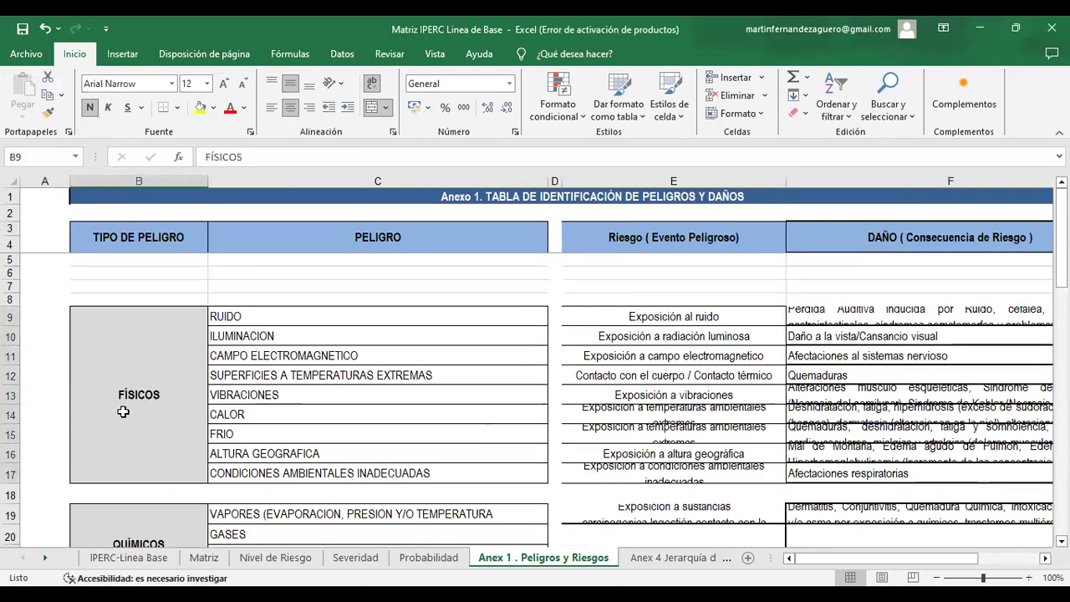
key(Down)
key(Down)
key(Down)
key(Down)
key(Down)
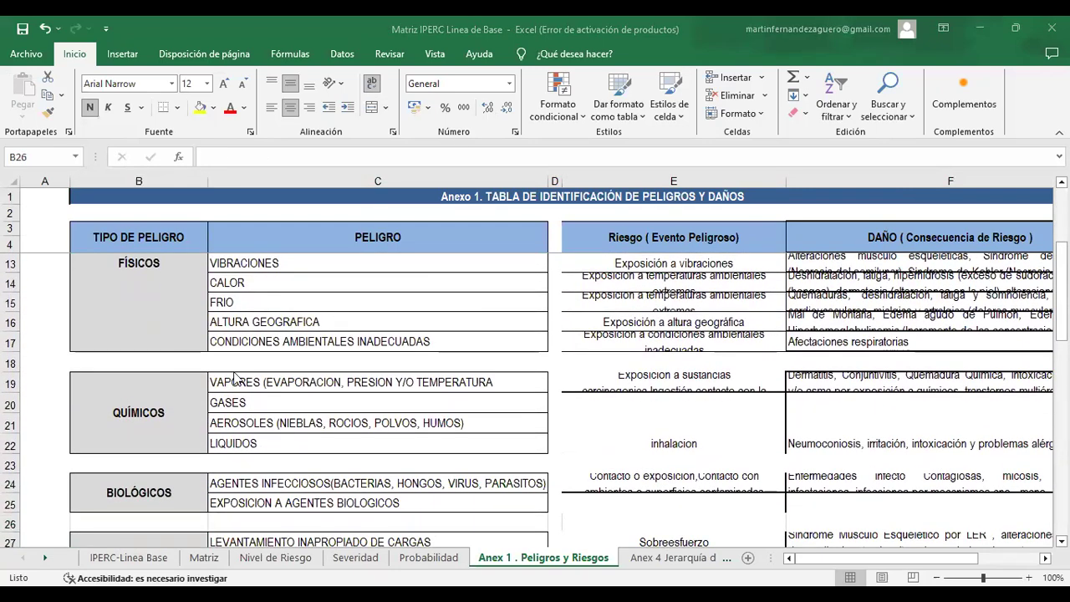
click(168, 490)
key(Down)
key(Down)
scroll(165, 473, down, 6)
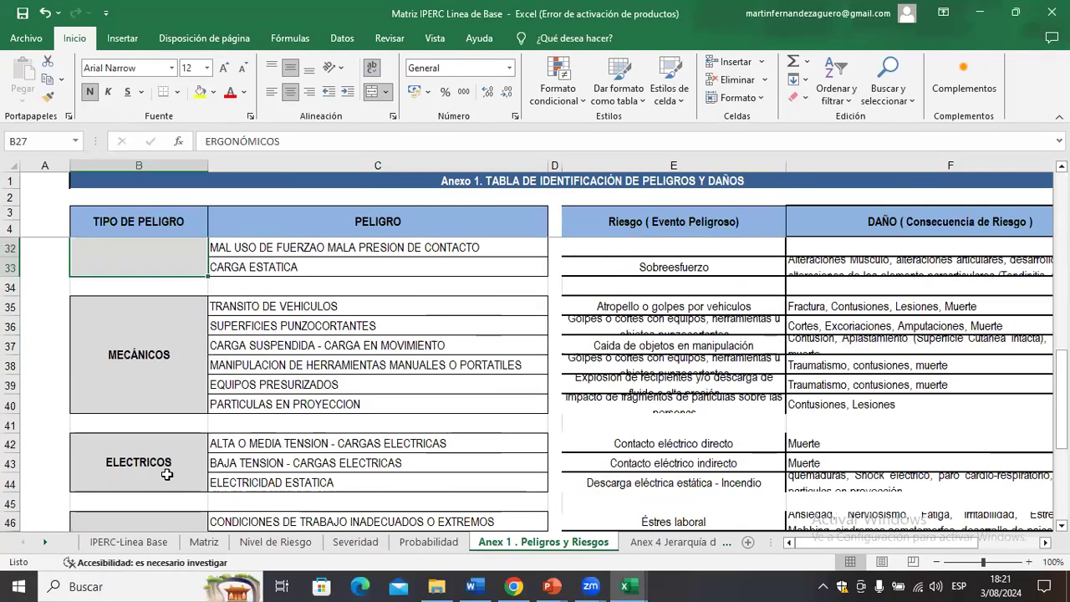
Examine the mechanical, electrical, psychosocial, natural phenomena and human behaviour hazard types, and return to the start of the table
click(155, 343)
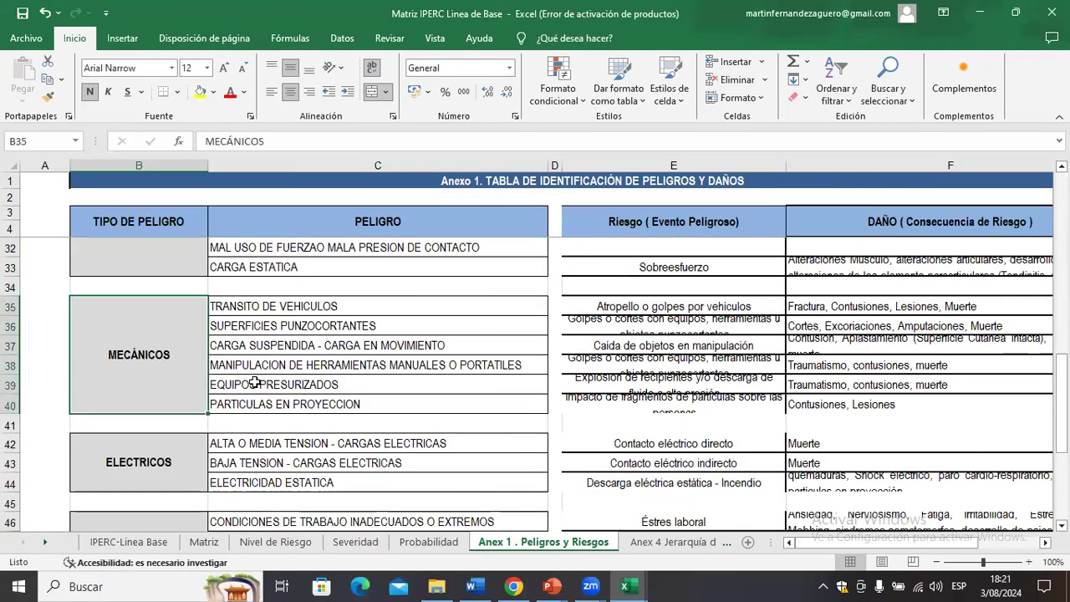
scroll(155, 343, down, 2)
click(155, 369)
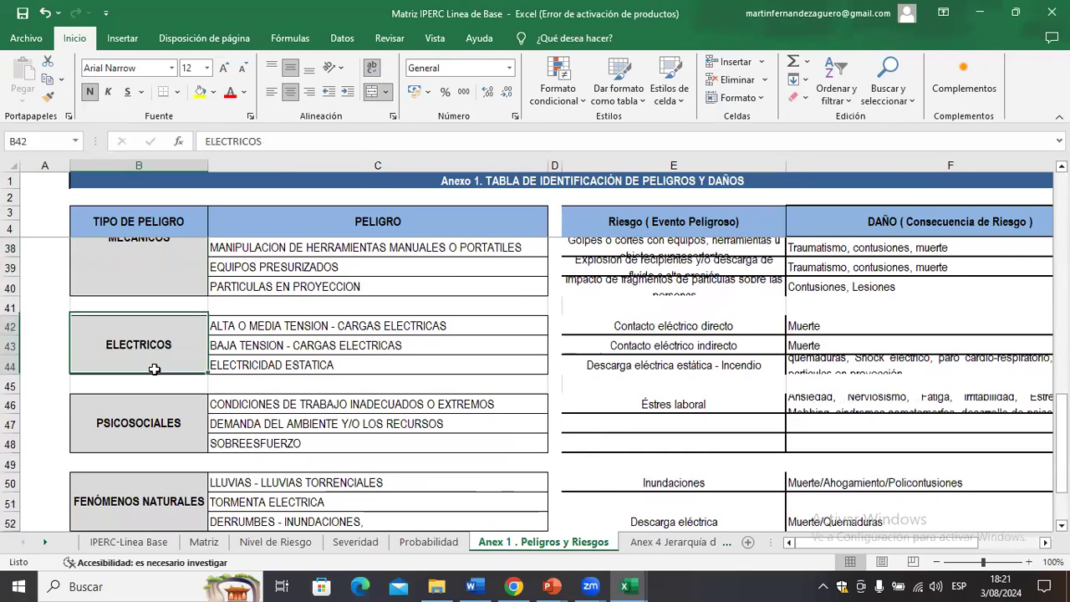
click(167, 442)
scroll(167, 441, down, 1)
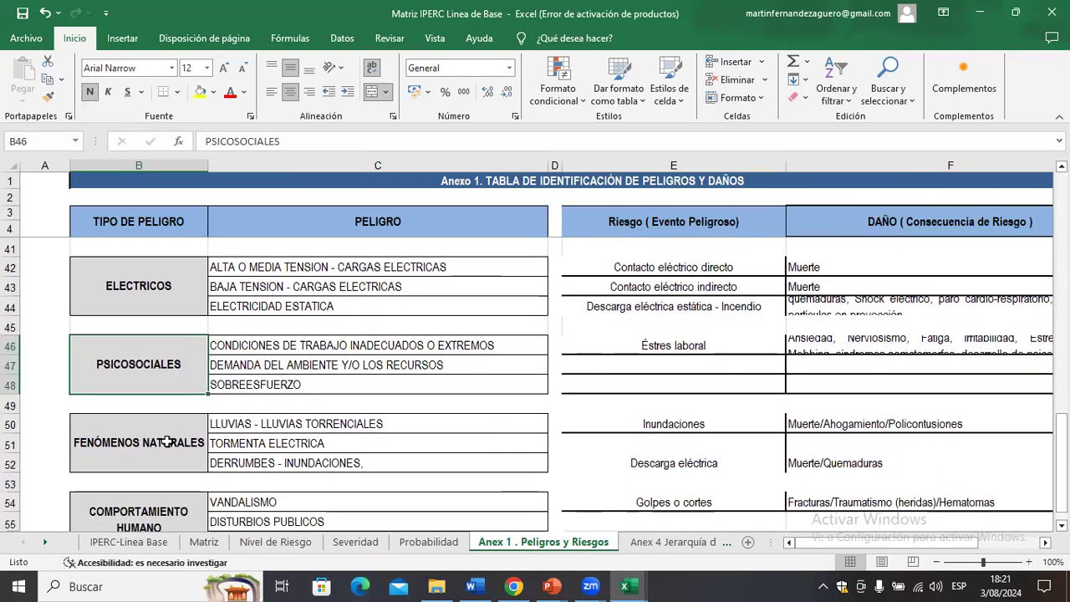
click(144, 445)
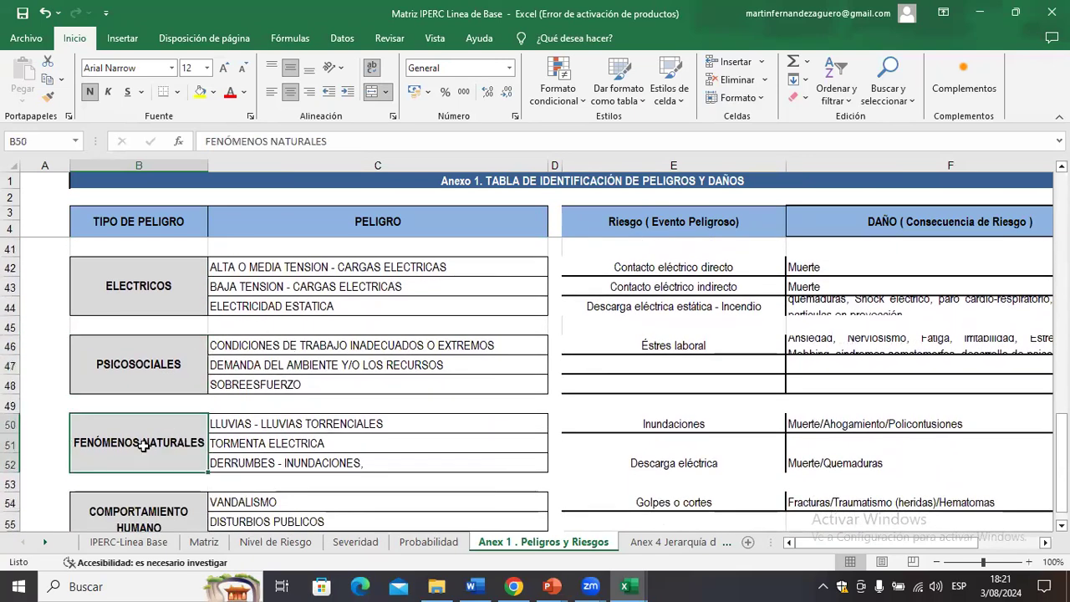
scroll(144, 445, down, 1)
click(176, 442)
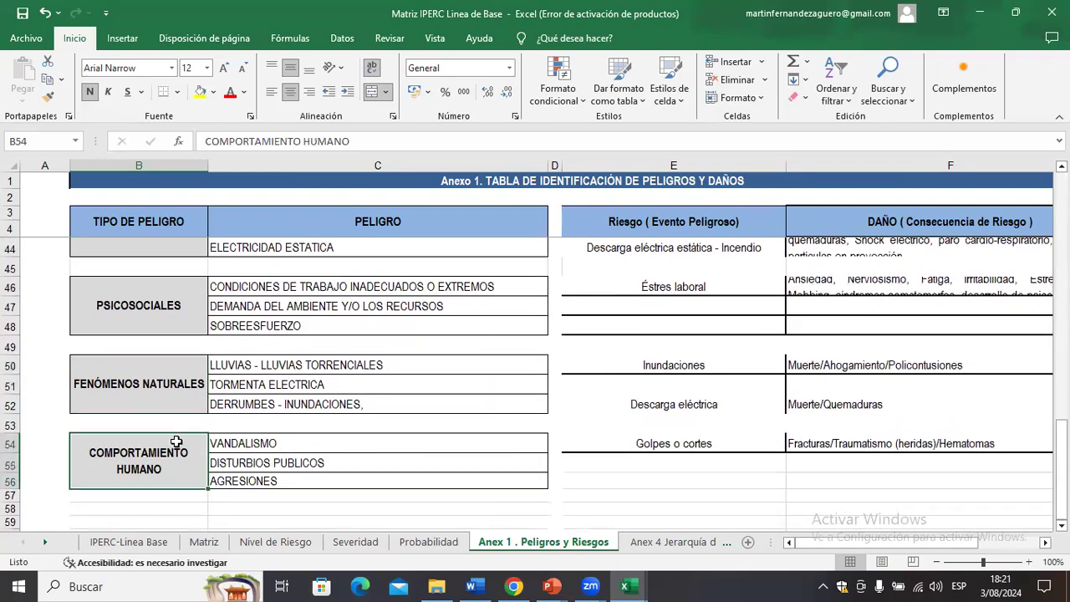
key(Up)
key(Up)
key(Up)
key(Up)
key(Up)
key(Up)
key(Up)
key(Up)
key(Up)
key(Up)
key(Up)
key(Up)
key(Up)
key(Up)
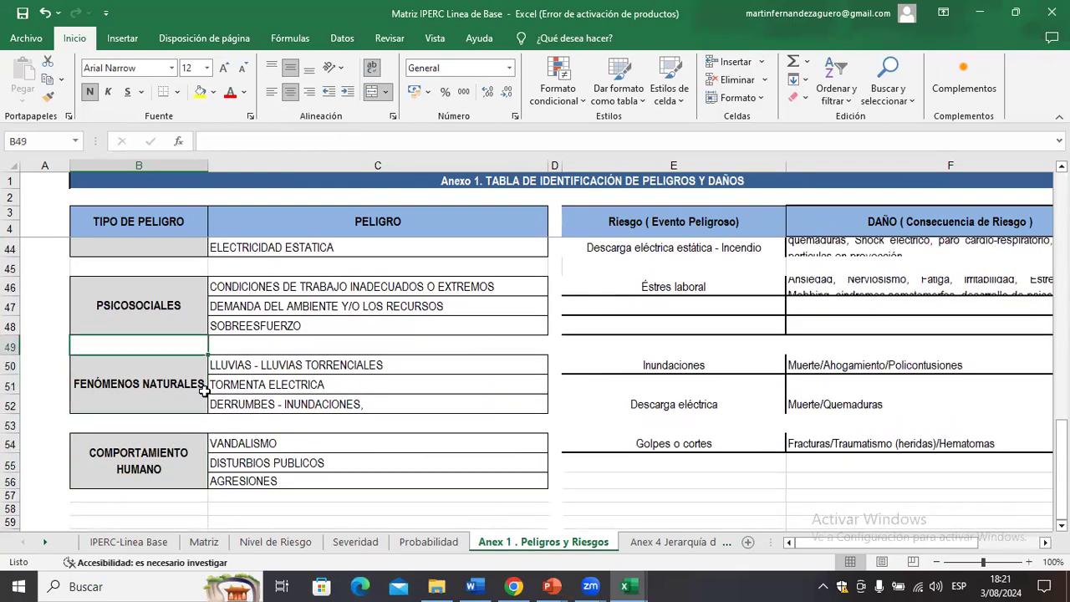
key(Up)
key(Up)
key(Up)
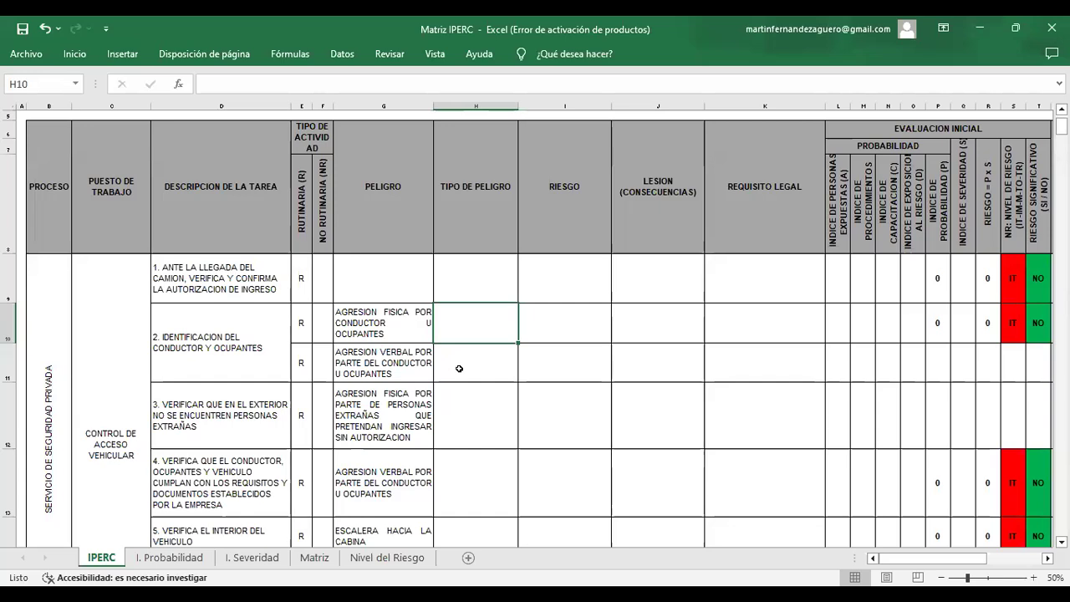
Enter the hazard type "PSICOSOCIAL" in H11 of the Matriz IPERC workbook for the verbal aggression hazard
click(459, 369)
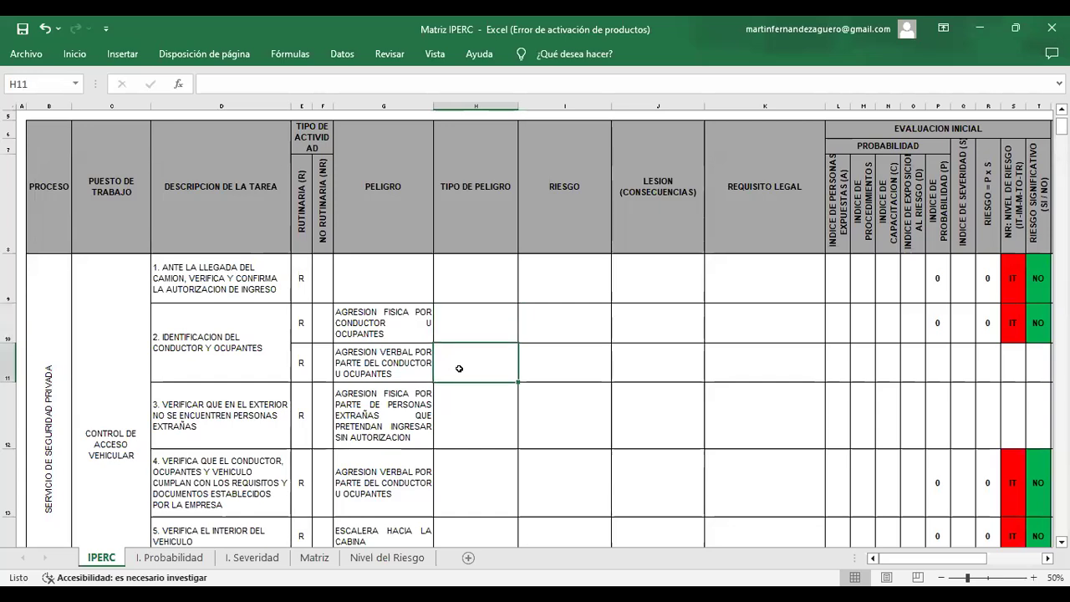
text(PSICOSOCIAL)
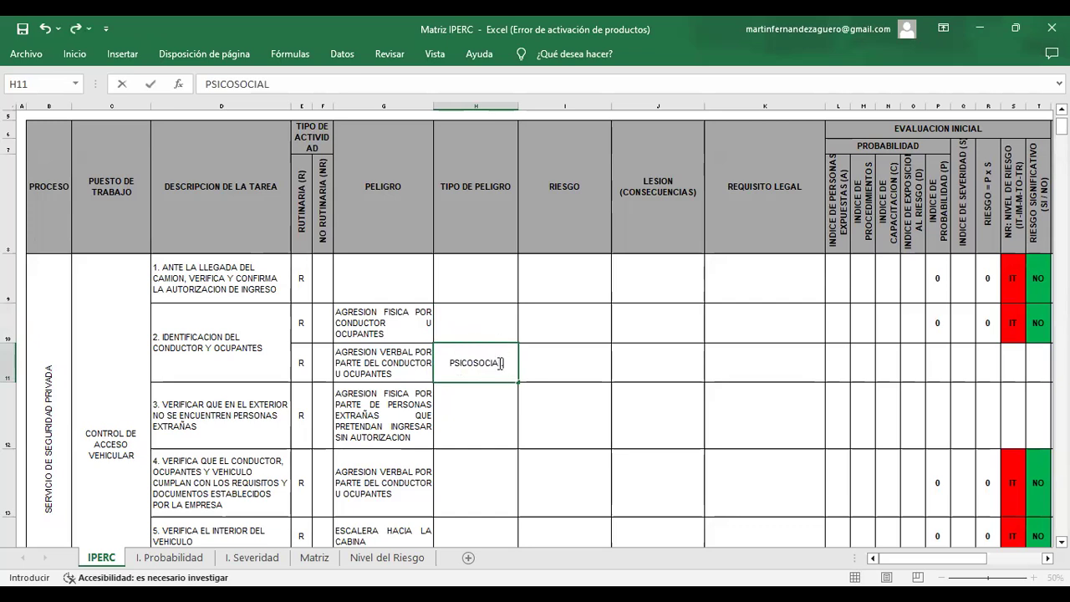
click(479, 340)
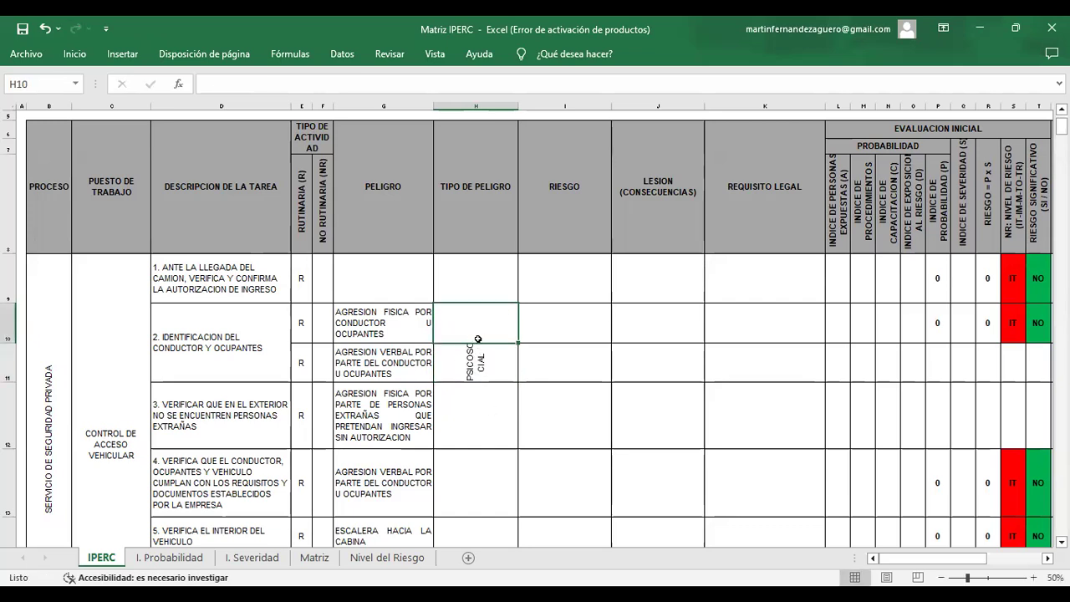
click(479, 366)
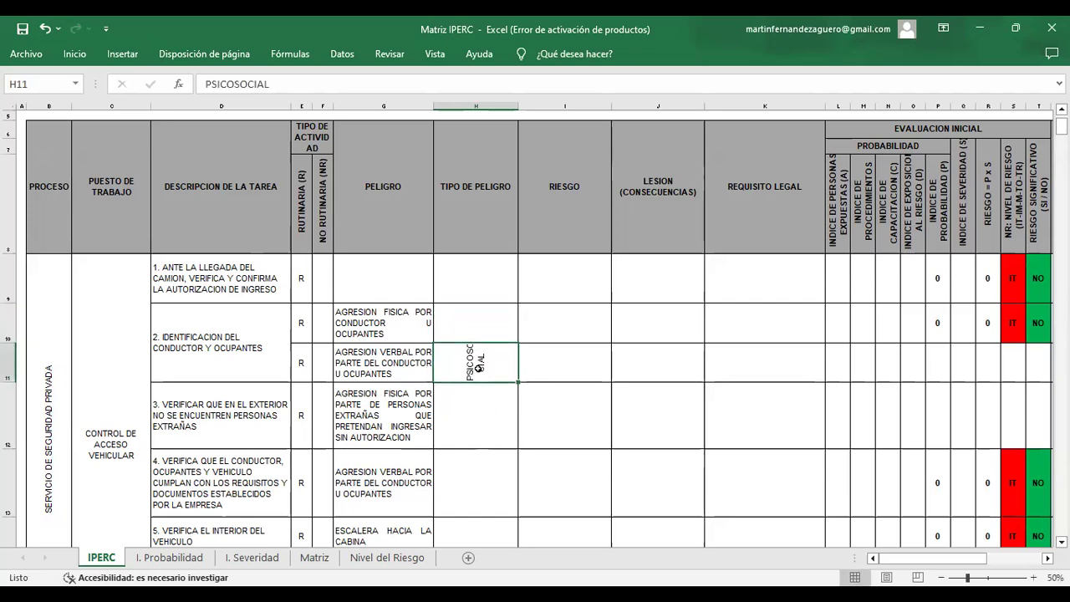
Copy G10 with its formatting into H10 and replace the copied text with "COMPORTAMIENTO HUMANO"
click(430, 334)
drag(435, 344, 513, 339)
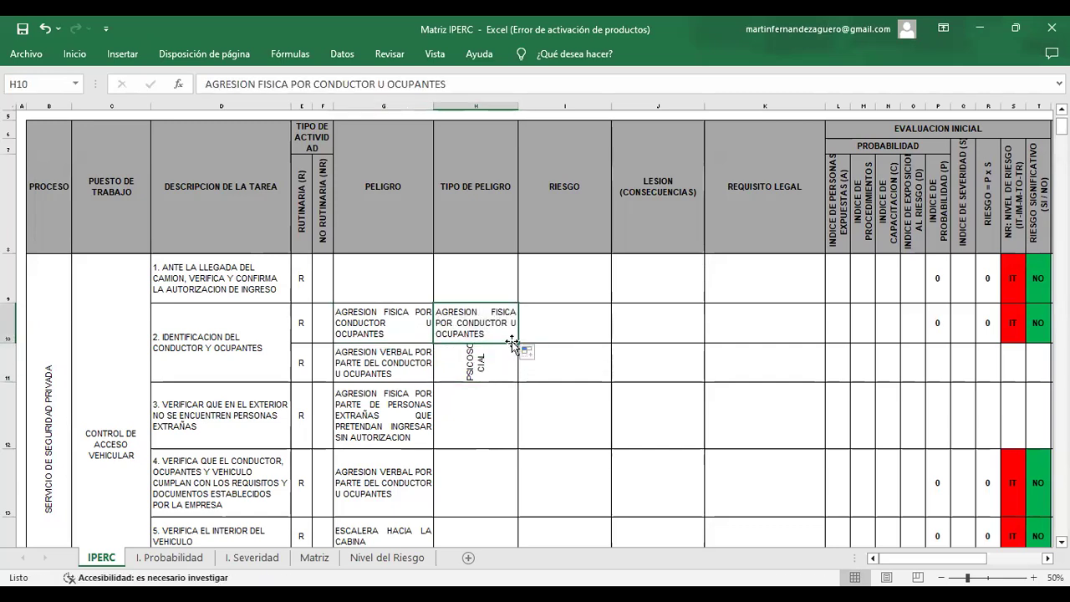
double_click(476, 332)
text(COMP)
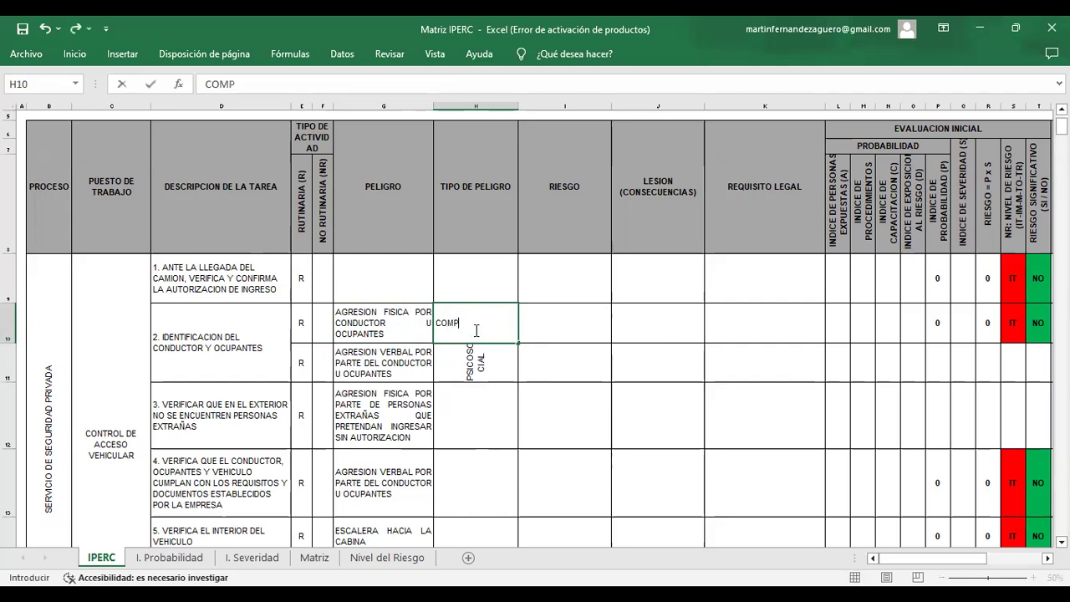
text(ORTAMIENTO HUMANO)
click(531, 346)
Fill the hazard type from H10 down through H12, and replace H11 with "PISOSOCIAL"
click(512, 335)
drag(517, 343, 509, 415)
click(473, 362)
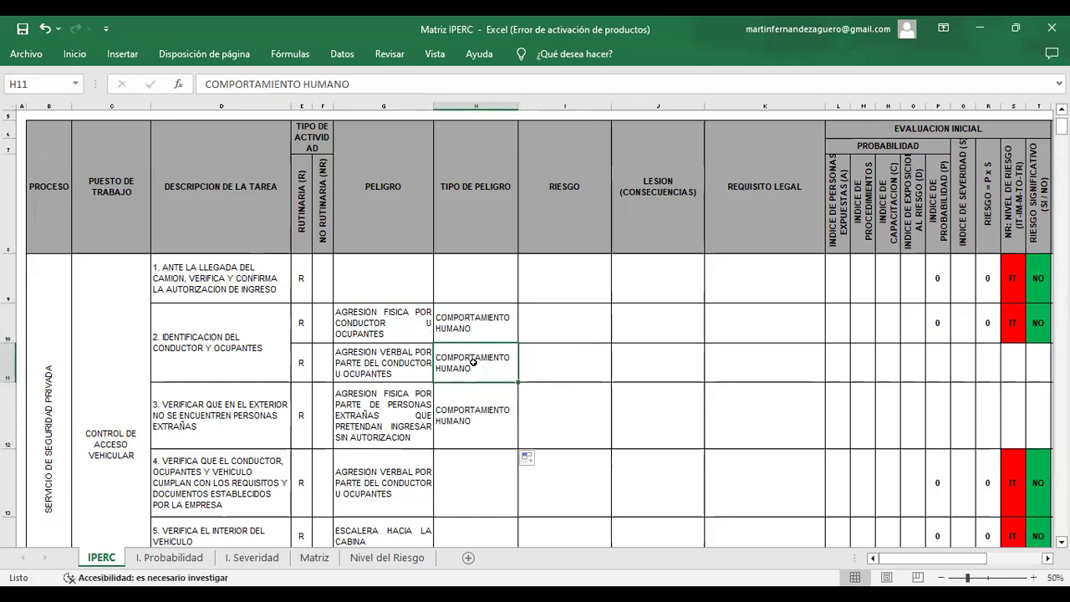
text(PISOSOCIAL)
key(Return)
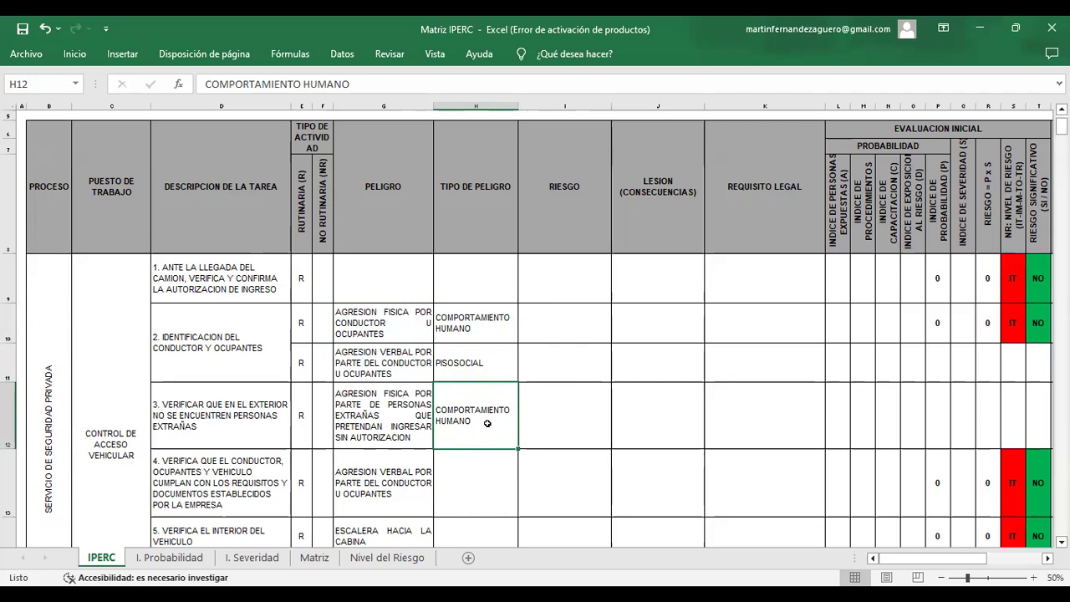
Enter the hazard type "PISOSOCIAL" in H13 for task 4's verbal aggression hazard
click(464, 503)
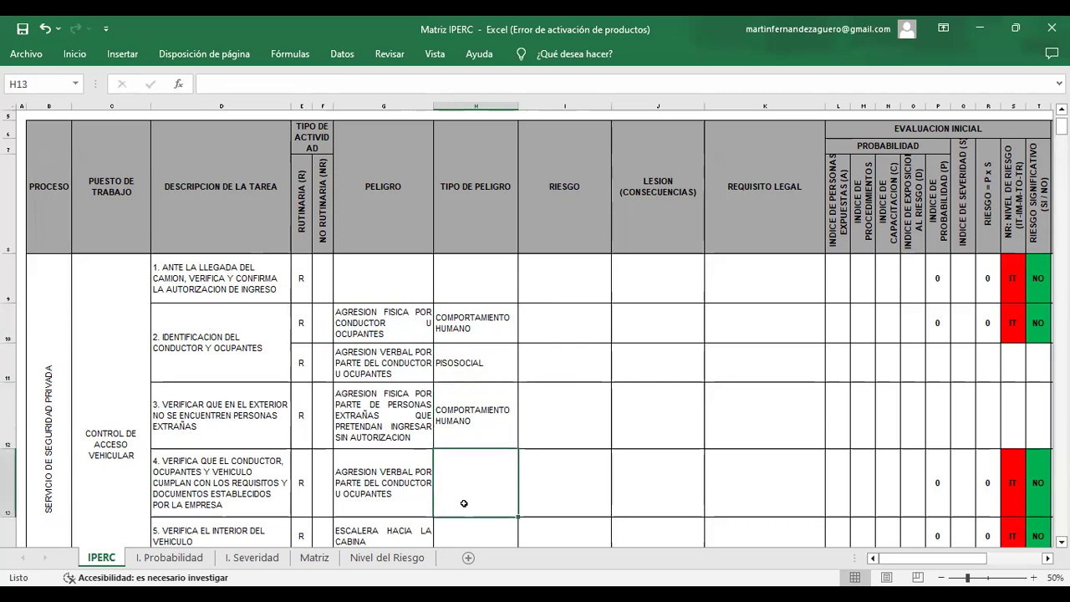
text(PISOSOCIAL)
key(Return)
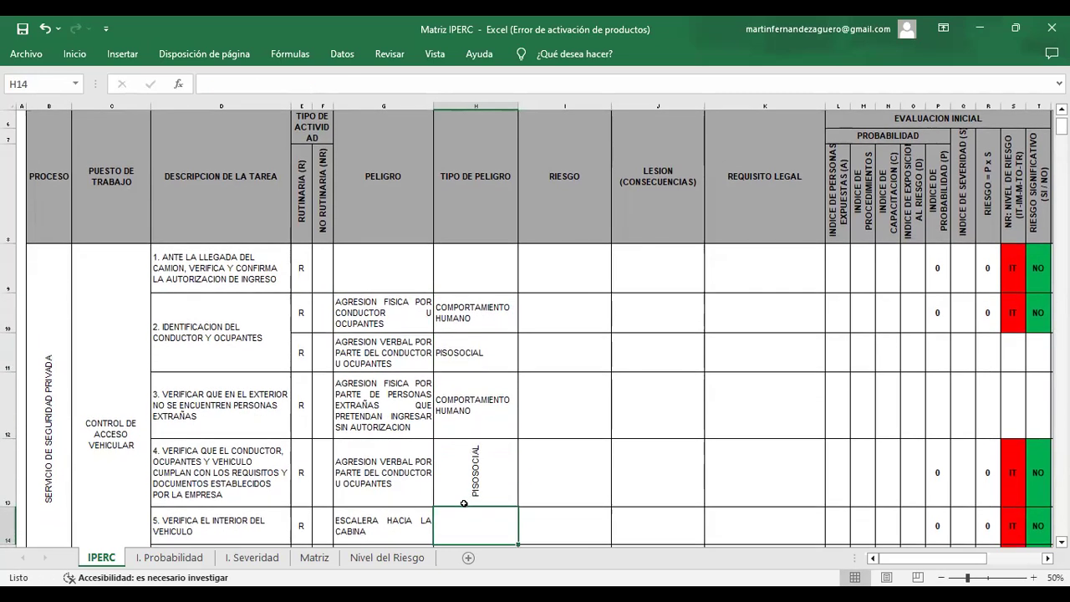
Fill the hazard type "COMPORTAMIENTO HUMANO" from H12 down through H17
scroll(462, 462, down, 2)
scroll(460, 452, down, 4)
scroll(460, 447, up, 3)
click(453, 270)
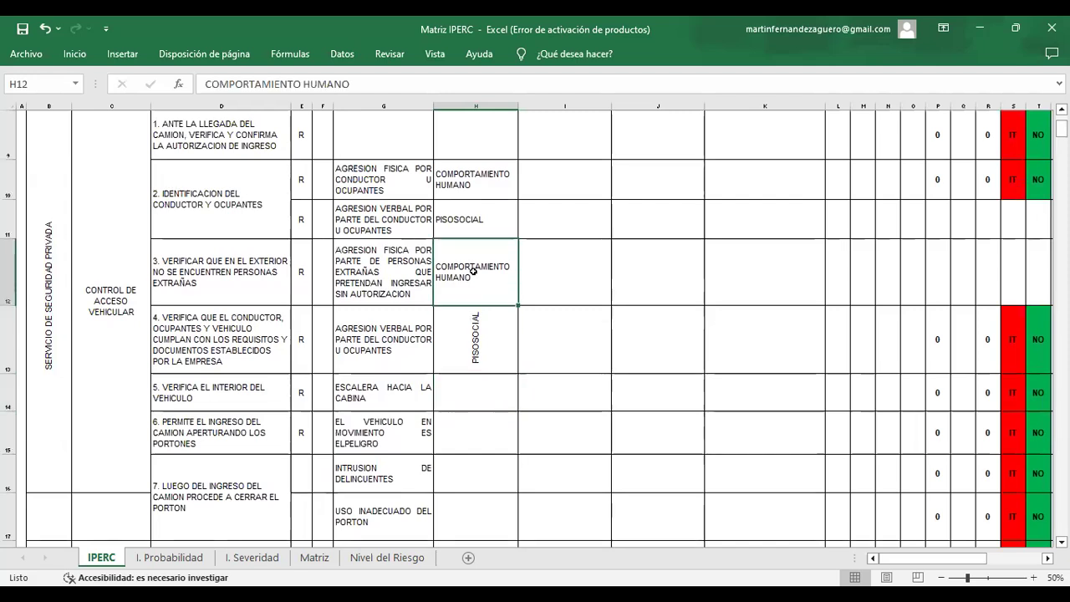
drag(519, 308, 516, 483)
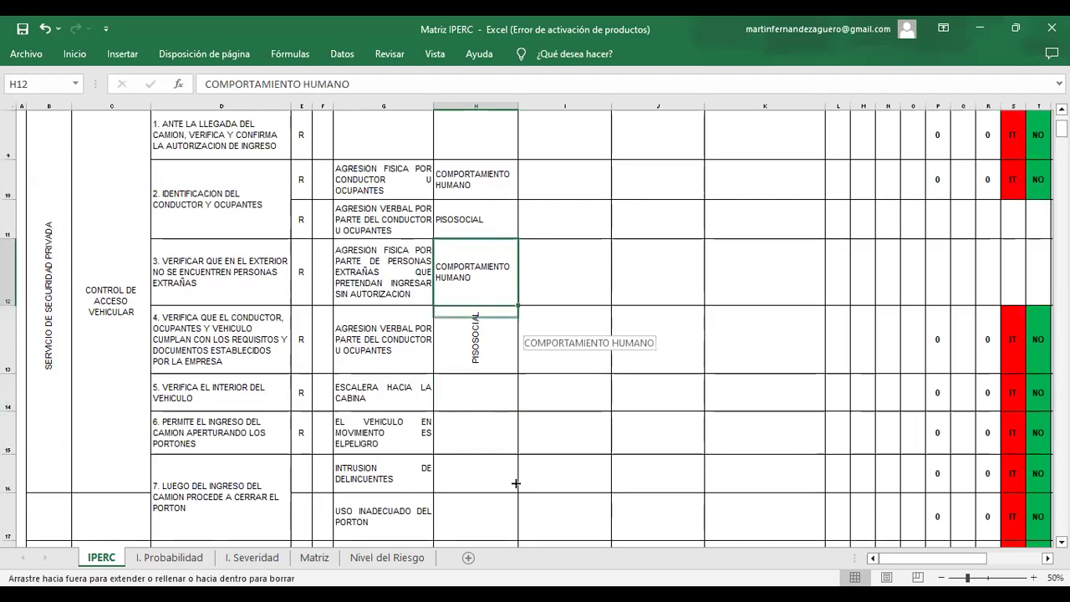
drag(514, 522, 514, 522)
Replace the hazard type in H13 with "PISOSOCIAL" for task 4
click(454, 343)
text(P)
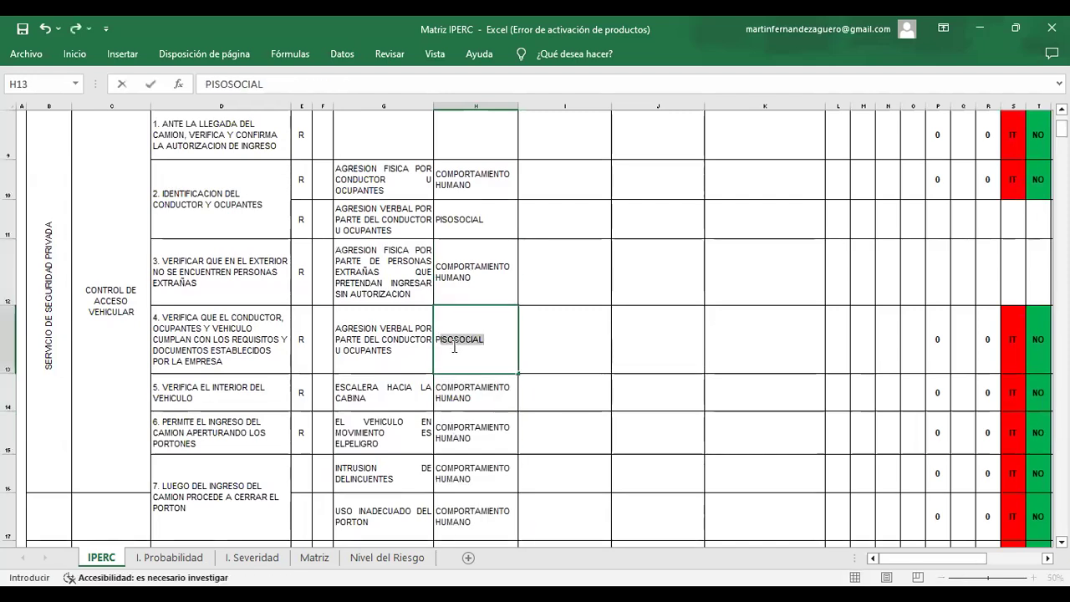
key(Return)
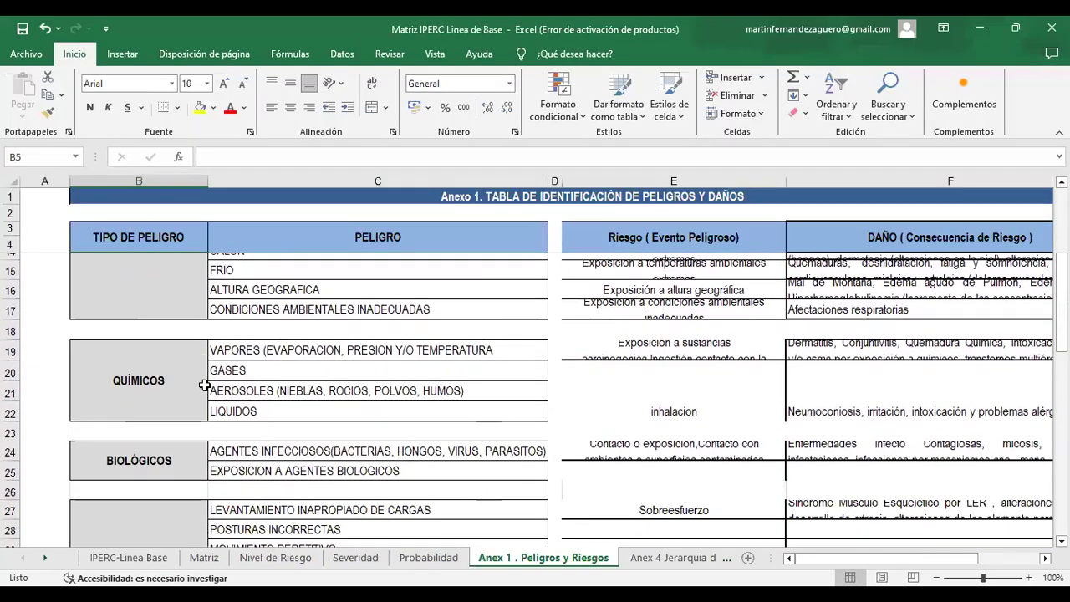
Examine the hazard groups in Anexo 1, focusing on the physical hazards such as noise, lighting, vibration and heat
scroll(204, 384, down, 4)
scroll(204, 384, down, 2)
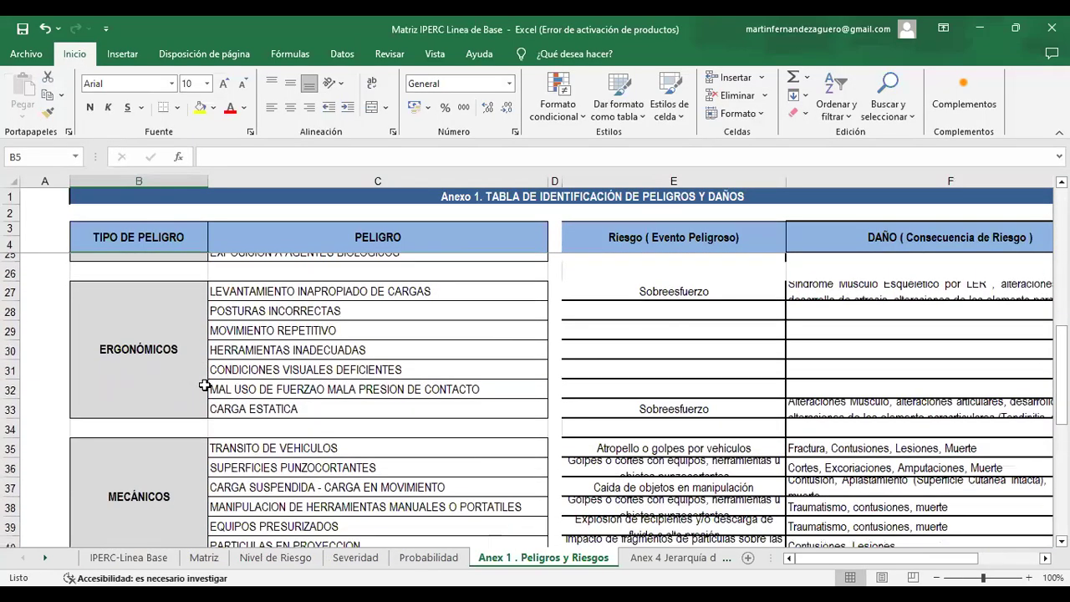
scroll(204, 384, down, 4)
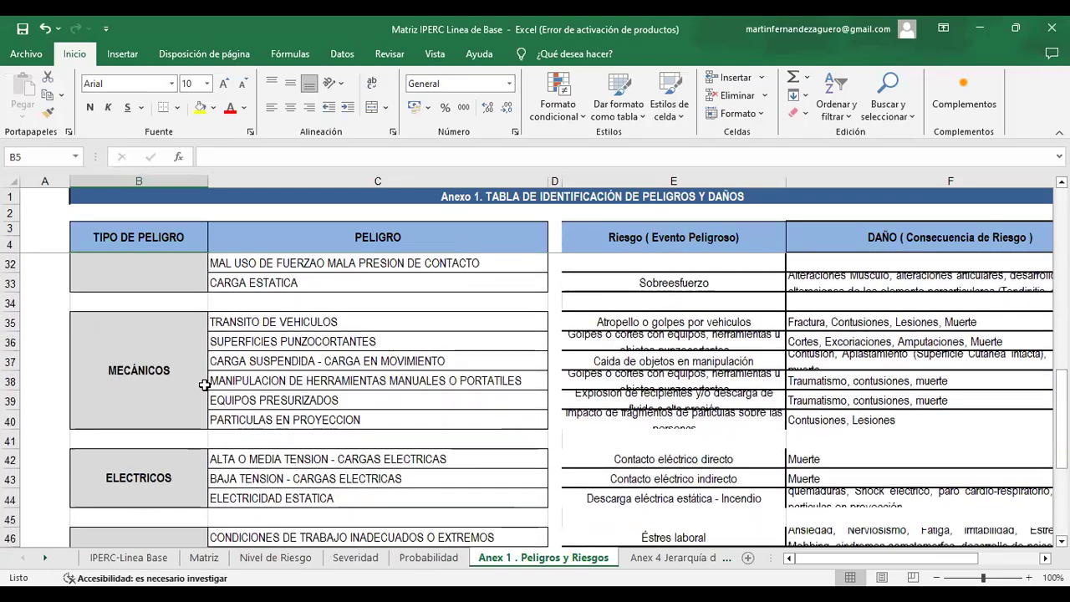
scroll(204, 384, up, 10)
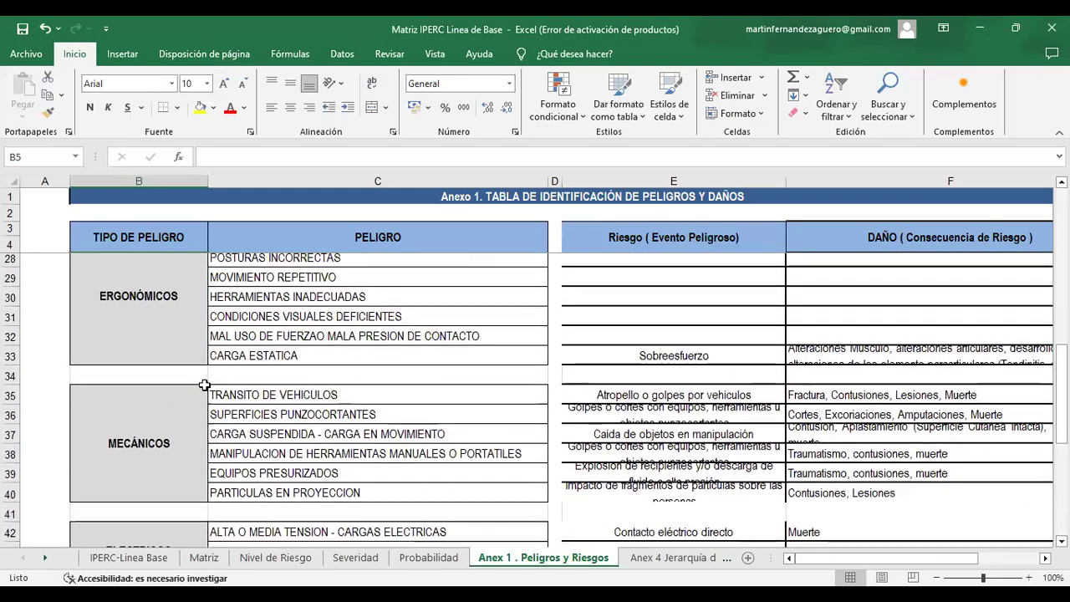
click(184, 390)
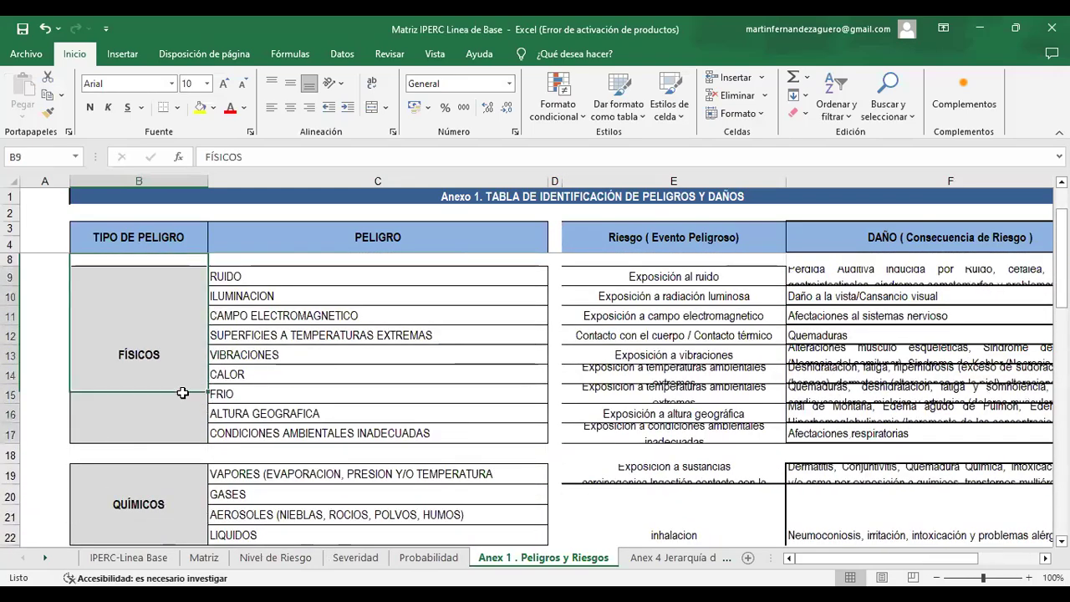
click(281, 276)
click(302, 297)
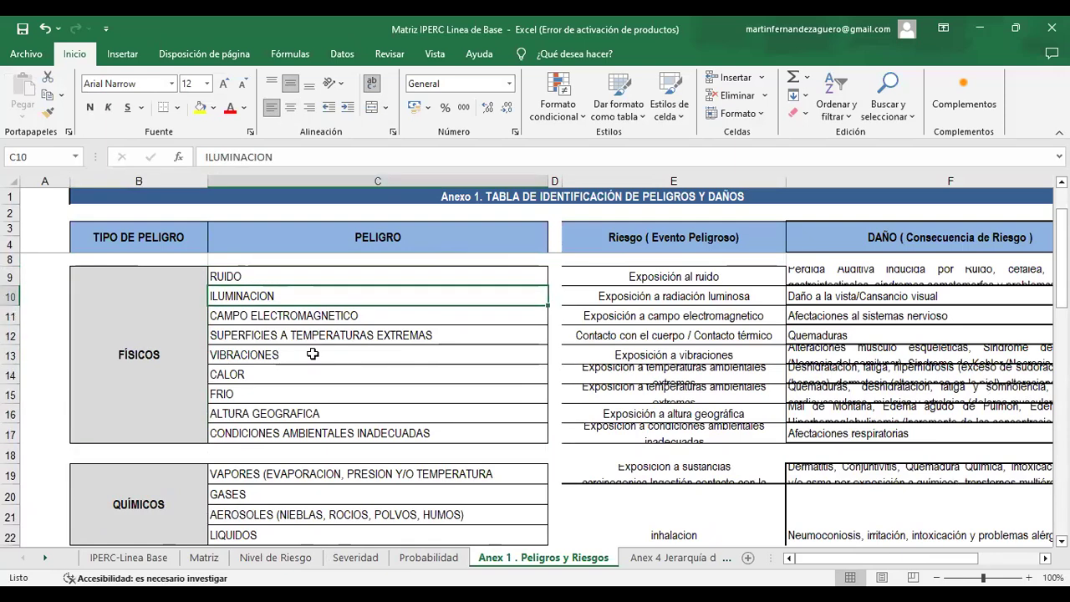
click(313, 355)
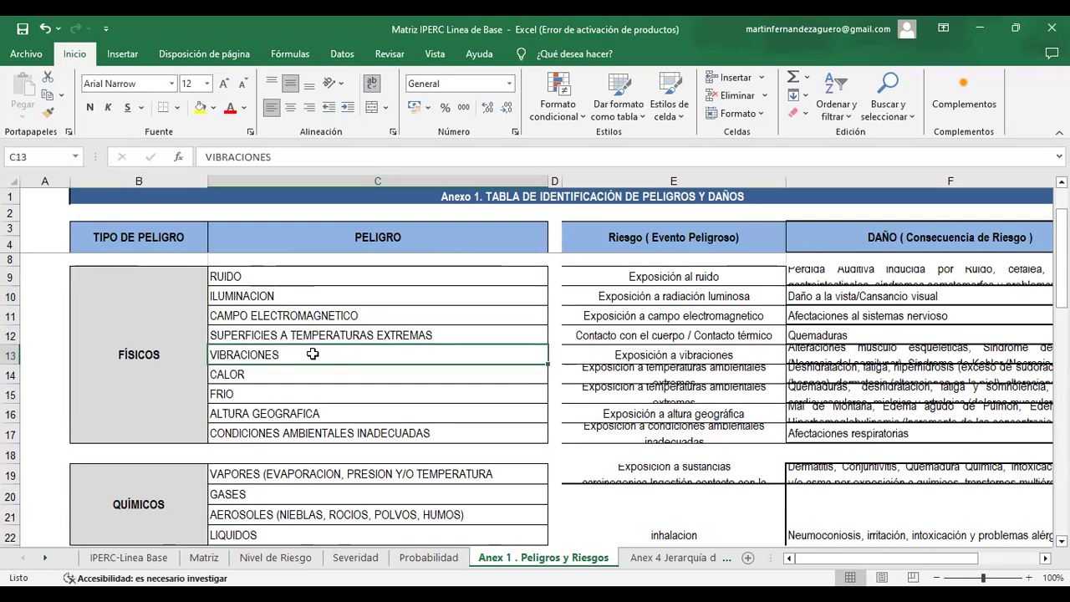
click(315, 374)
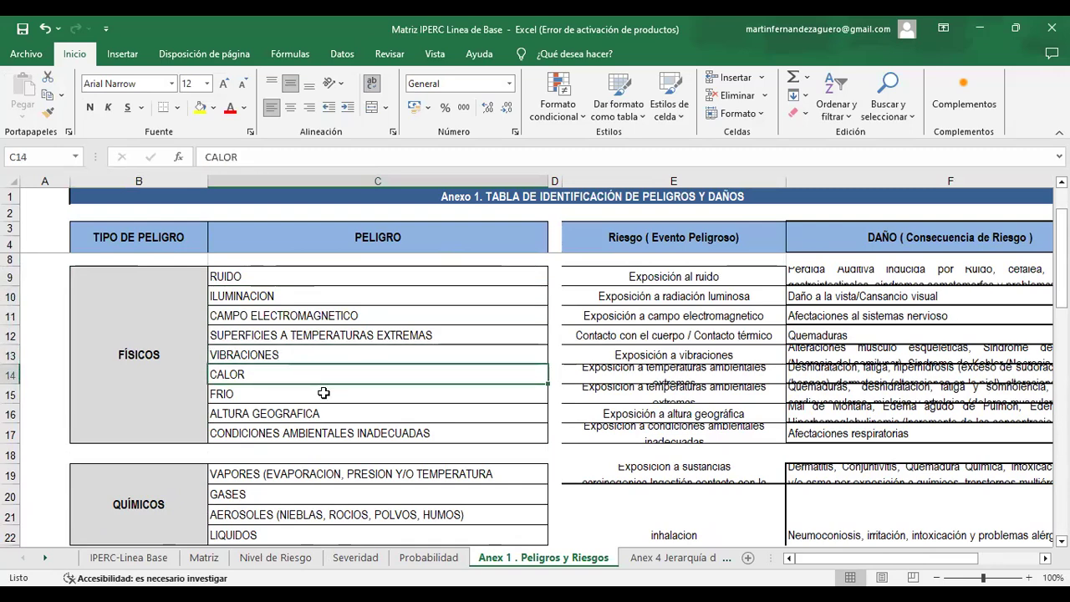
Examine the chemical, biological, ergonomic, mechanical, electrical and psychosocial groups in Anexo 1 for the type matching the cabin ladder hazard
scroll(333, 386, down, 1)
scroll(332, 386, down, 1)
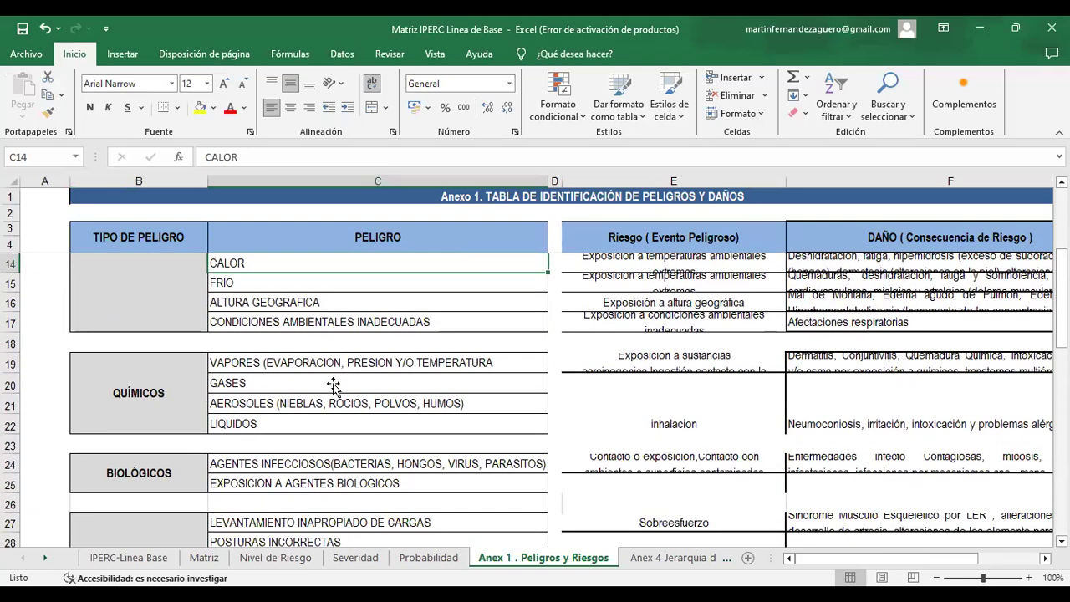
scroll(333, 384, down, 1)
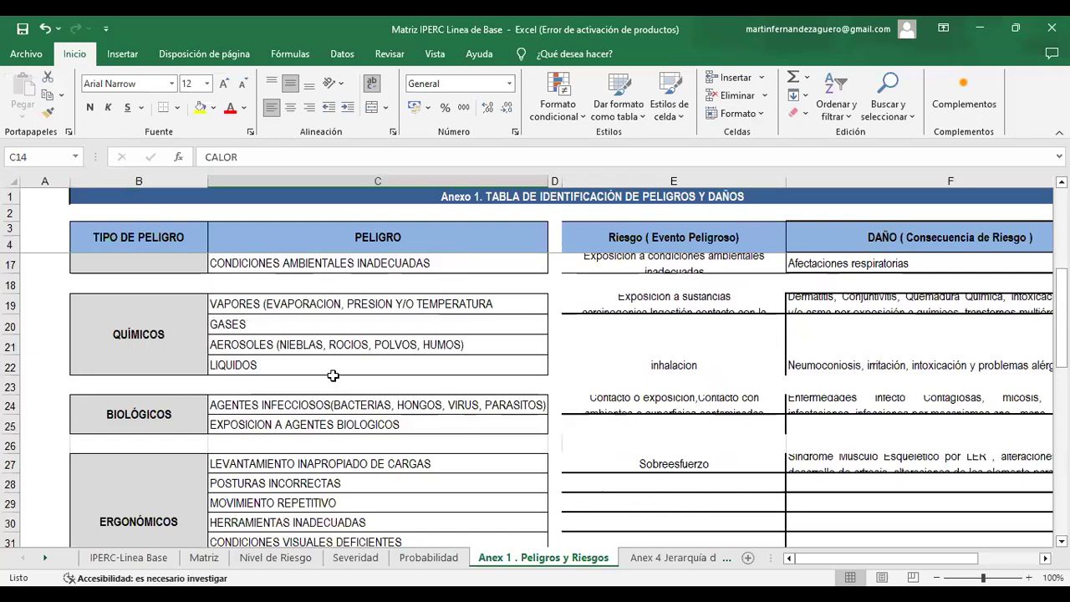
scroll(332, 380, down, 2)
click(325, 345)
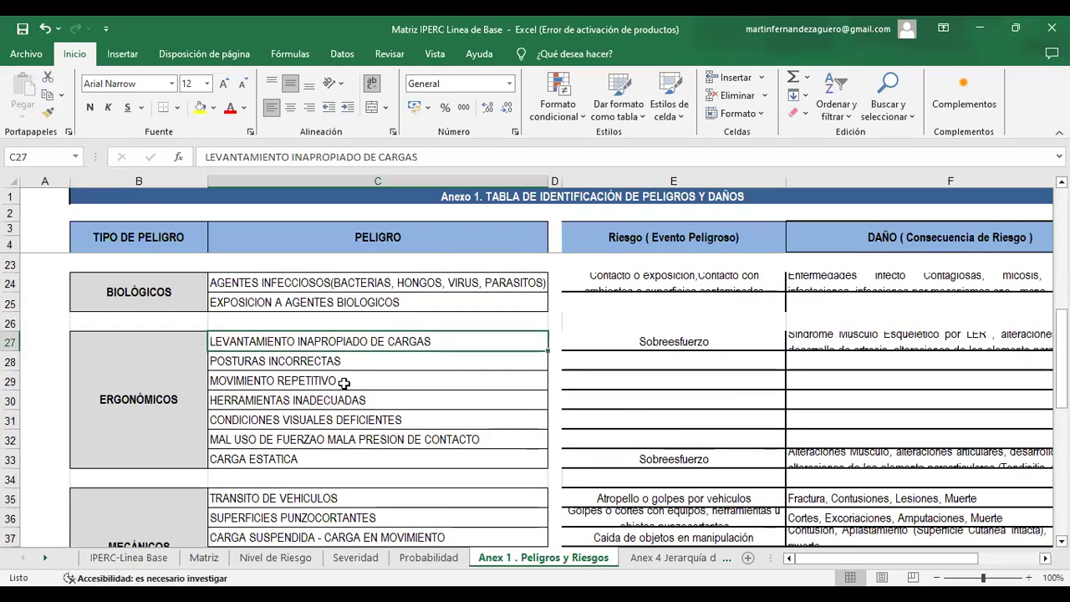
scroll(396, 398, down, 1)
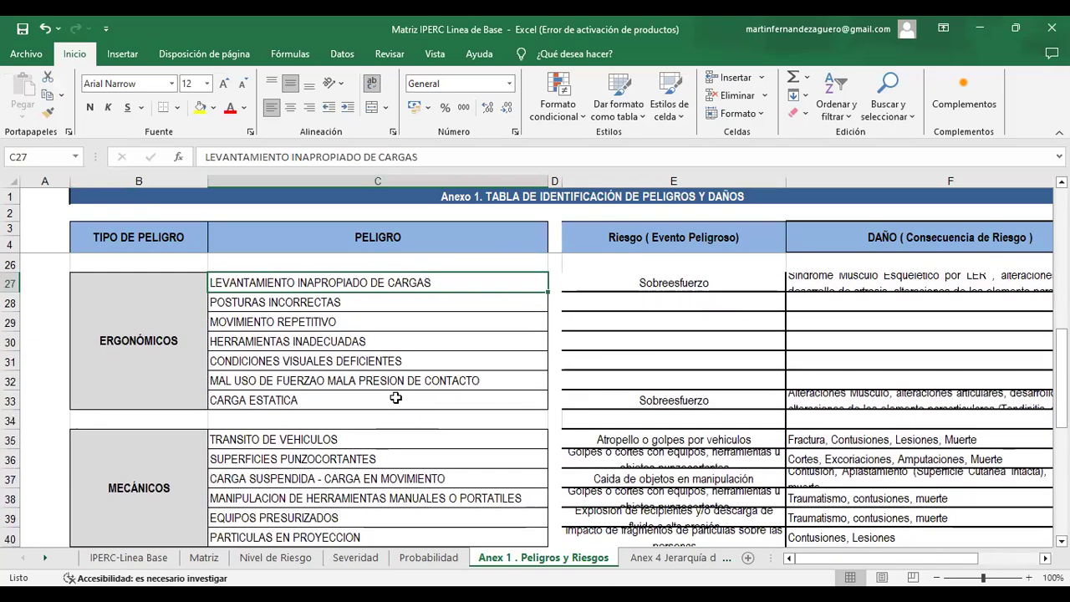
scroll(396, 398, down, 1)
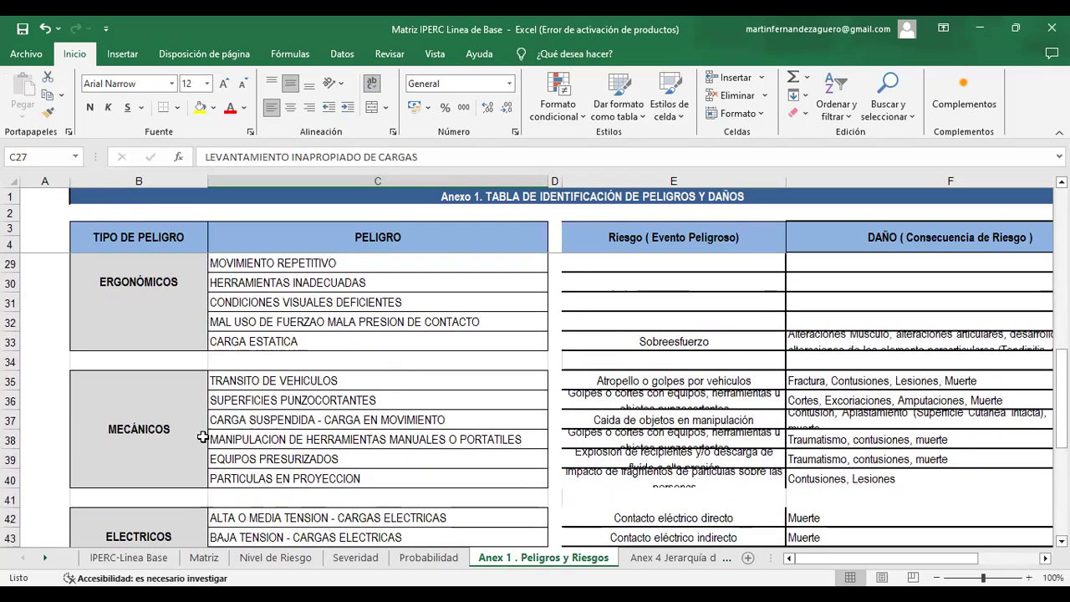
click(176, 460)
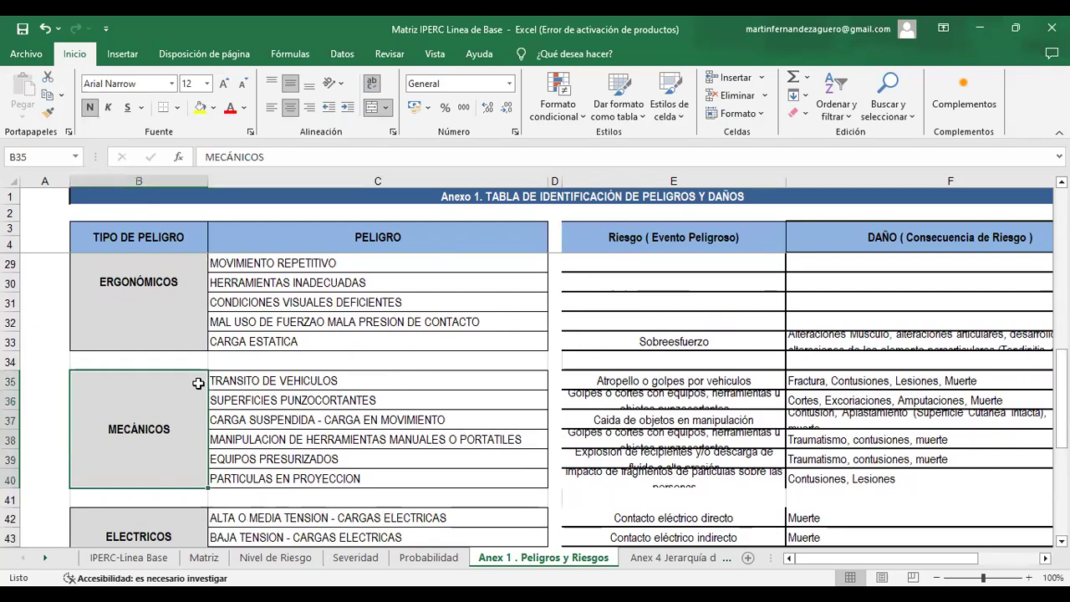
click(302, 381)
scroll(302, 381, down, 4)
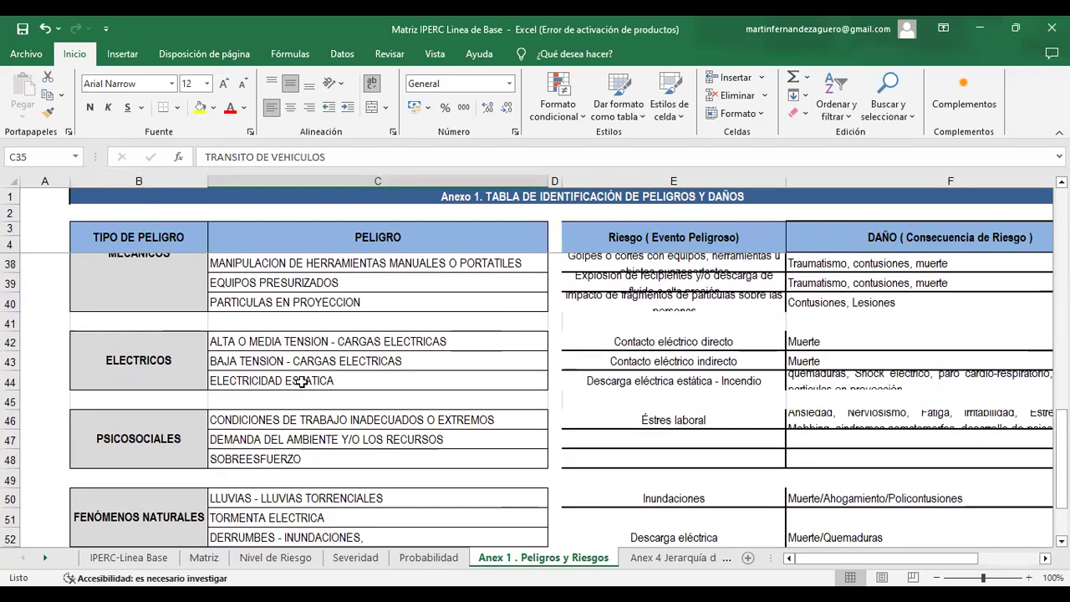
scroll(302, 381, up, 2)
scroll(302, 381, up, 3)
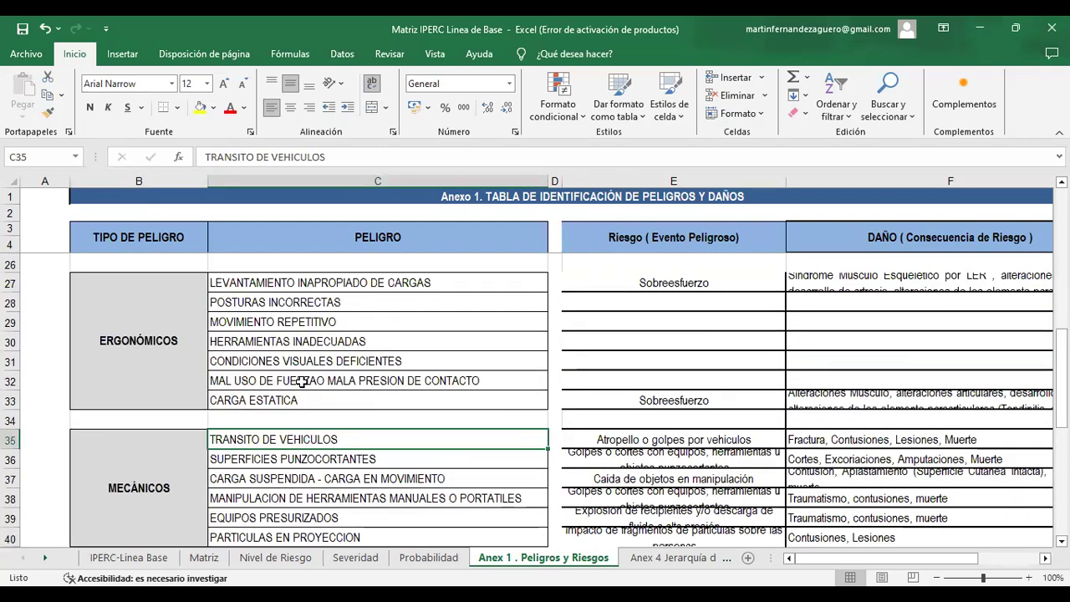
scroll(302, 382, up, 1)
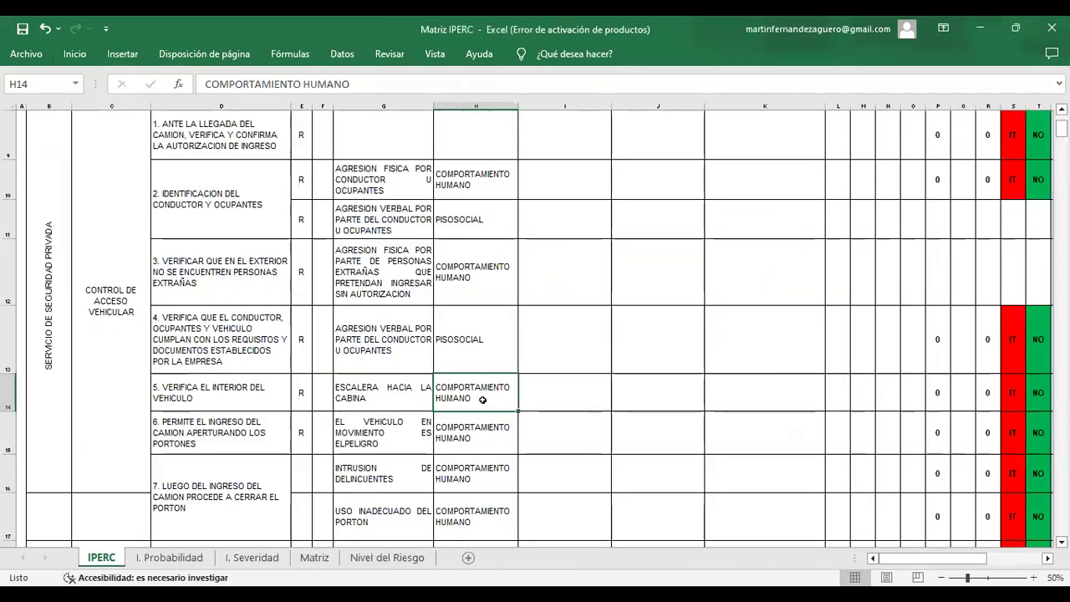
Replace the hazard type in H14 of the Matriz IPERC workbook with "ERGONOMICOS" for task 5's cabin ladder hazard
text(ERG)
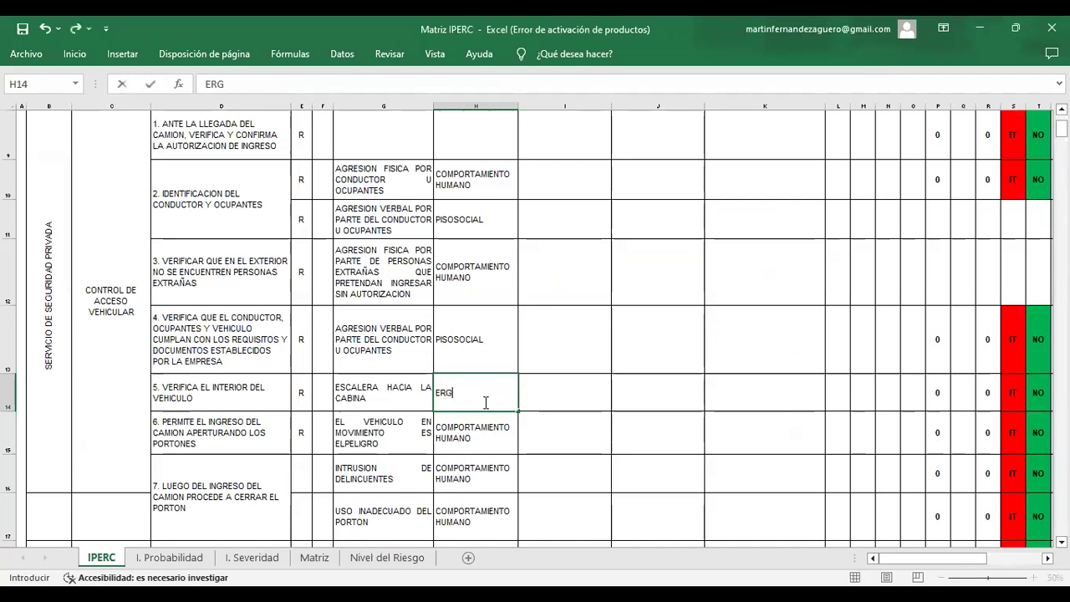
text(ONOMICOS)
key(Return)
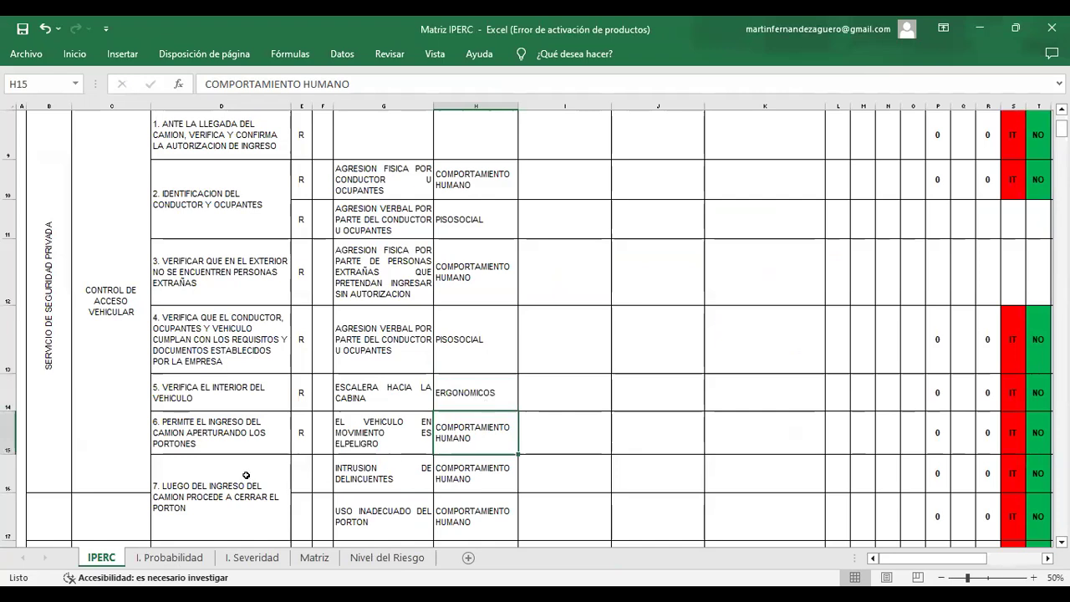
Shorten task 6's hazard description in G15 to "EL VEHICULO EN MOVIMIENTO"
double_click(398, 444)
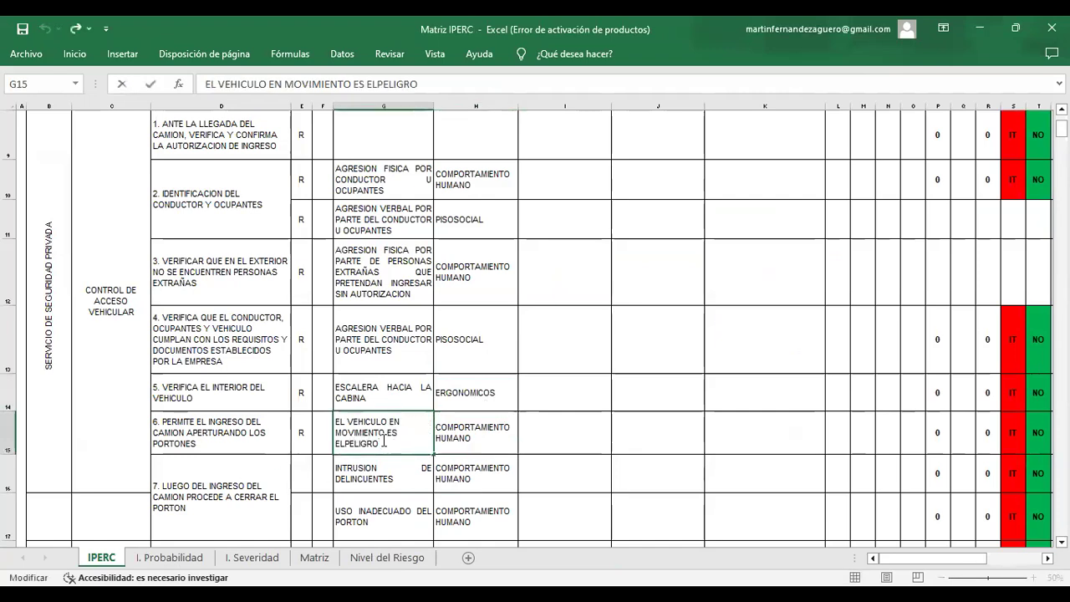
drag(387, 433, 380, 444)
key(BackSpace)
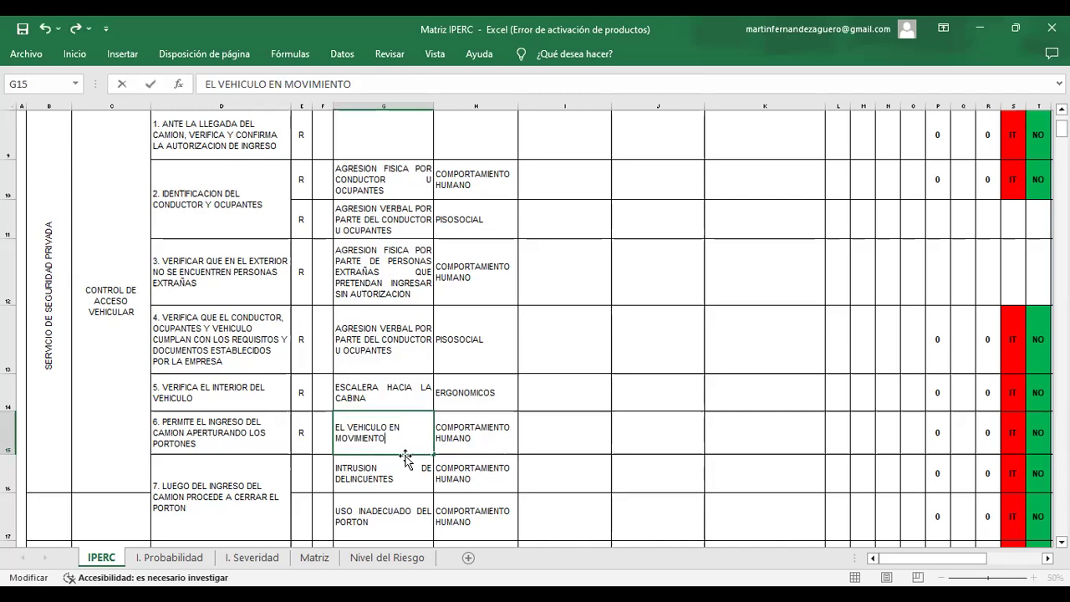
click(509, 439)
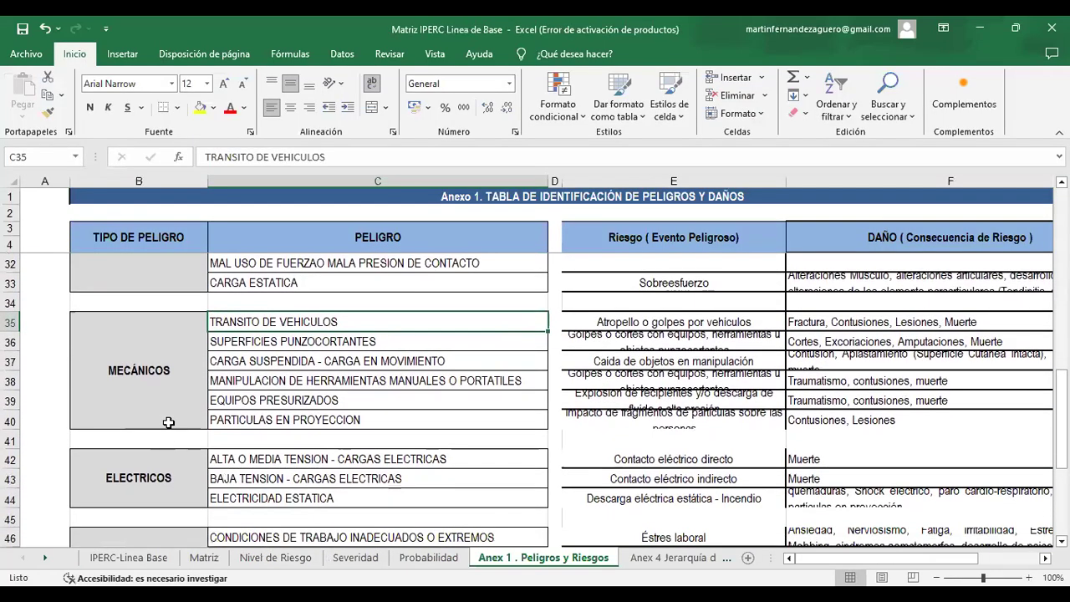
Check the mechanical hazard group in Anexo 1 and replace the hazard type in H15 with "MECANICO" for the moving vehicle
click(149, 373)
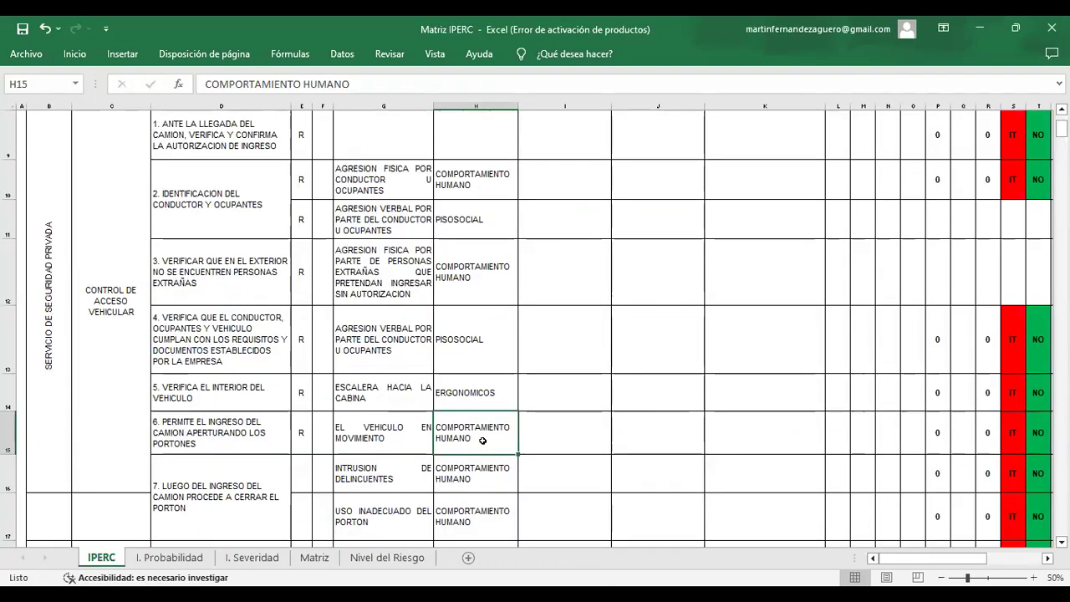
text(MECANICO)
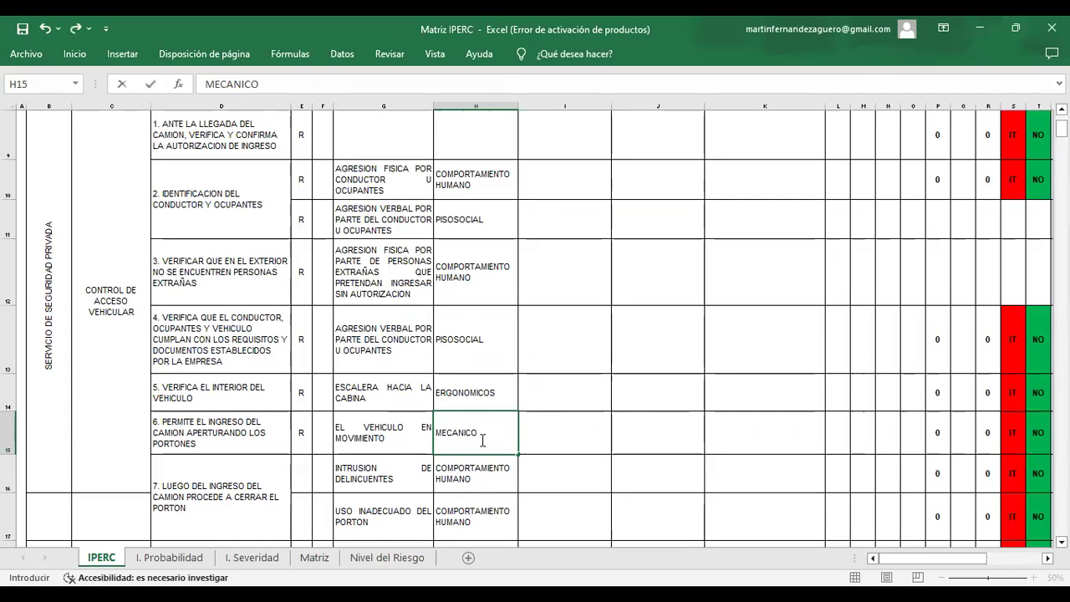
key(Return)
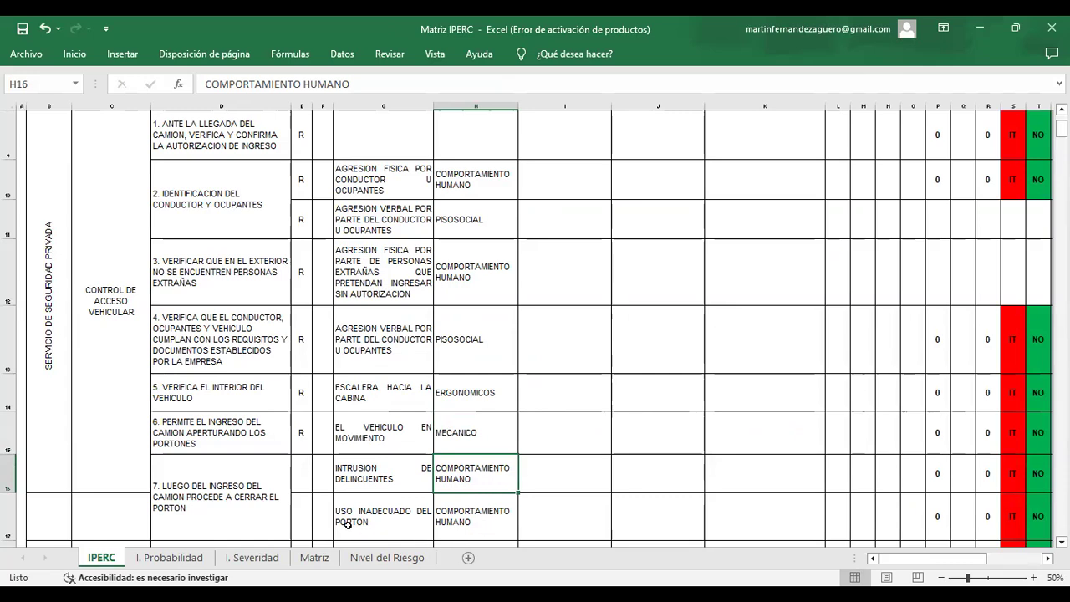
Replace the hazard type in H17 with "LOCATIVOS" for task 7's improper gate use hazard
click(470, 525)
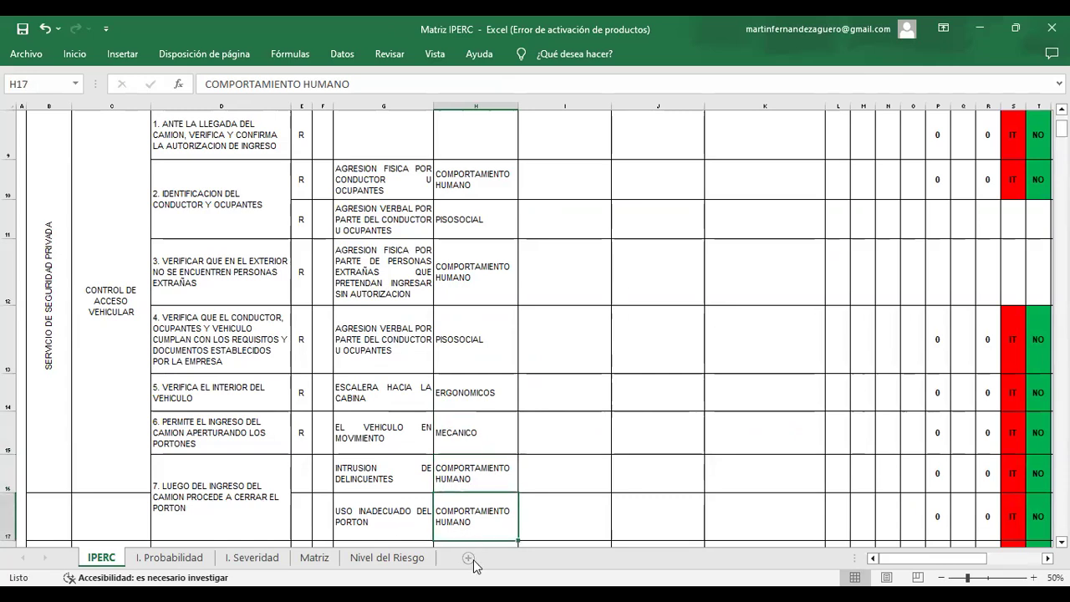
key(alt+q)
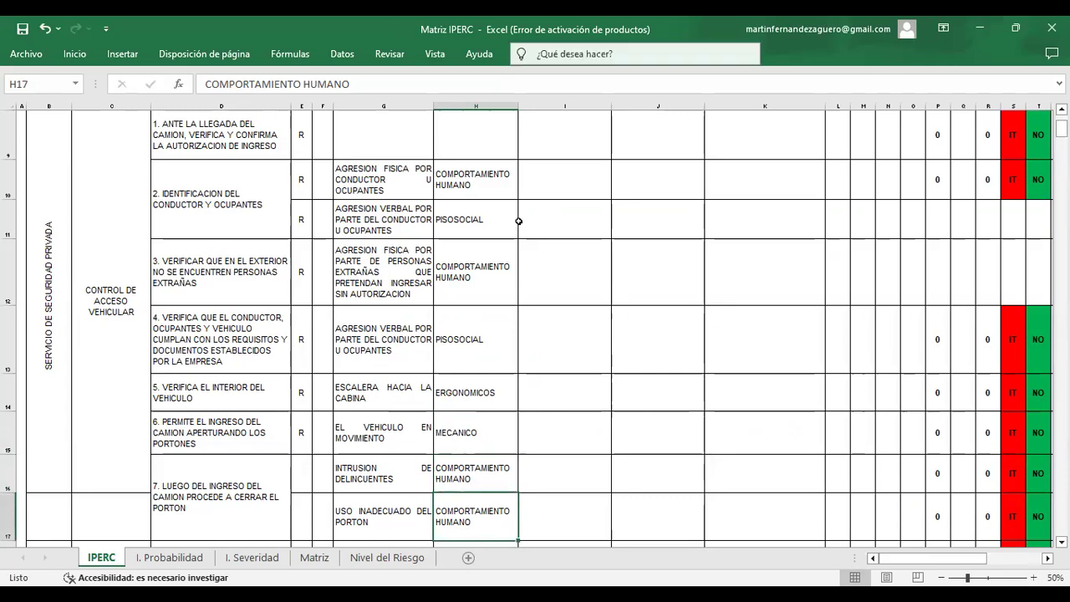
key(Escape)
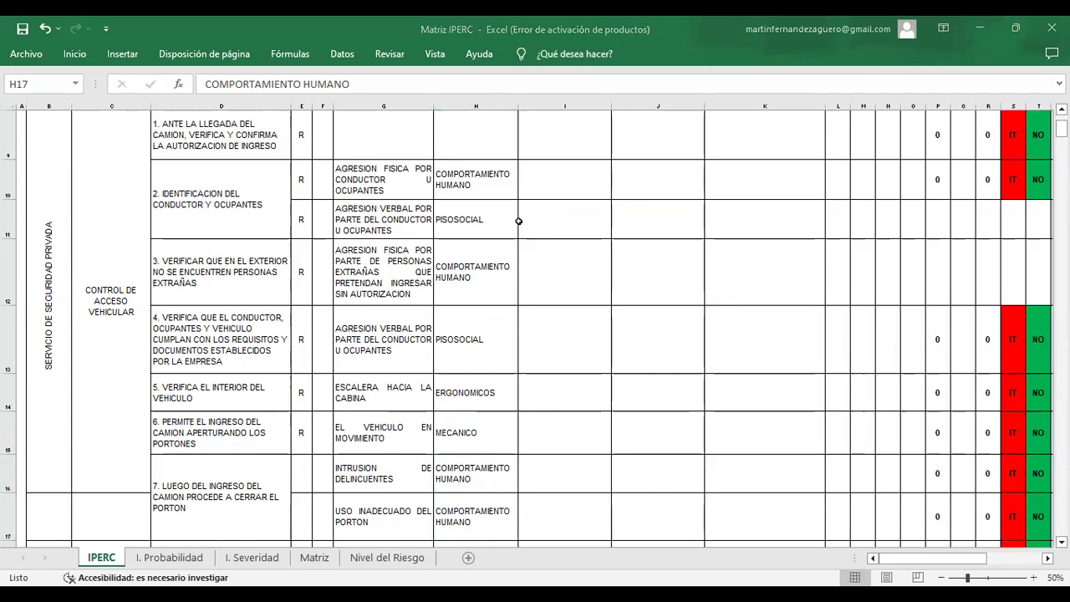
click(462, 506)
text(LO)
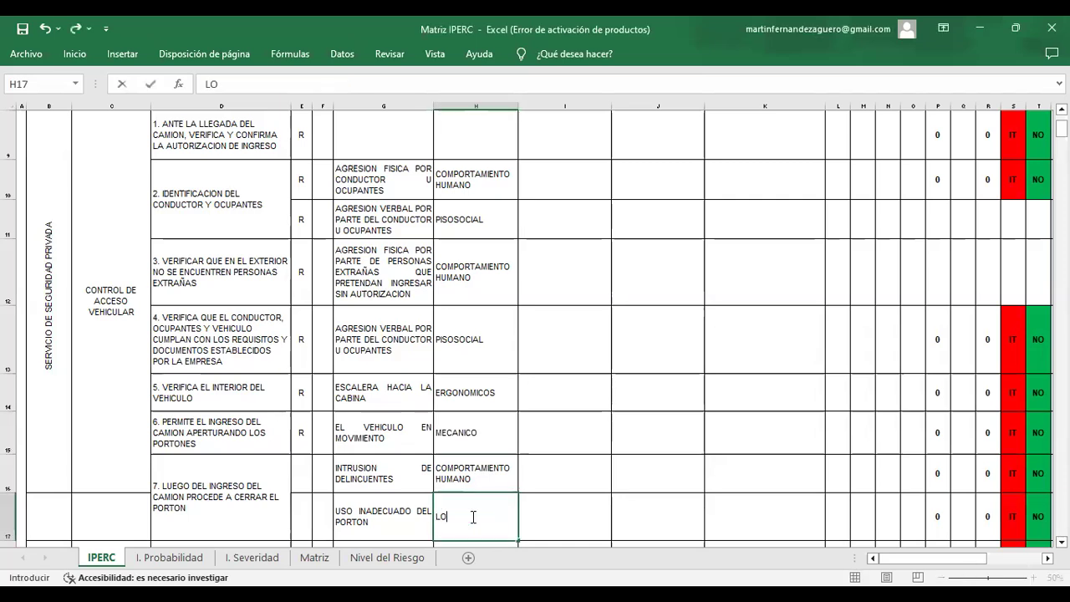
text(CATIVOS)
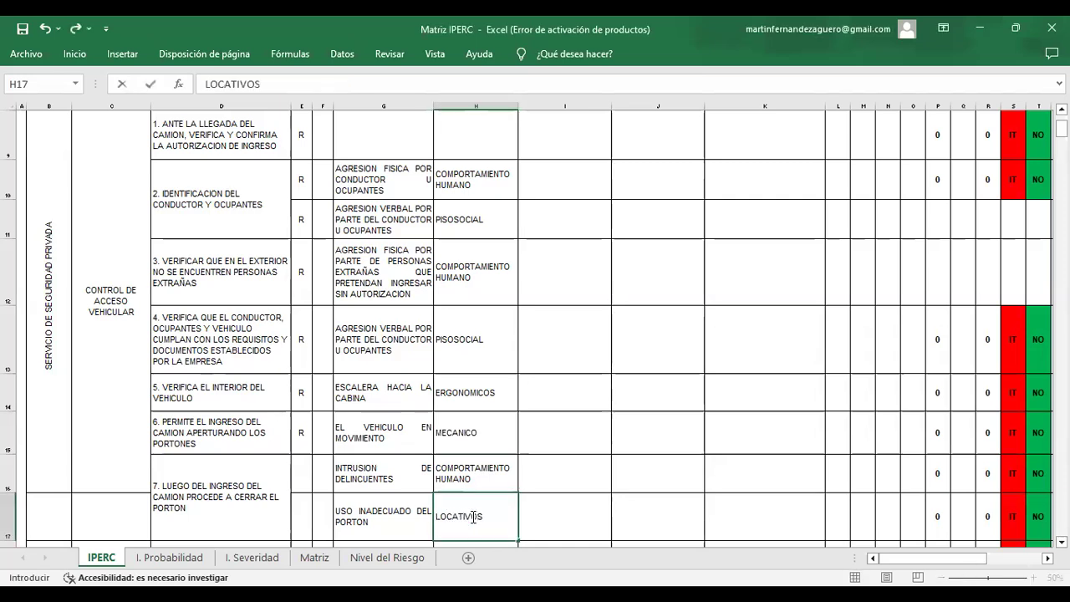
key(Tab)
Review the RIESGO column against task 2's physical aggression hazard in row 10
scroll(566, 437, up, 1)
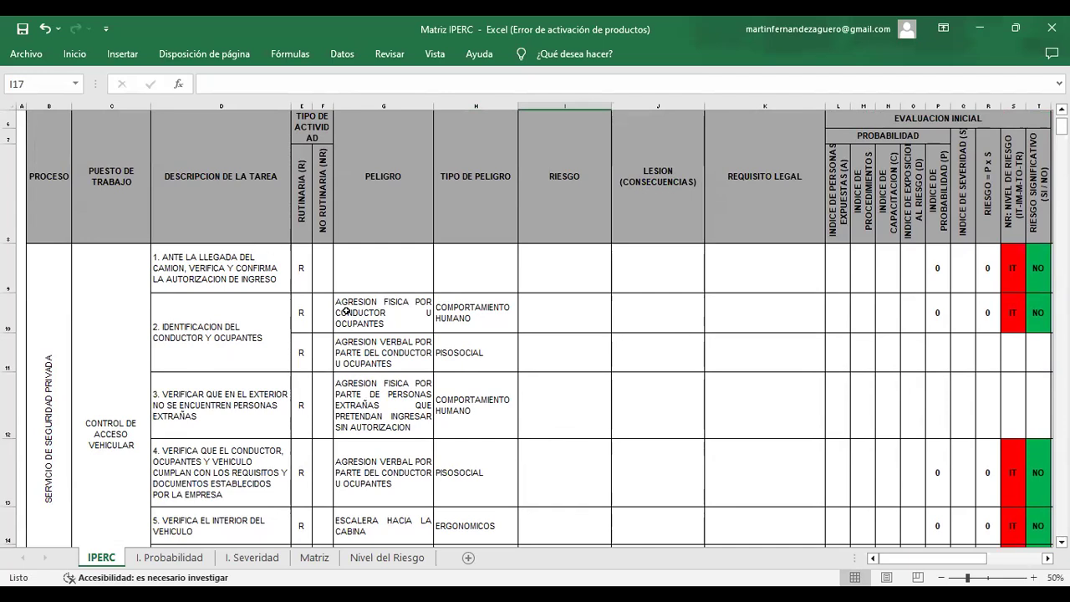
click(561, 226)
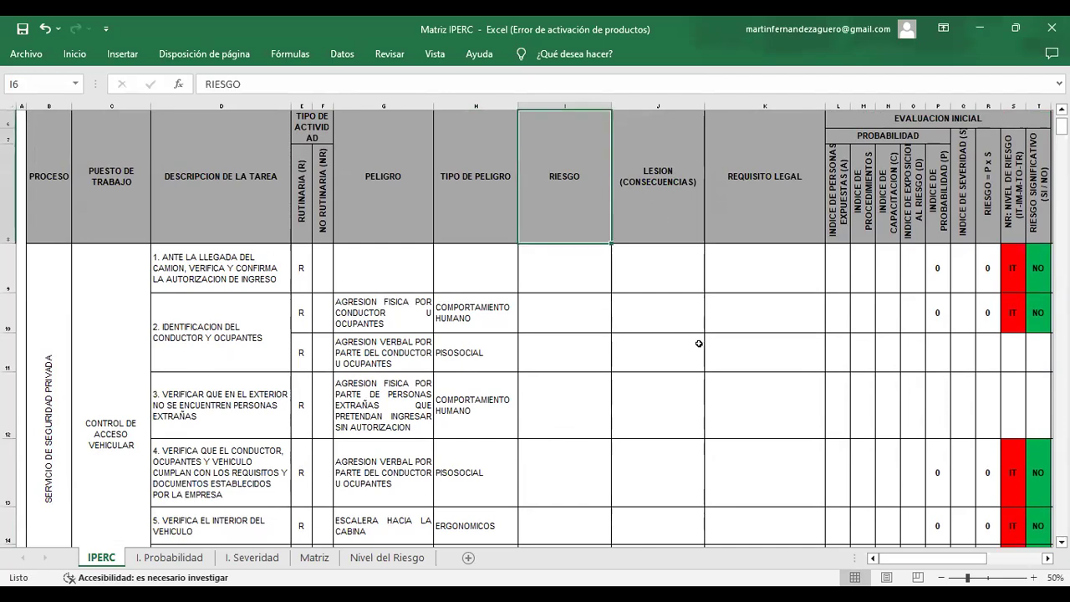
click(570, 321)
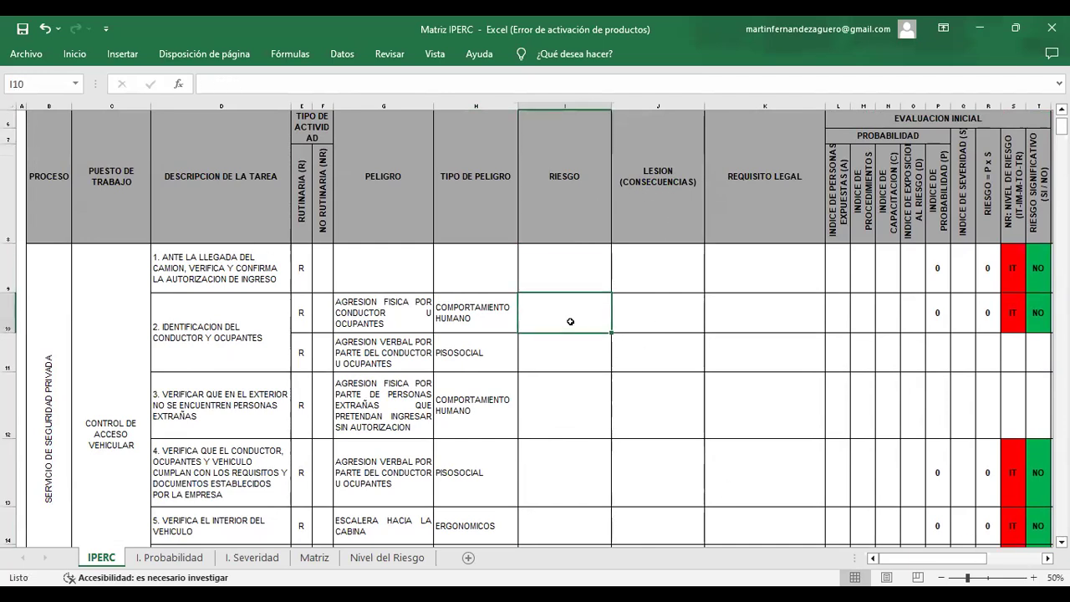
click(391, 325)
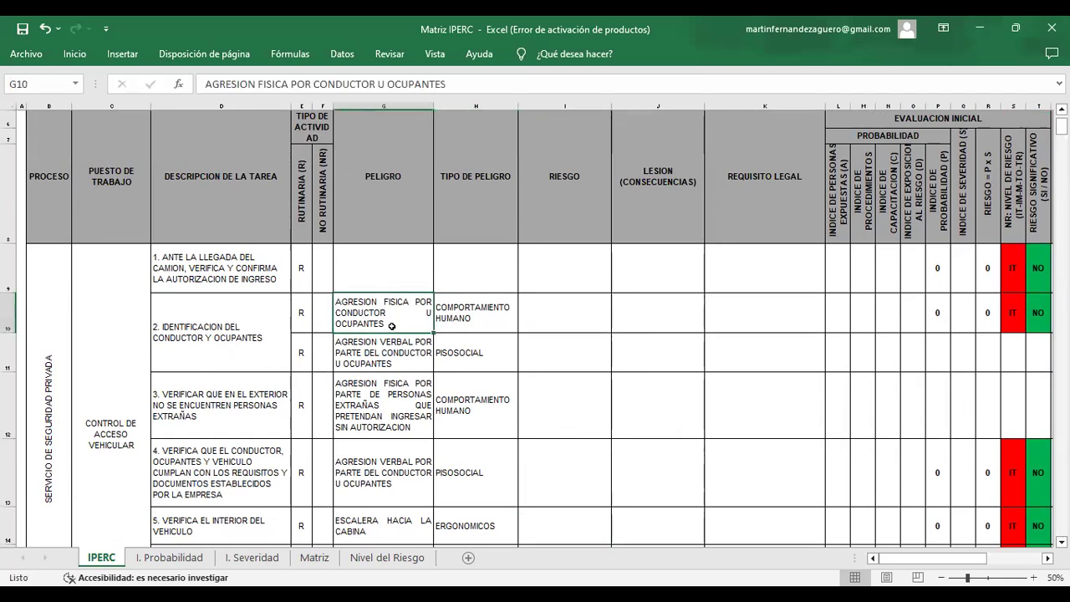
click(551, 307)
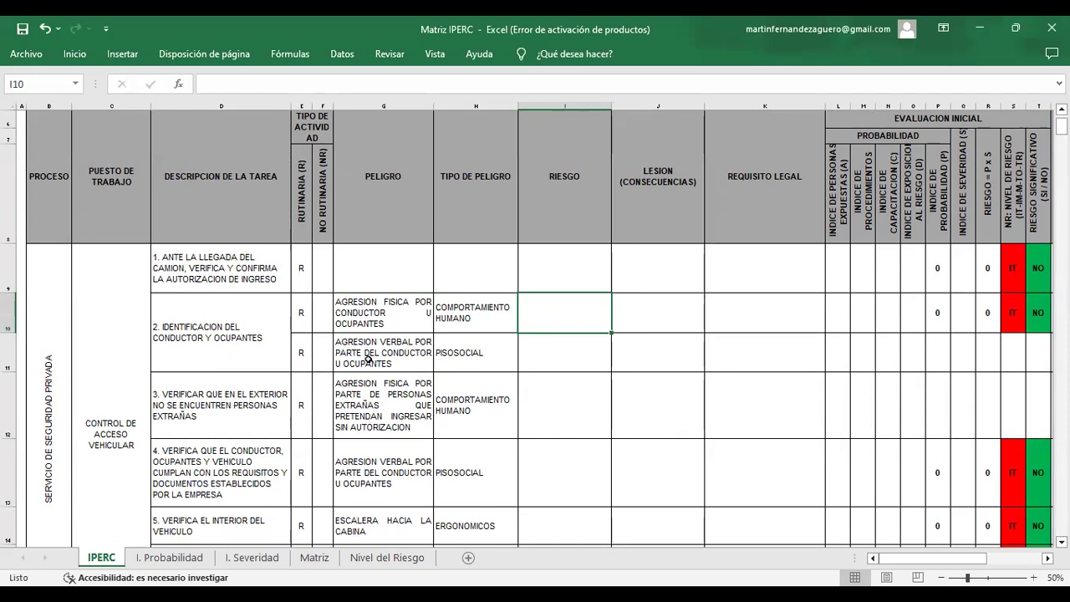
click(401, 322)
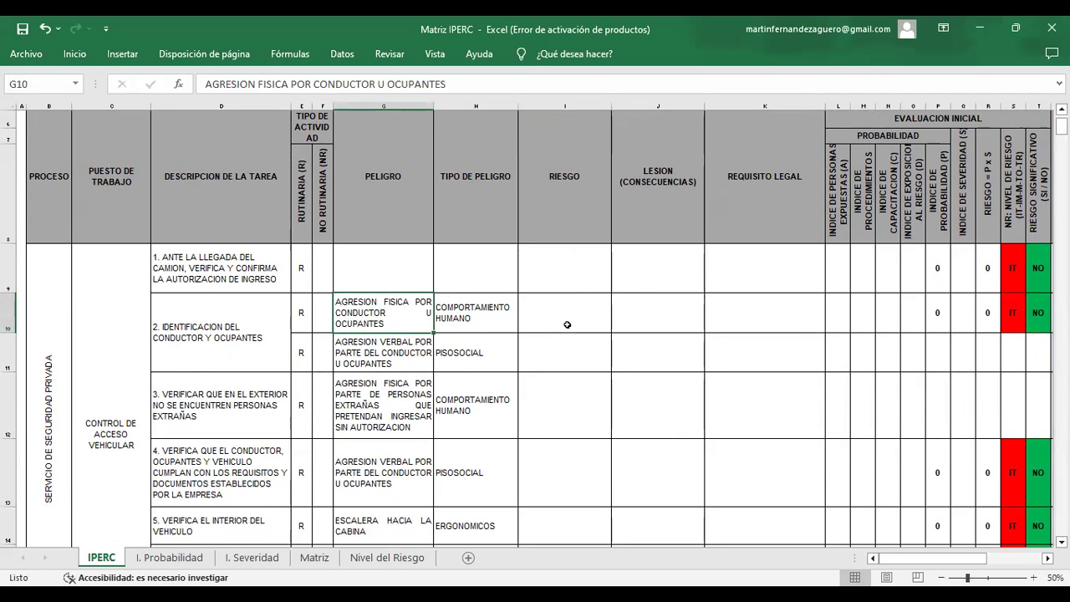
Copy the physical aggression hazard from G10 into the RIESGO cell I10
right_click(375, 305)
click(422, 240)
click(548, 305)
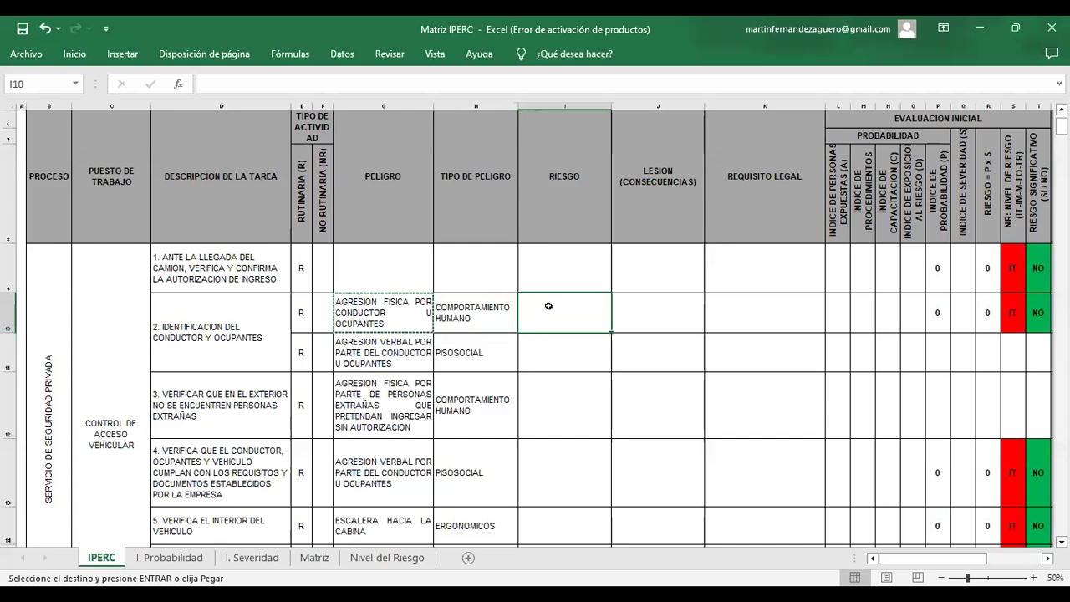
text(AGRESION FISICA POR CONDUCTOR U OCUPANTES)
Replace task 2's hazard description in G10 with "CONDUCTOR AGRESIVO-INESTABLE"
click(357, 320)
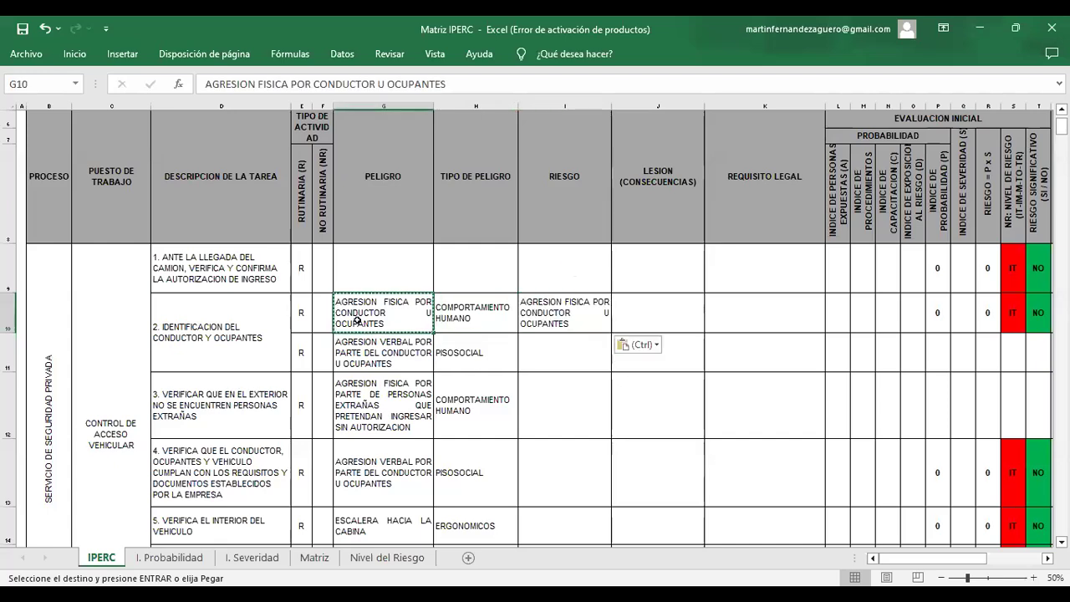
text(PERSONA)
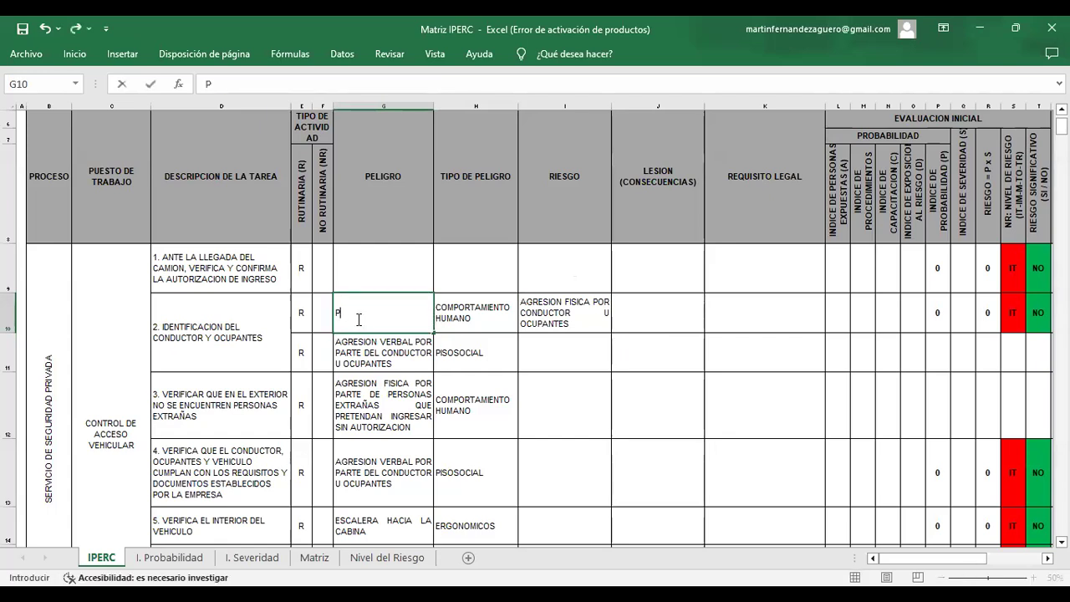
key(BackSpace)
key(BackSpace)
key(BackSpace)
key(BackSpace)
key(BackSpace)
text(CONDUCTOR AG)
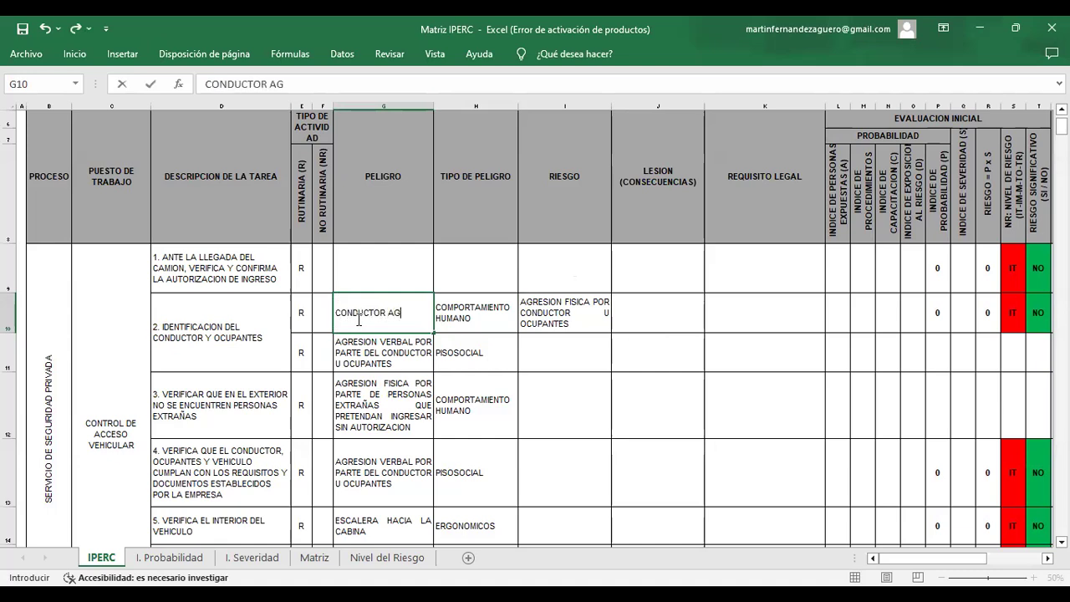
text(RESIVO-INESTABLE)
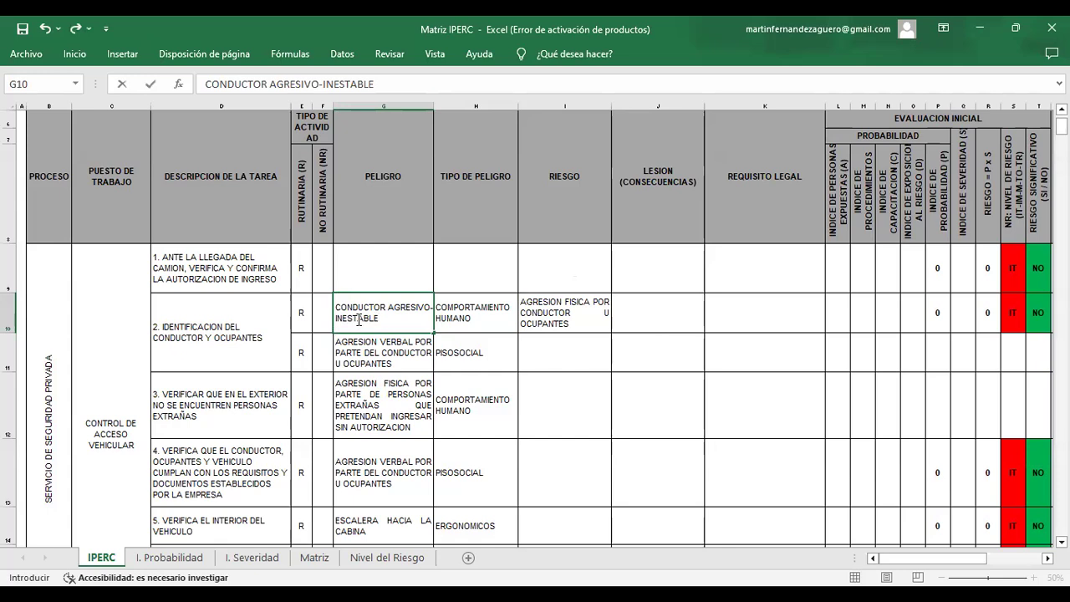
click(388, 355)
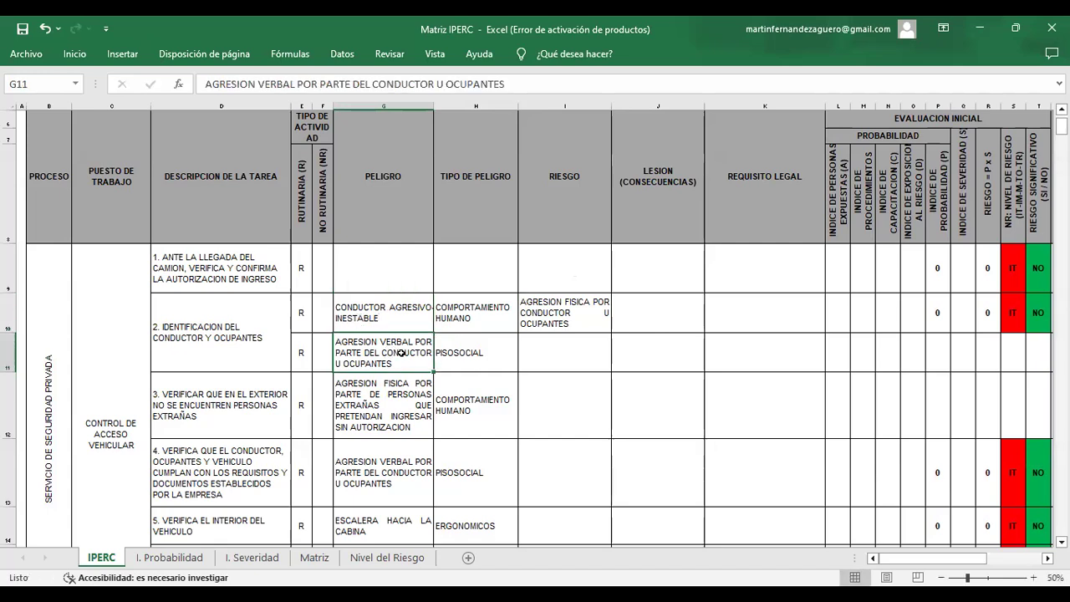
Insert "U OCUPANTES" after "CONDUCTOR" in the hazard description in G10
double_click(391, 306)
text(U OCUPANTE)
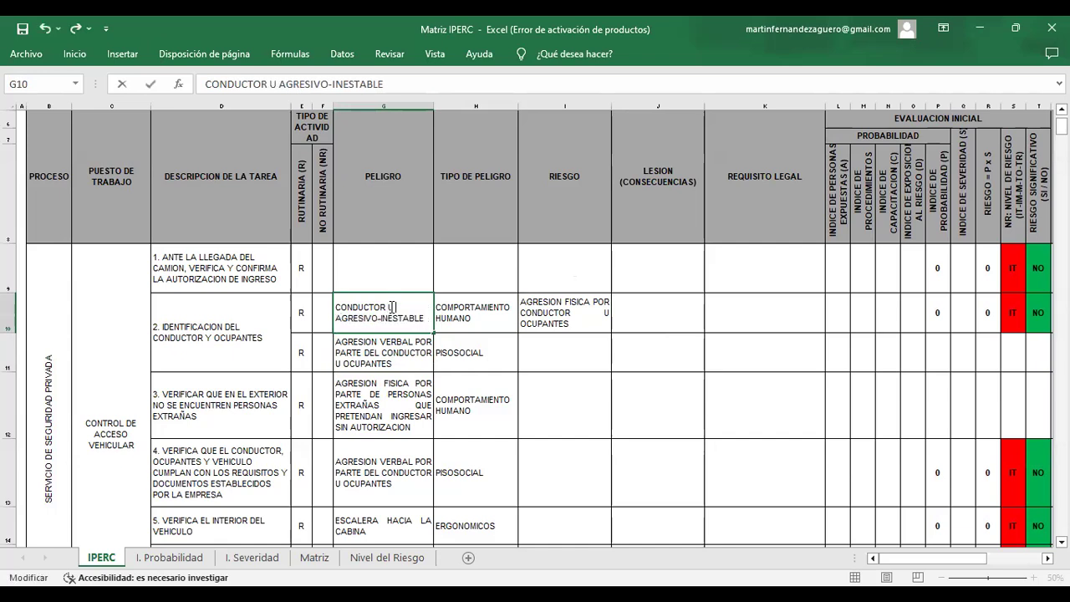
text(S)
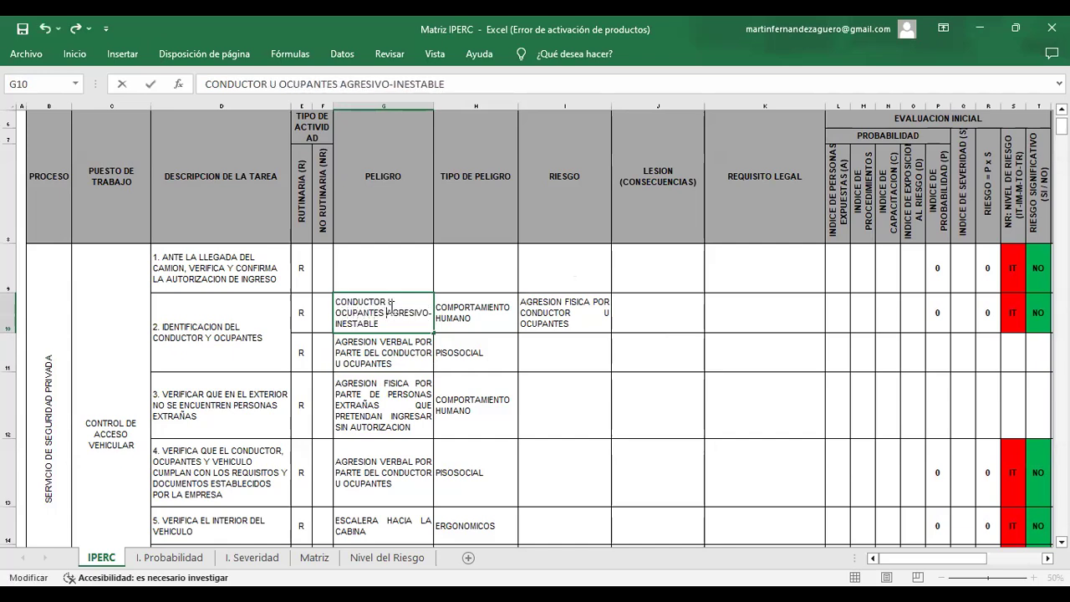
Clear the verbal aggression hazard in G11 and merge G10:G11 into one left-aligned hazard cell for task 2
click(394, 357)
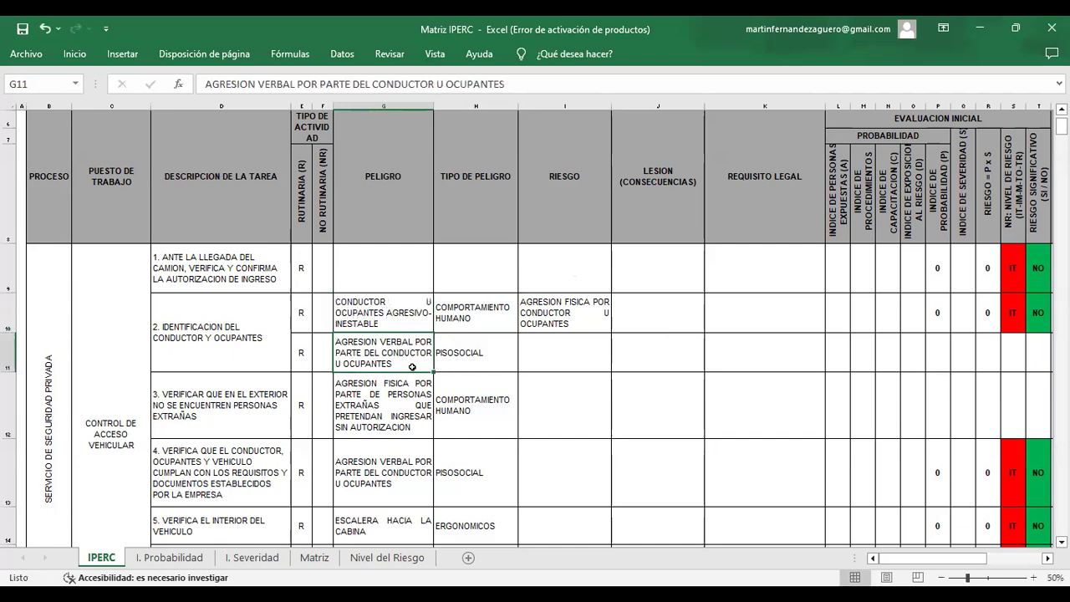
key(Delete)
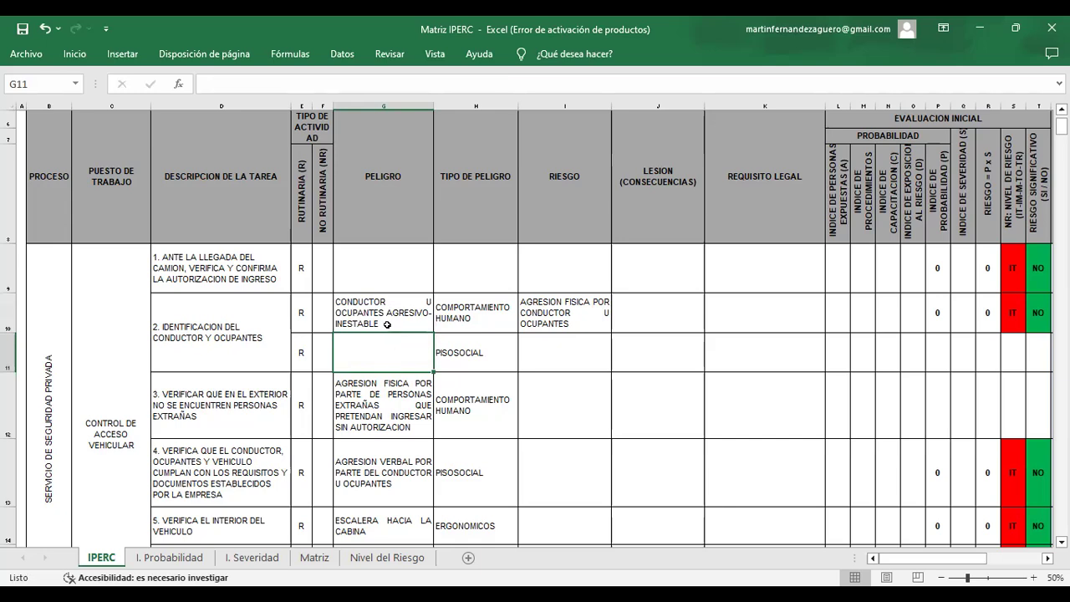
click(421, 327)
drag(401, 314, 394, 337)
key(alt)
key(b)
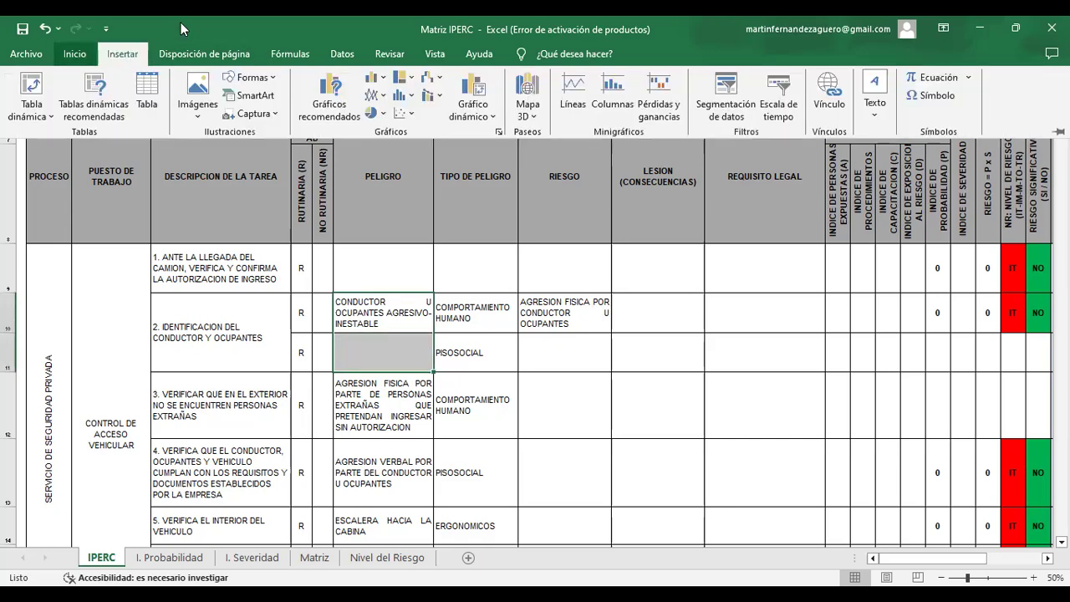
key(alt+o)
click(370, 107)
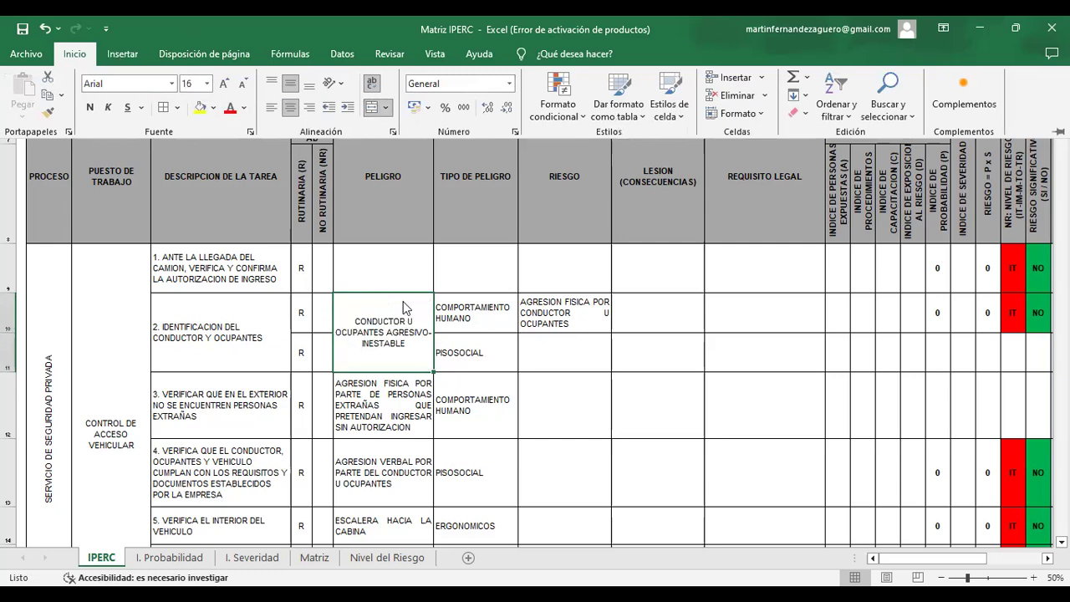
click(271, 107)
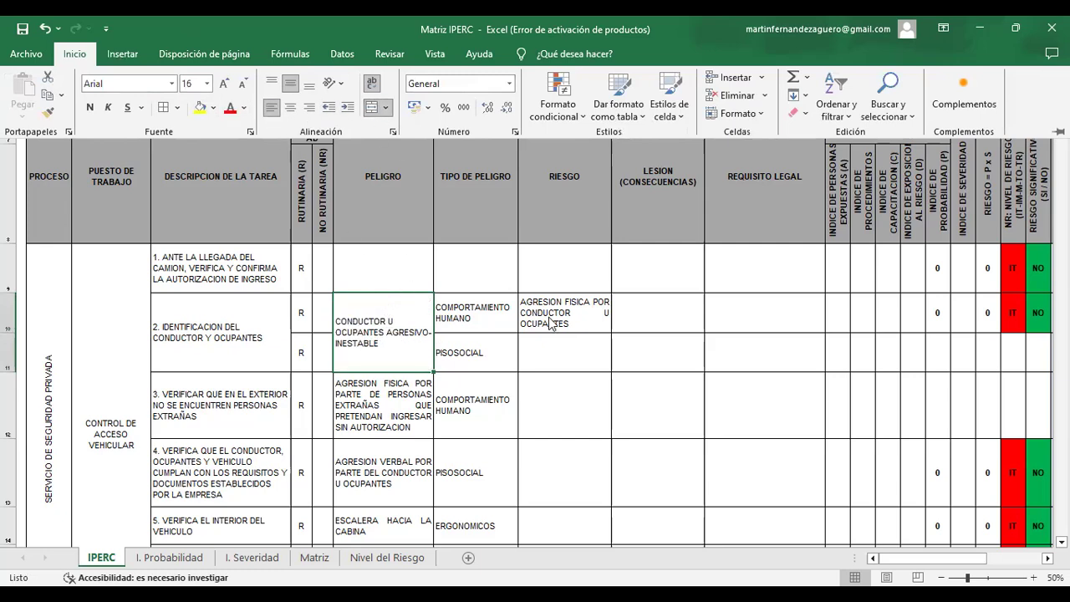
key(Escape)
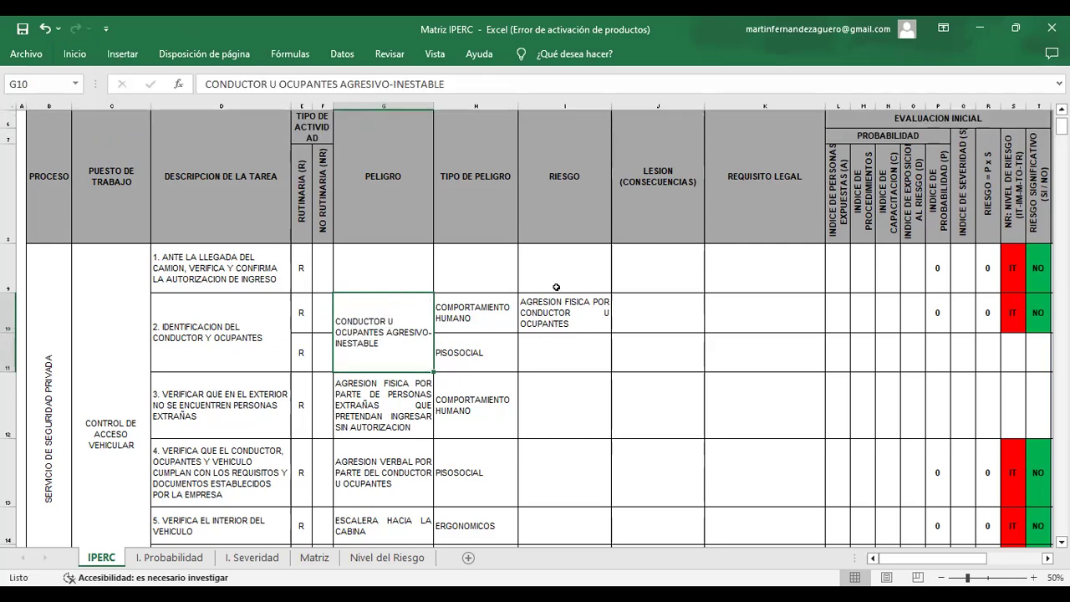
Copy the verbal aggression text from G13 into the RIESGO cell I11 for task 2's psychosocial hazard
click(553, 354)
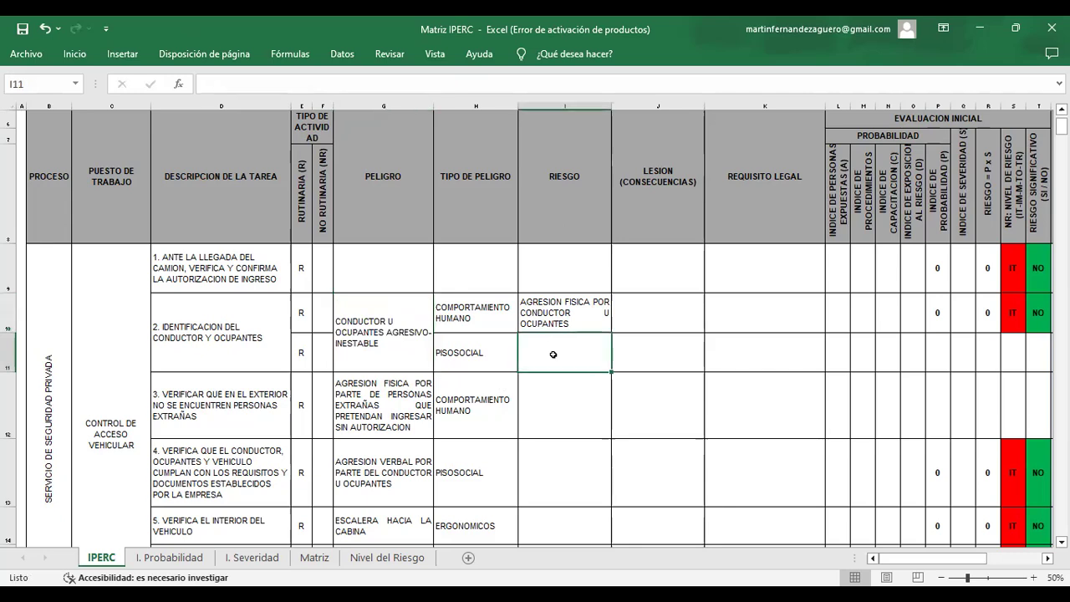
click(401, 482)
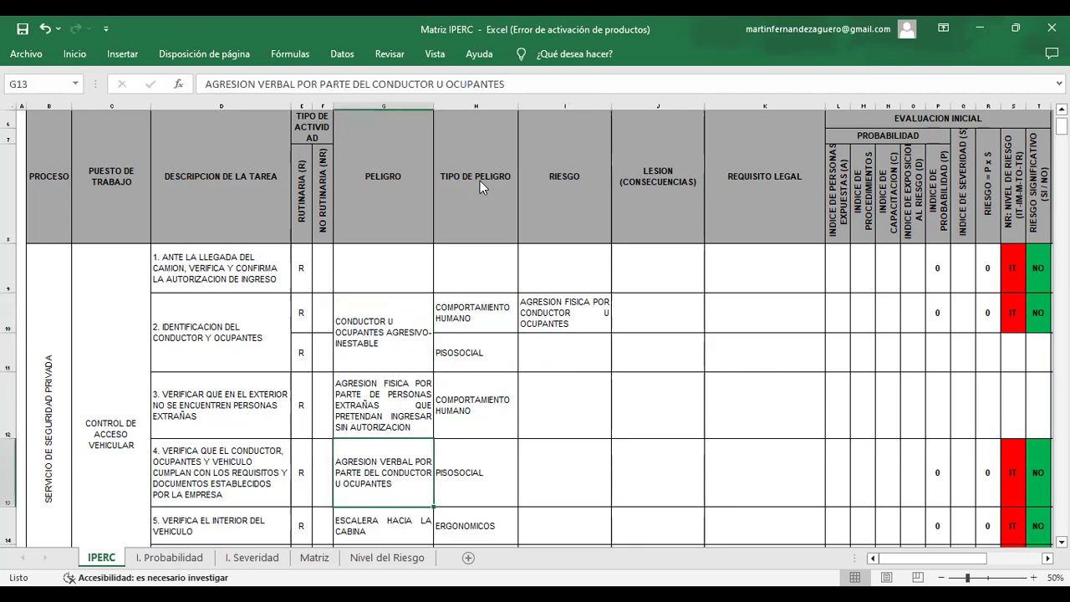
key(shift+F10)
click(480, 138)
click(561, 350)
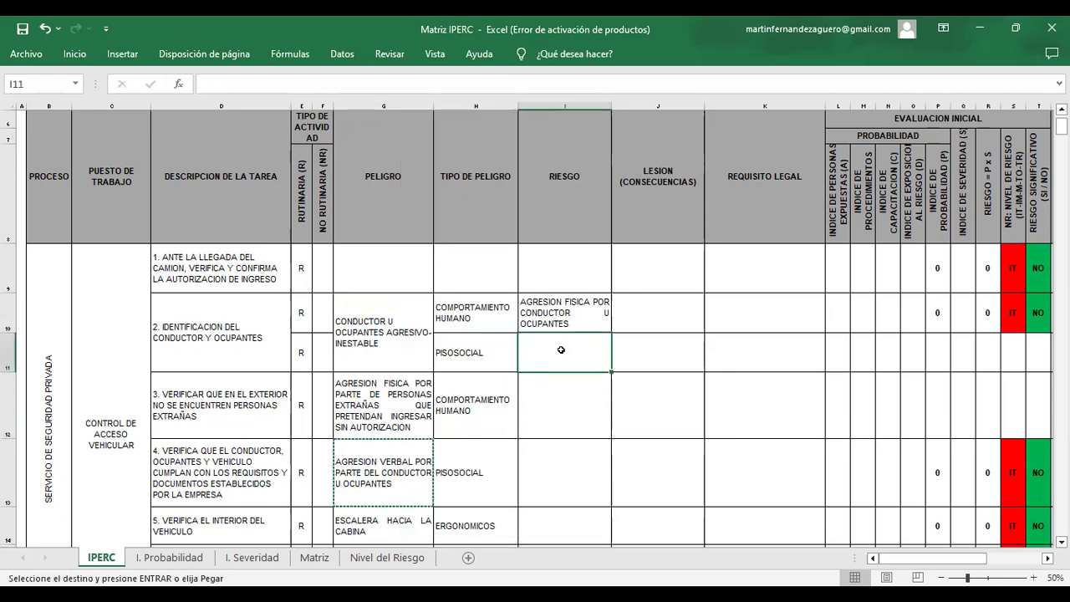
right_click(562, 349)
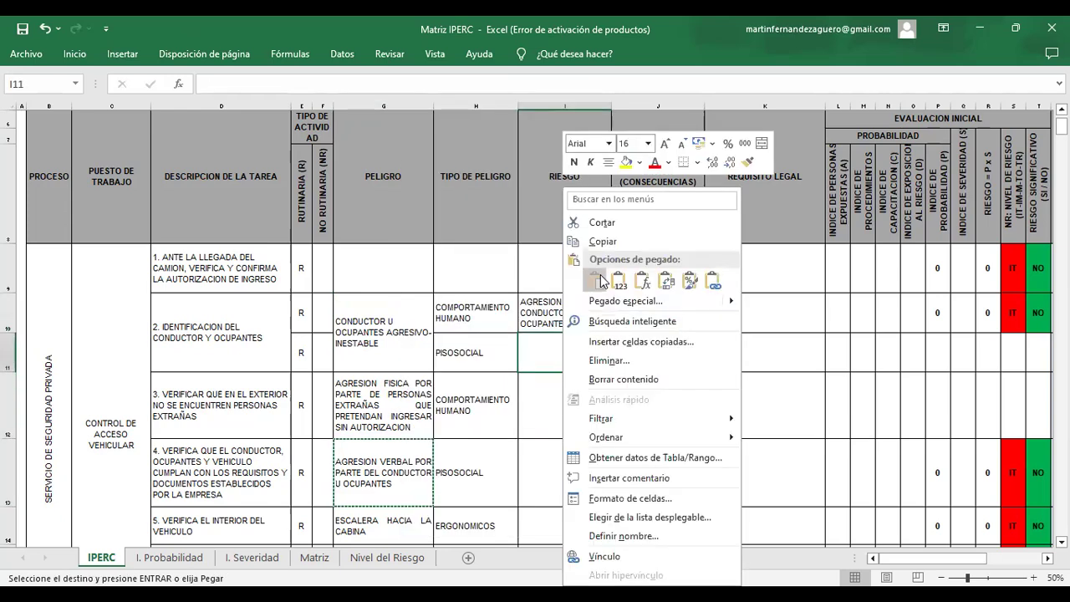
click(598, 279)
Widen the RIESGO column and adjust rows 10 and 11 to equal heights that fit the risk texts
drag(10, 370, 10, 387)
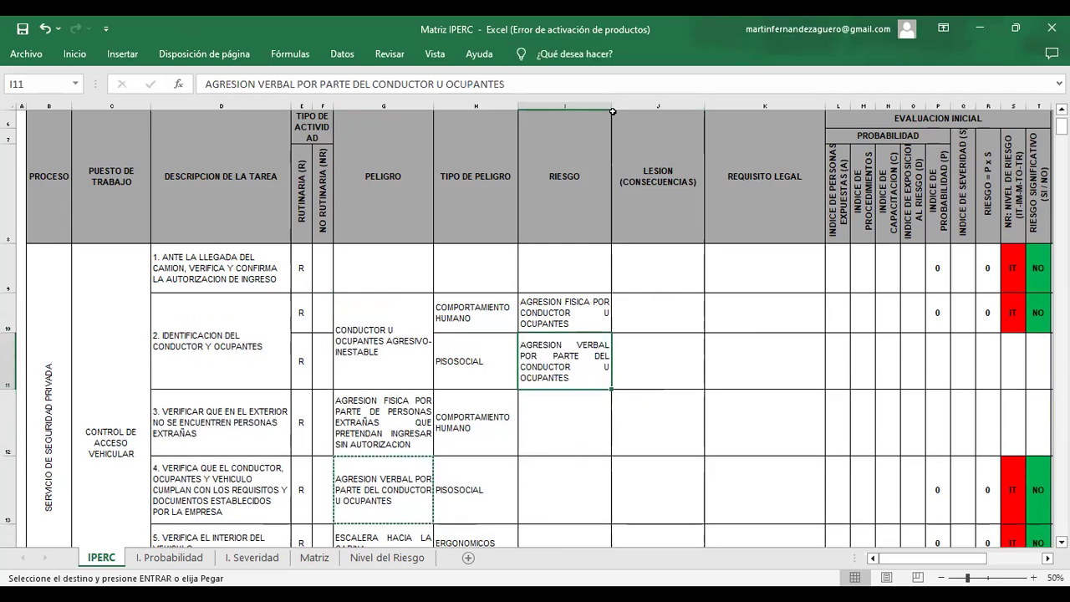
drag(612, 111, 637, 111)
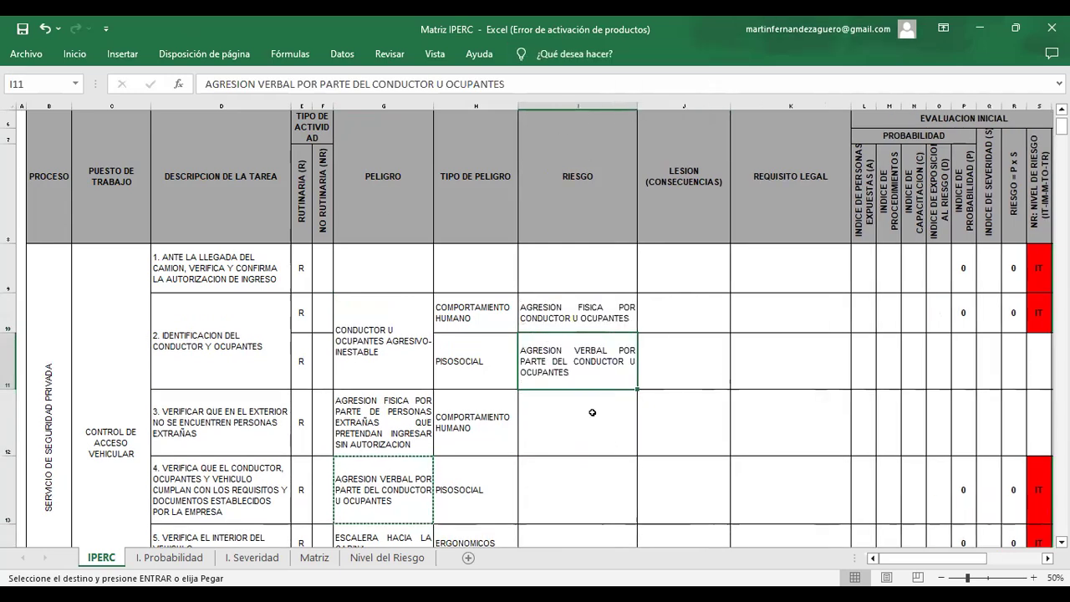
drag(10, 313, 18, 369)
double_click(11, 332)
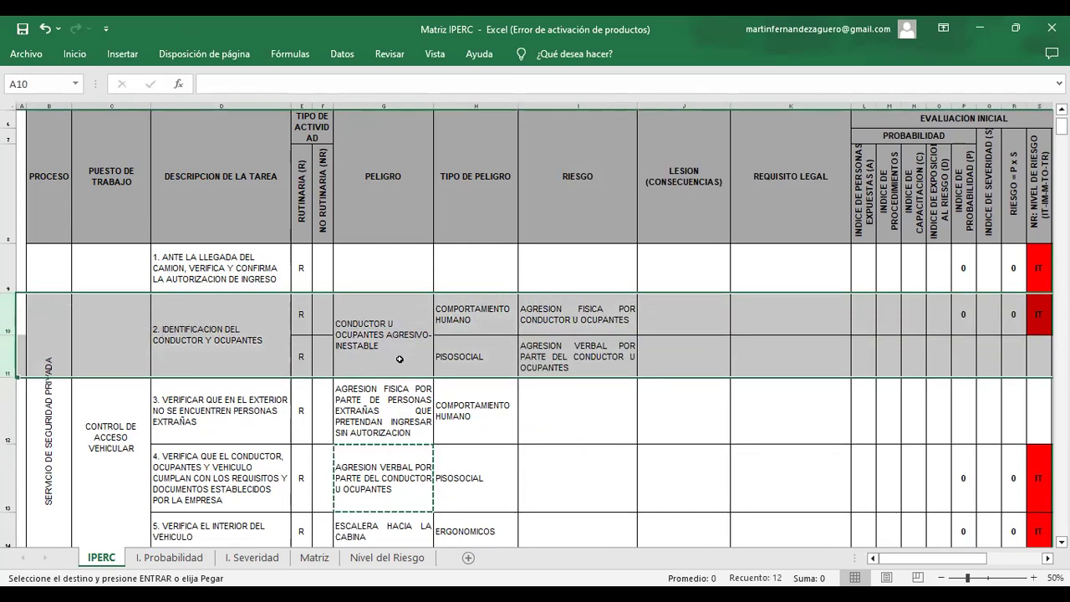
Copy the physical and verbal aggression risks from I10:I11 into I12:I13 for tasks 3 and 4
click(423, 420)
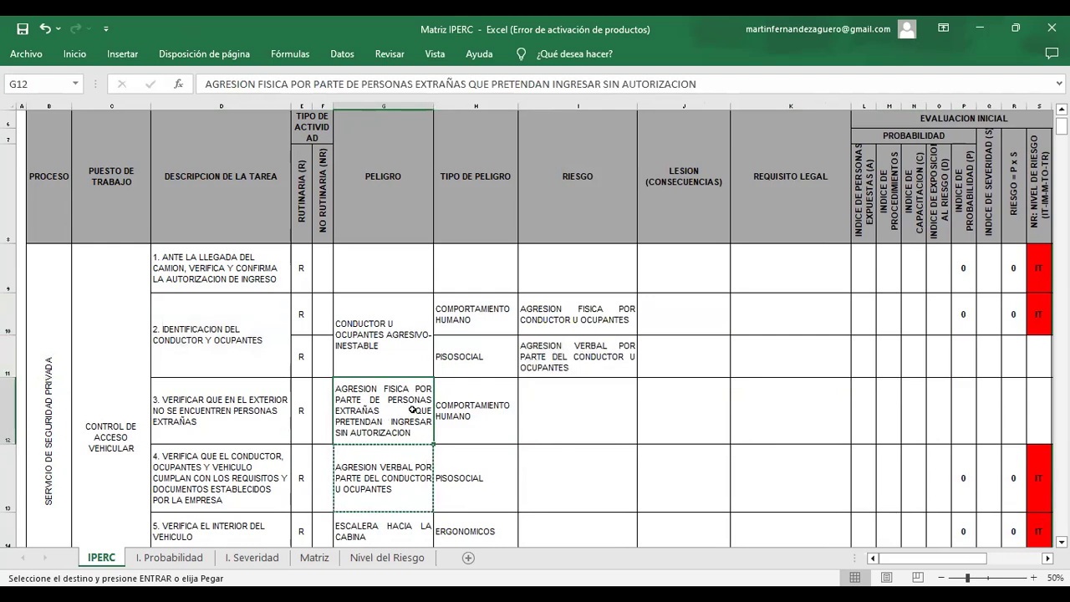
drag(622, 315, 582, 354)
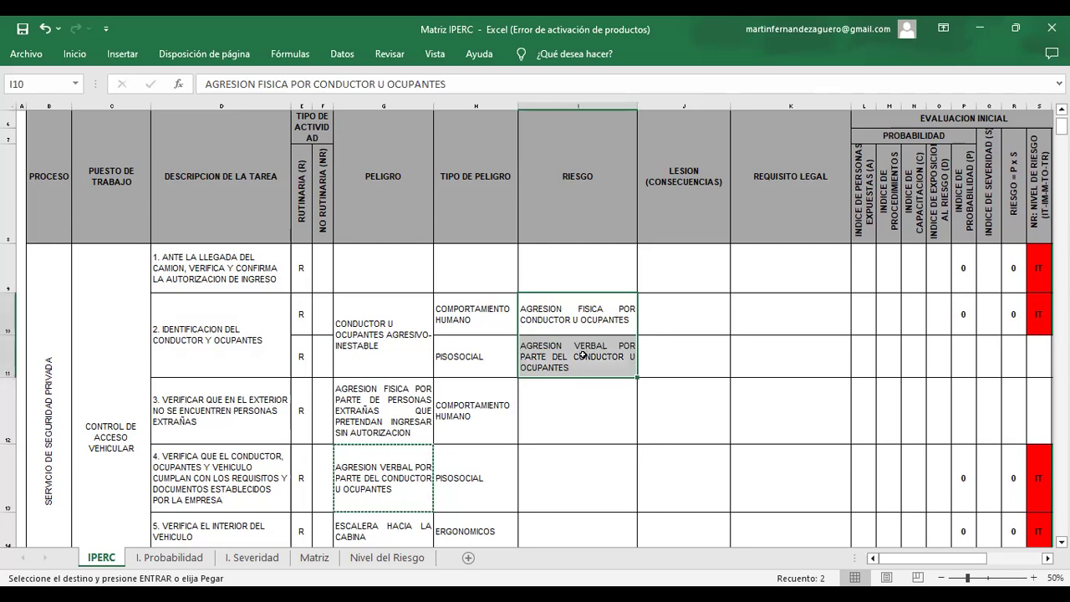
right_click(583, 355)
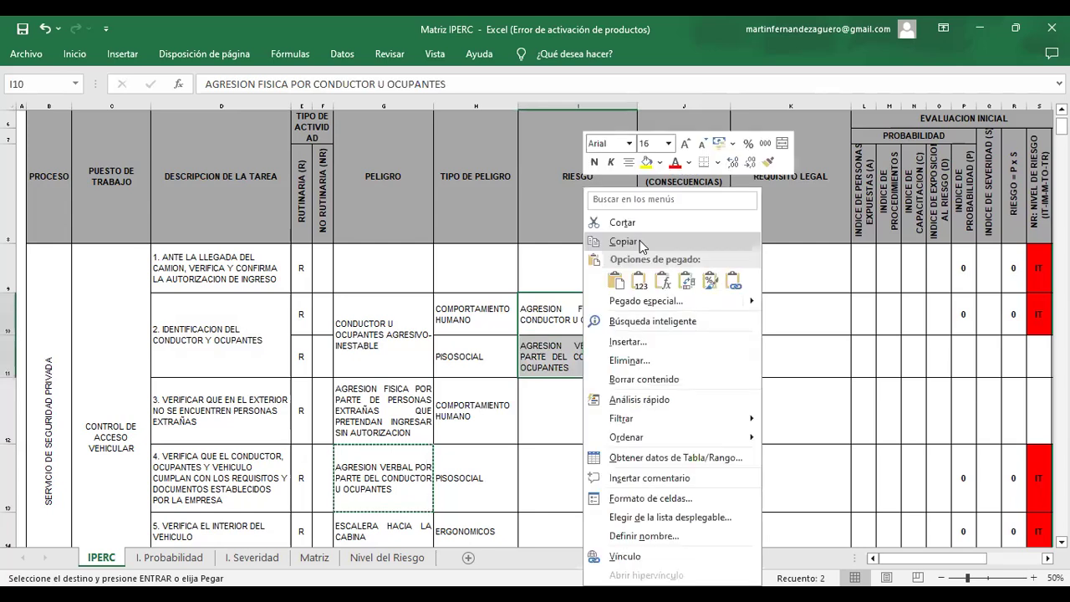
click(639, 240)
right_click(557, 409)
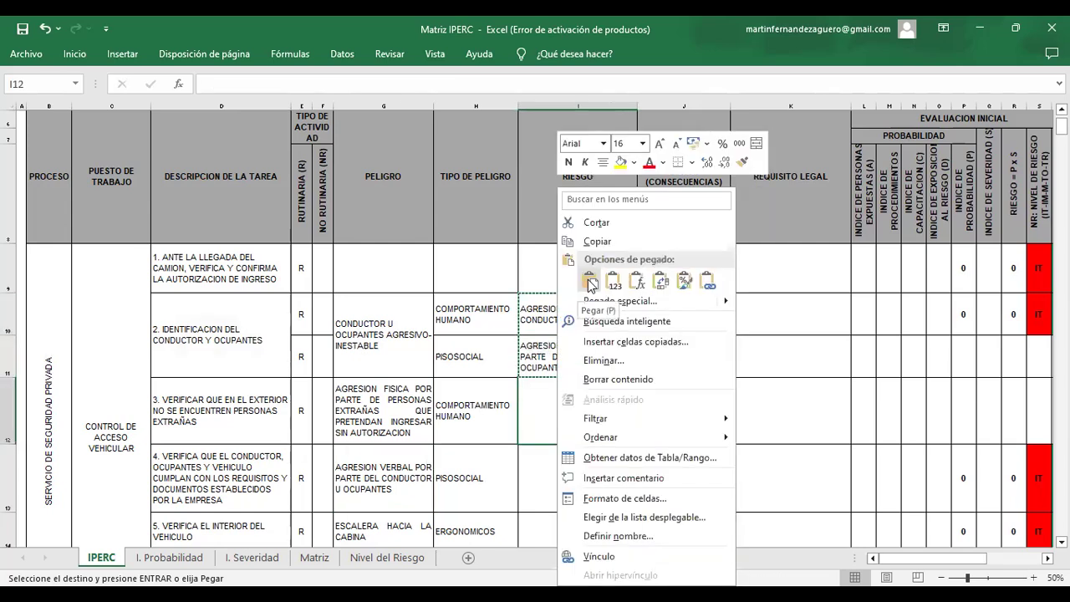
click(589, 282)
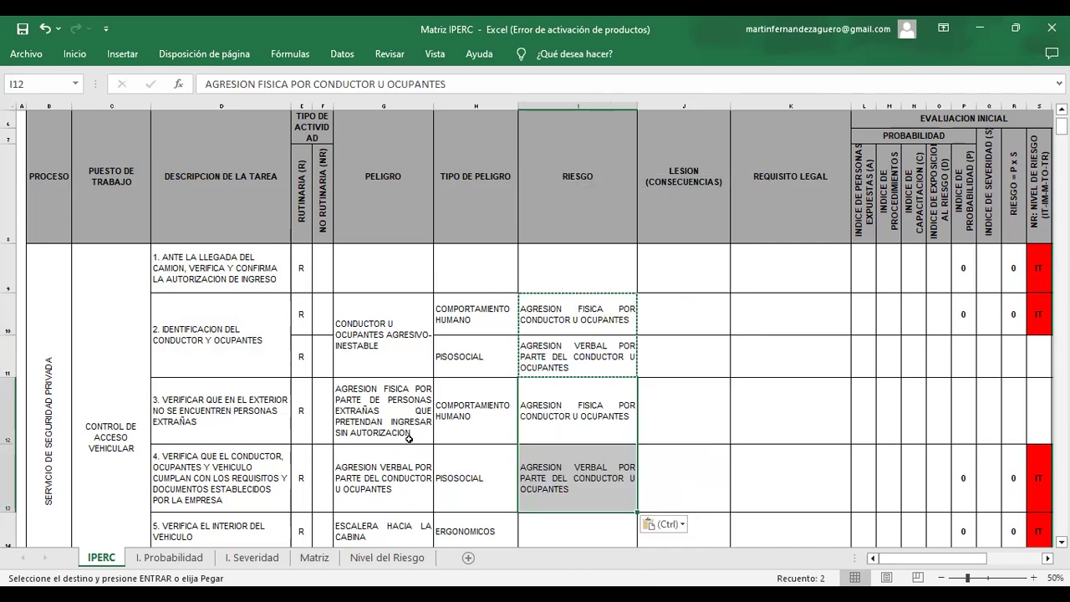
Copy the merged hazard cell G10 over G12:G13 so tasks 3 and 4 share "CONDUCTOR U OCUPANTES AGRESIVO-INESTABLE"
click(376, 346)
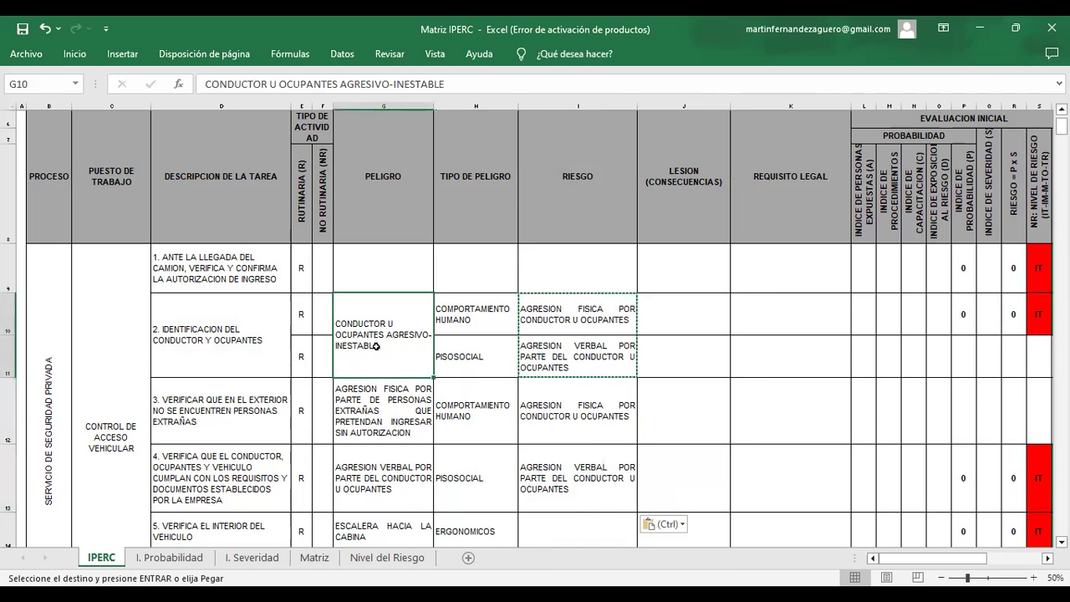
right_click(376, 346)
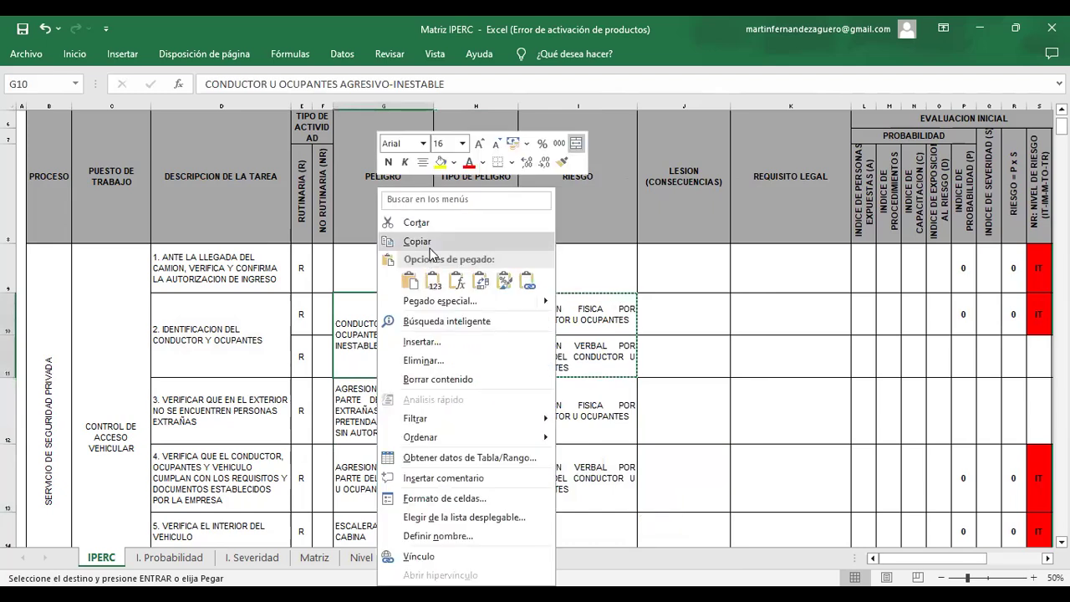
click(418, 242)
click(382, 415)
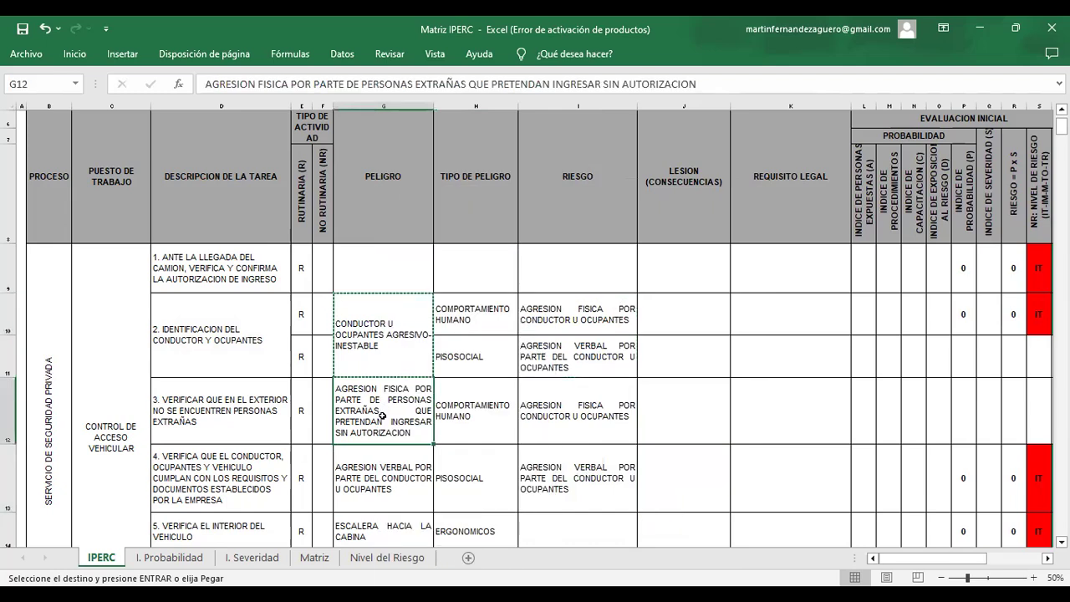
right_click(382, 415)
click(415, 114)
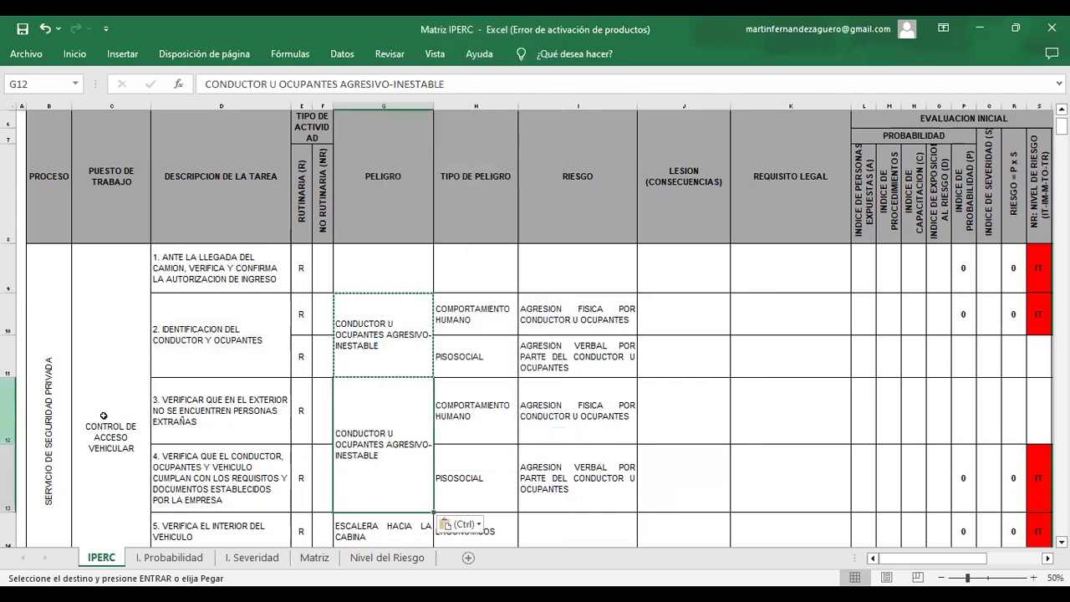
Reword task 5's hazard in G14 as "ESCALERA CON PASOS PEQUEÑOS"
scroll(556, 487, down, 1)
scroll(555, 487, down, 1)
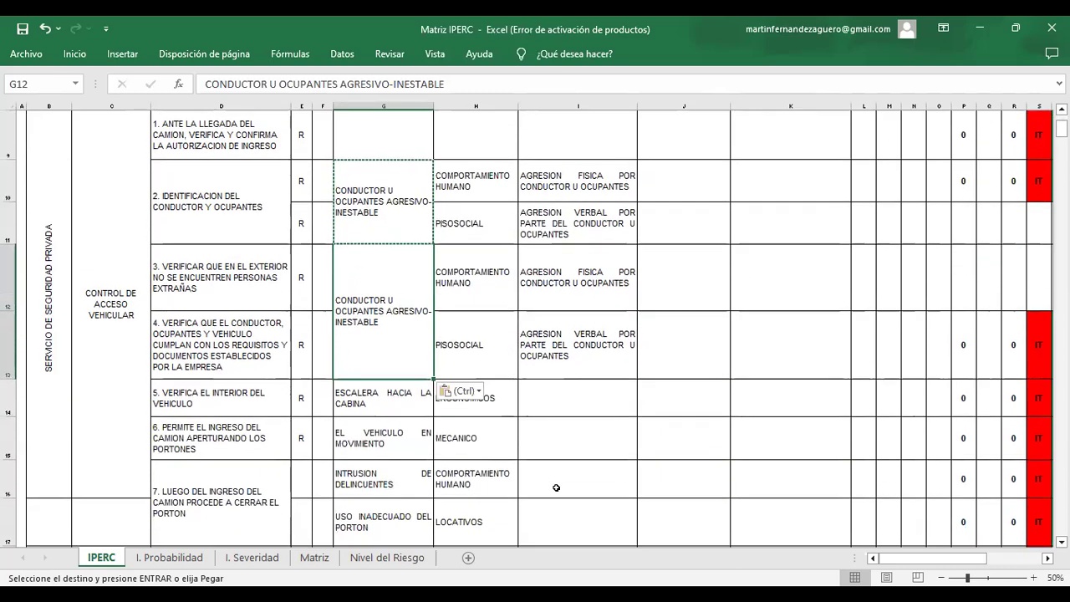
click(360, 399)
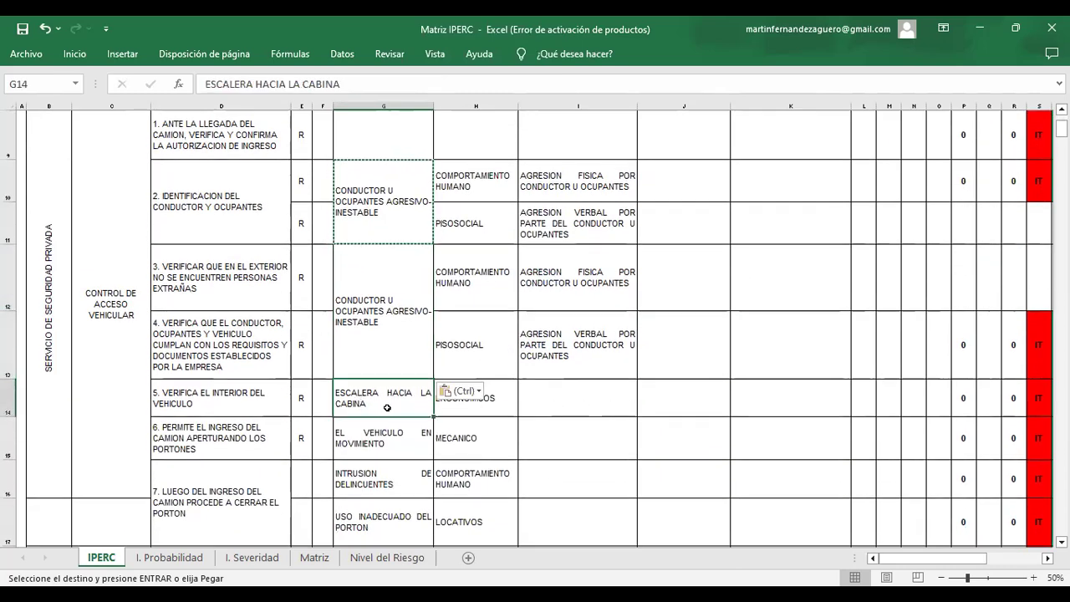
double_click(416, 403)
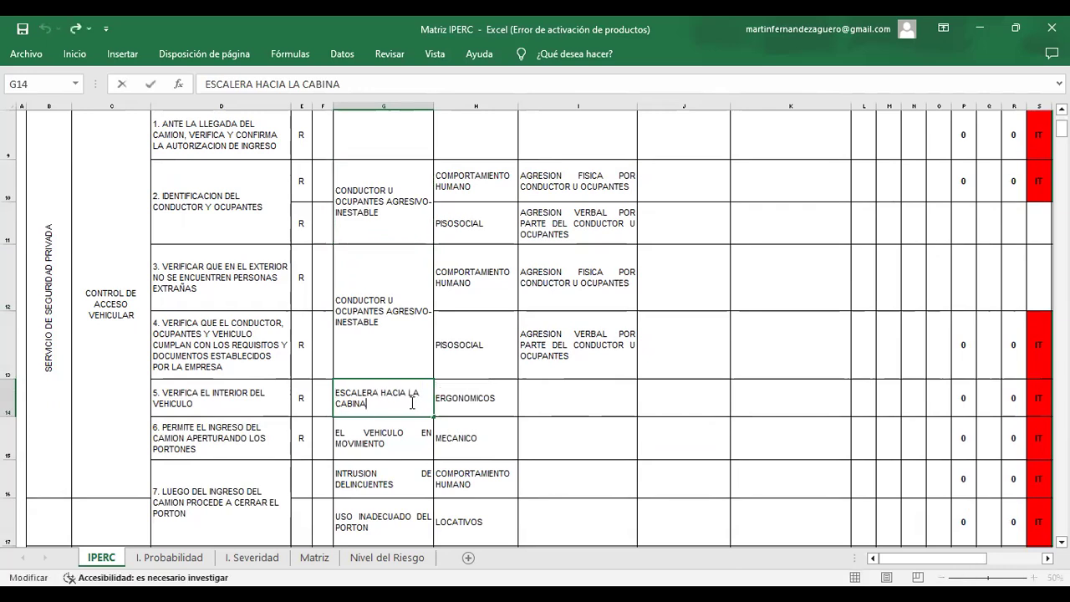
drag(386, 393, 412, 409)
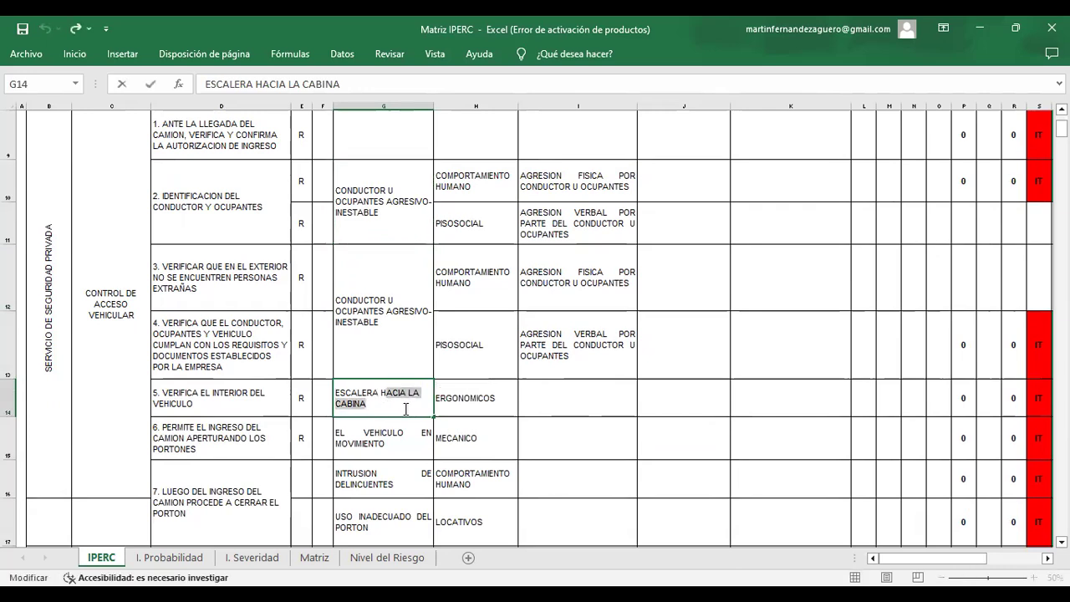
key(BackSpace)
key(BackSpace)
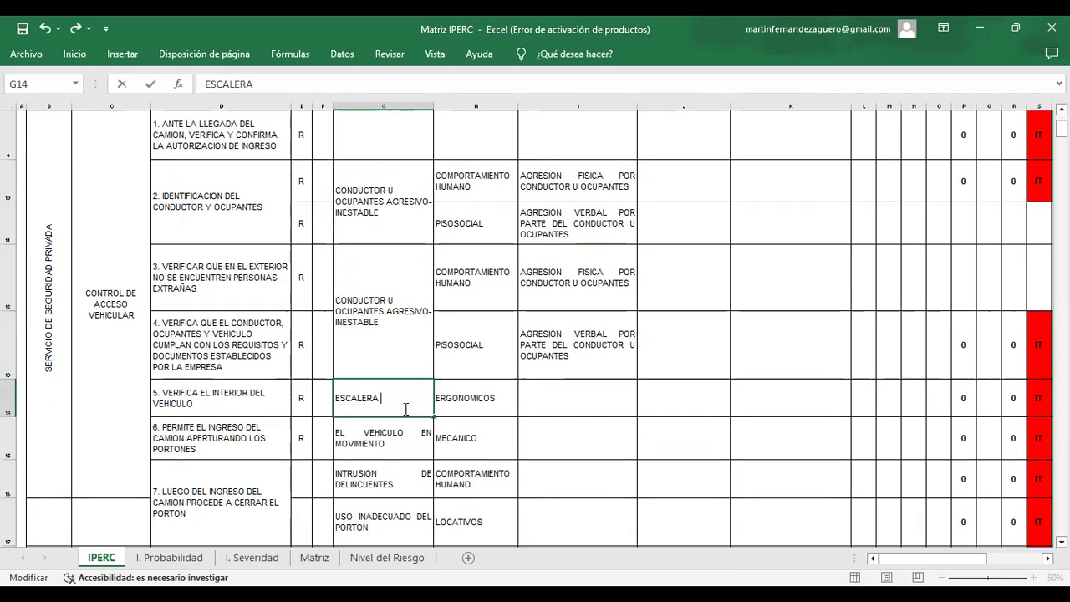
text(CON PASOS)
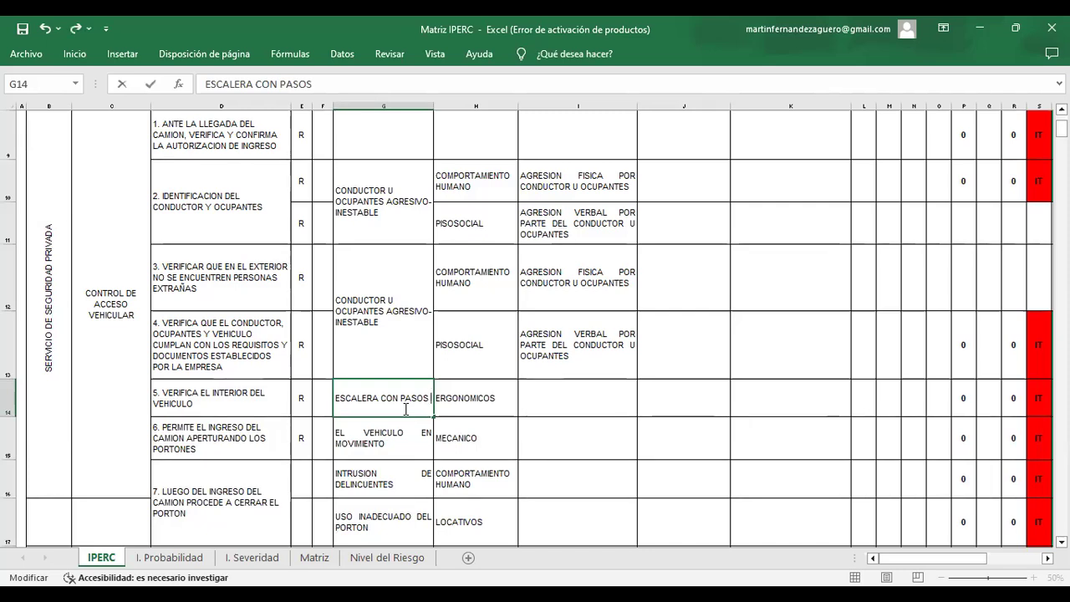
text(PEQUEÑOS)
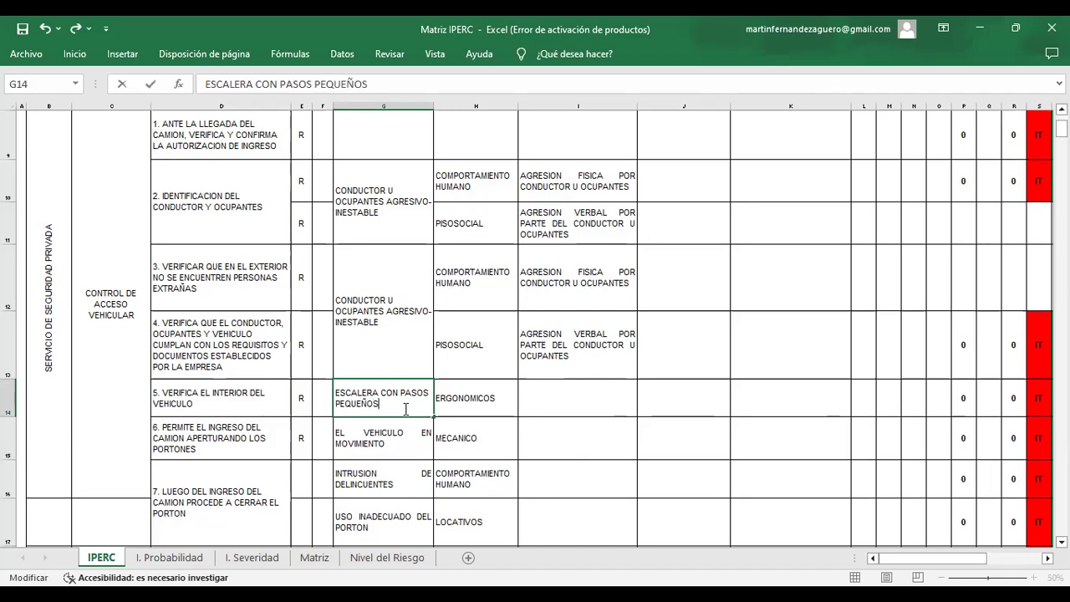
key(Tab)
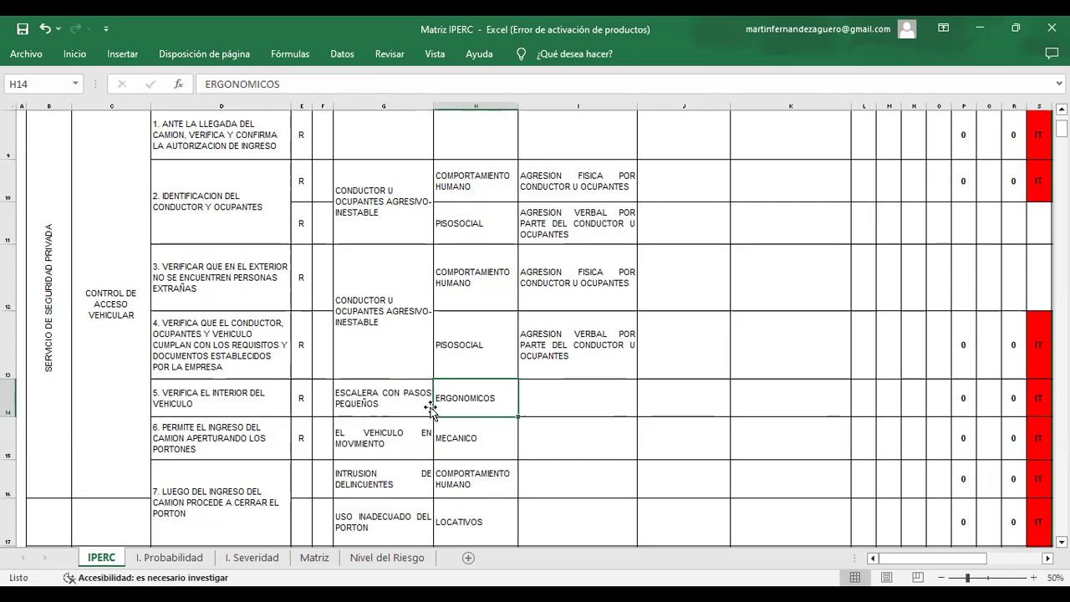
Replace the last word of task 5's hazard in G14 with "INADECUADOS"
click(530, 403)
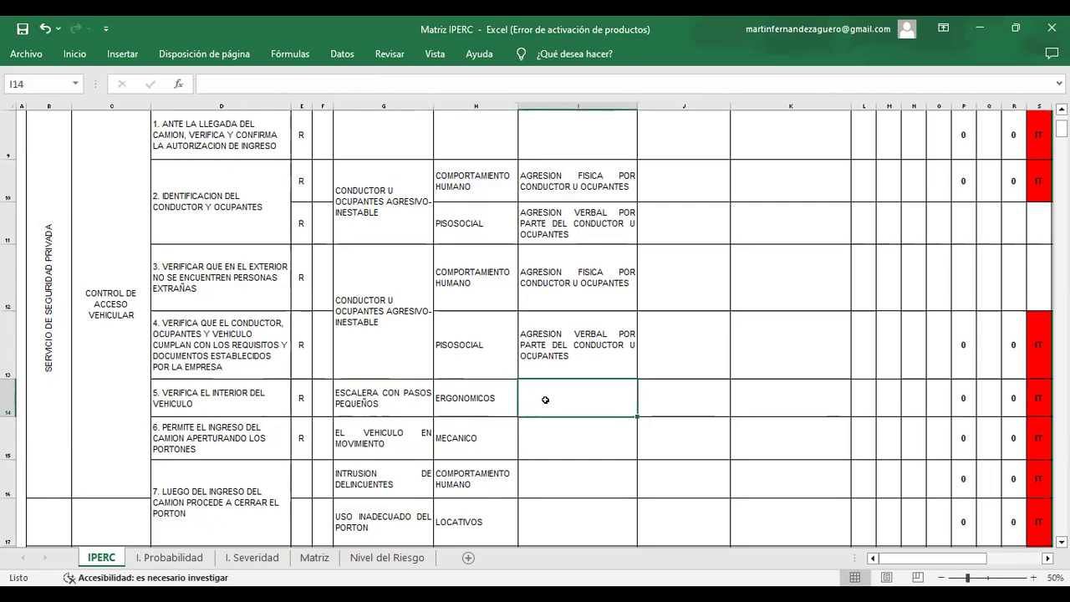
double_click(394, 399)
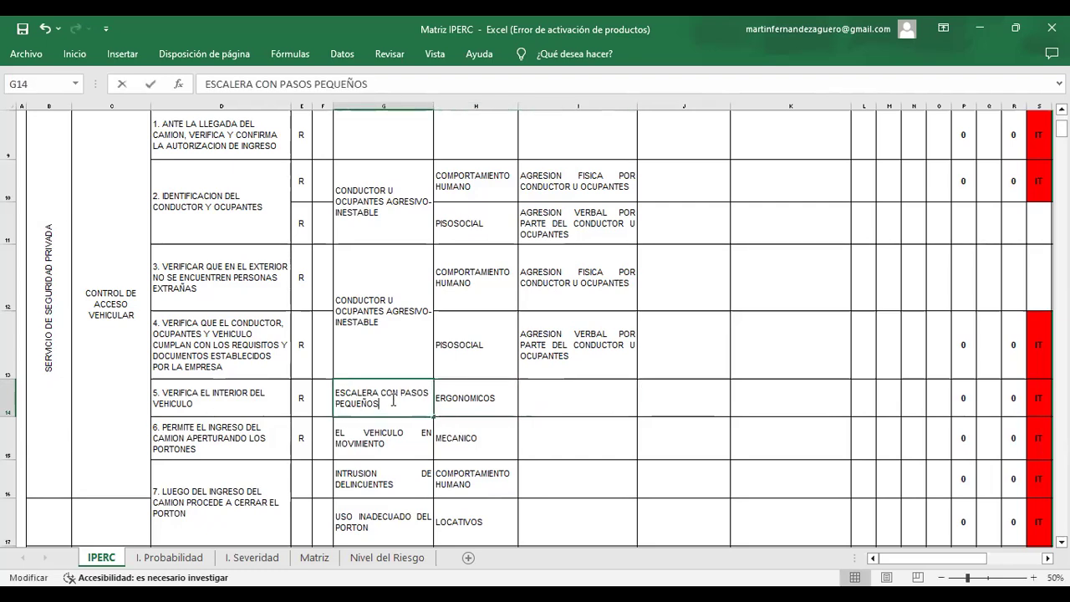
double_click(363, 404)
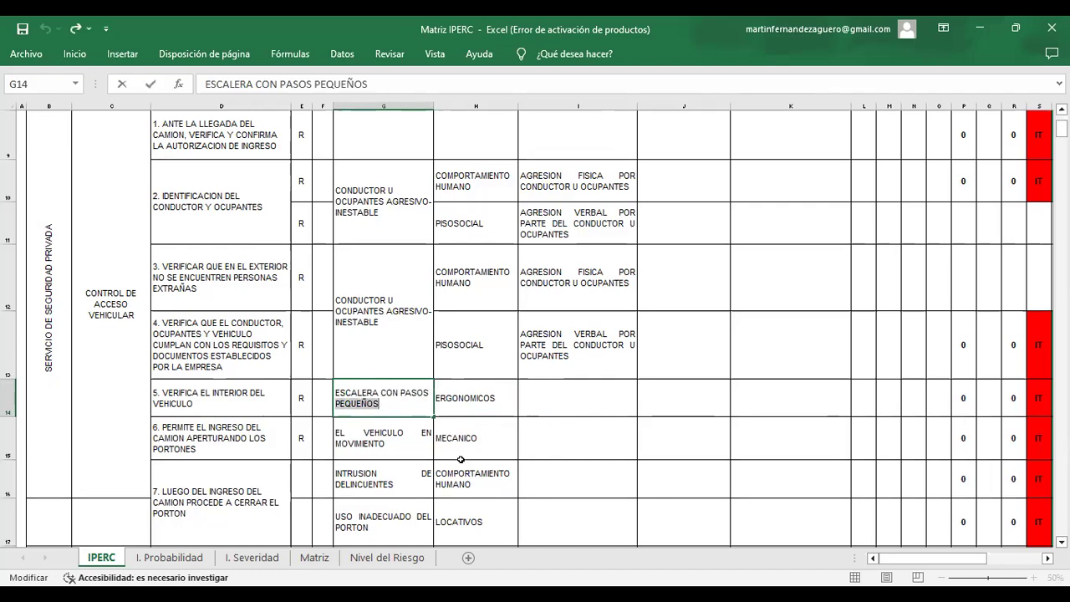
text(INADECUADO)
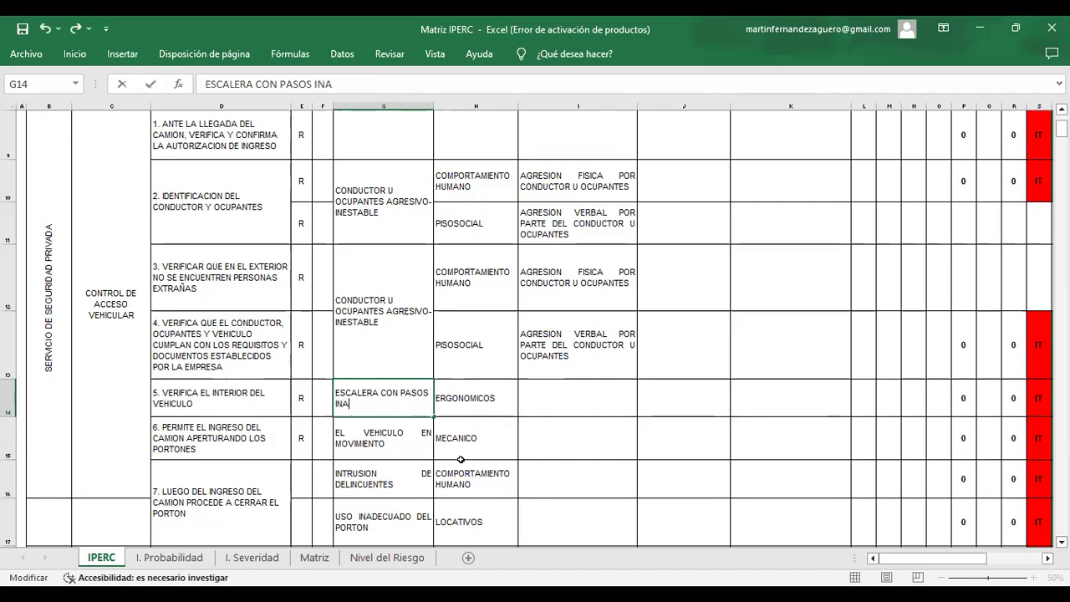
key(Tab)
key(Tab)
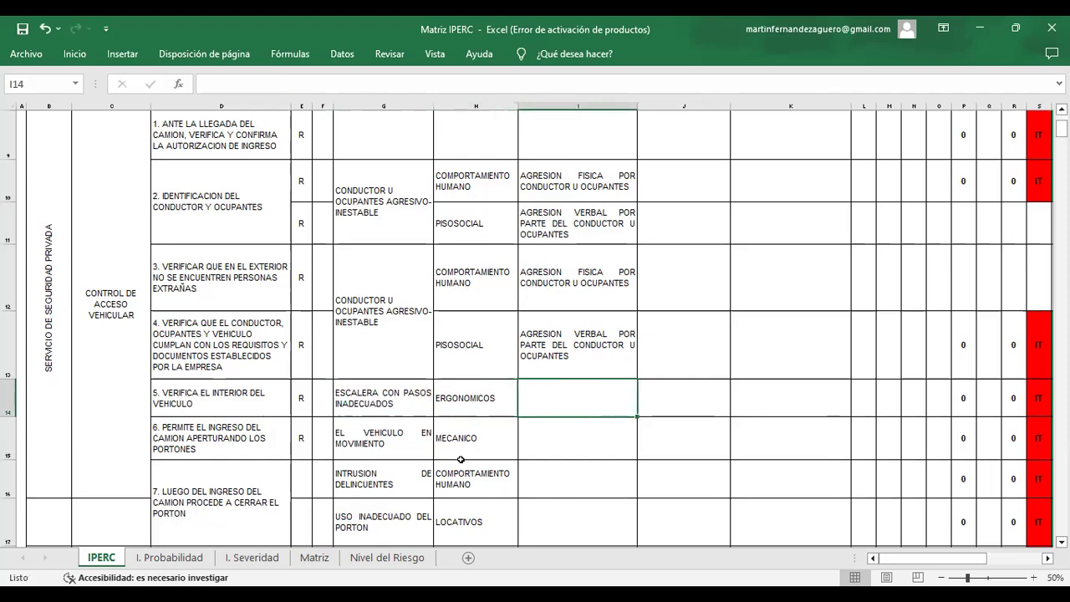
Enter "CAIDA O RESBALON" as the risk in I14 for task 5's ergonomic hazard
scroll(607, 322, up, 1)
scroll(608, 323, up, 1)
scroll(594, 356, down, 5)
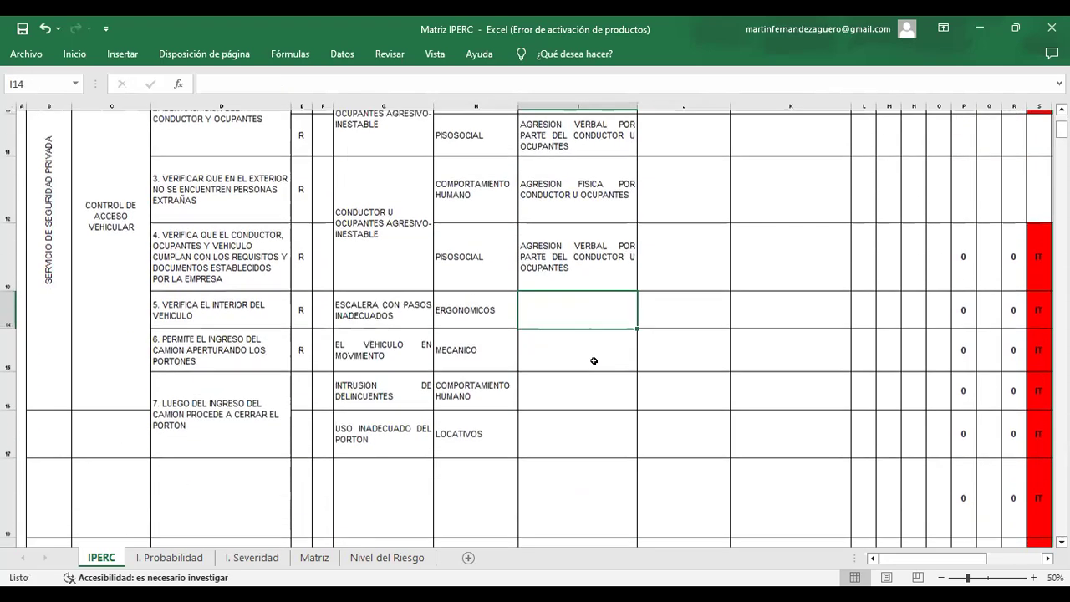
text(C)
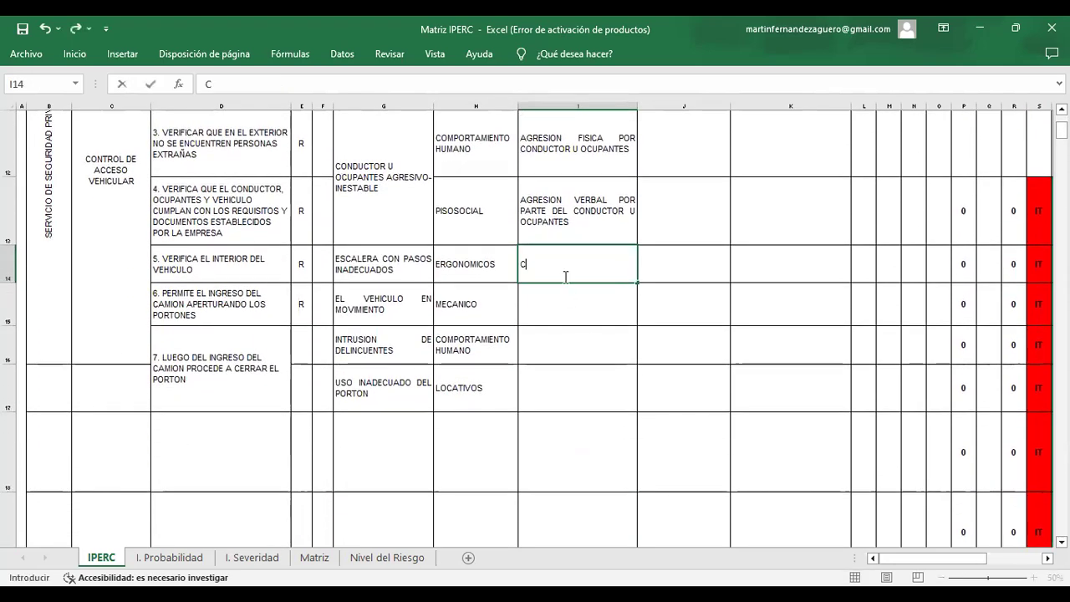
text(AIDA O RESABL)
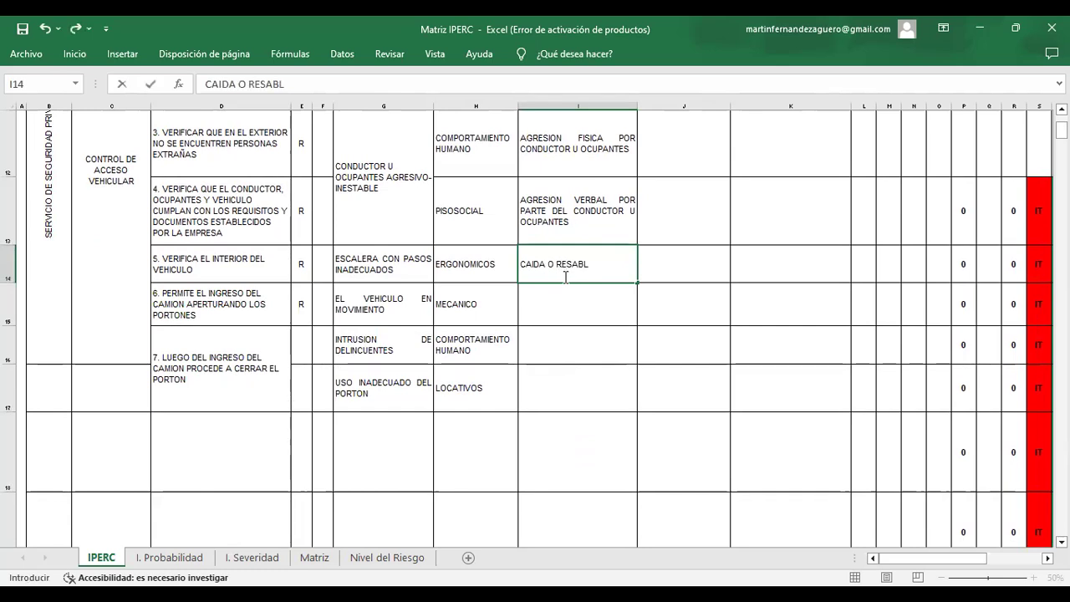
key(BackSpace)
key(BackSpace)
key(BackSpace)
text(BALON DEL)
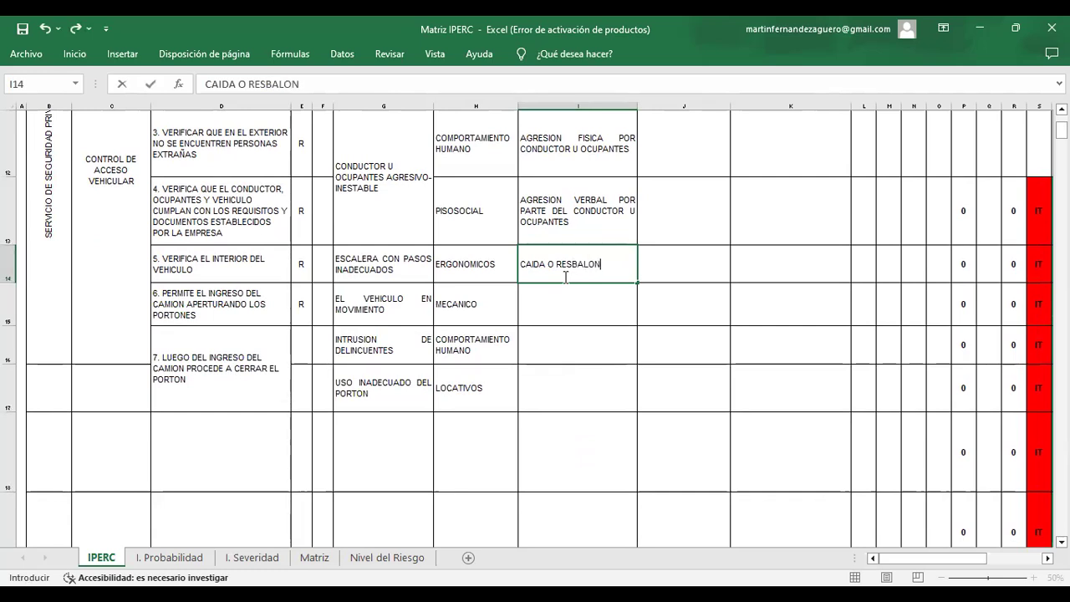
key(BackSpace)
key(BackSpace)
key(BackSpace)
key(BackSpace)
key(Return)
key(Left)
key(Left)
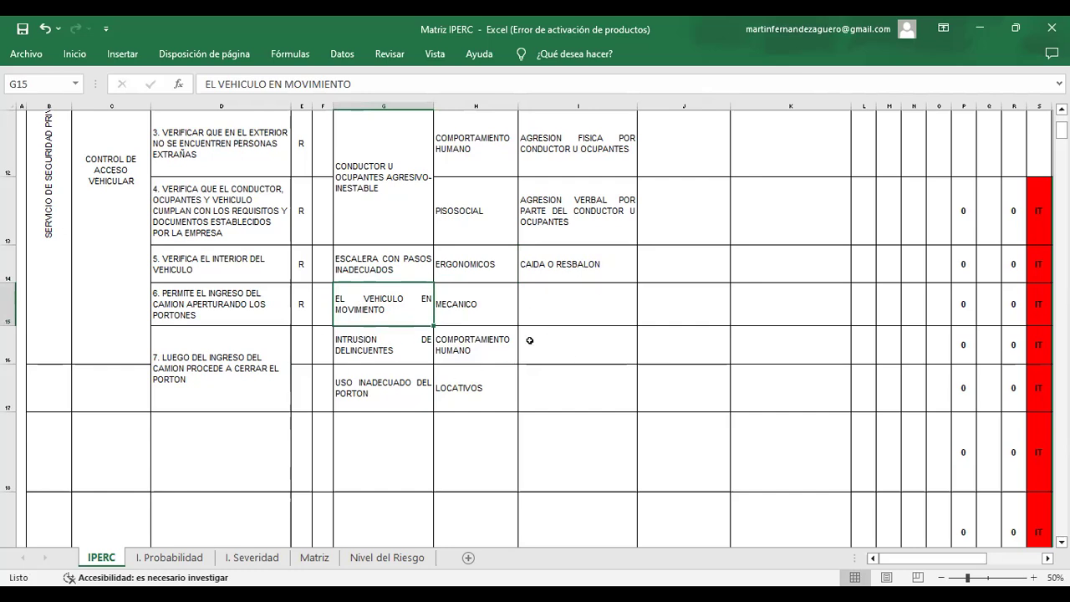
Enter "ATROPELLO, ATRAPAMIENTO" as the risk in I15 for task 6's moving vehicle hazard
click(561, 311)
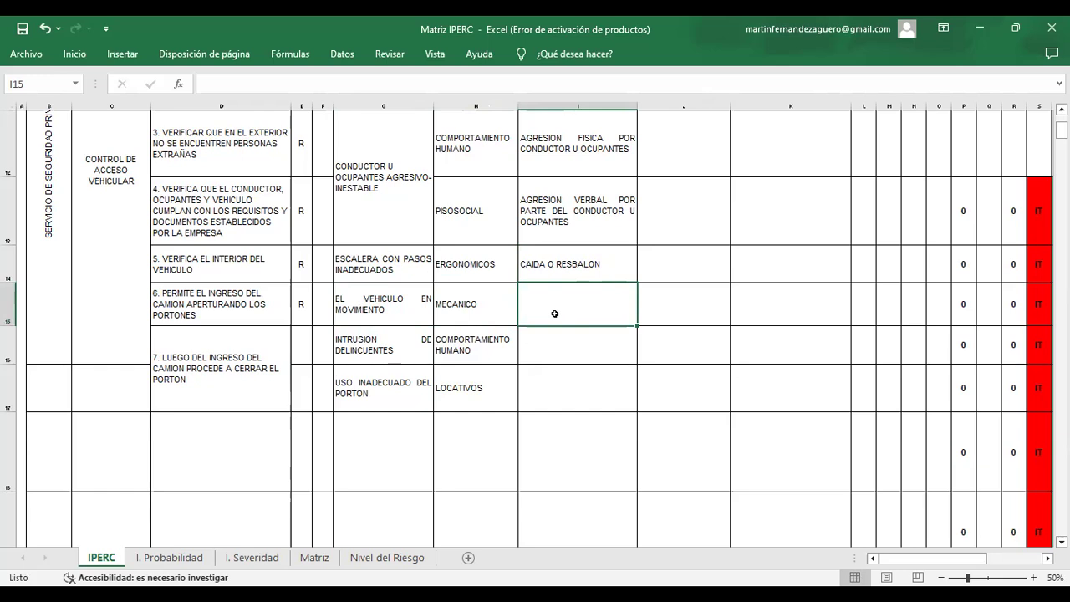
text(AT)
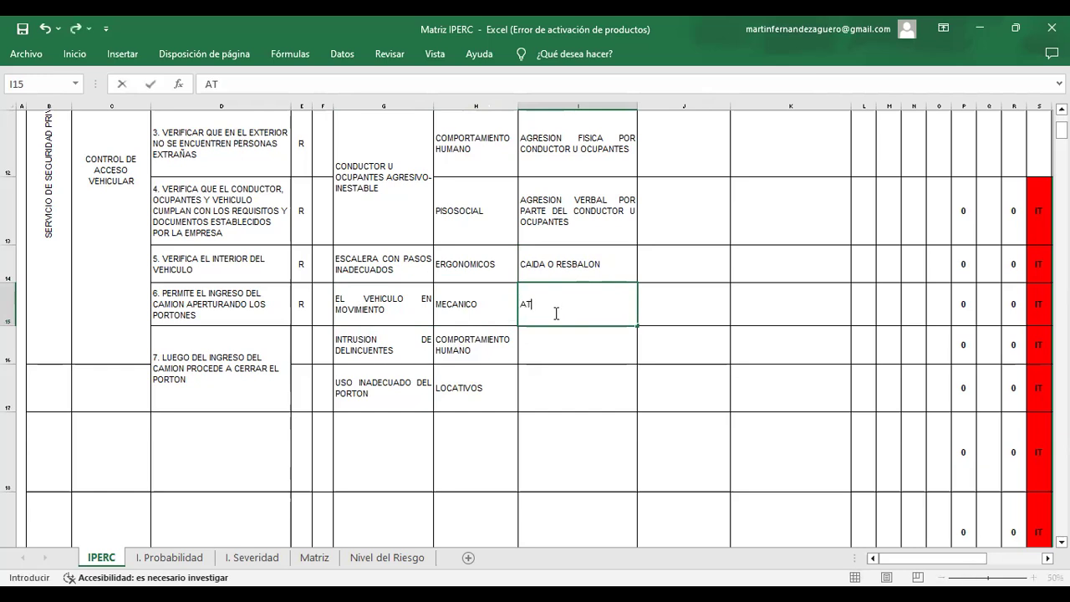
text(ROPELLO)
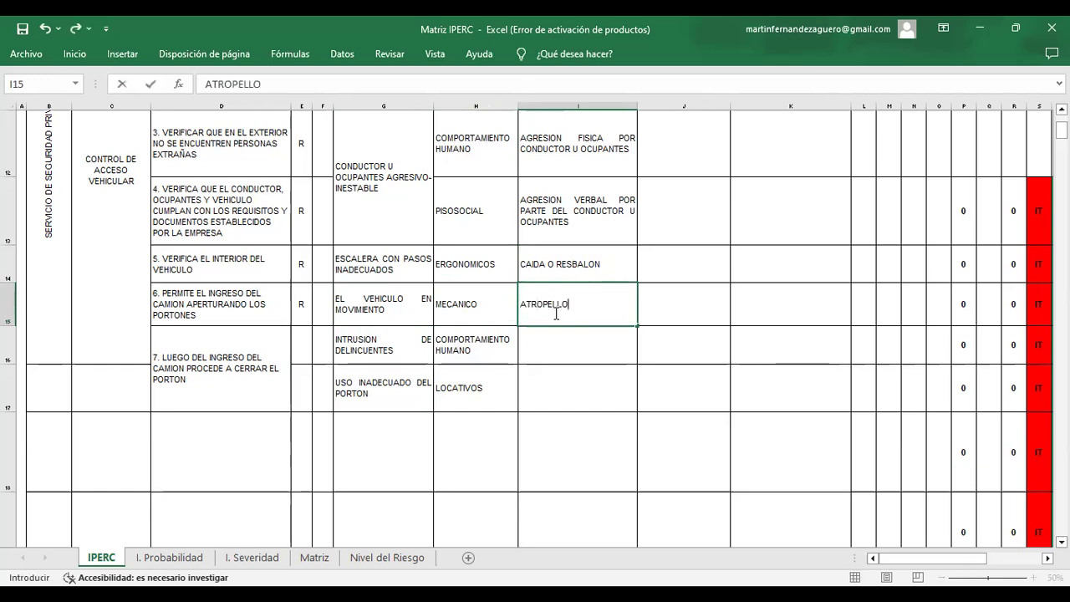
text(,)
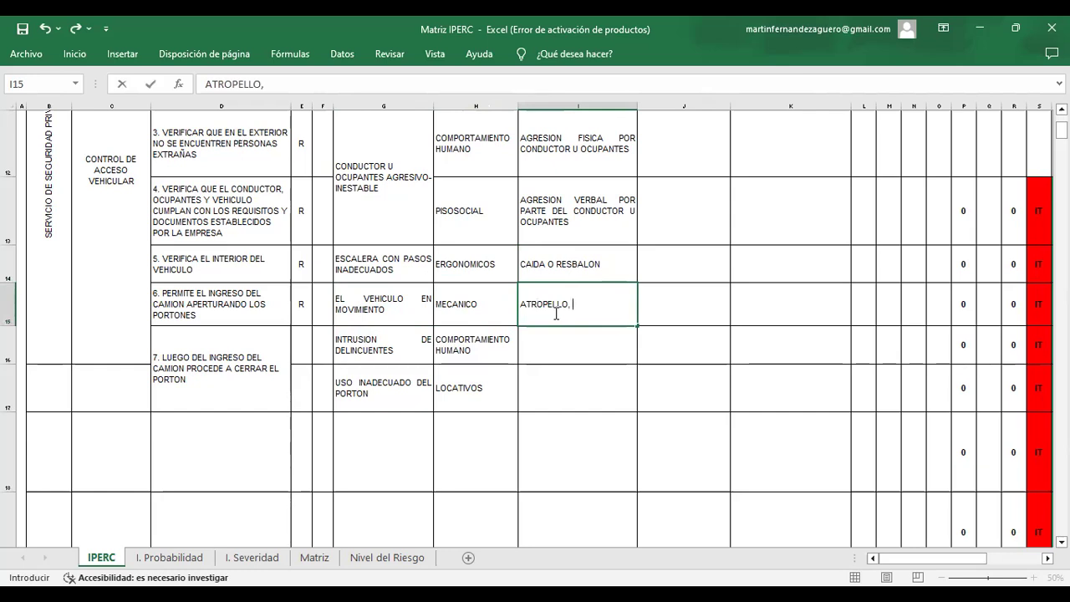
text( ATRAP)
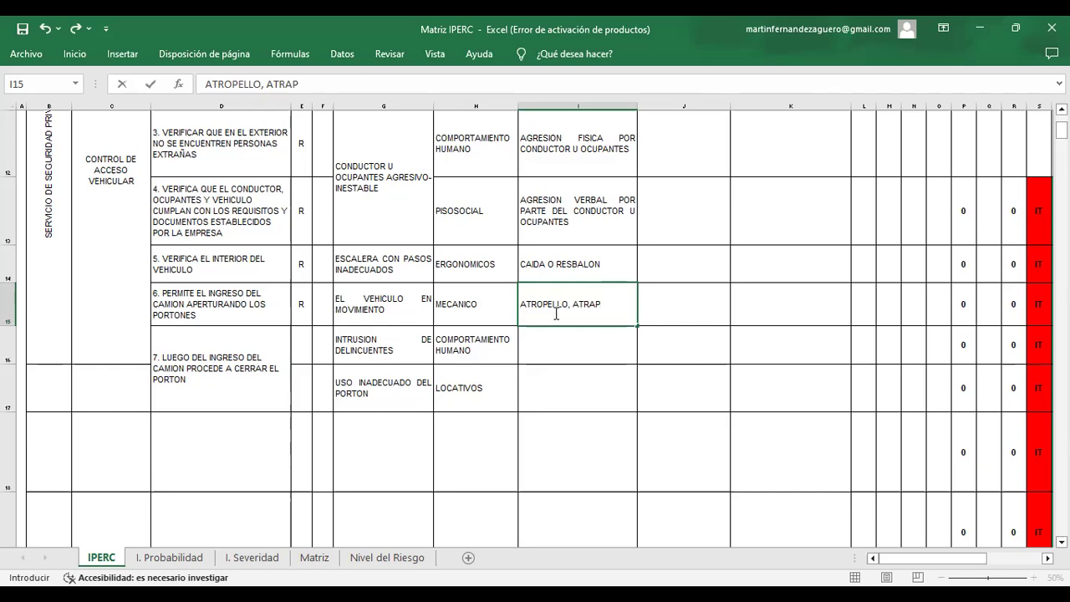
text(AMIENTO DE)
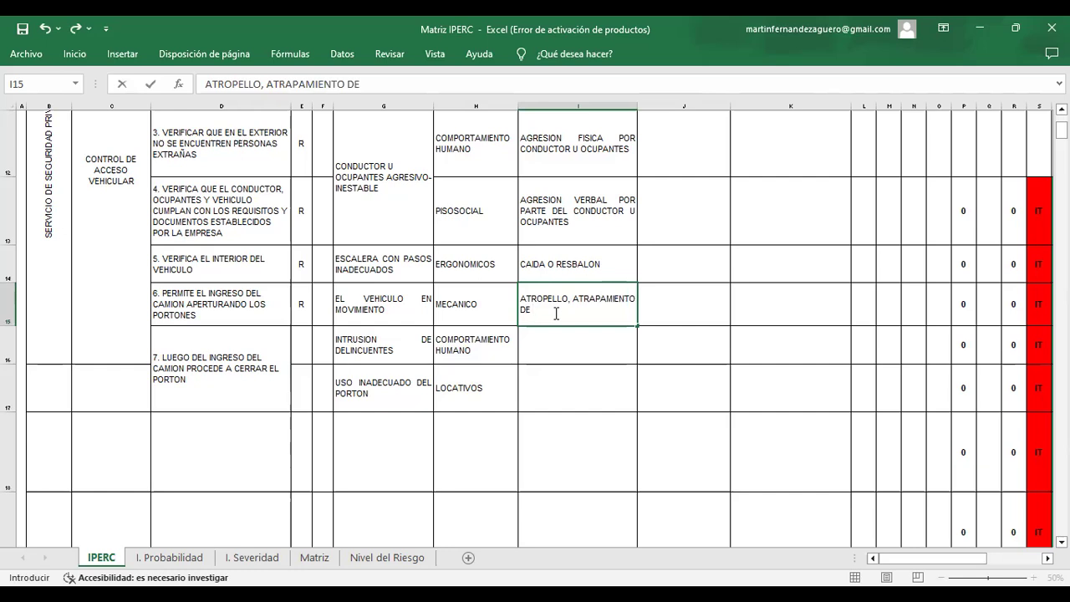
key(BackSpace)
key(BackSpace)
key(BackSpace)
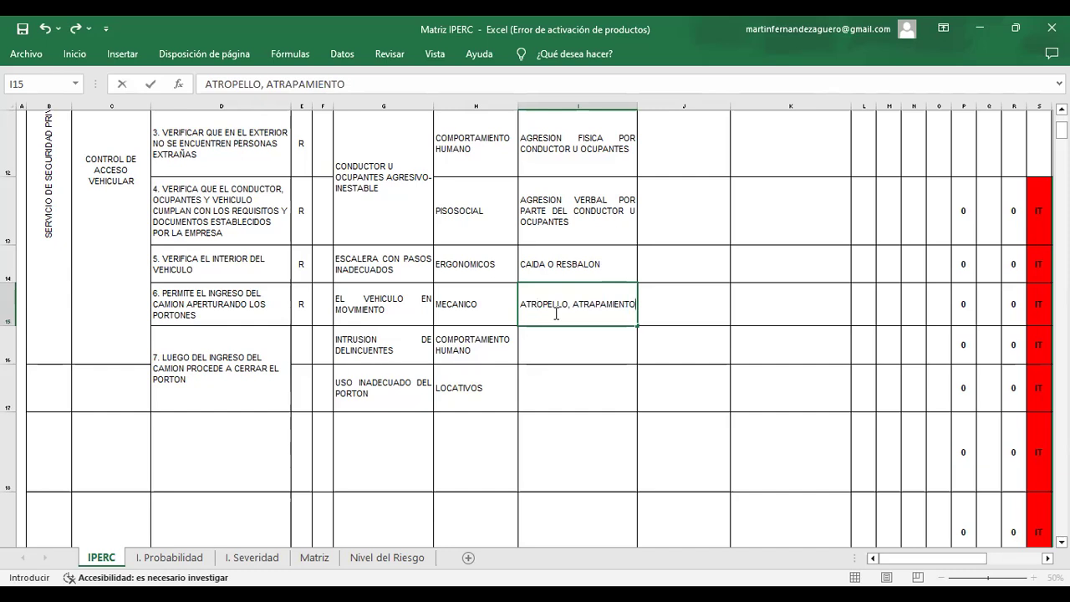
key(Return)
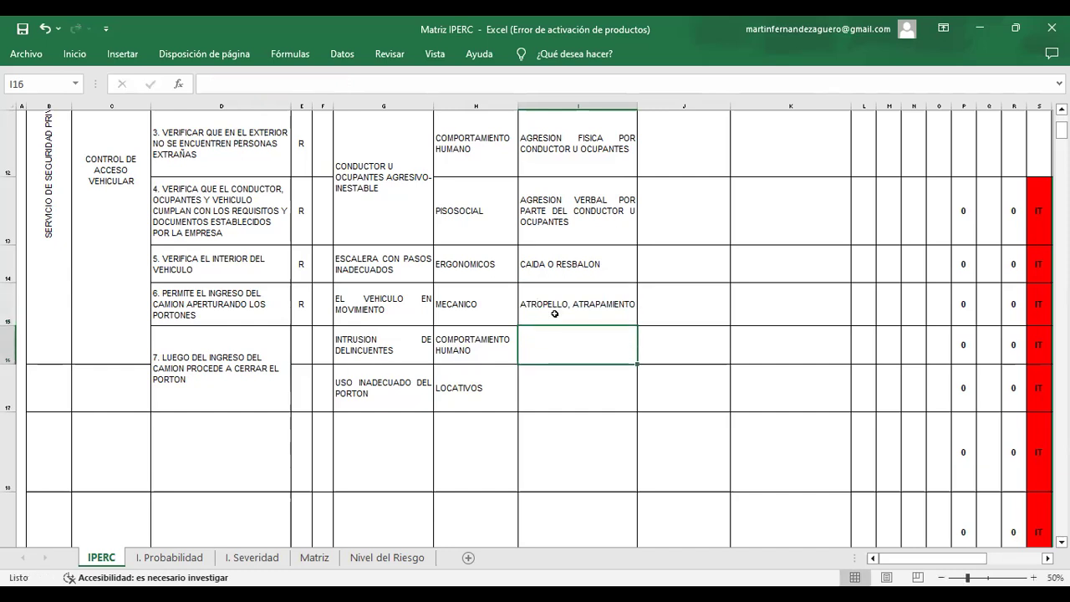
Reword task 7's first hazard in G16 as "DELINCUENTES EN LA ZONA"
click(358, 351)
double_click(349, 339)
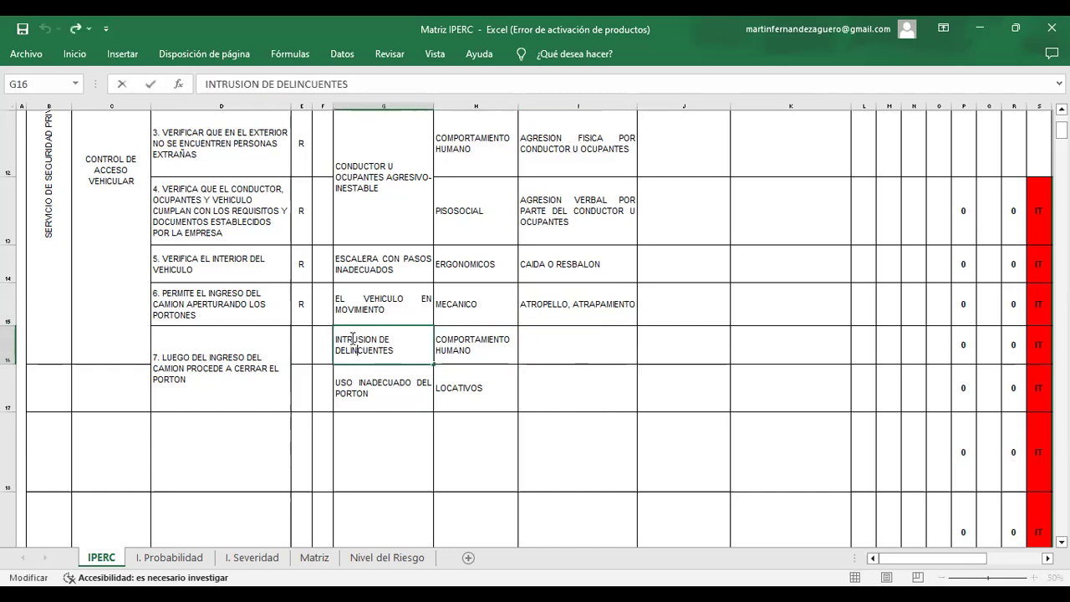
drag(349, 339, 398, 339)
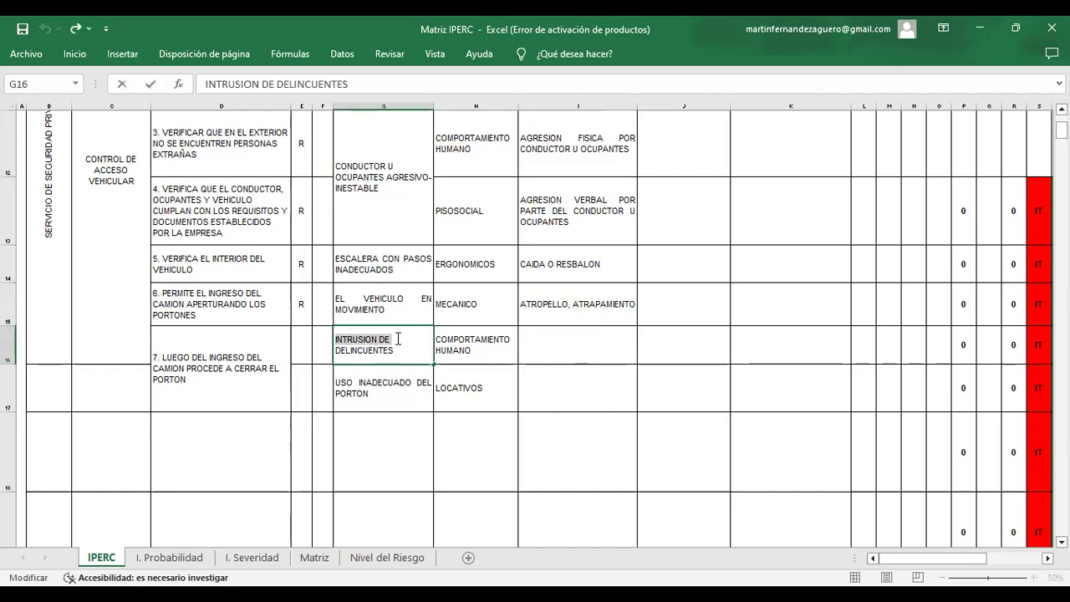
key(BackSpace)
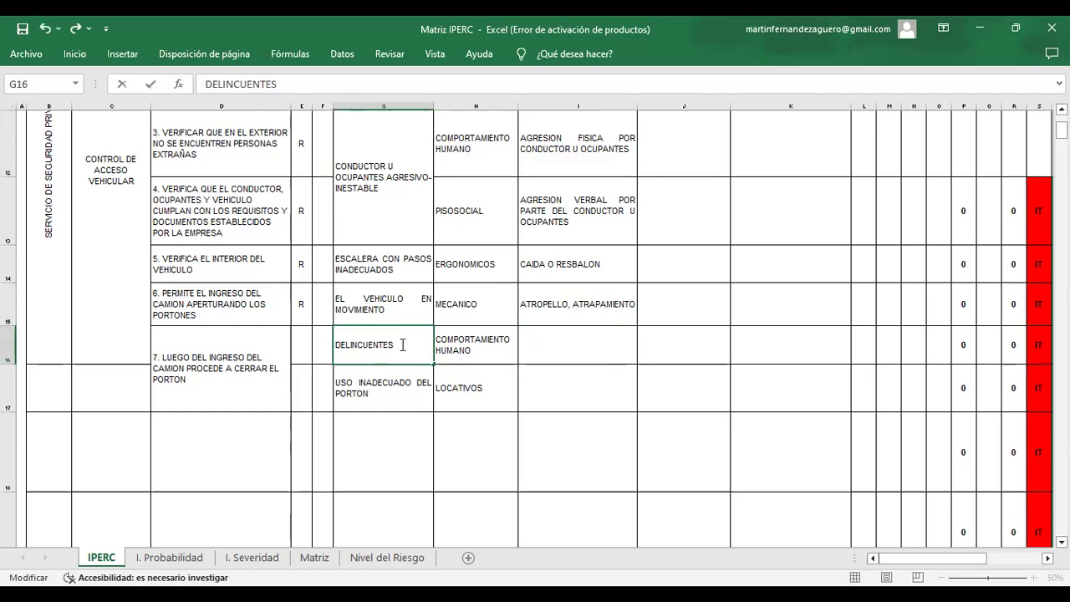
text(EN LA ZONA)
key(Tab)
key(Tab)
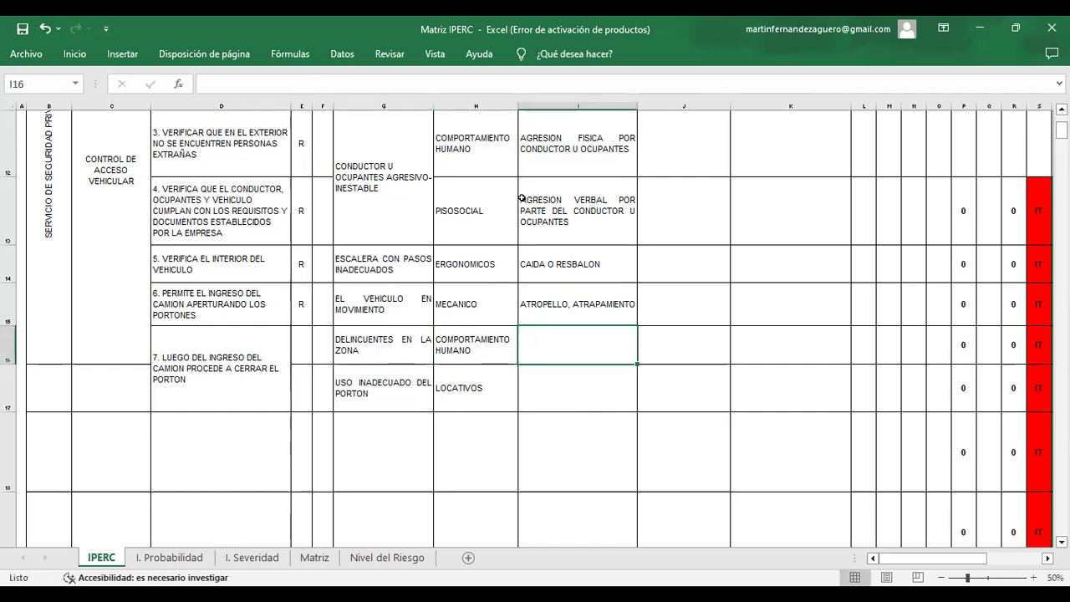
Enter "INTRUSION DE DELINCUENTES" as the risk in I16 for task 7's human behaviour hazard
text(IN)
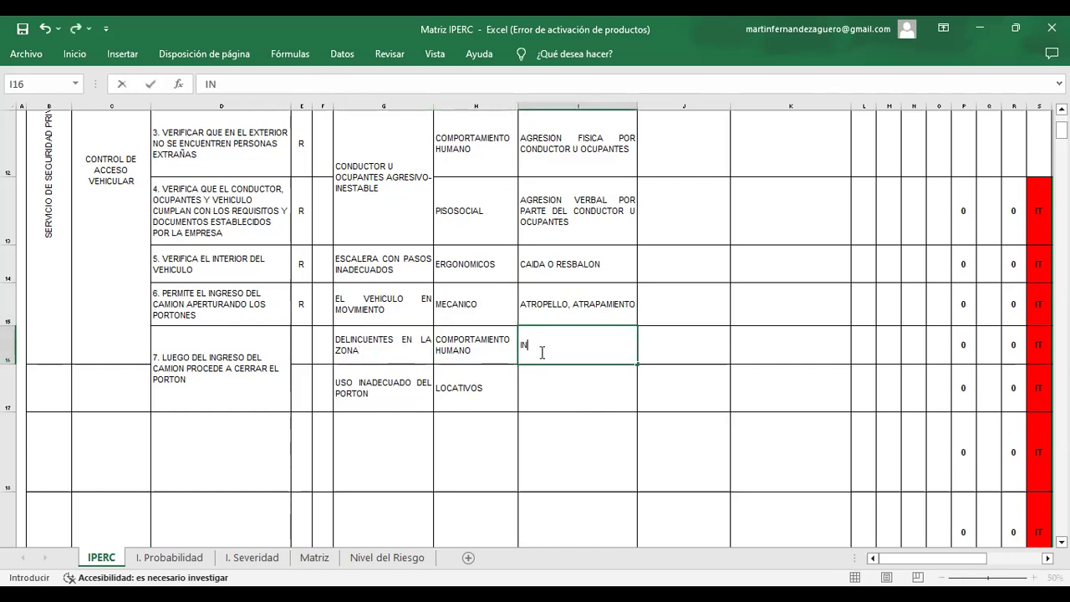
text(TRUSION DE DELINCUENTES)
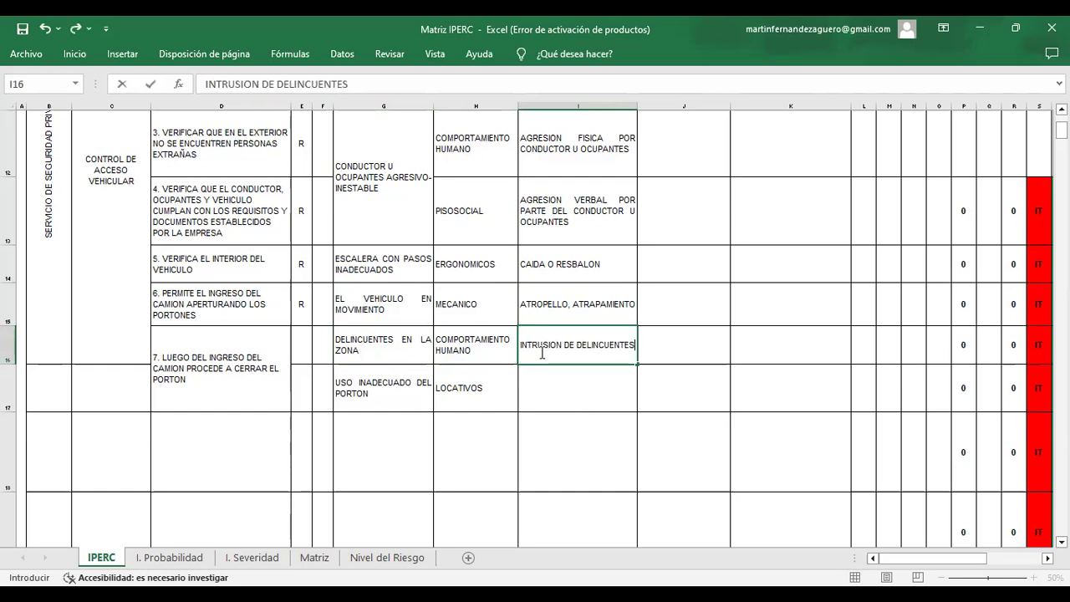
key(Return)
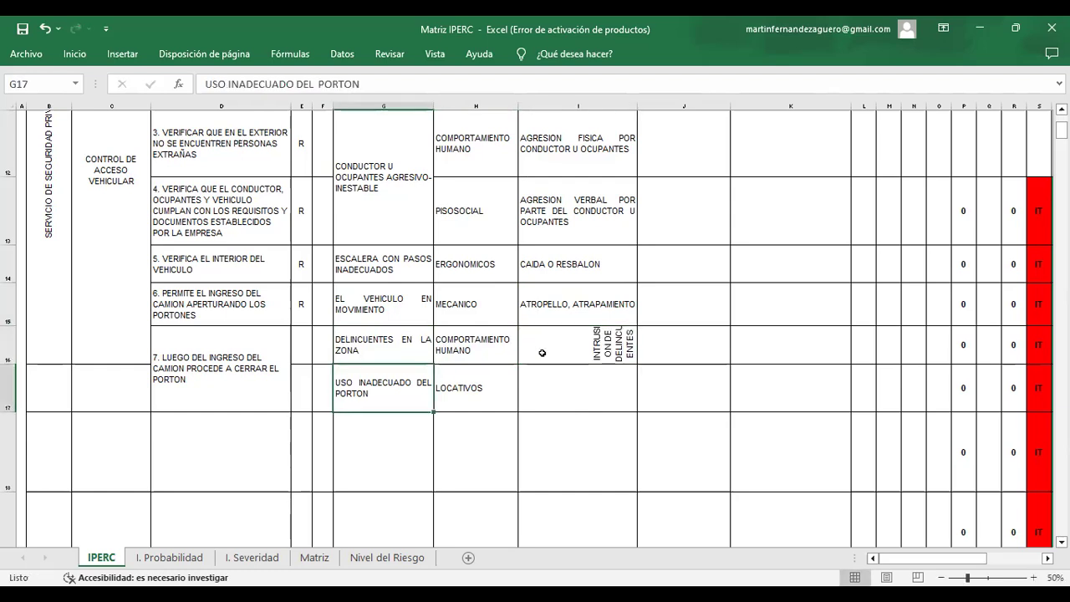
Fill the risk cell I15 down through I17, then re-enter "INTRUSION DE DELINCUENTES" in I16 for task 7's criminals hazard
click(576, 302)
drag(636, 325, 626, 389)
click(588, 343)
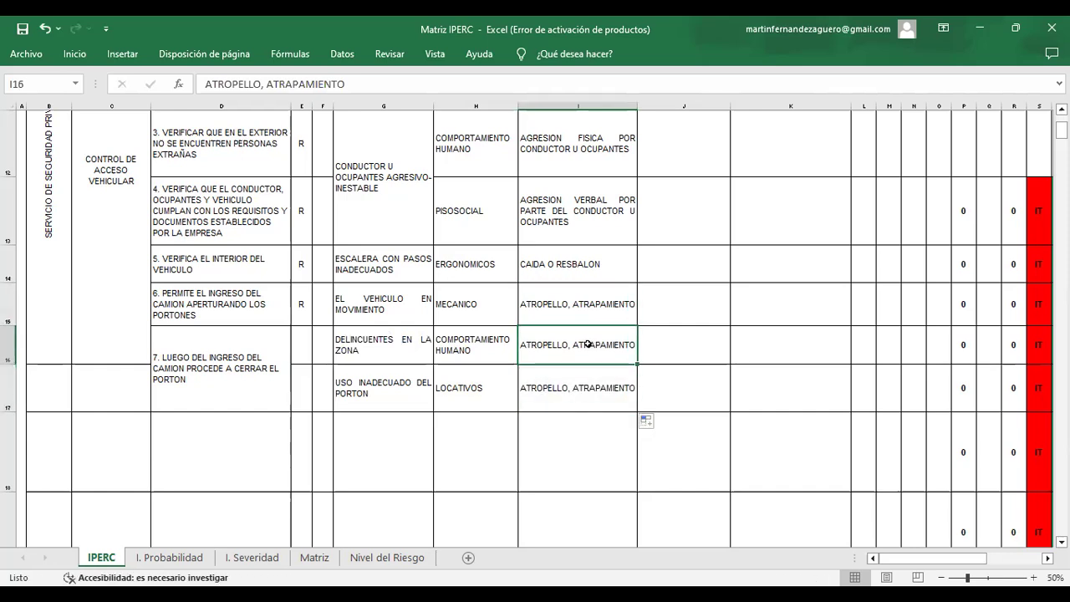
text(INTRUSION D)
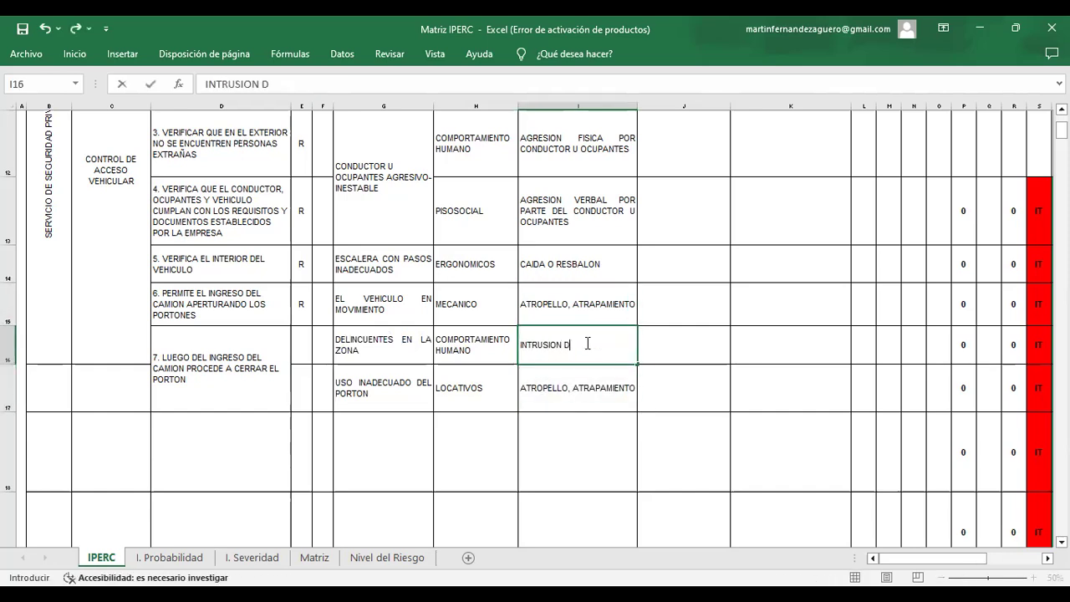
text(E DELINCUENTES)
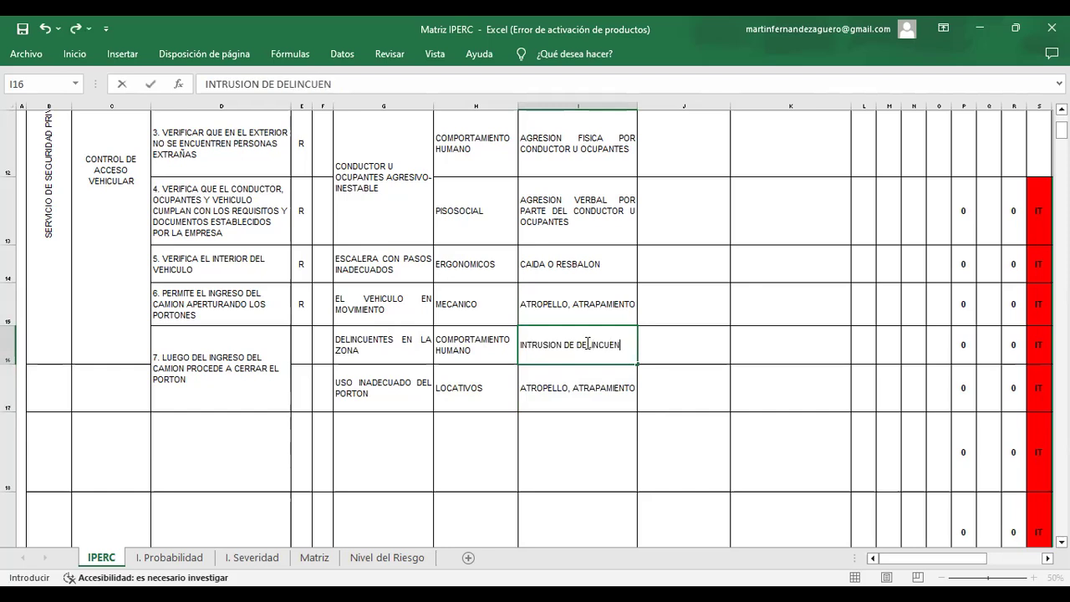
Enter "GOLPE O ATRAPAMIENTO DE DE MANOS" as the risk in I17 for task 7's improper gate use hazard
click(360, 397)
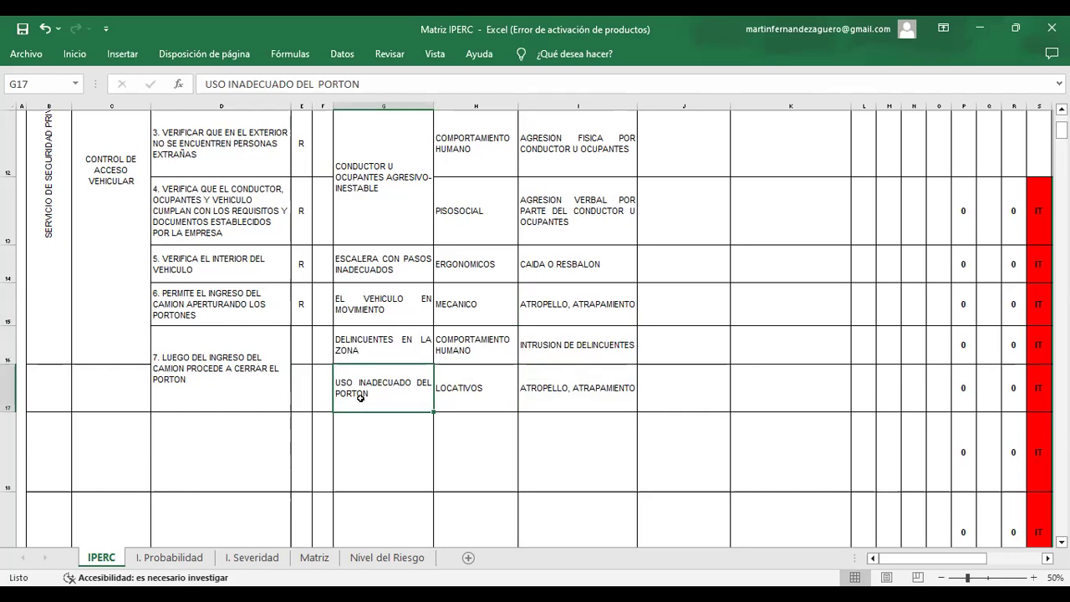
click(563, 390)
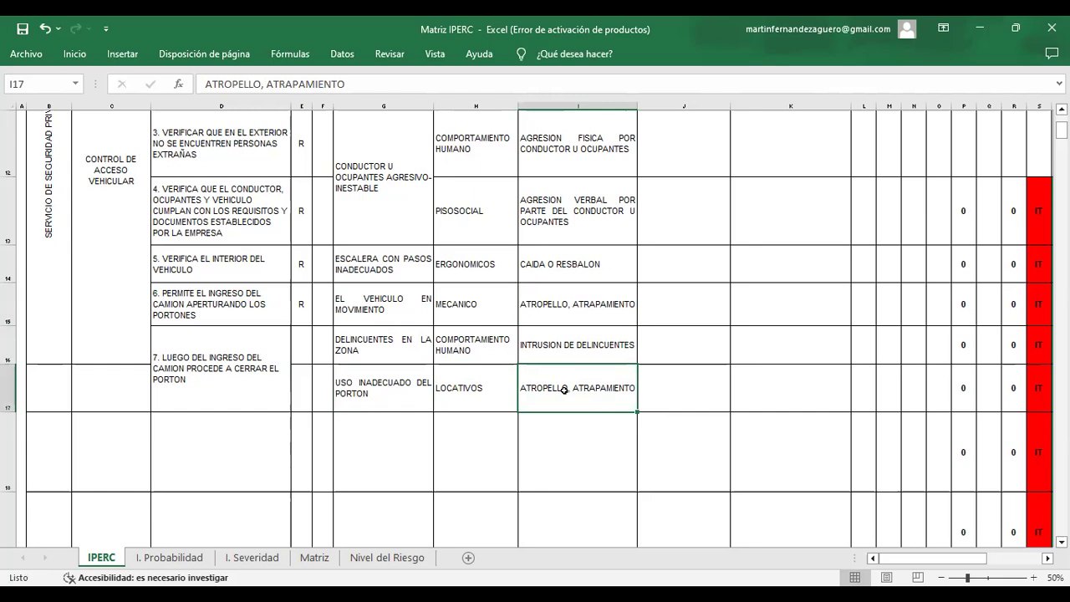
text(GOLPE DE MANOS)
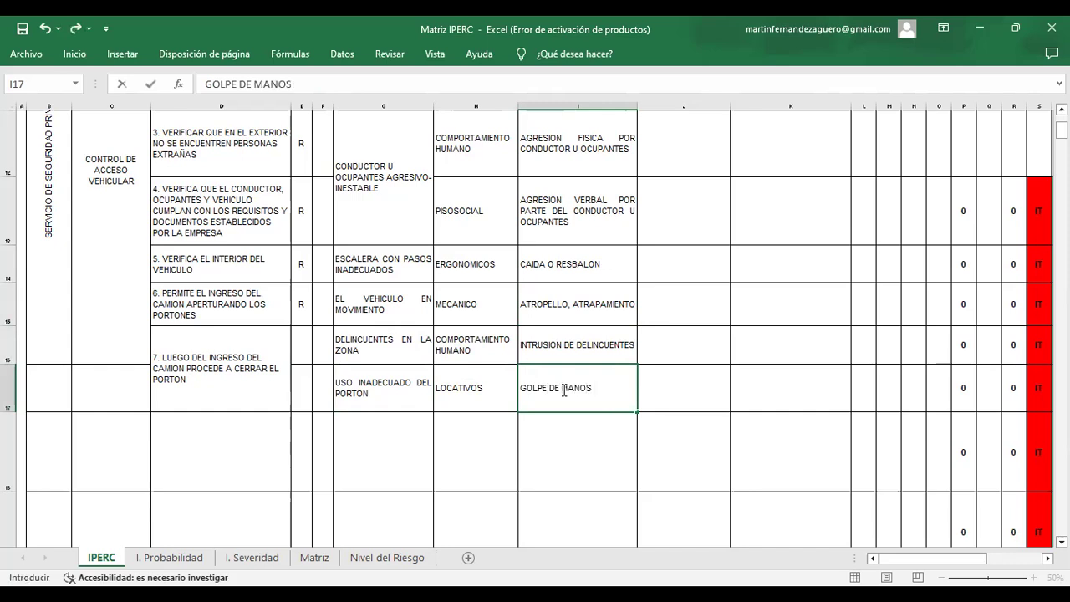
click(550, 389)
text(O ATA)
key(BackSpace)
text(RAPA)
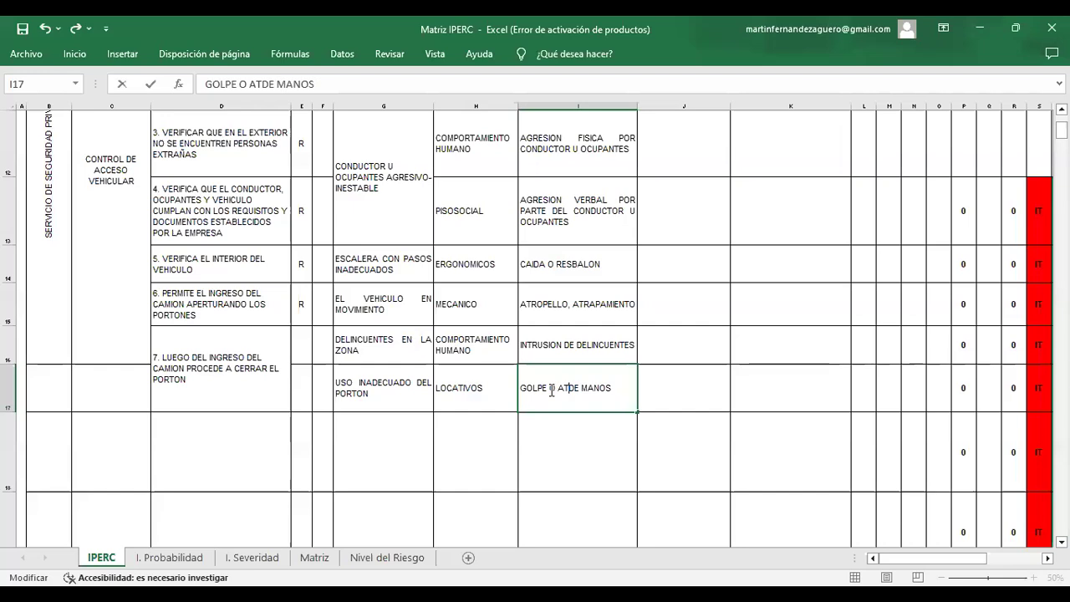
text(MIENTO DE)
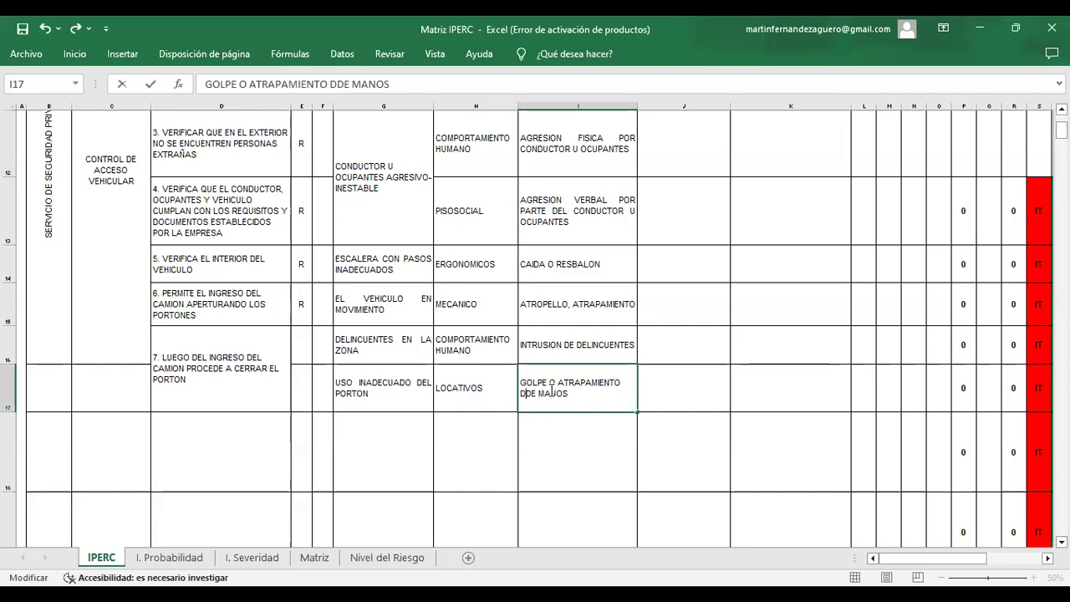
click(685, 196)
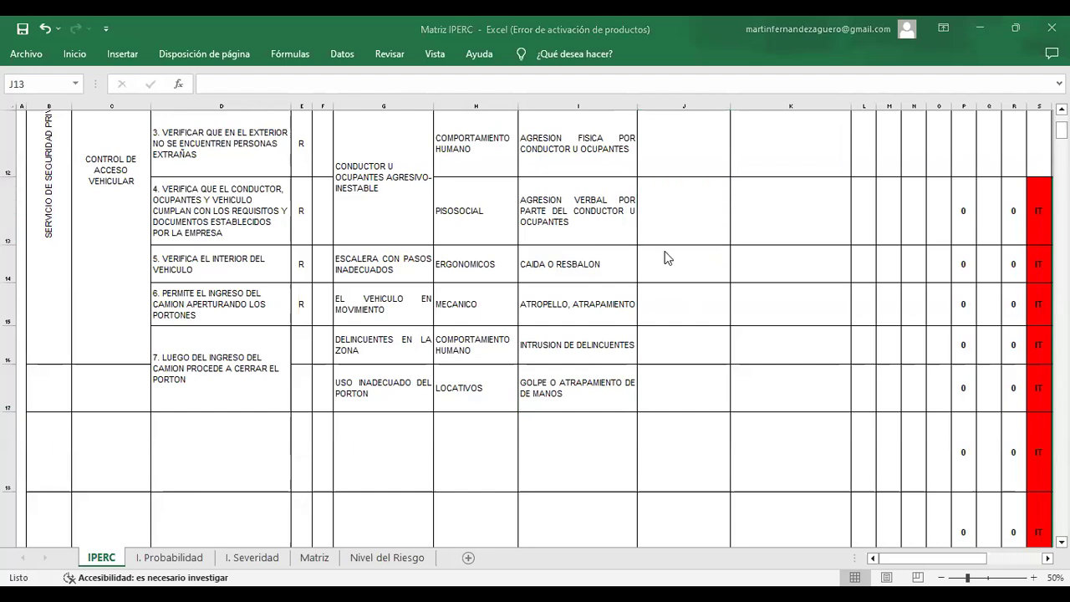
Narrow the REQUISITO LEGAL column slightly
scroll(669, 257, up, 3)
click(697, 178)
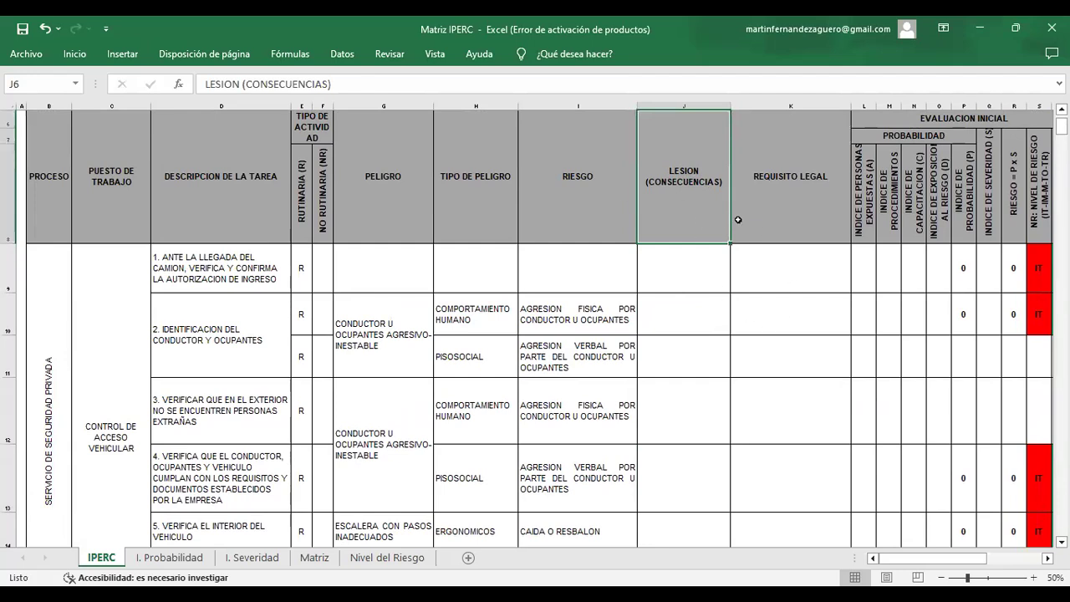
drag(852, 106, 829, 107)
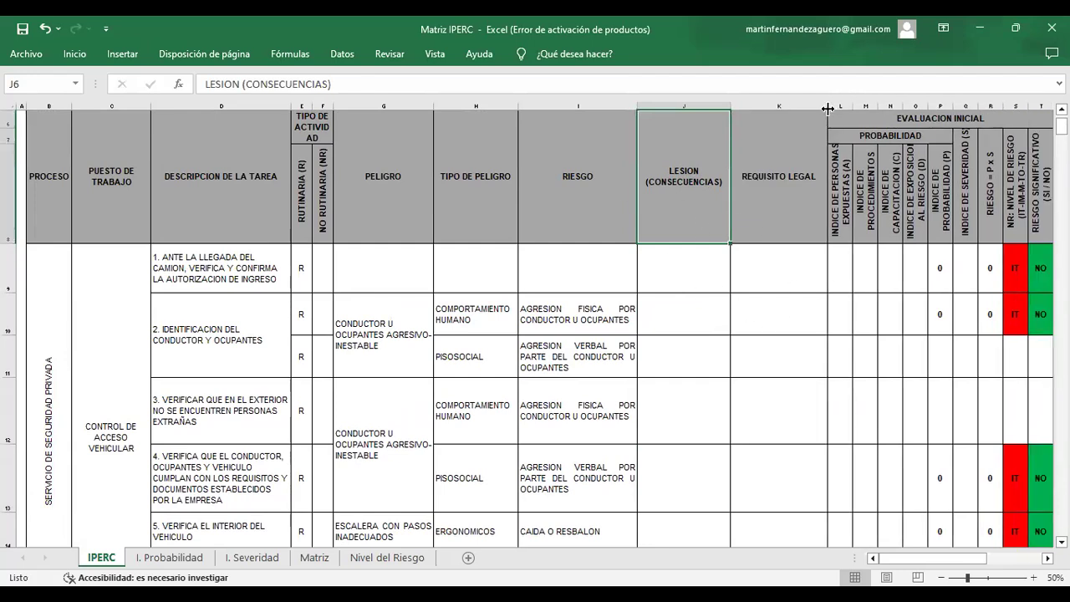
Enter "GOLPES, CORTES, FRACTURAS, CONTUSIONES" as the injury in J10 for task 2's physical aggression risk
click(656, 321)
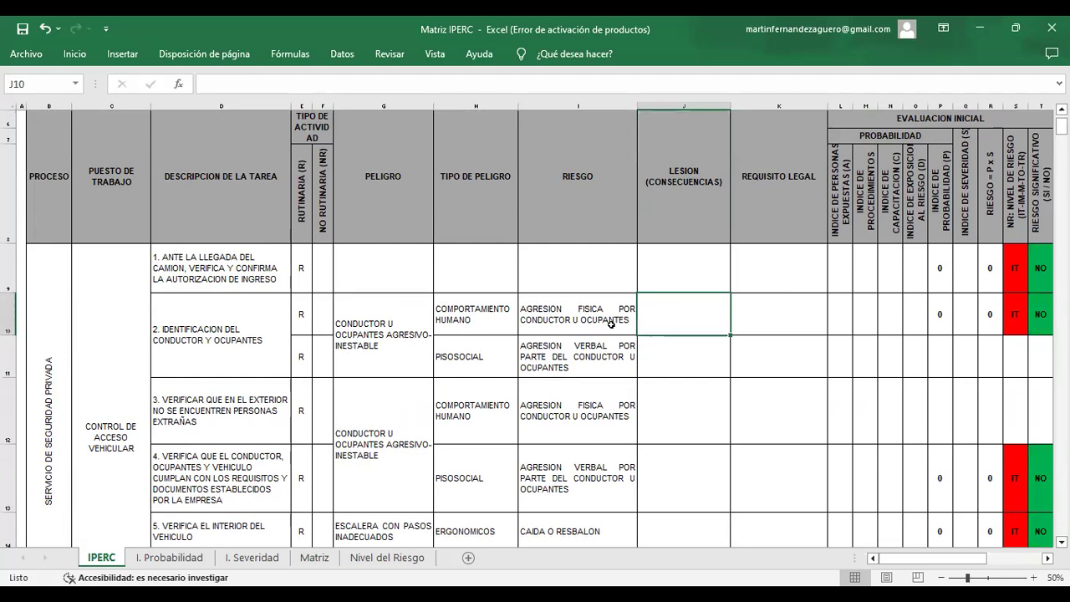
text(GOLP)
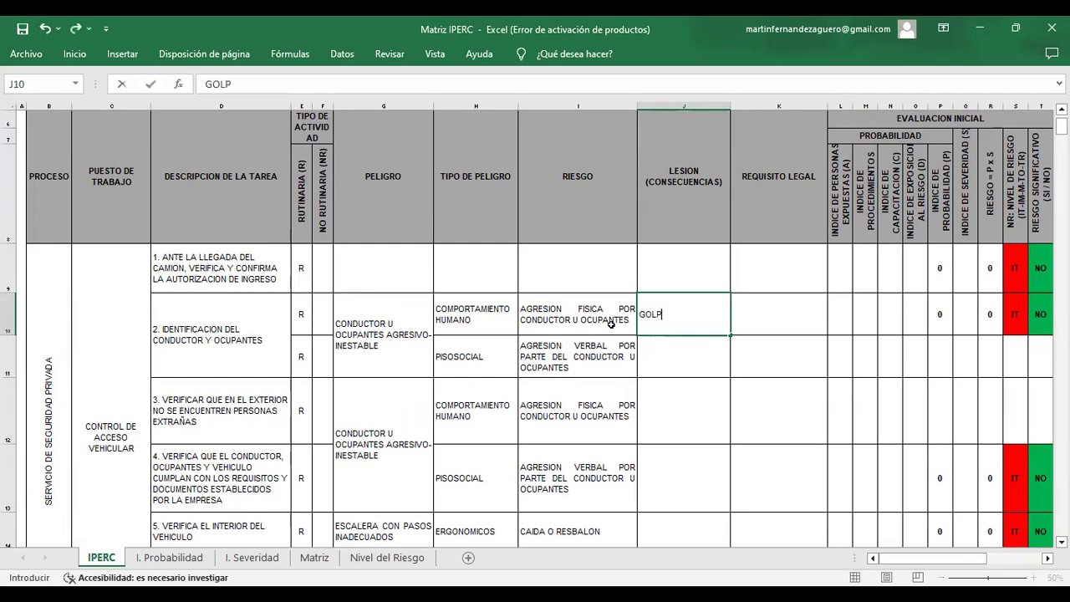
text(ES, CORTES)
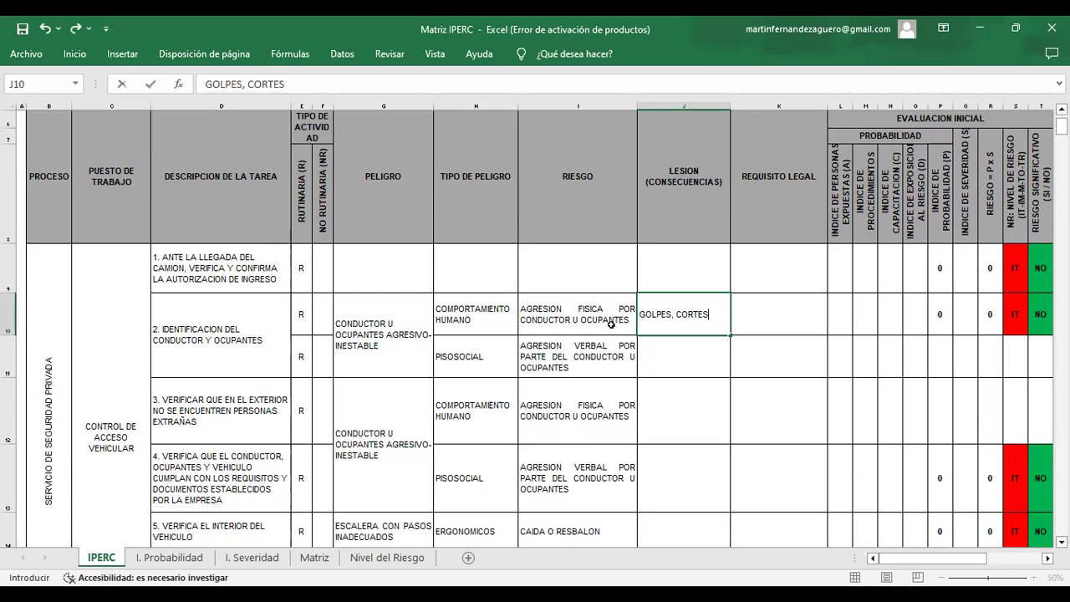
text(, FRACT)
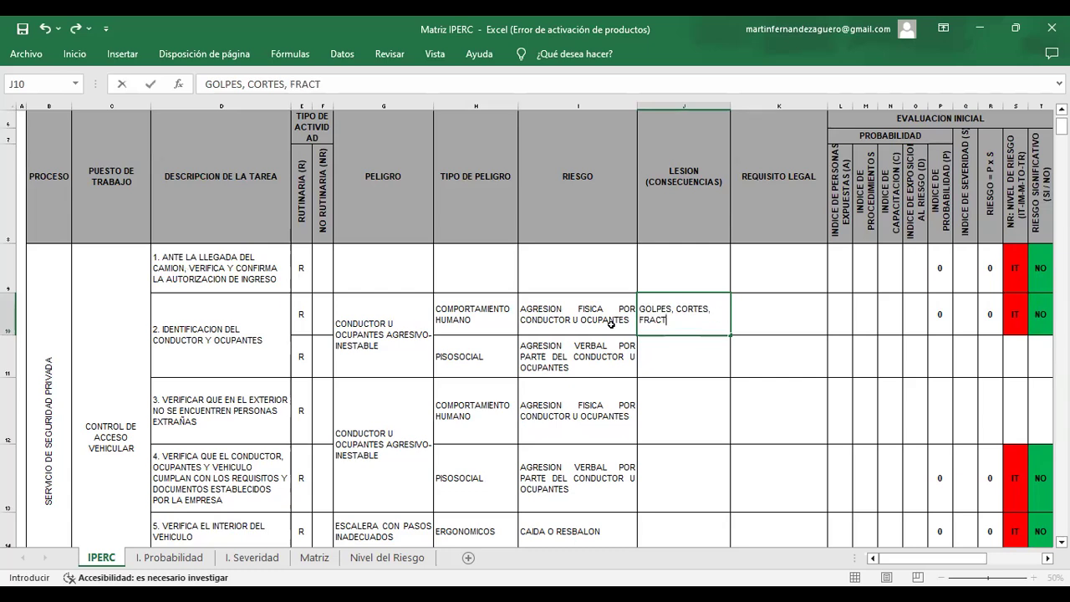
text(URAS,)
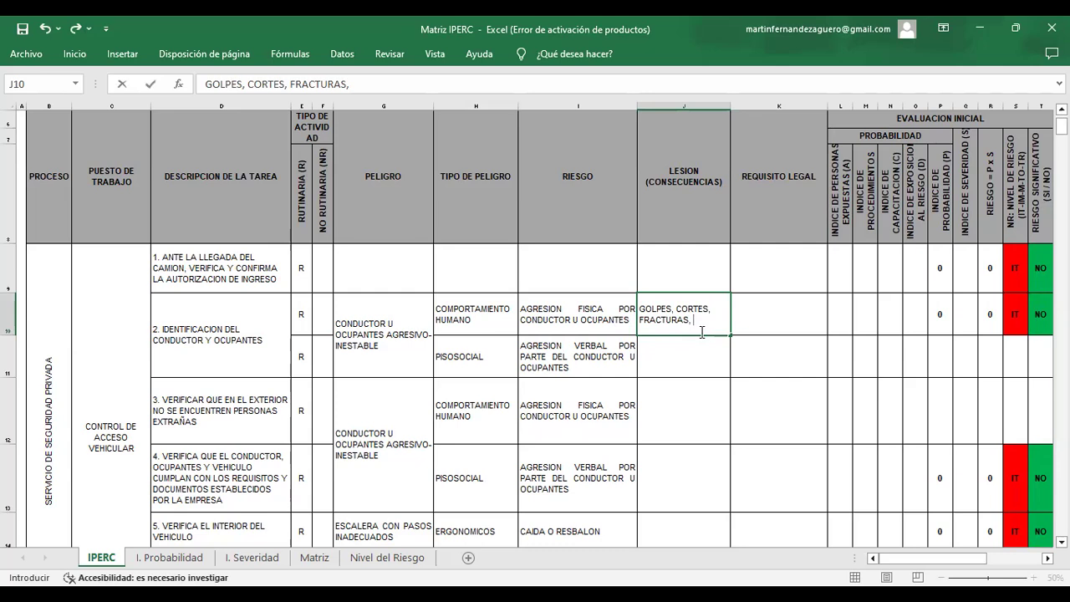
click(691, 362)
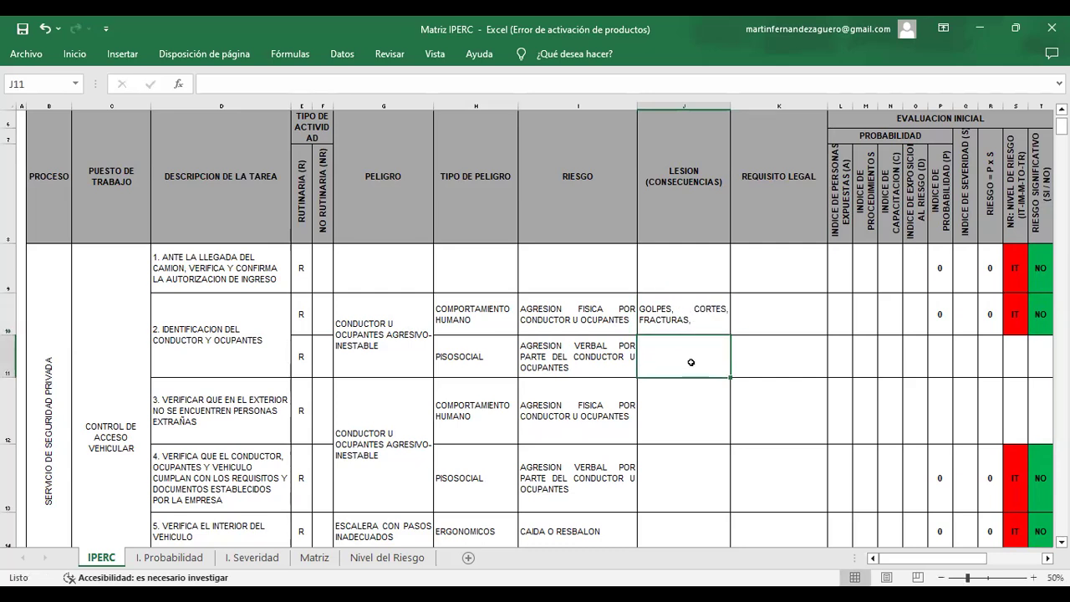
double_click(702, 318)
text(CONTUSIO)
text(NES)
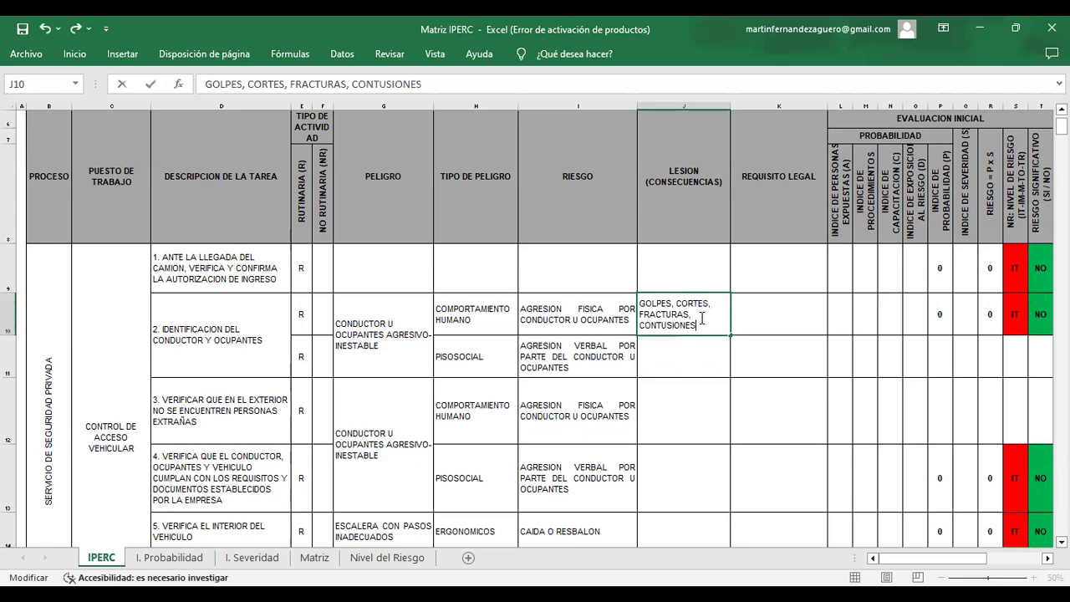
key(Return)
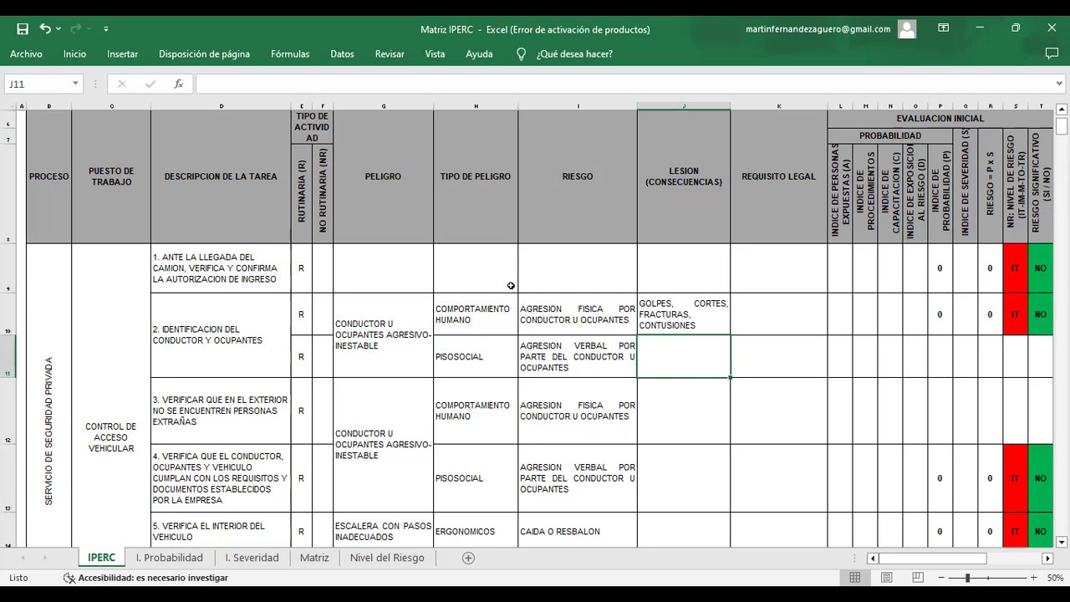
Correct the hazard type in H11 for task 2's verbal aggression to "PSICOSOCIAL"
drag(476, 176, 464, 369)
click(462, 356)
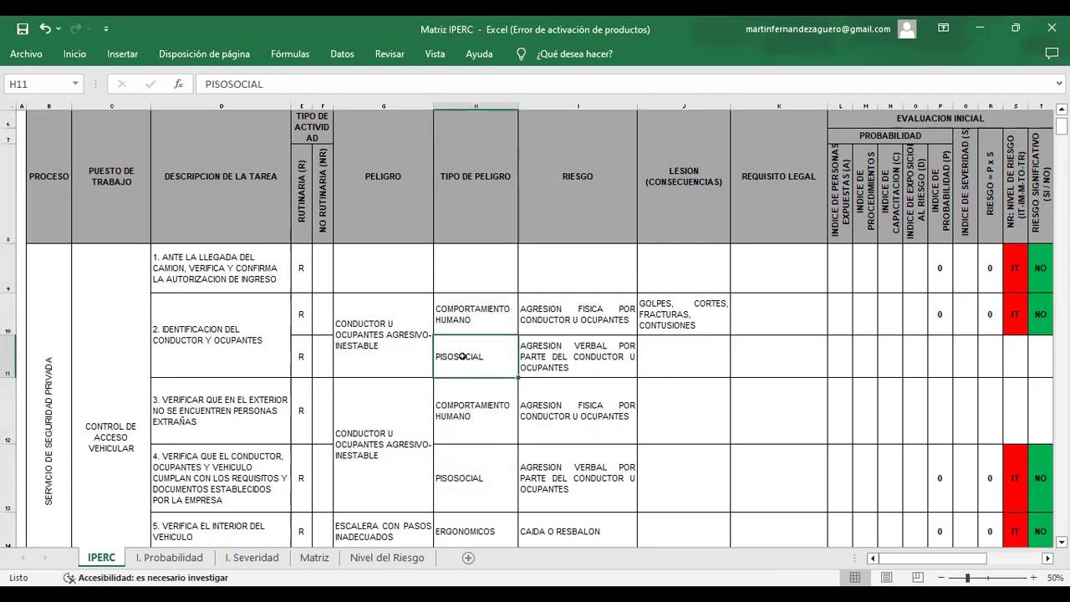
double_click(461, 356)
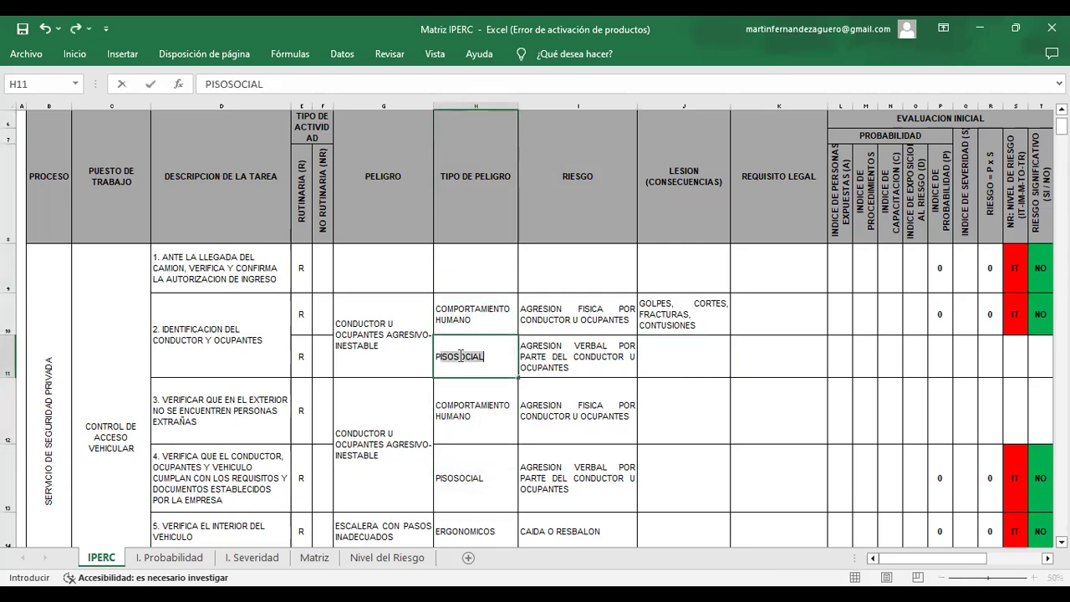
text(PSISOCIAL)
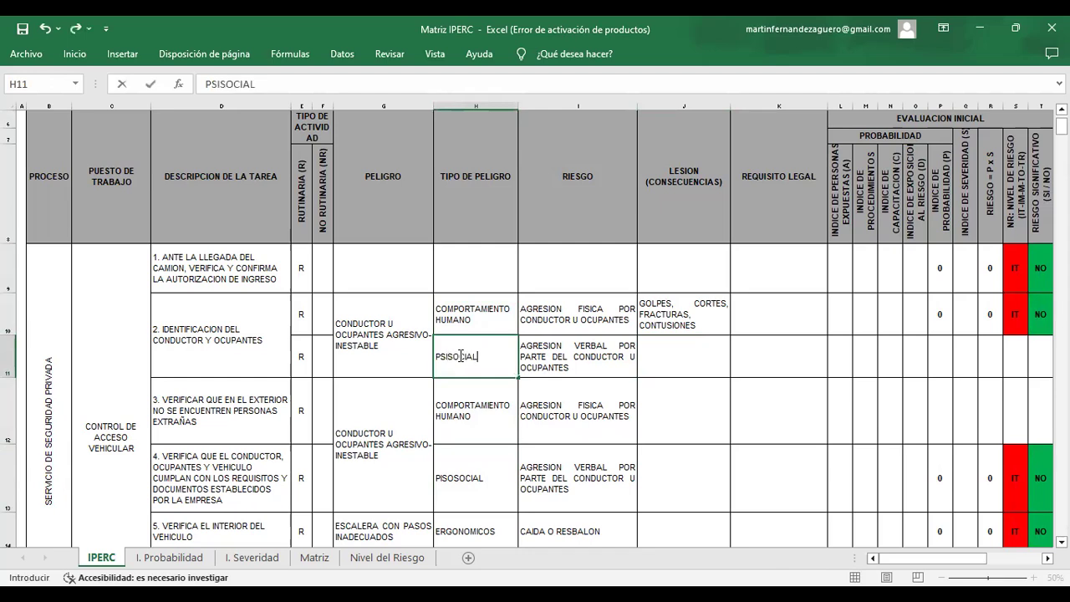
click(440, 357)
key(BackSpace)
text(SP)
drag(481, 358, 433, 361)
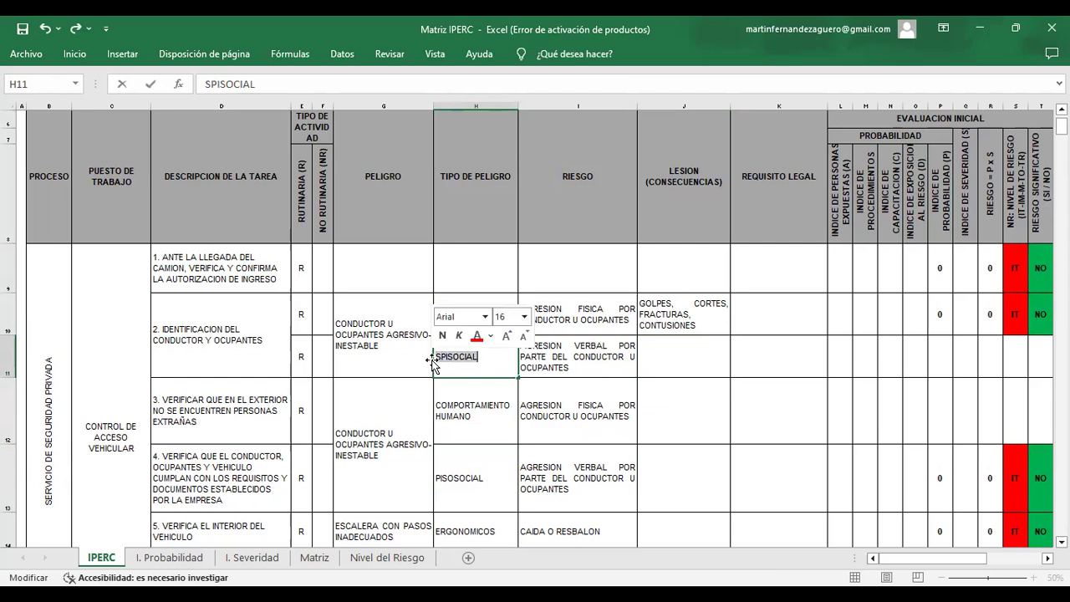
text(PSICOSOCIAL)
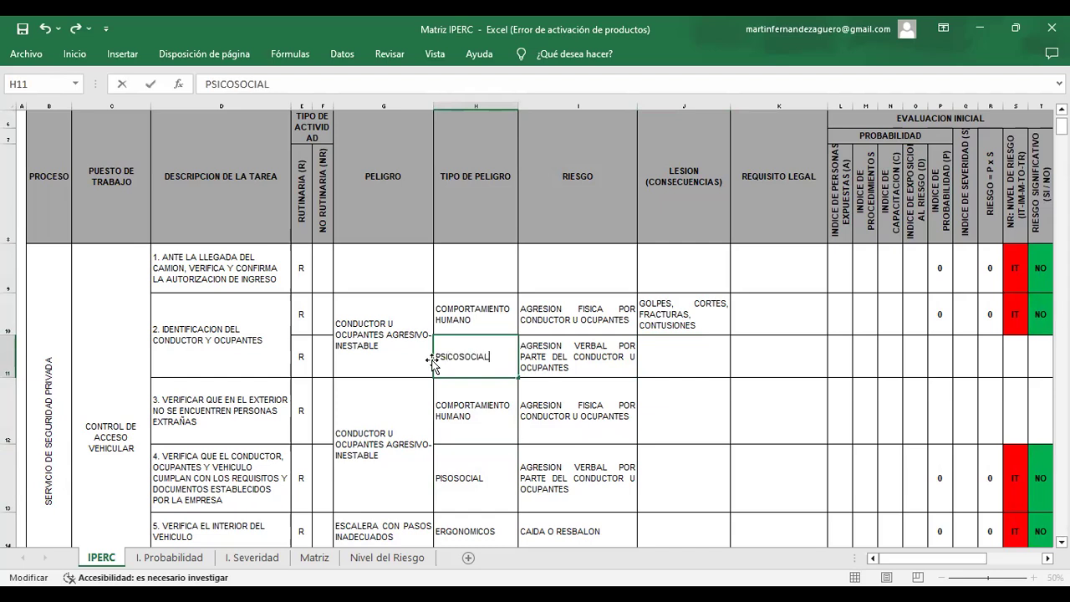
key(Tab)
Enter "DOLOR DE CABEZA, FUSTRACION, DEPRESION," as the injury in J11 for task 2's verbal aggression risk
key(Tab)
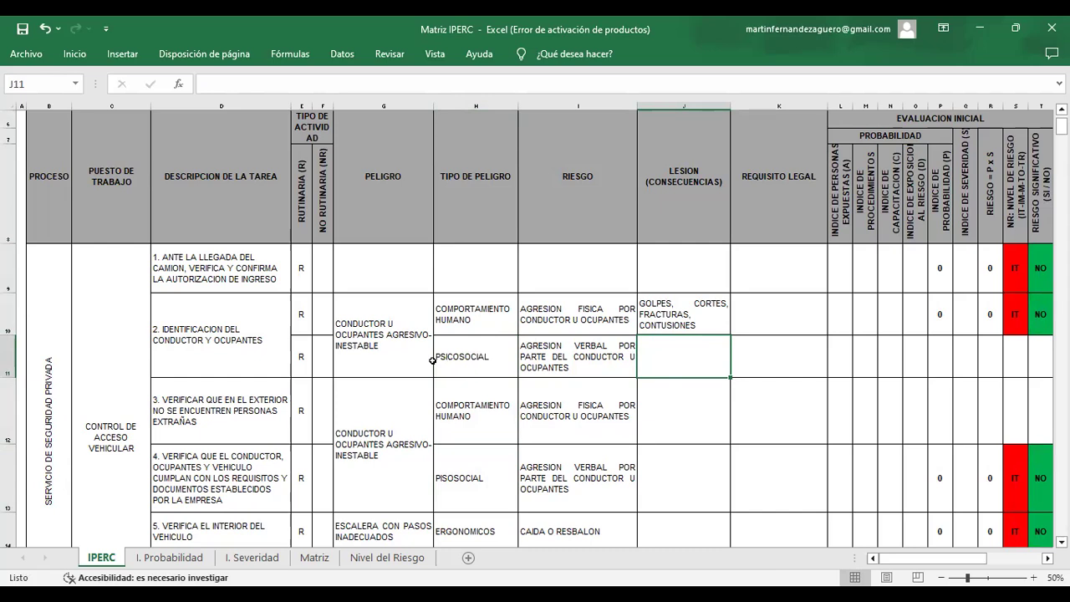
text(DOLOR DE CABEZA)
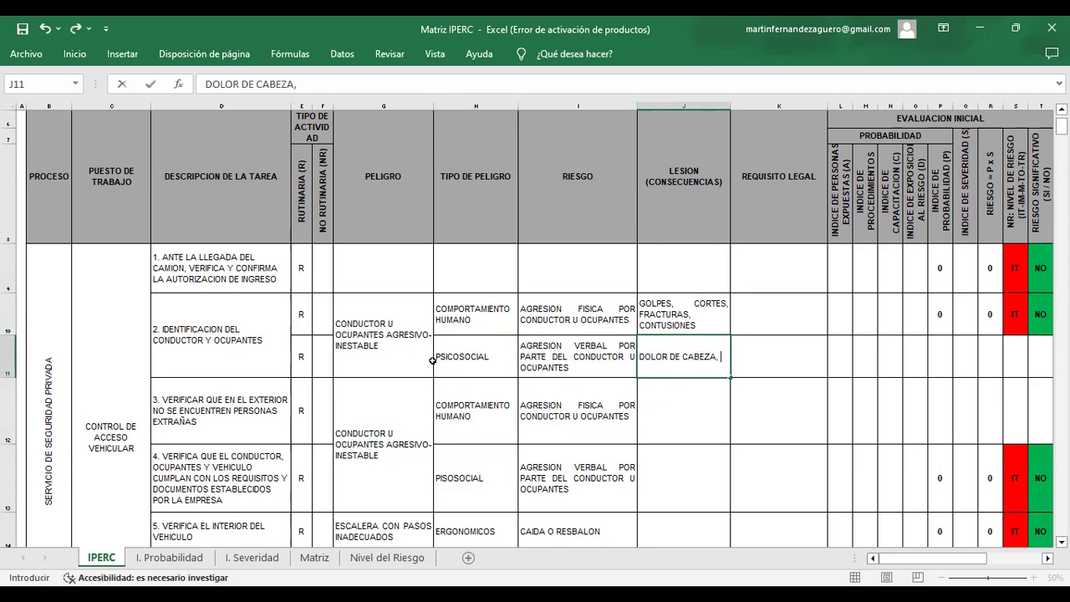
text(, FUSTR)
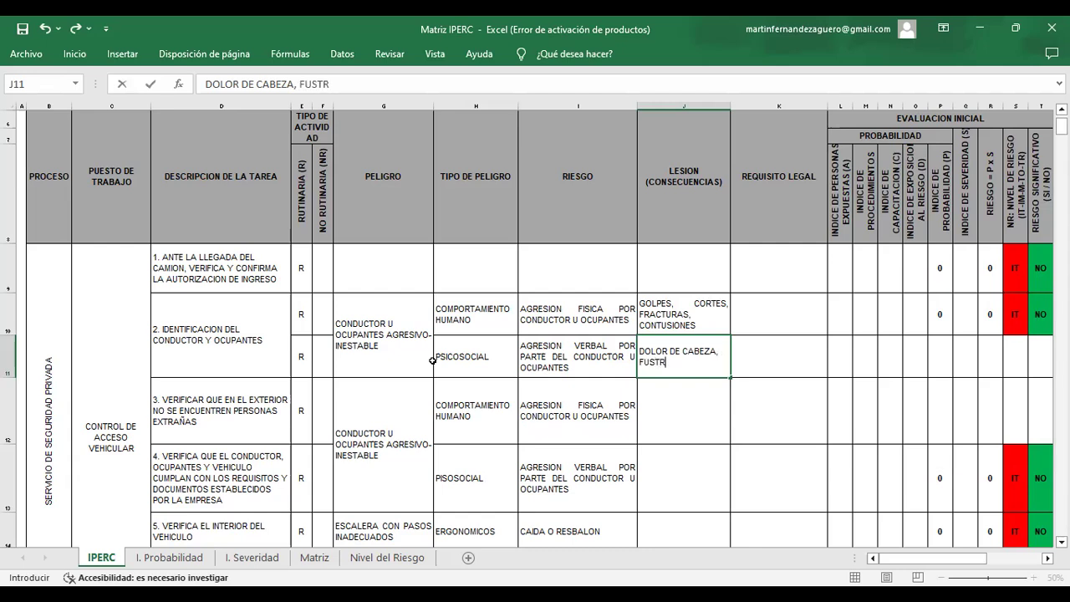
text(ACION, DEPRESION,)
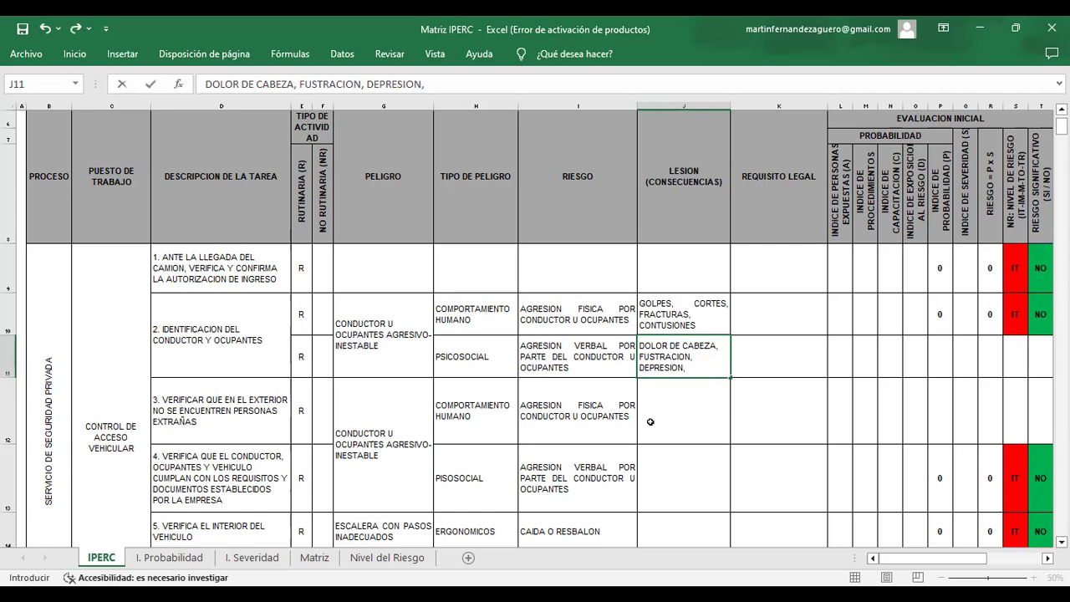
click(769, 435)
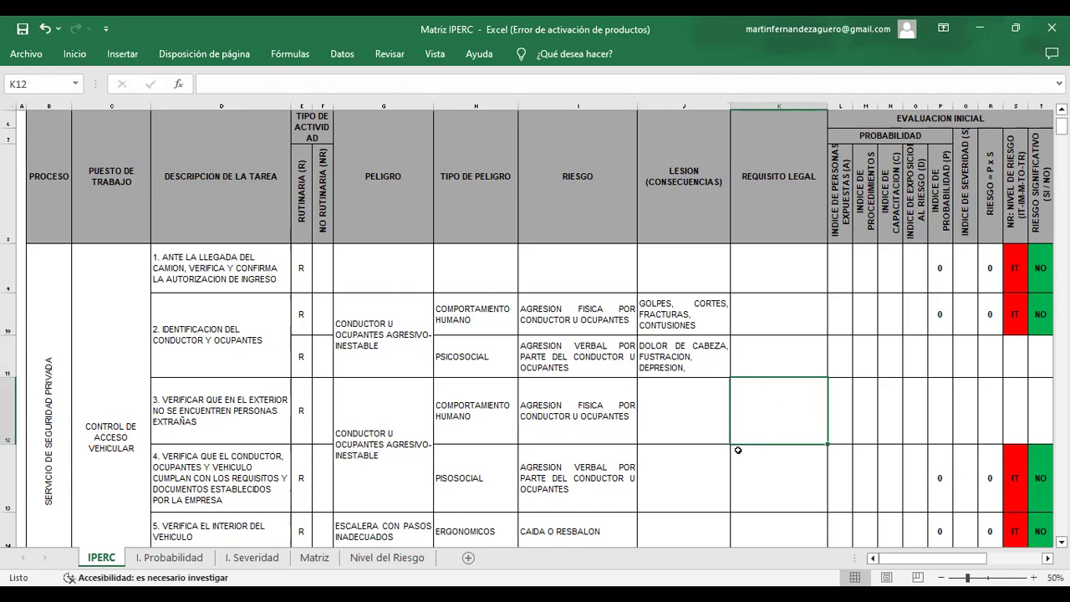
Copy the two injury entries in J10:J11 to J12:J13 for the aggression risks of tasks 3 and 4
drag(677, 302, 679, 345)
right_click(679, 344)
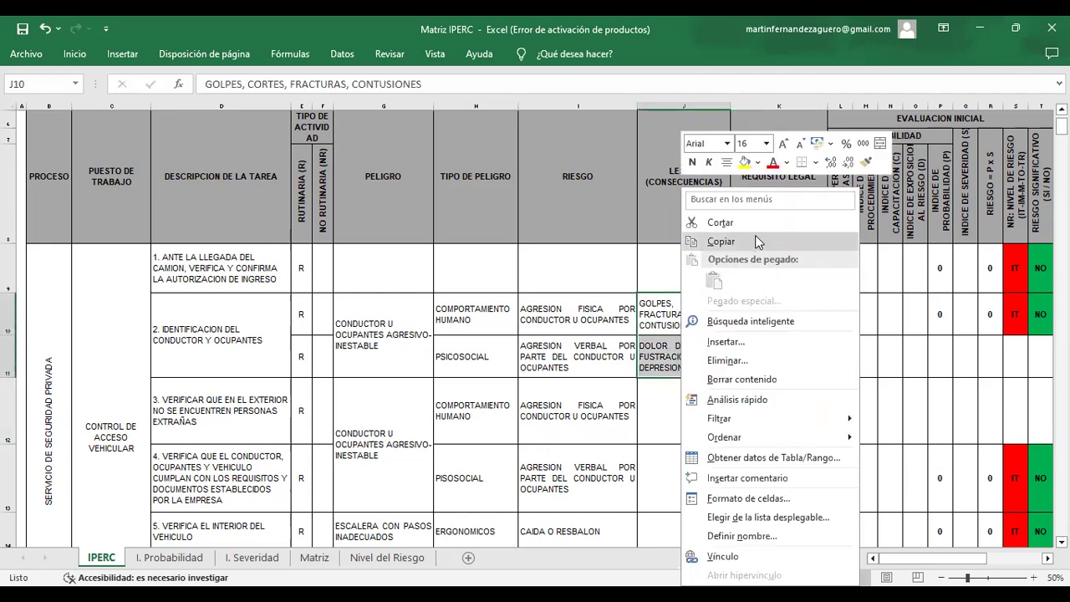
click(755, 235)
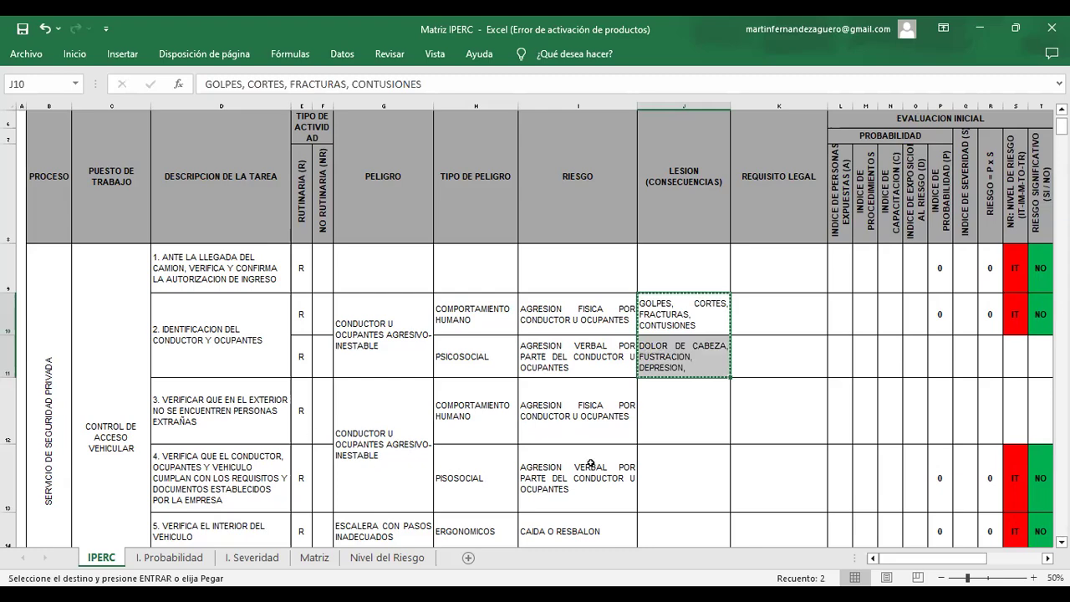
click(667, 401)
right_click(667, 400)
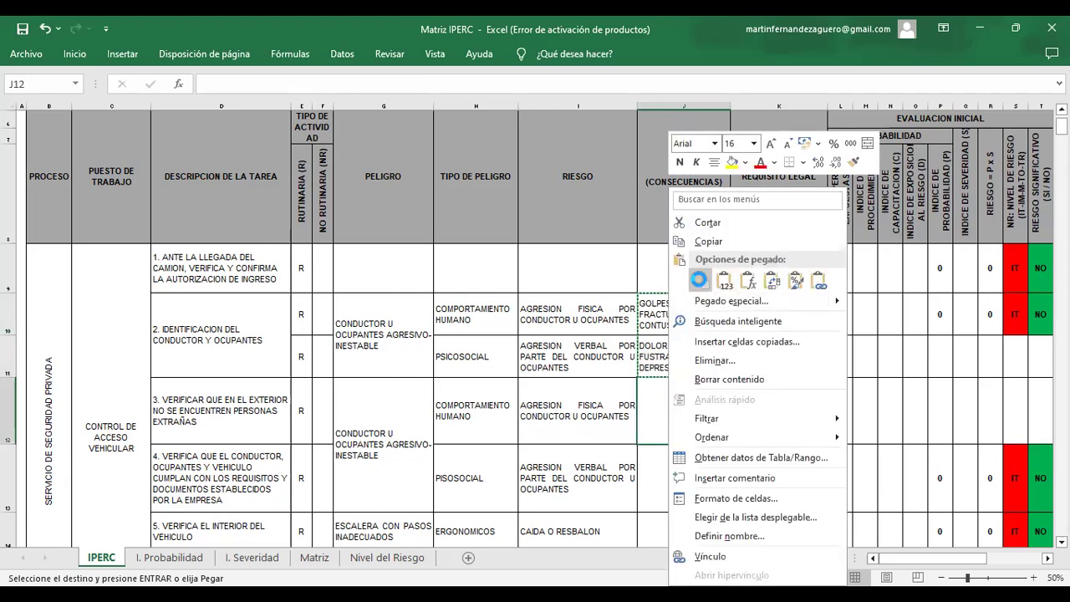
click(701, 280)
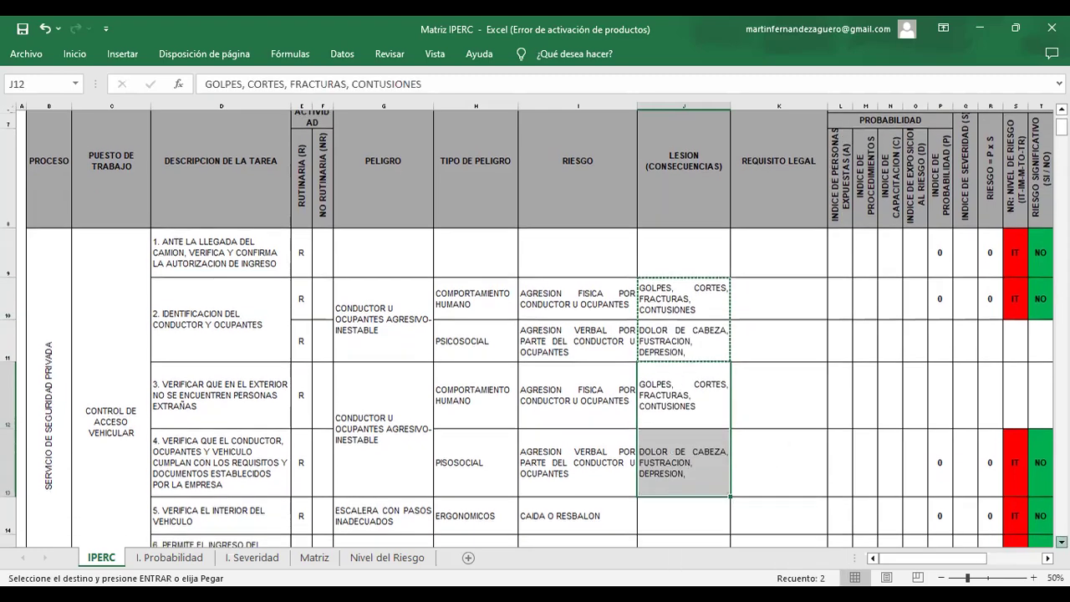
Enter "GOLPES, CORTES, FRACTURAS, MUERTE, CONTUSIONES" as the injury in J14 for task 5's fall or slip risk
scroll(535, 335, down, 2)
scroll(370, 389, down, 1)
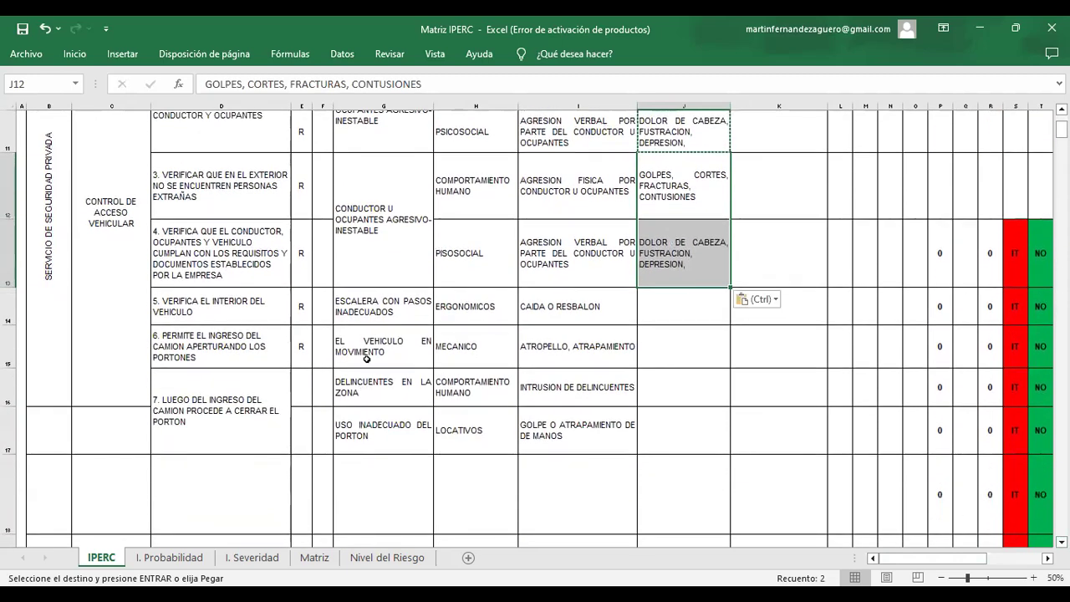
click(579, 311)
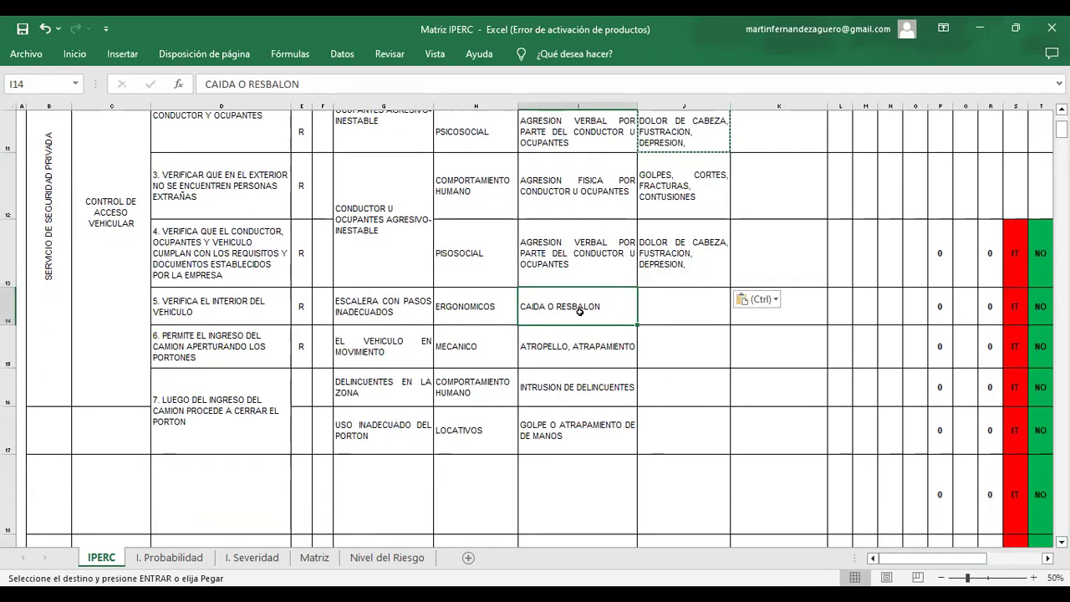
click(677, 315)
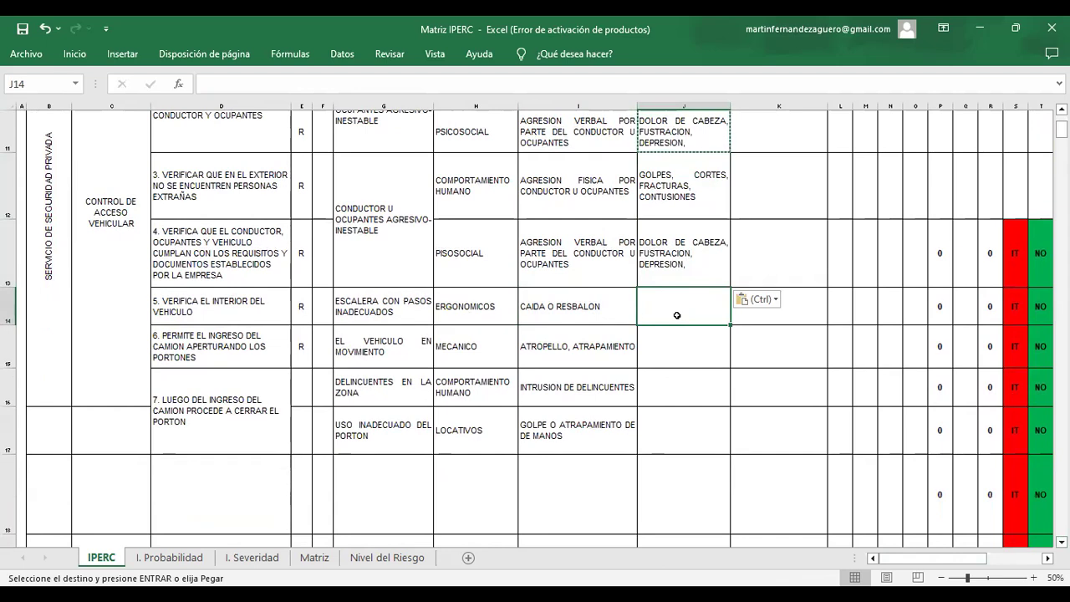
text(GOLPES, CORTES, FRACTURAS, CONTUSIONE)
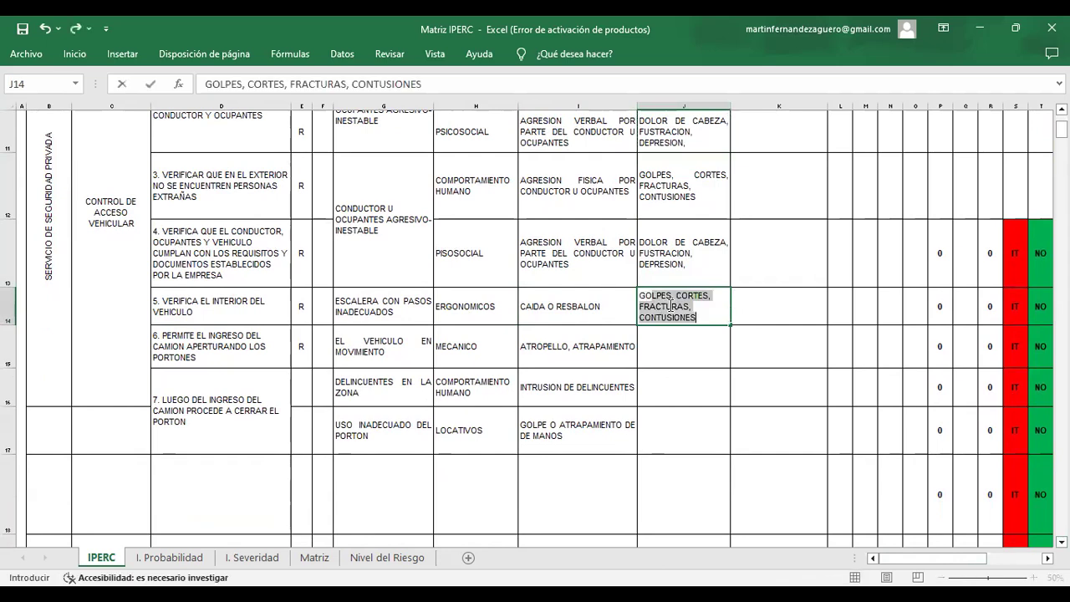
text(S)
click(695, 306)
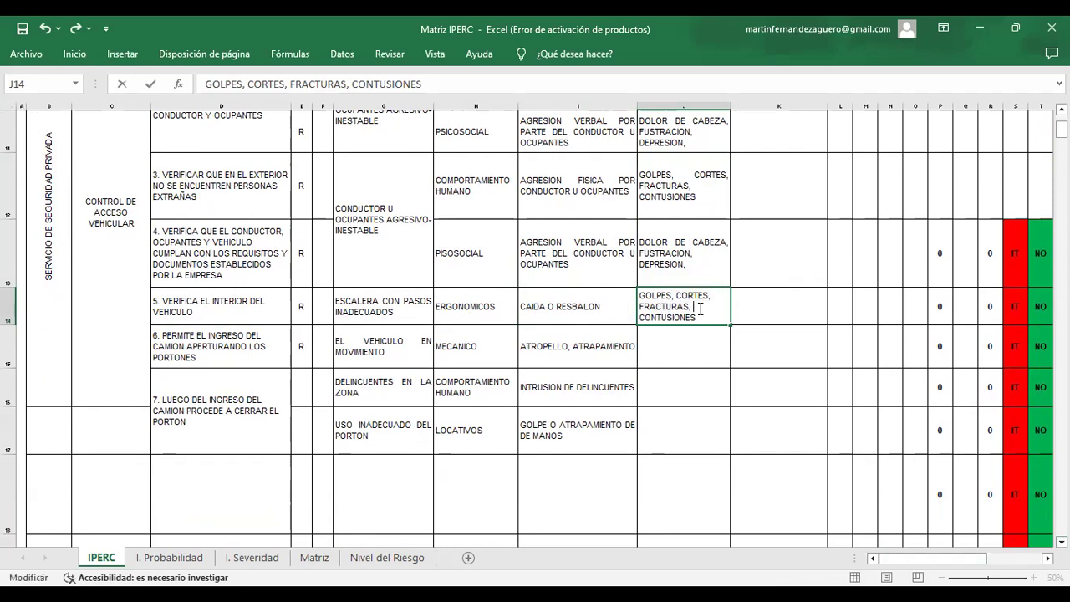
text(MUE)
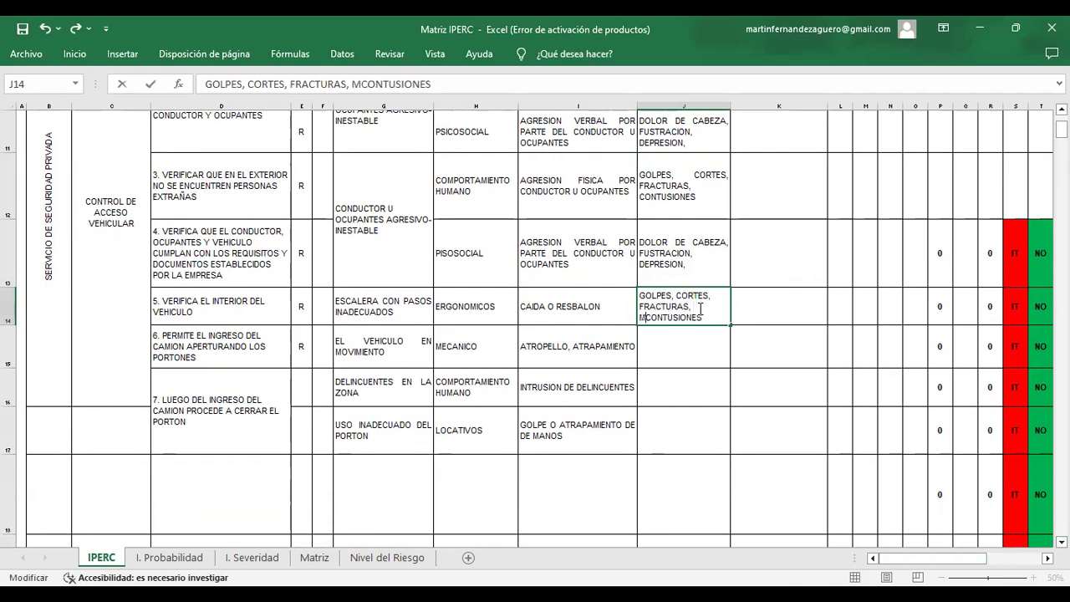
text(RTE,)
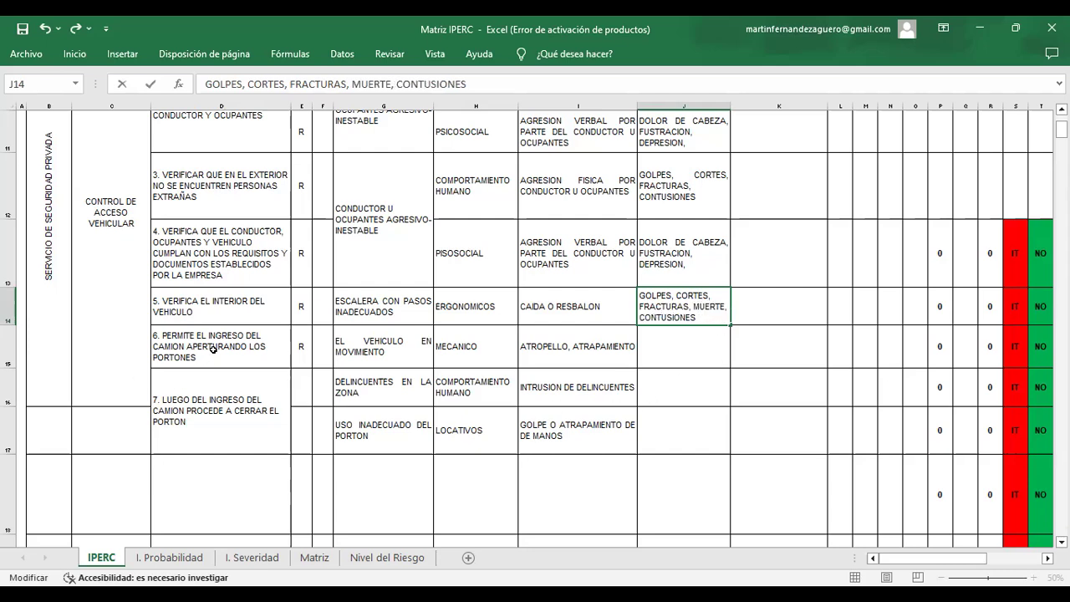
Enter "GOLPES, CORTES, MUTILACION, MUERTE" as the injury in J15 for task 6's run-over and entrapment risk
click(383, 352)
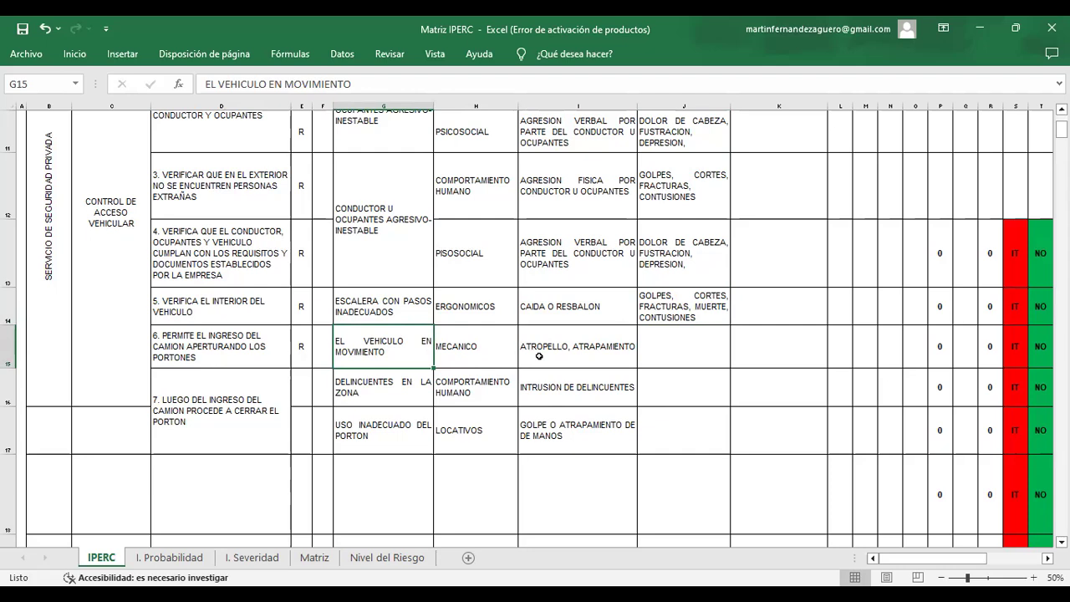
click(607, 351)
double_click(631, 352)
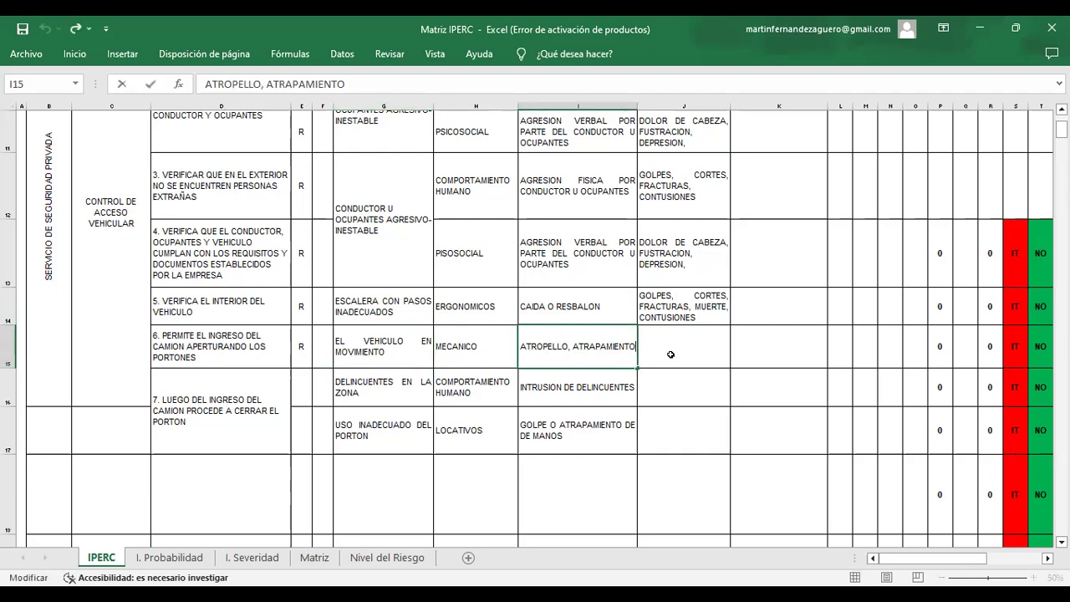
click(670, 354)
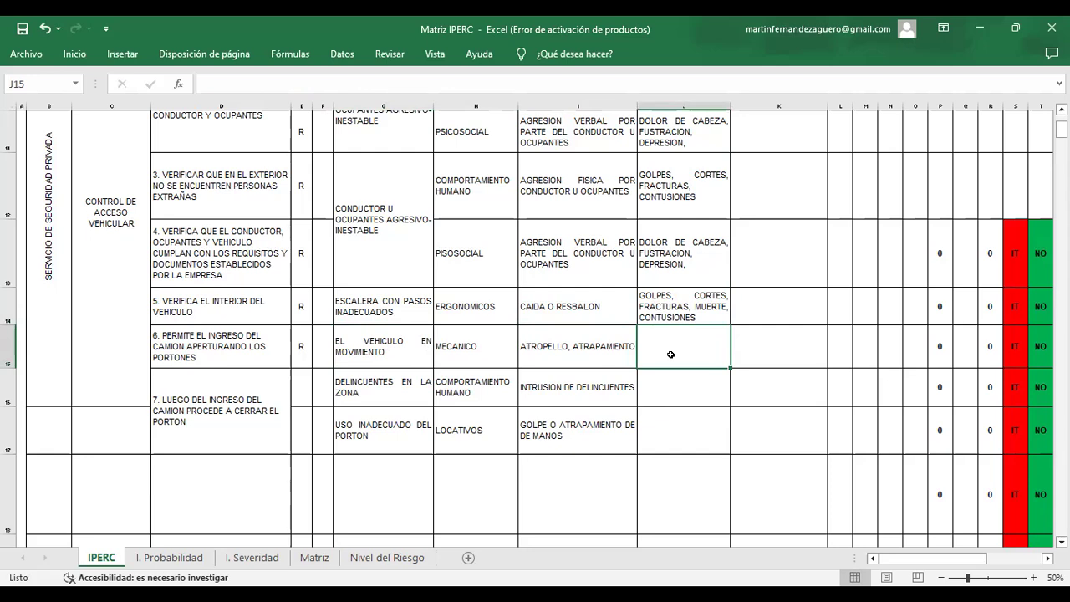
text(CO)
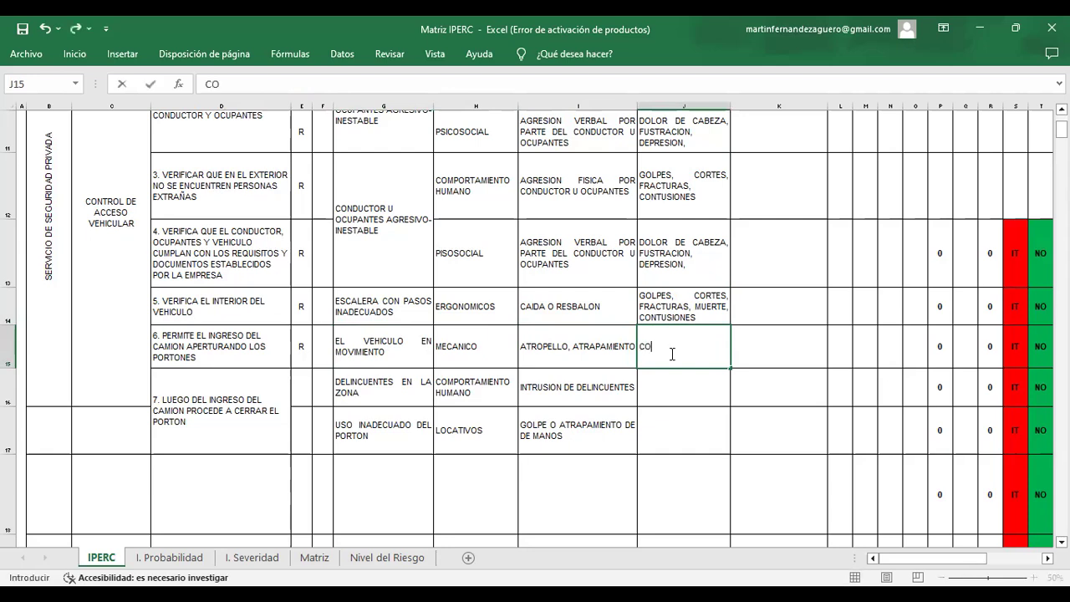
text(RTES)
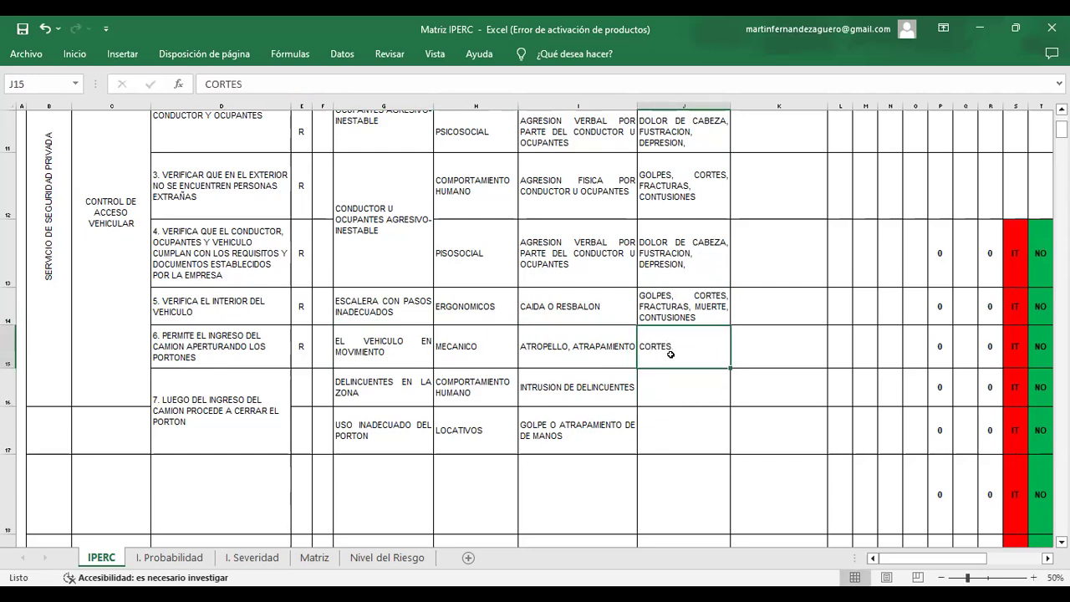
key(BackSpace)
key(BackSpace)
key(BackSpace)
key(BackSpace)
key(BackSpace)
key(BackSpace)
text(GOLPES, CORTE)
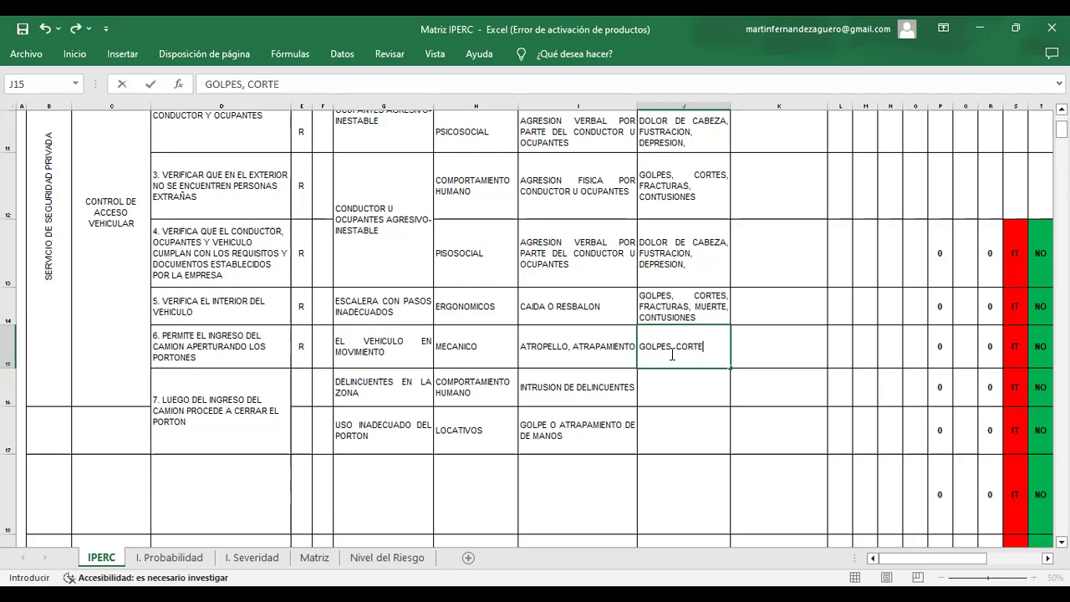
text(S, MUTILACION)
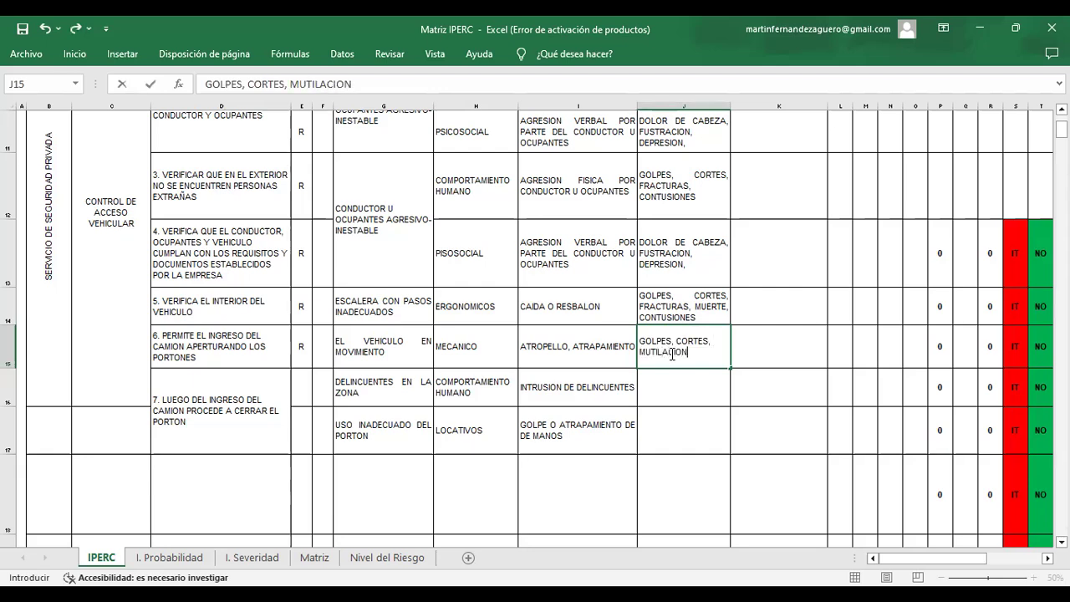
text(, MUERTES)
key(BackSpace)
key(Return)
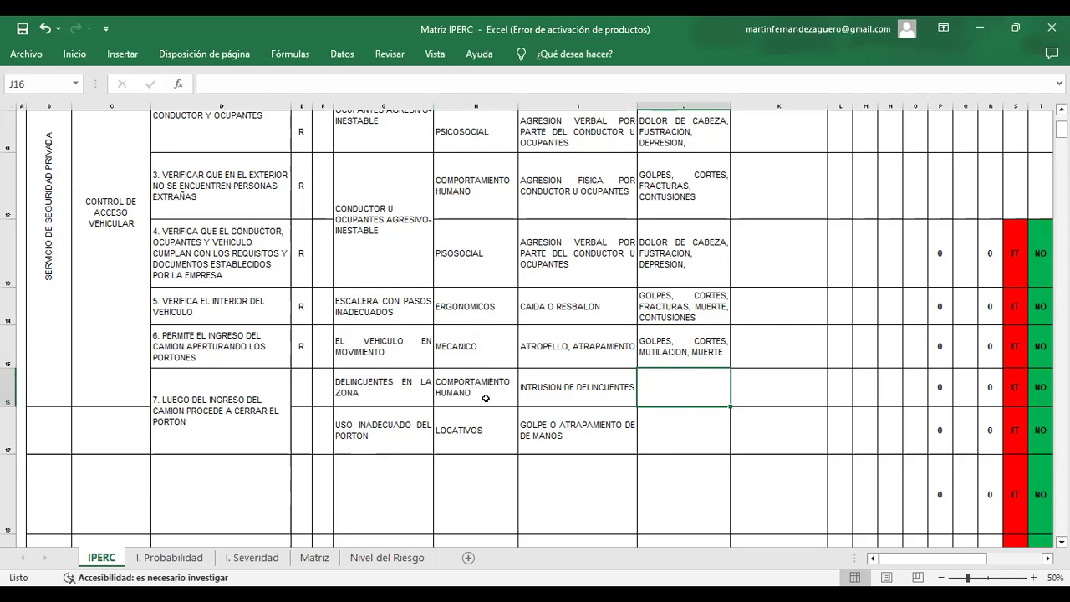
Enter "GOLPES, CORTES, MUERTES" as the injury in J16 for task 7's criminal intrusion risk
click(580, 394)
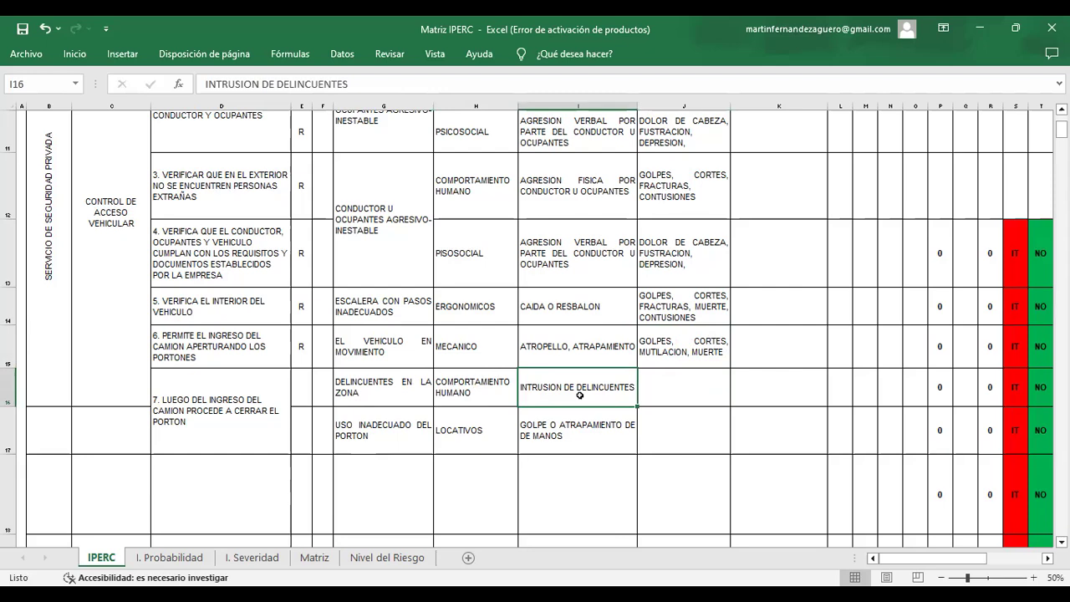
click(674, 402)
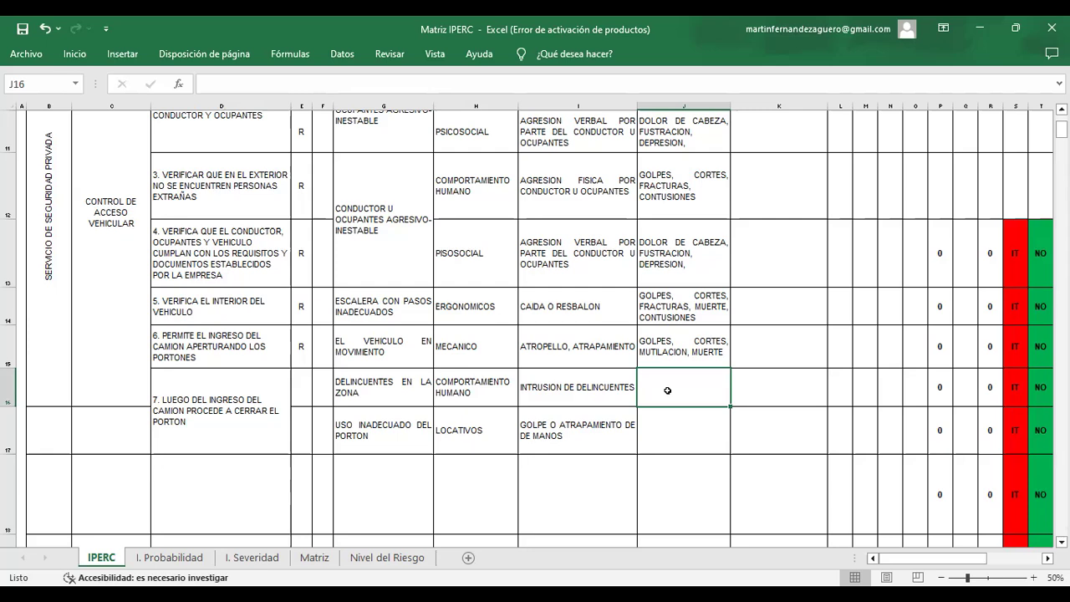
text(GOLPES)
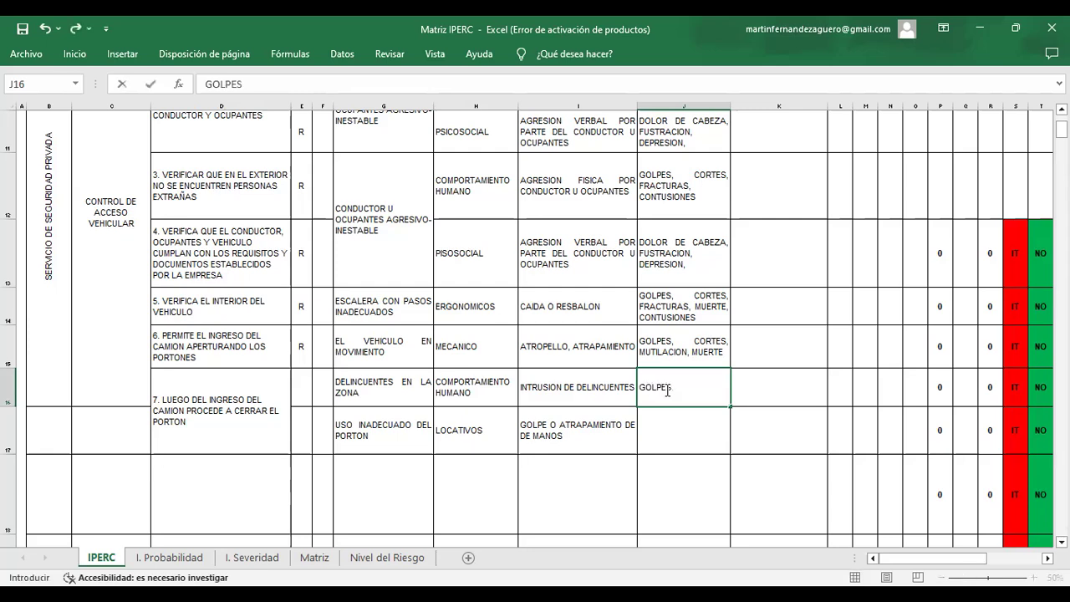
text(CORTES, MUERTES)
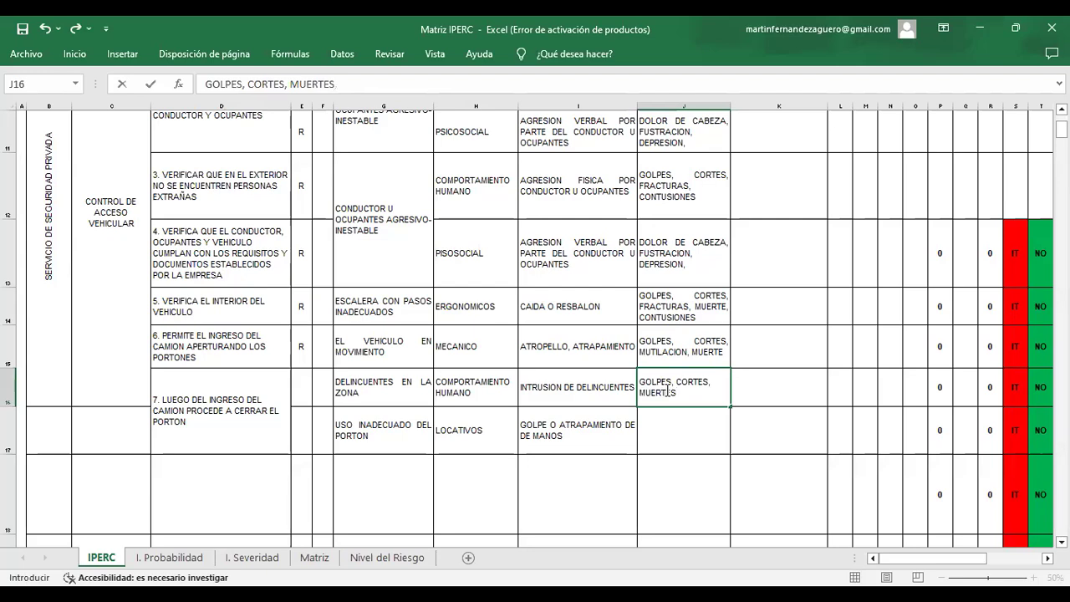
key(Return)
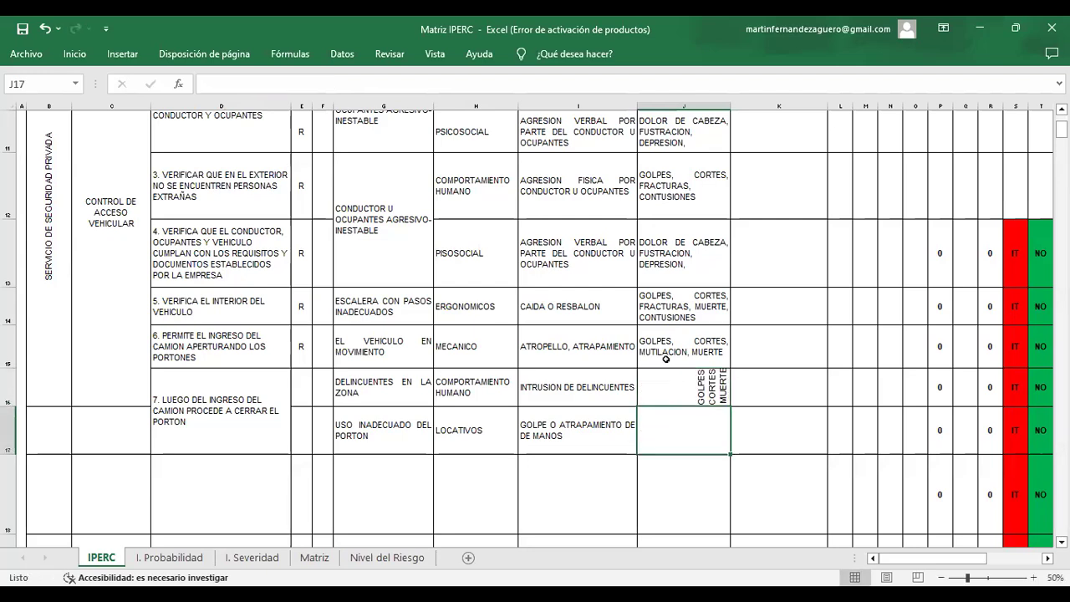
Fill the injury entry from J15 down into J16 and shorten the copy to "GOLPES, CORTES, MUERTE"
click(666, 358)
drag(730, 369, 729, 403)
double_click(665, 393)
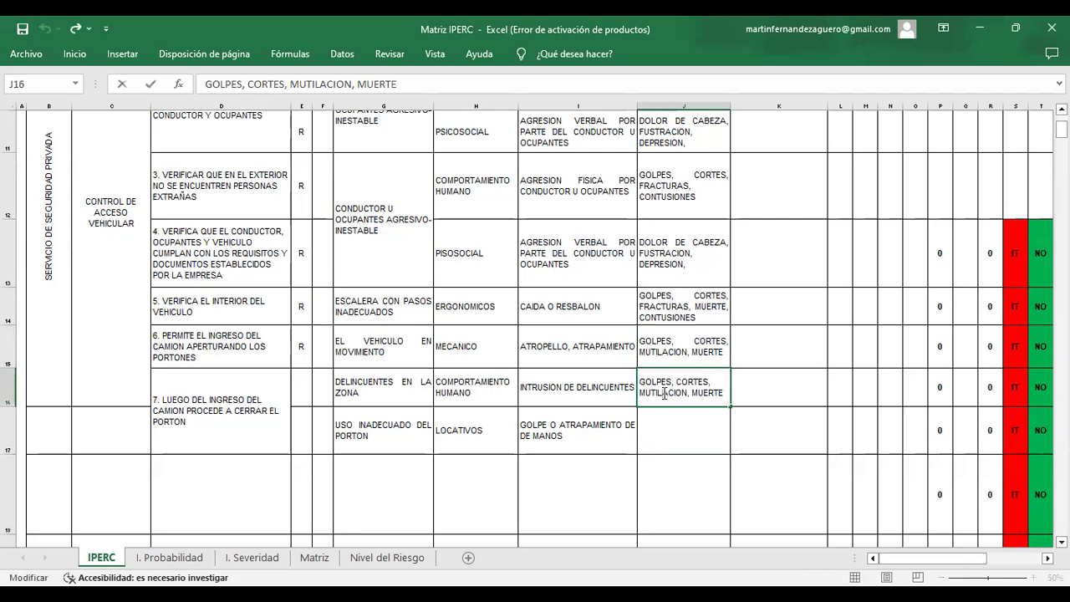
double_click(665, 393)
key(Delete)
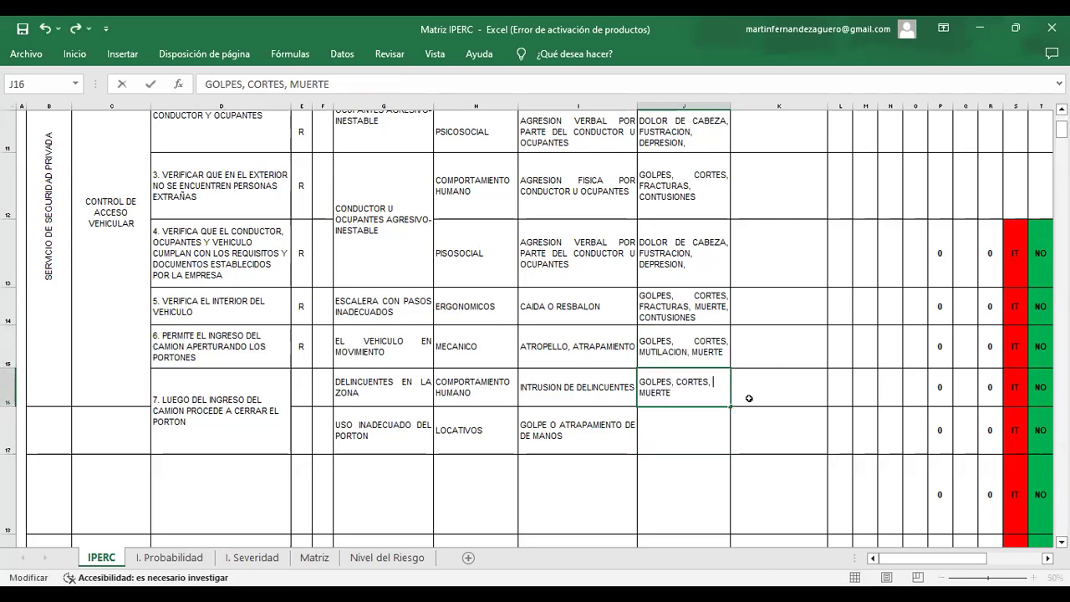
Enter "CORTE EN LA MANO, INMOVILIZACION, FRACTURA EN LOS DEDOS" as the injury in J17 for the gate misuse hazard
click(365, 438)
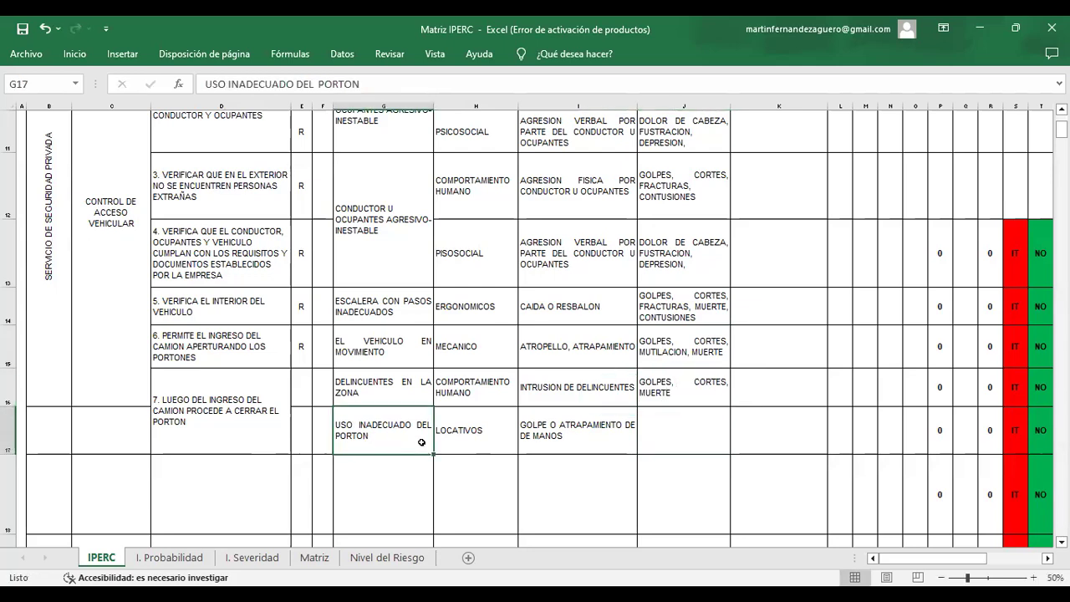
click(573, 438)
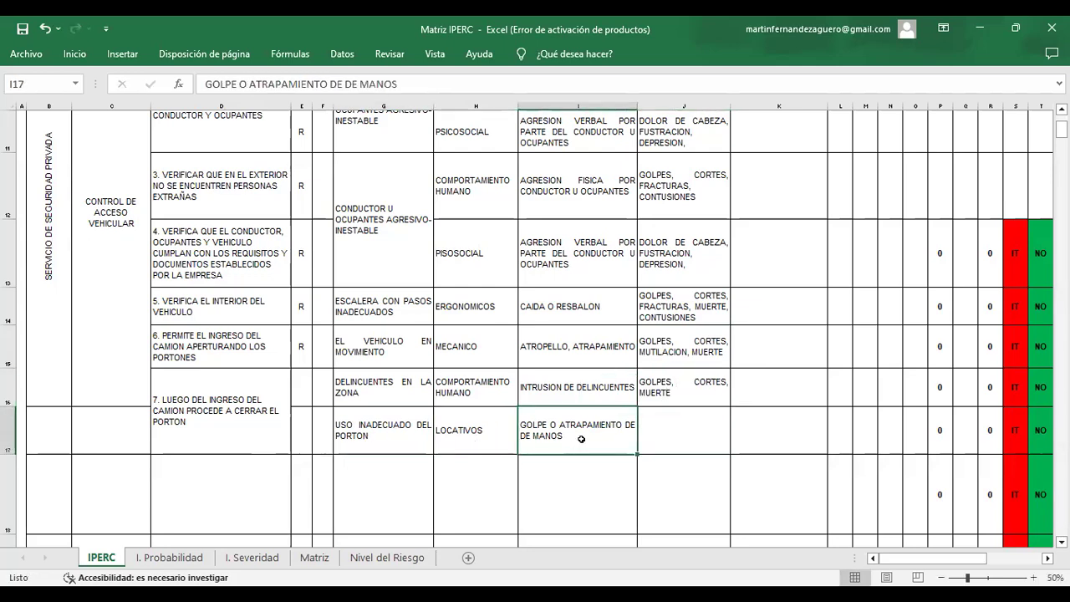
click(678, 431)
text(CORTE EN LA MANO, INMOVIL)
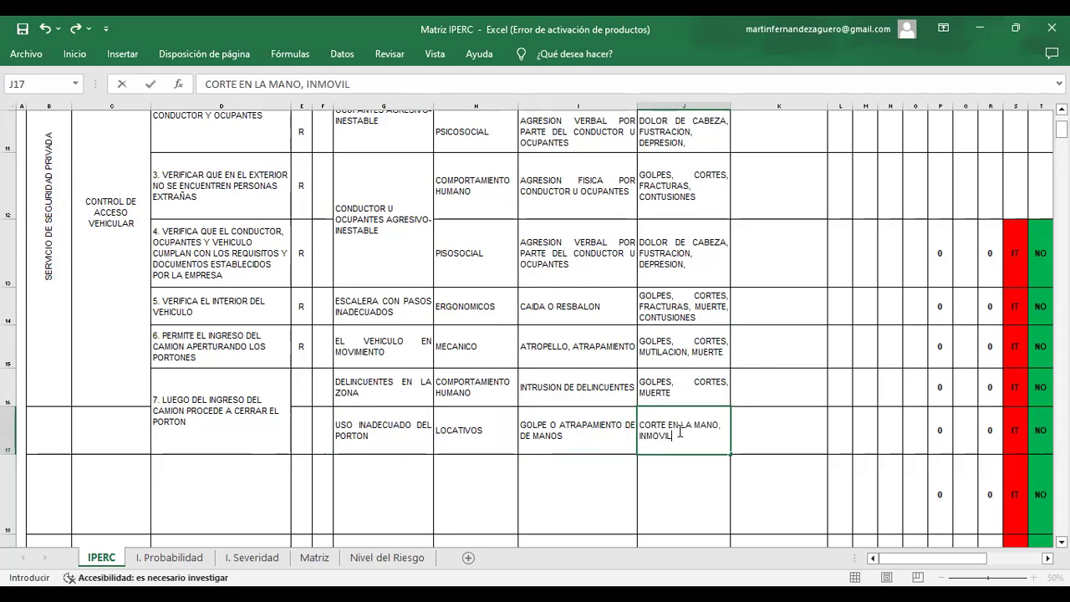
text(IZACION, FRACTURA)
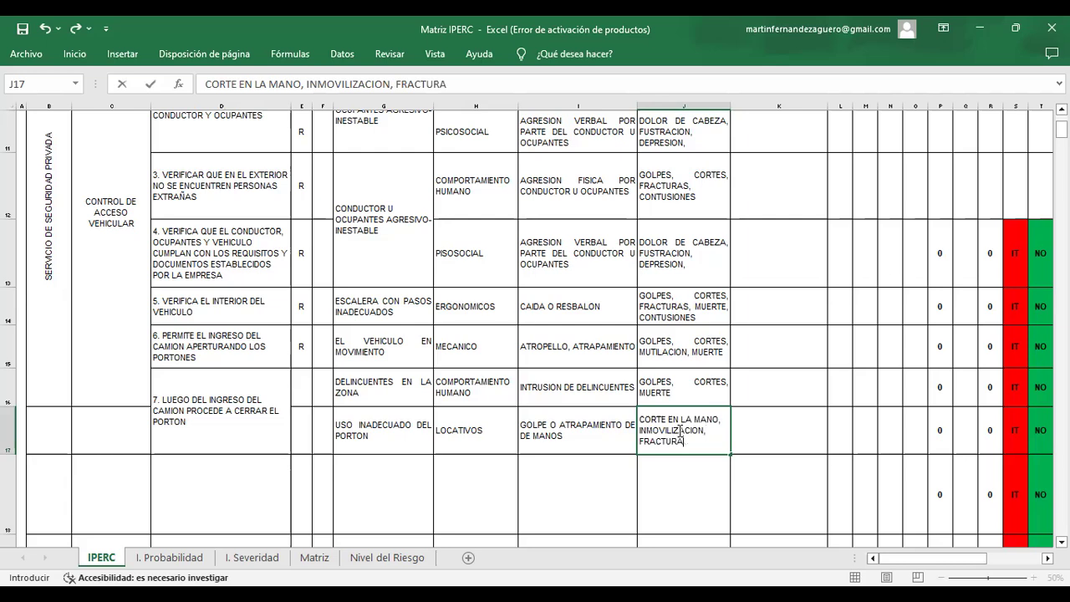
text( EN LOS DEDOS)
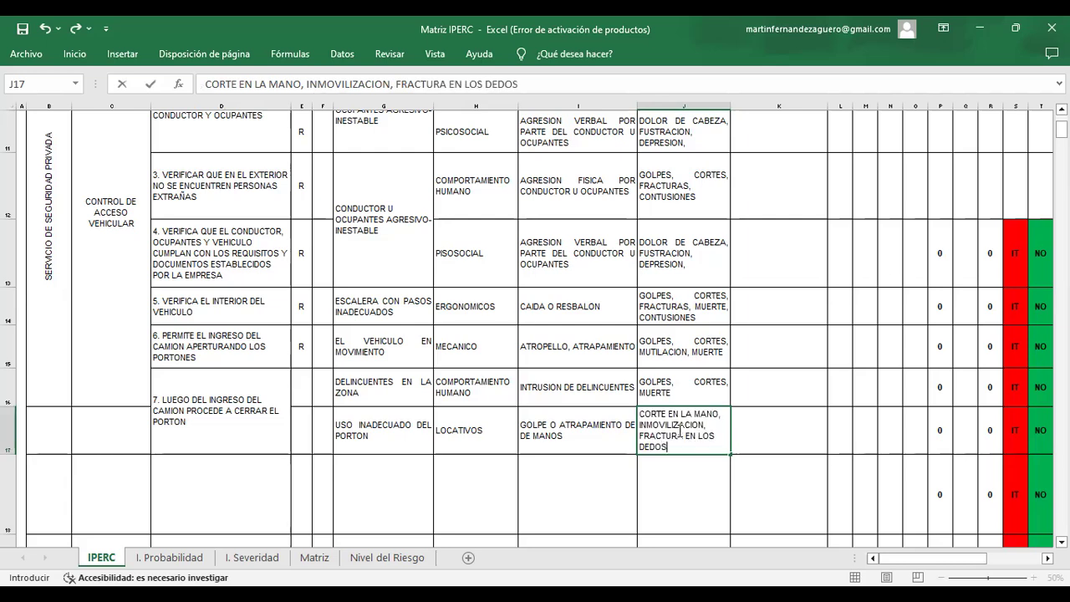
key(Return)
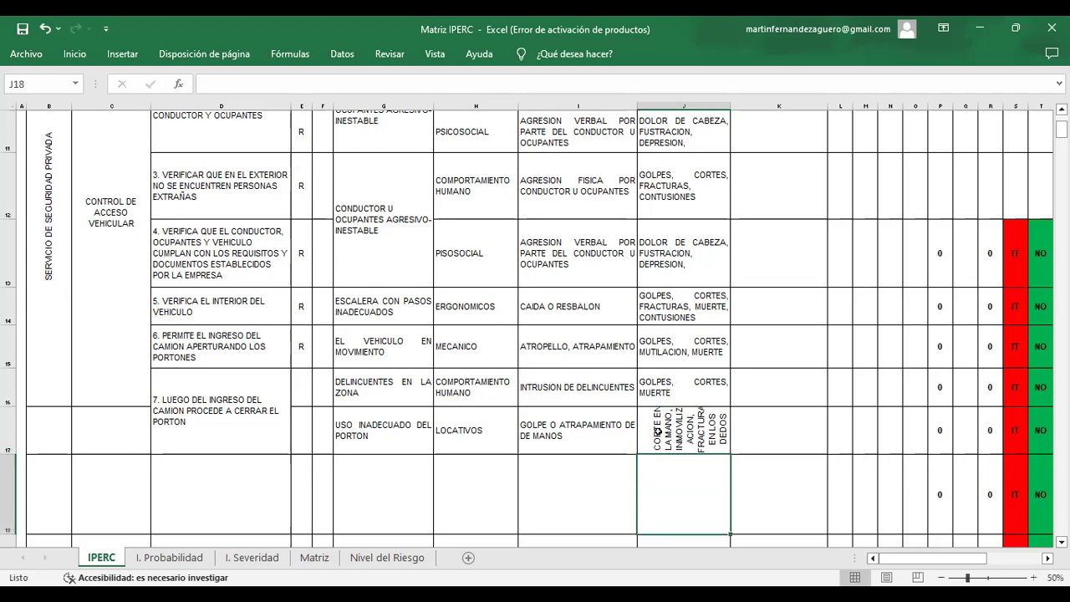
Fill J16 down into J17 and replace the copied text with "GOLPE EN LA MANO, CORTES , FRACTURAS EN LOS DEDOS"
click(673, 386)
drag(730, 407, 727, 436)
click(677, 430)
text(GOLPE EN LA)
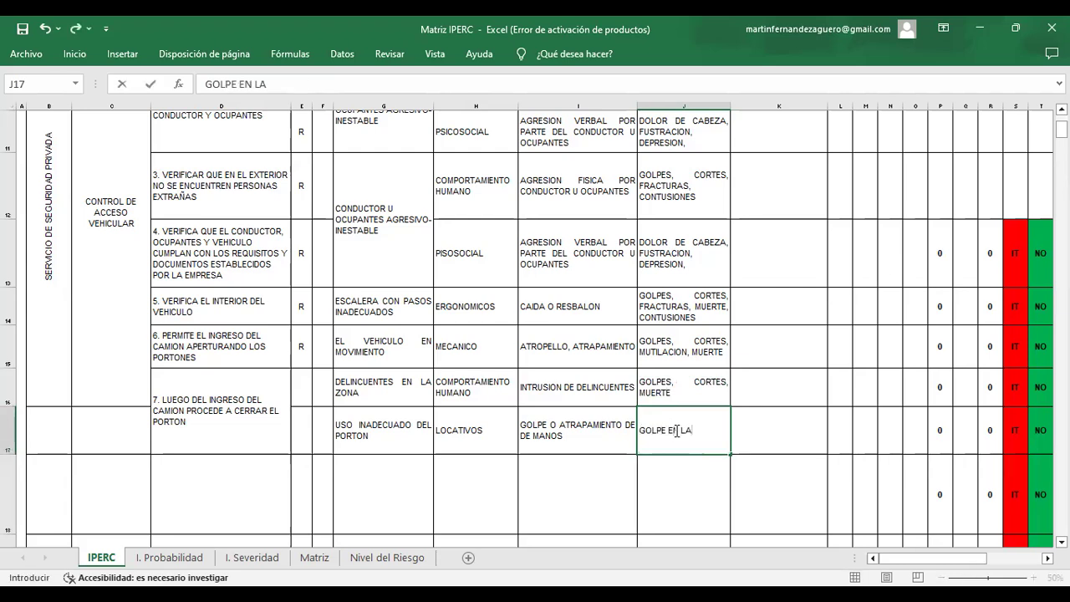
key(BackSpace)
text(A MANO, CORE)
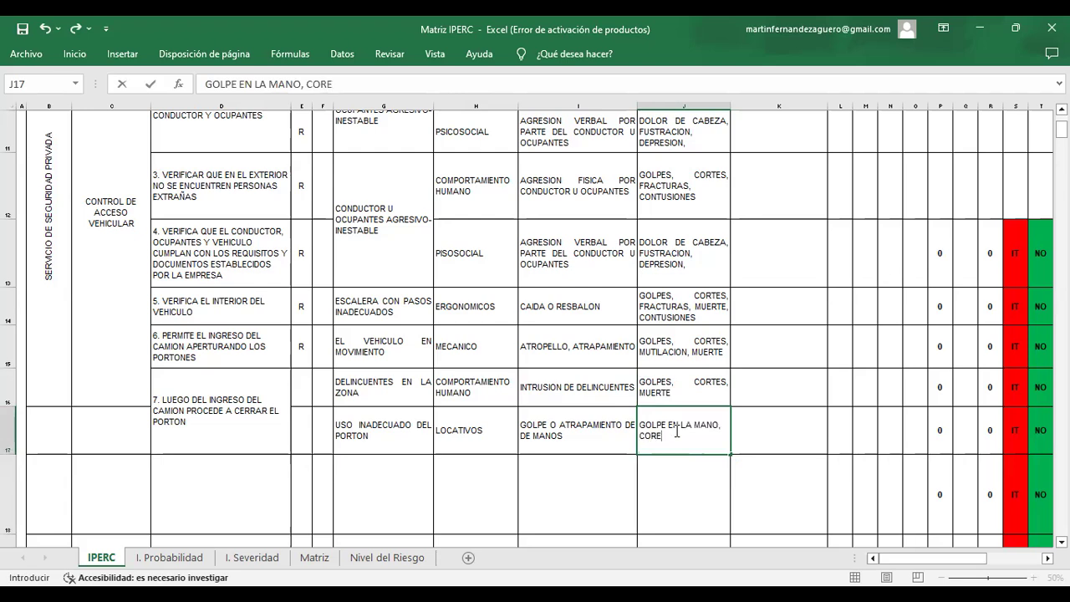
key(BackSpace)
text(TES , FRACTURAS EN LOS DEDOS)
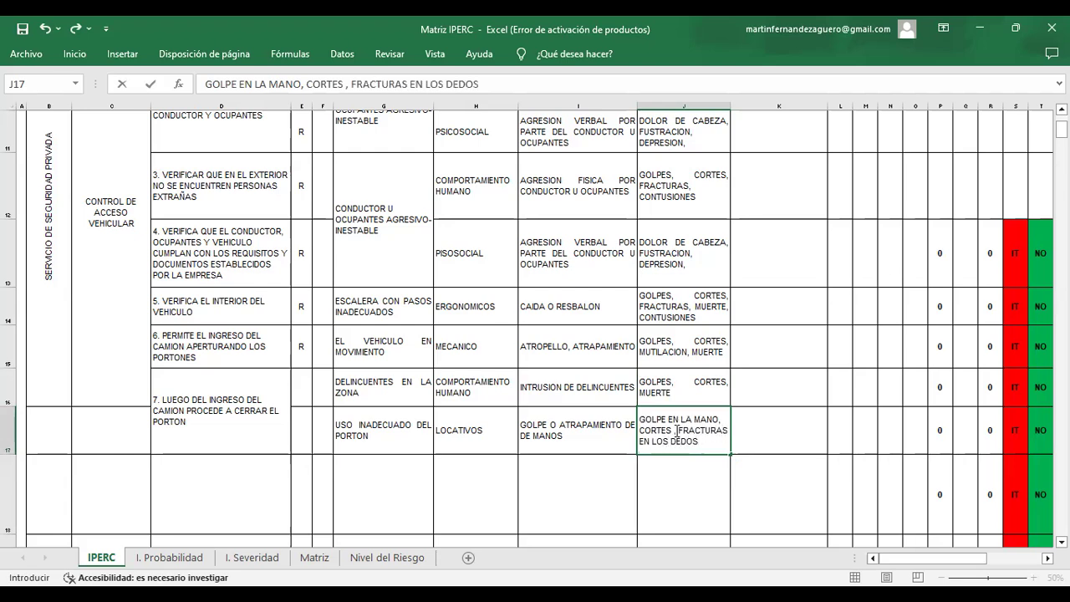
click(790, 374)
Enter "LEY DE SEGURIDAD Y SALUD EN EL TRABAJO" as the legal requirement in K10 for the physical aggression risk
scroll(791, 373, up, 1)
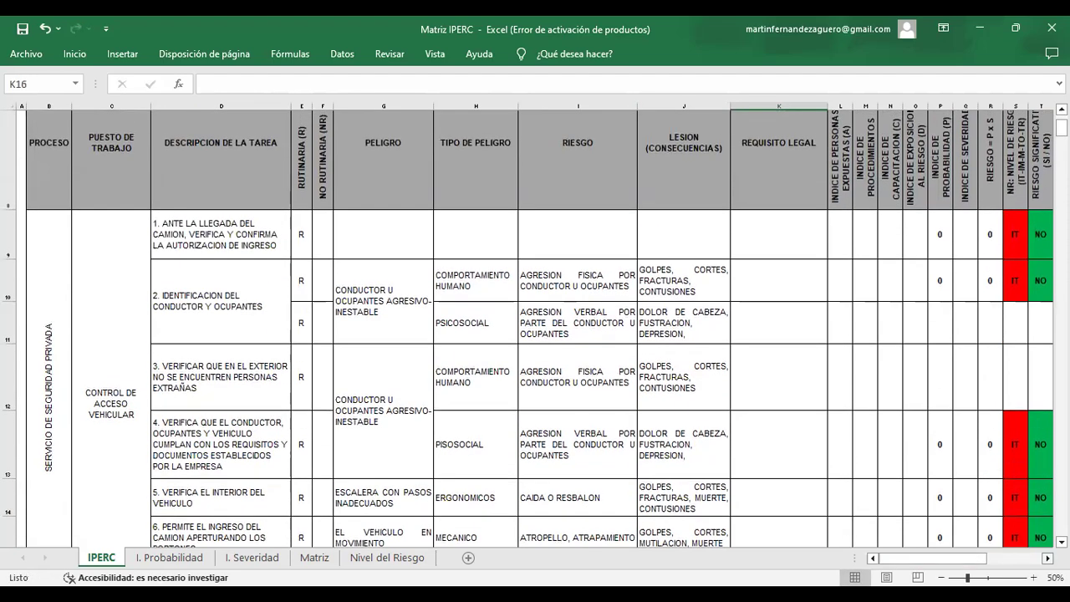
scroll(534, 326, right, 4)
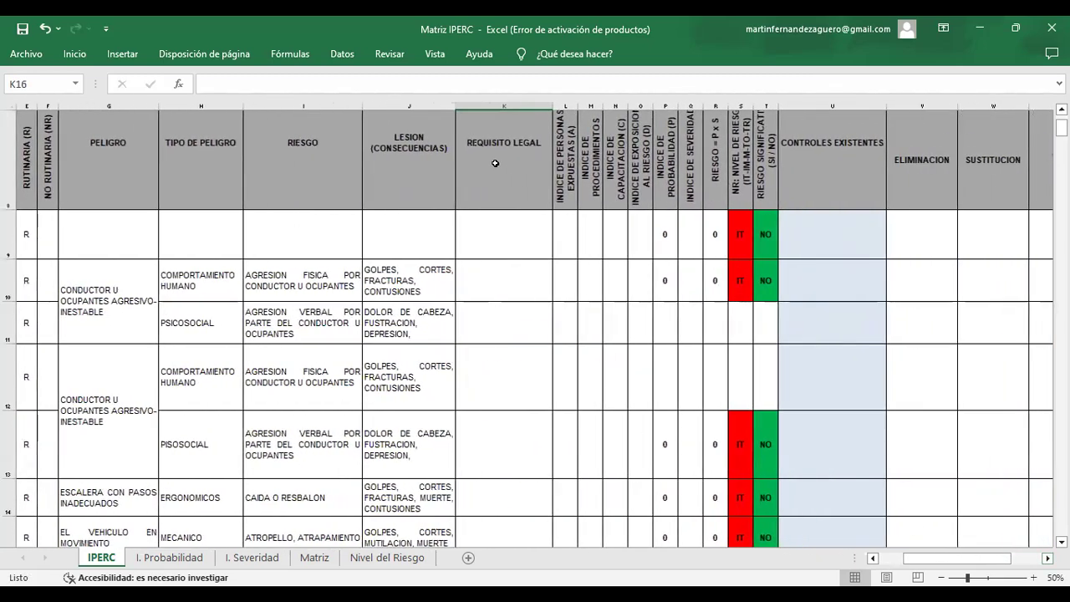
click(509, 279)
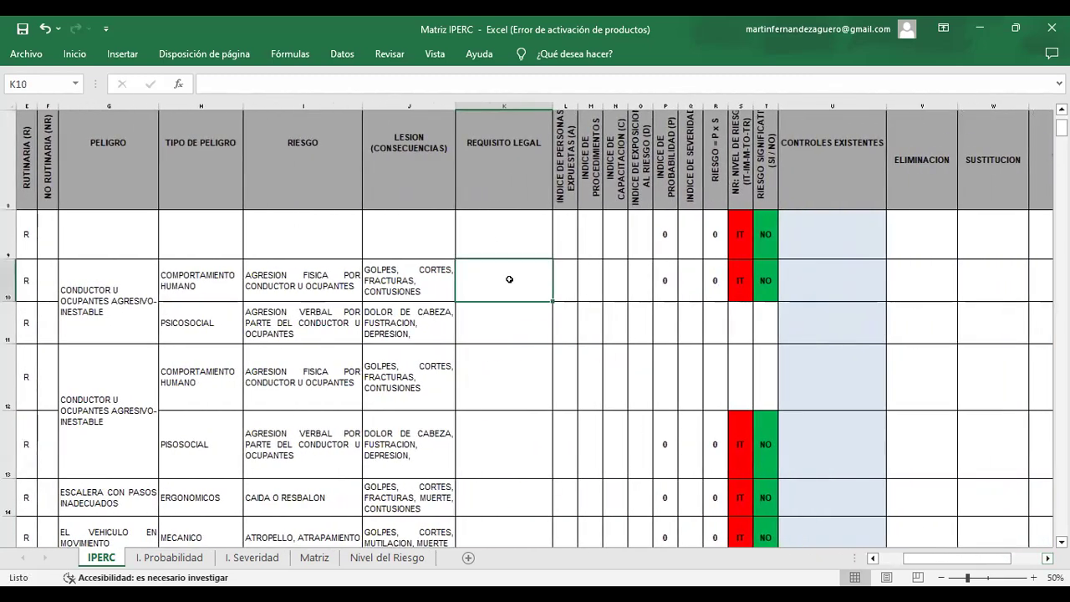
text(LE)
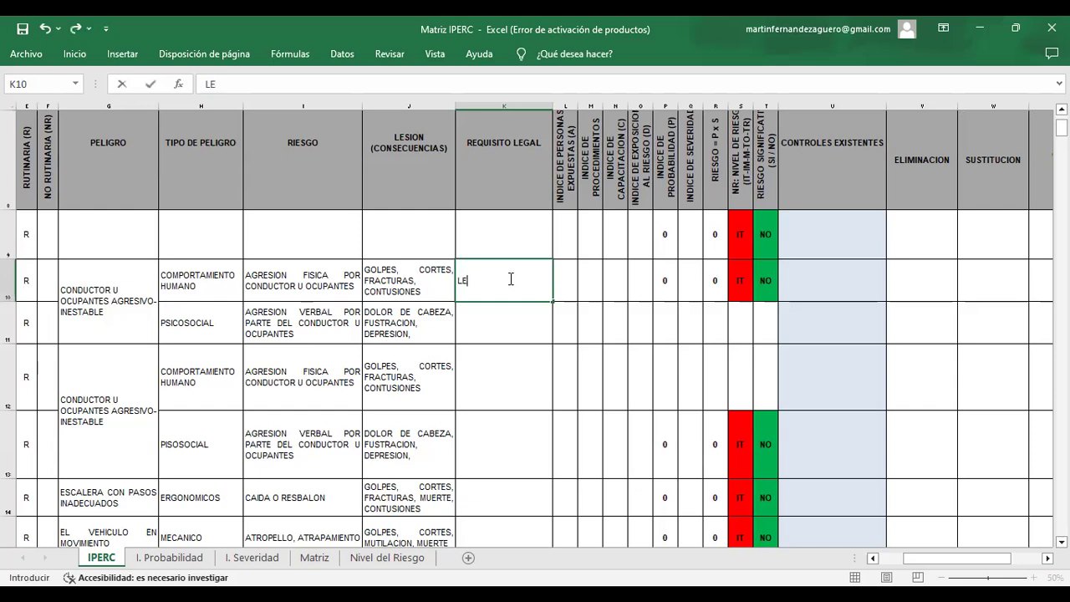
text(Y DE SEGURIDAD Y SAL)
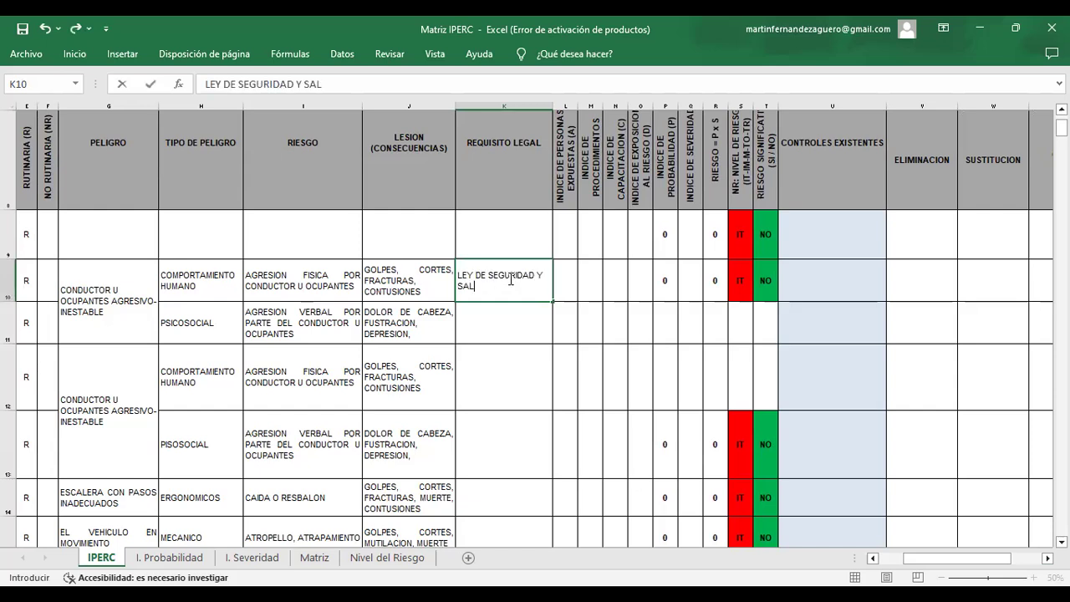
text(UD EN EL TRABAJO)
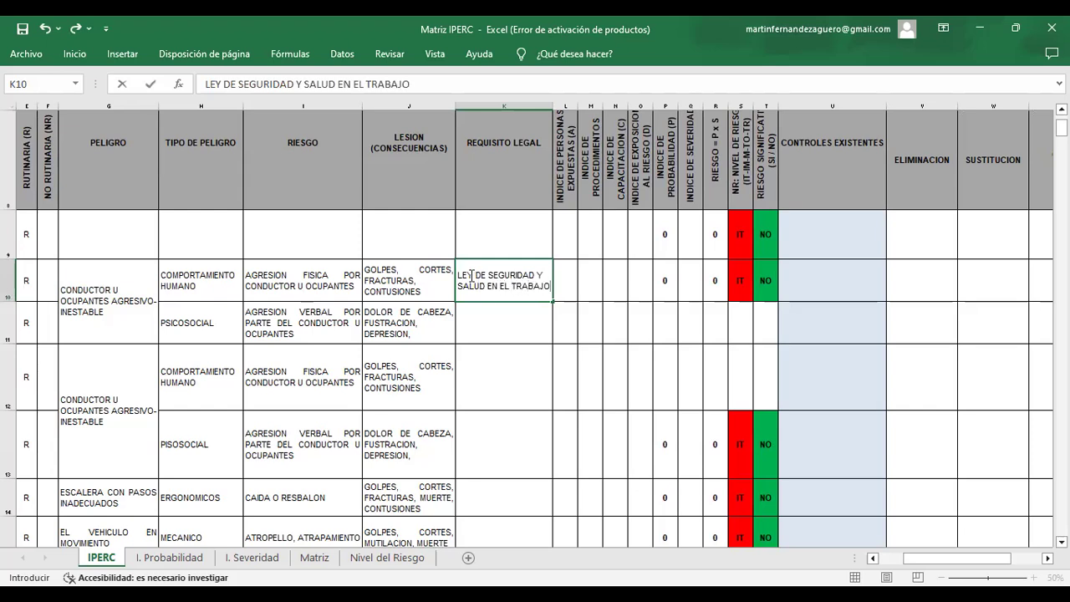
Insert the law number "N° 29783" after "LEY" in K10's legal requirement
click(474, 275)
text(N°)
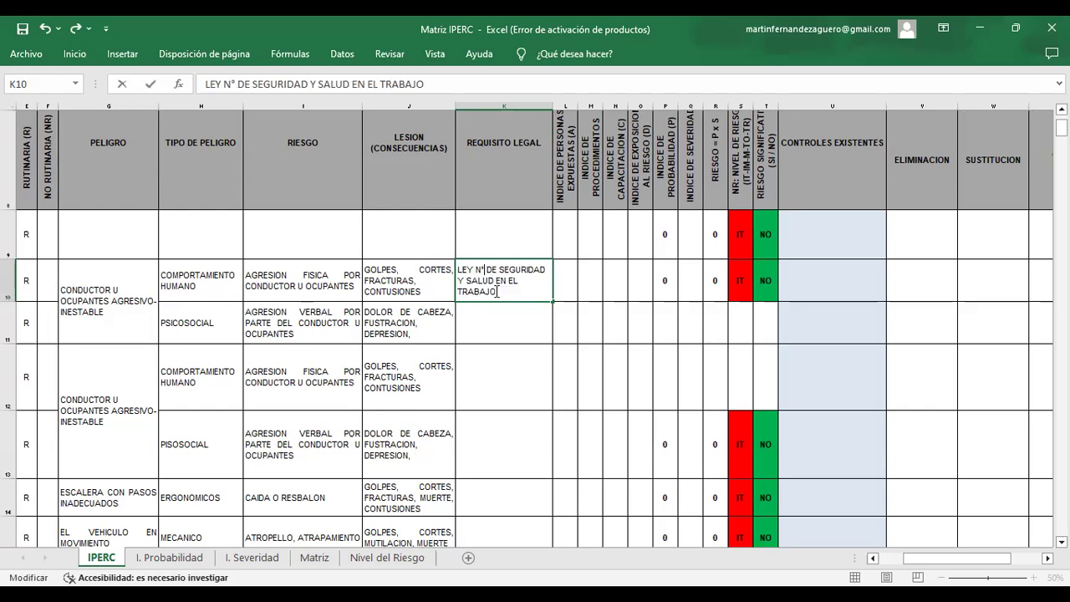
text( 29)
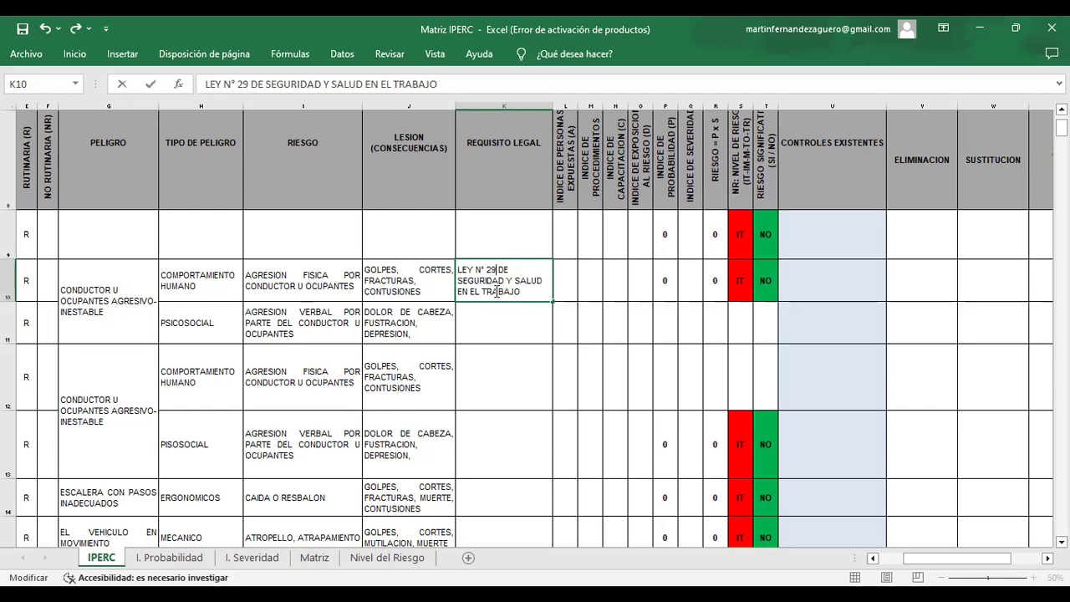
text(783)
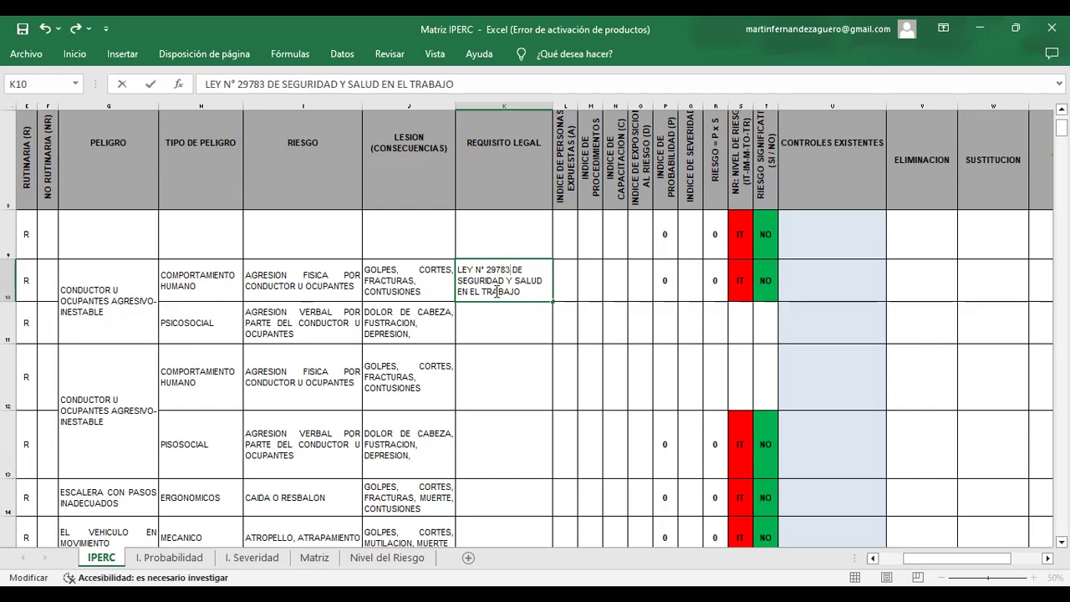
click(521, 341)
Fill the legal requirement from K10 down through K17
click(539, 293)
drag(553, 301, 548, 387)
drag(548, 438, 549, 437)
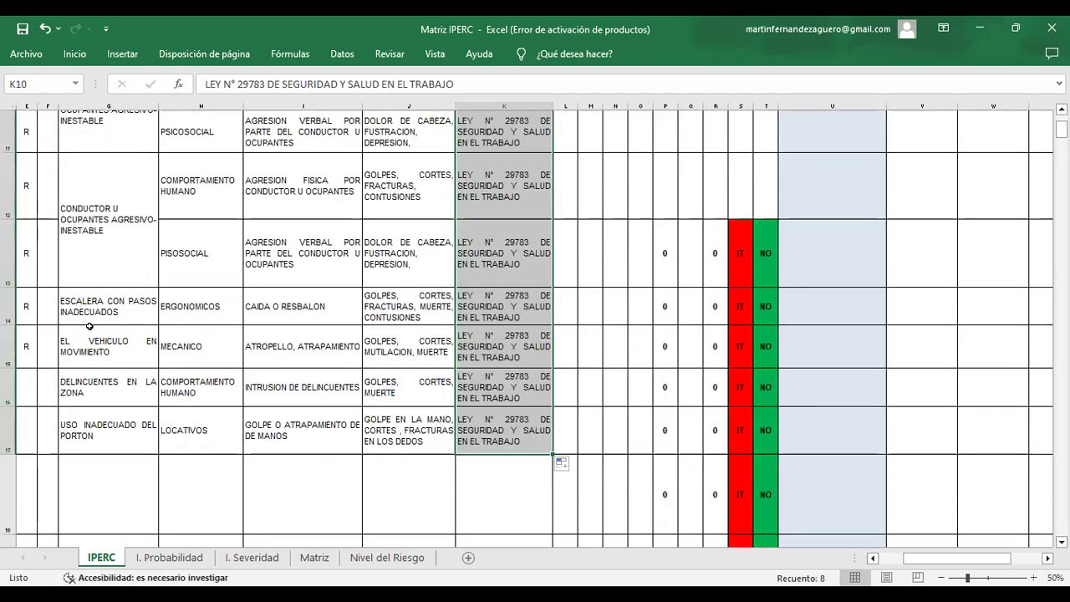
Add "LEY 28773" beneath the existing law in K10, separated by a blank line
scroll(76, 287, up, 2)
double_click(534, 291)
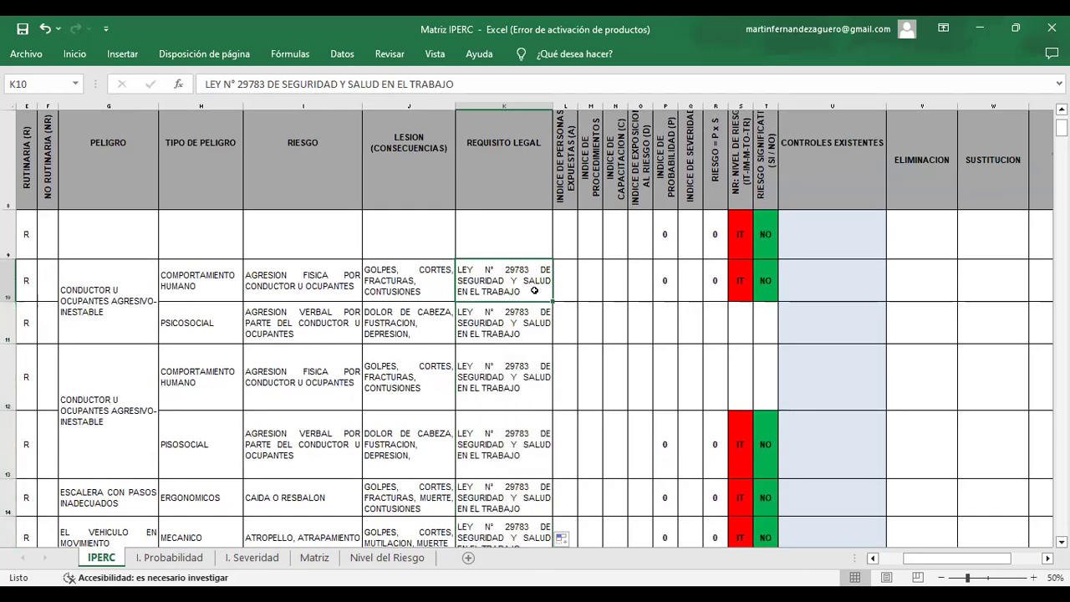
key(alt+Return)
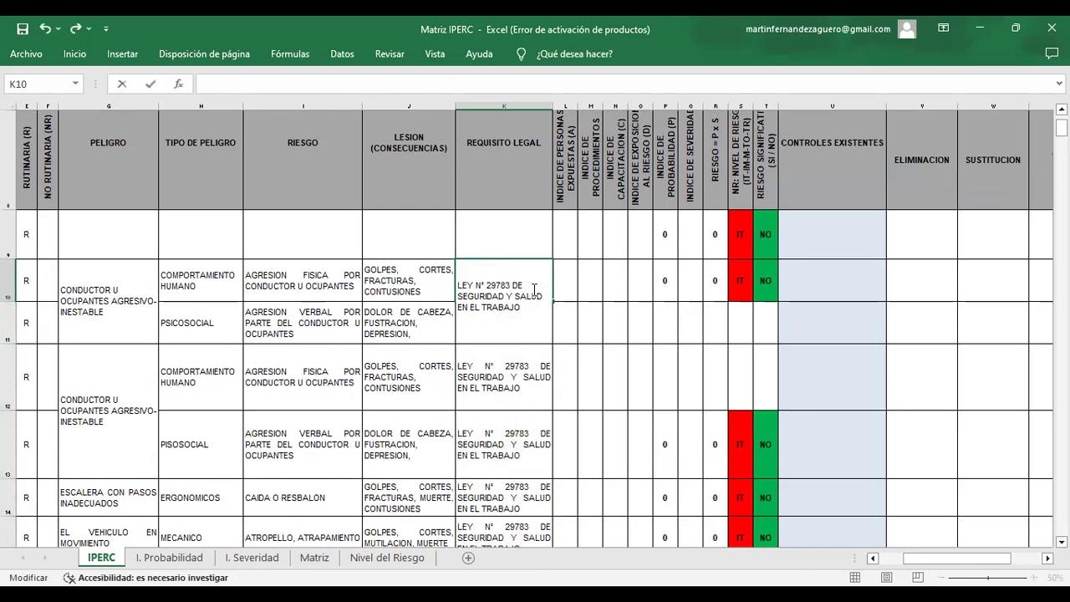
key(alt+Return)
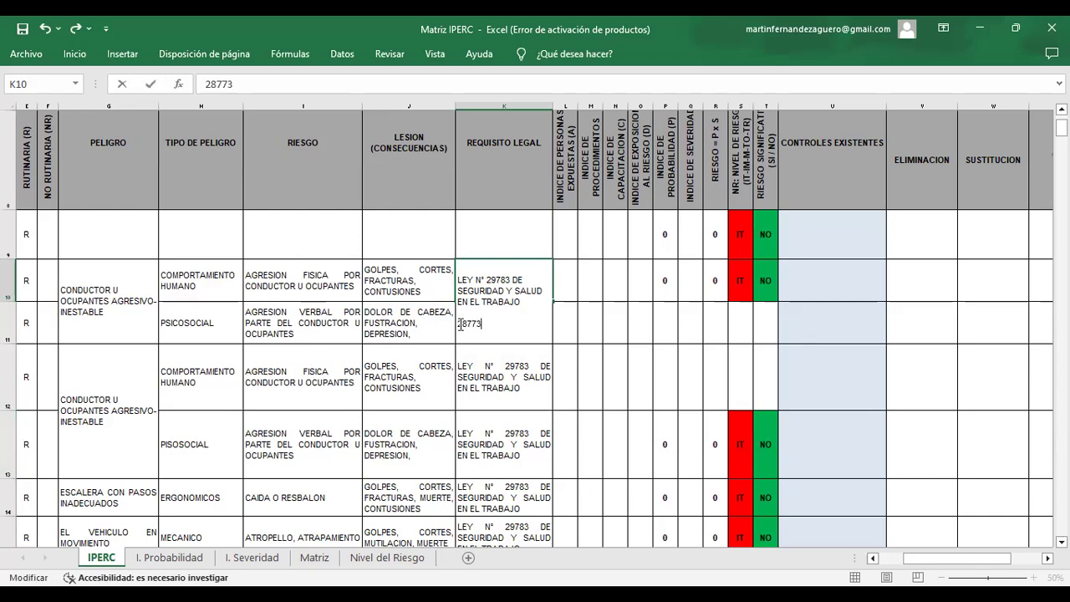
text(LEY)
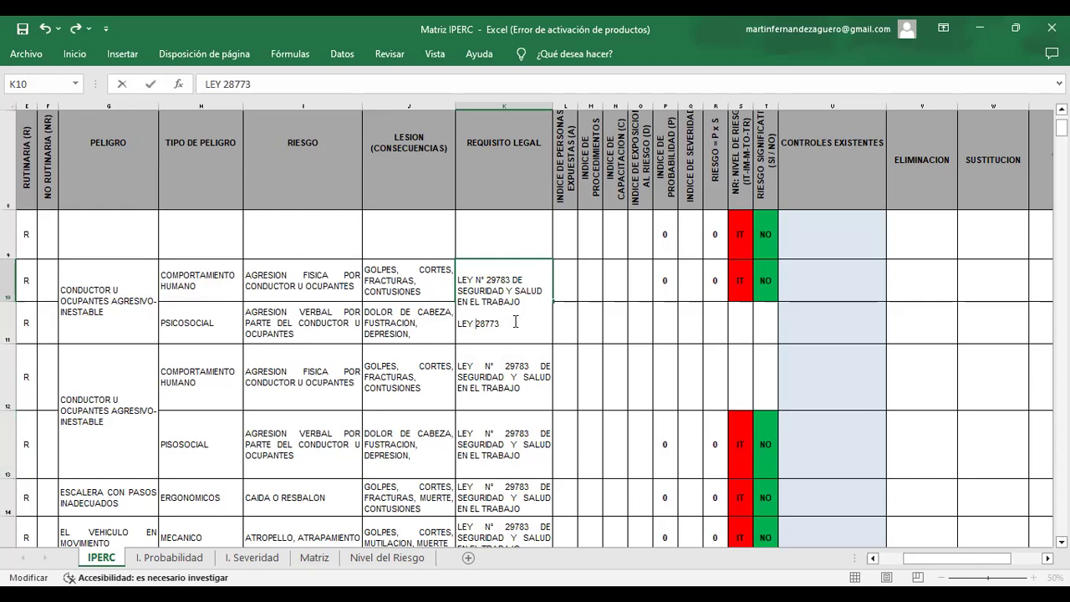
Replace the second legal reference in K10 with "REGLAMENTO DE LA LEY DE SEGURIDAD PRIVADA"
drag(501, 325, 442, 326)
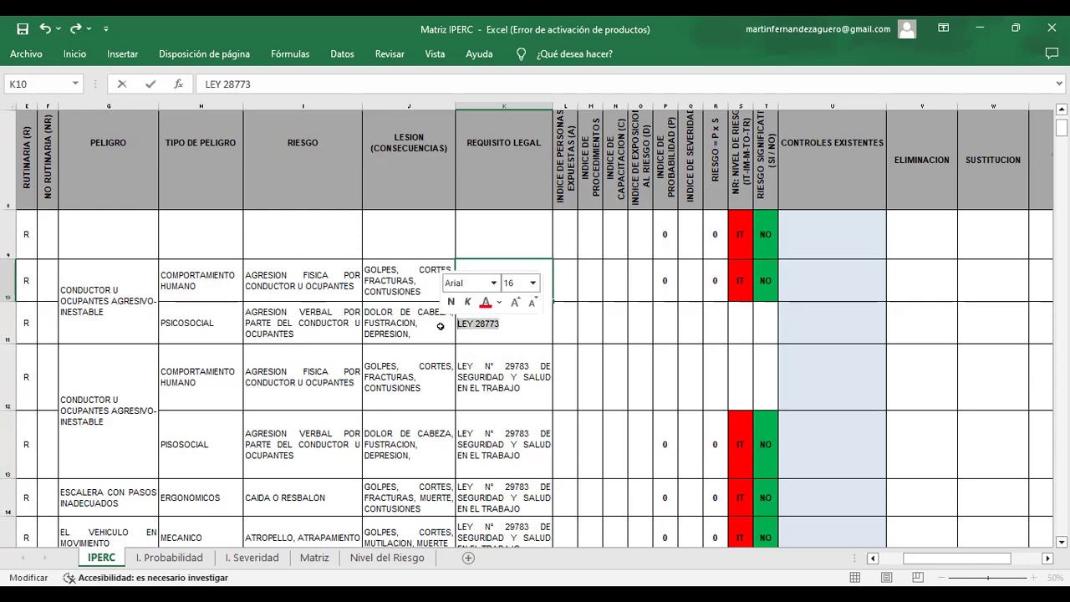
text(DS)
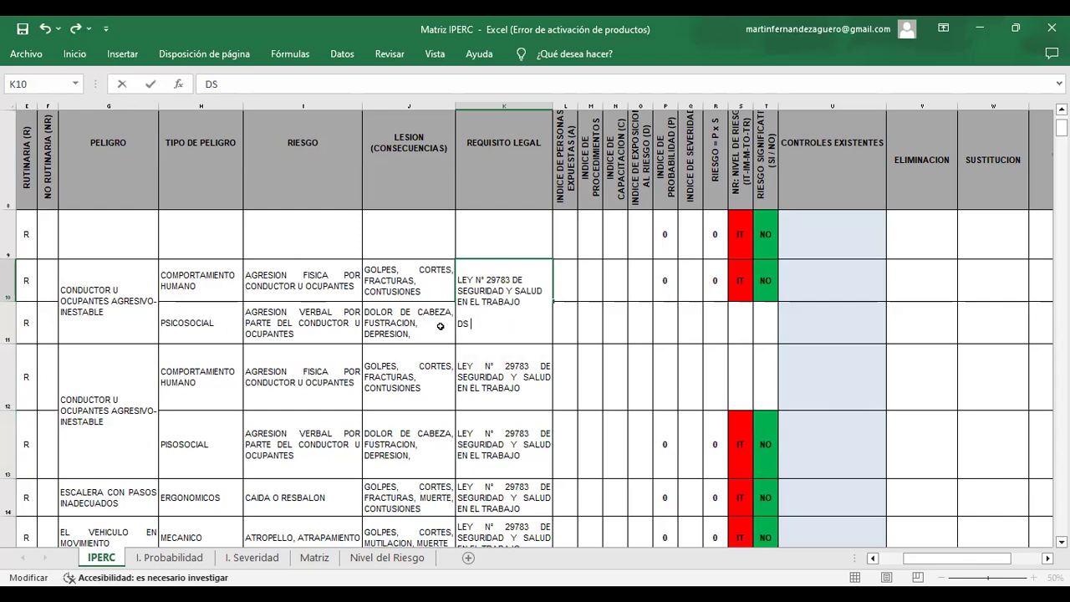
drag(477, 326, 455, 325)
text(REGLAMENTO DE LA)
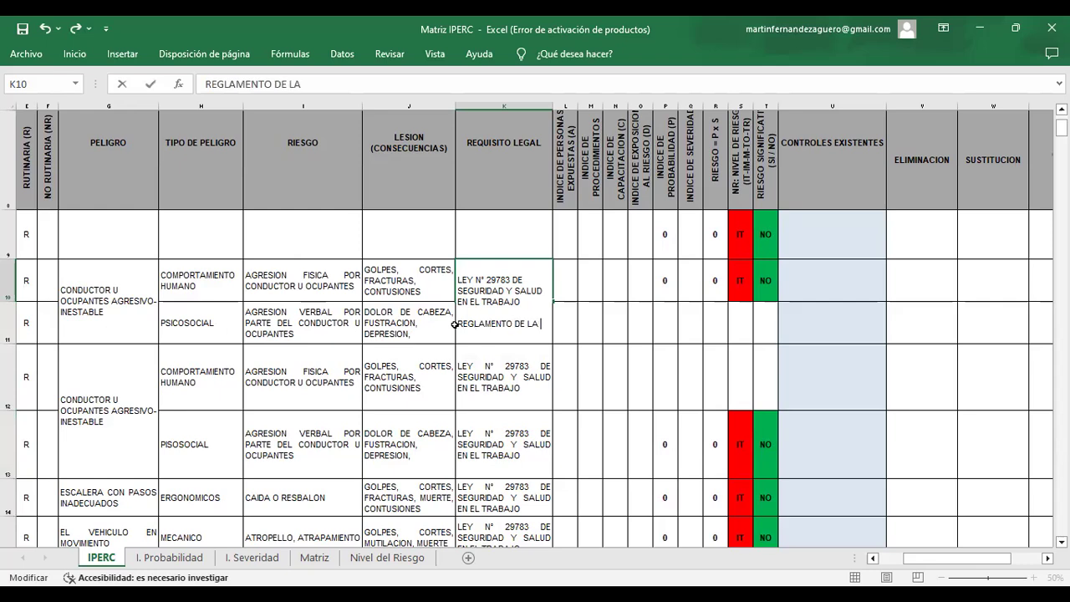
text( LEY DE SEGURI)
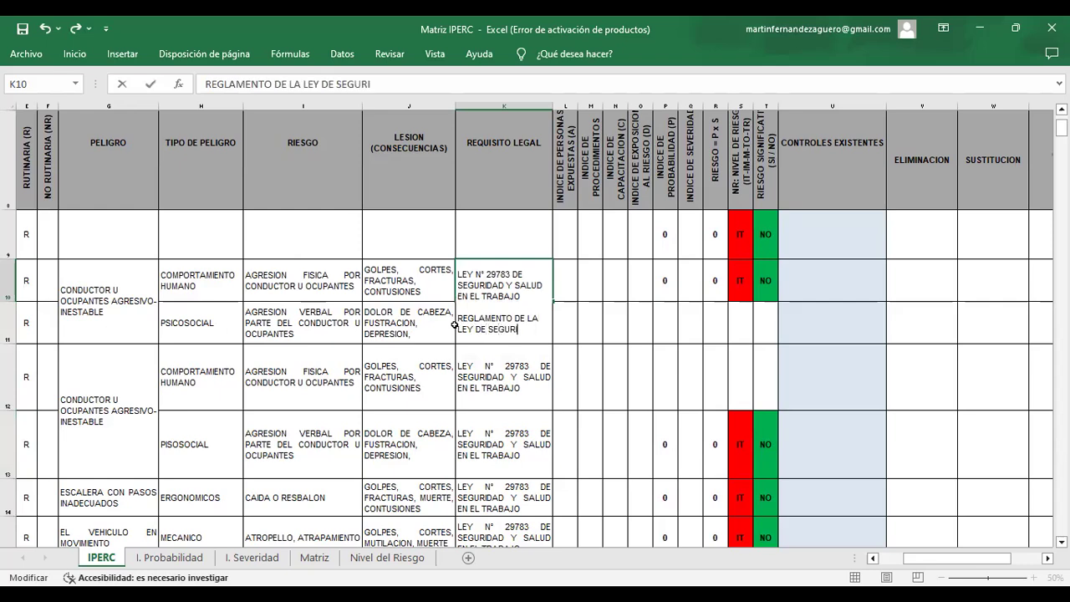
text(DAD PRIVADA)
key(Escape)
click(504, 350)
Increase the height of row 10 and widen column K to fit both legal references in K10
drag(7, 304, 10, 328)
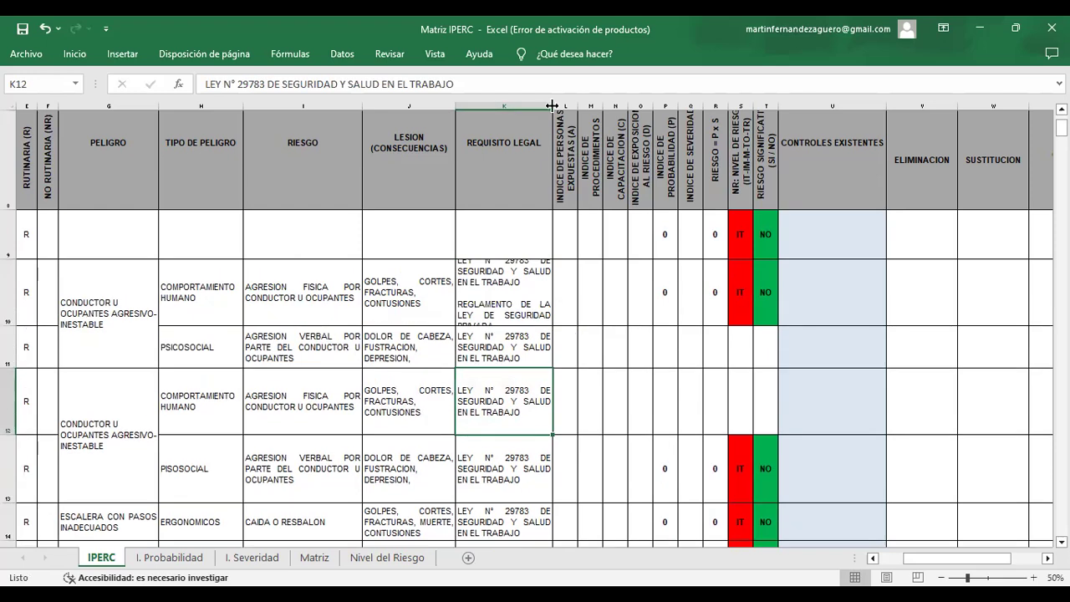
drag(551, 105, 596, 105)
click(520, 282)
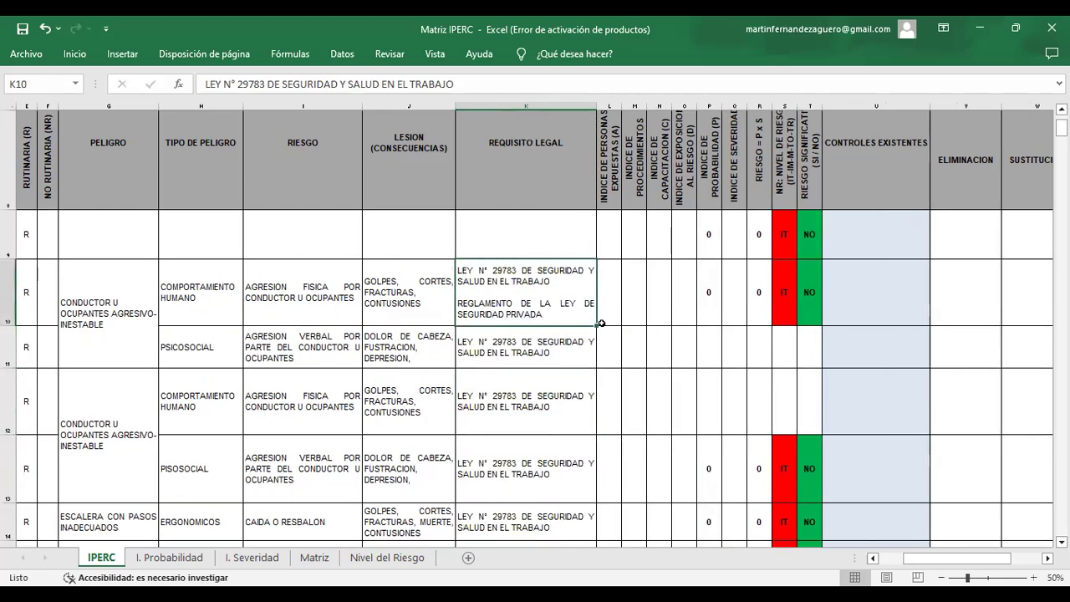
Fill the REQUISITO LEGAL text from K10 down through K17
drag(596, 325, 596, 373)
drag(597, 567, 590, 442)
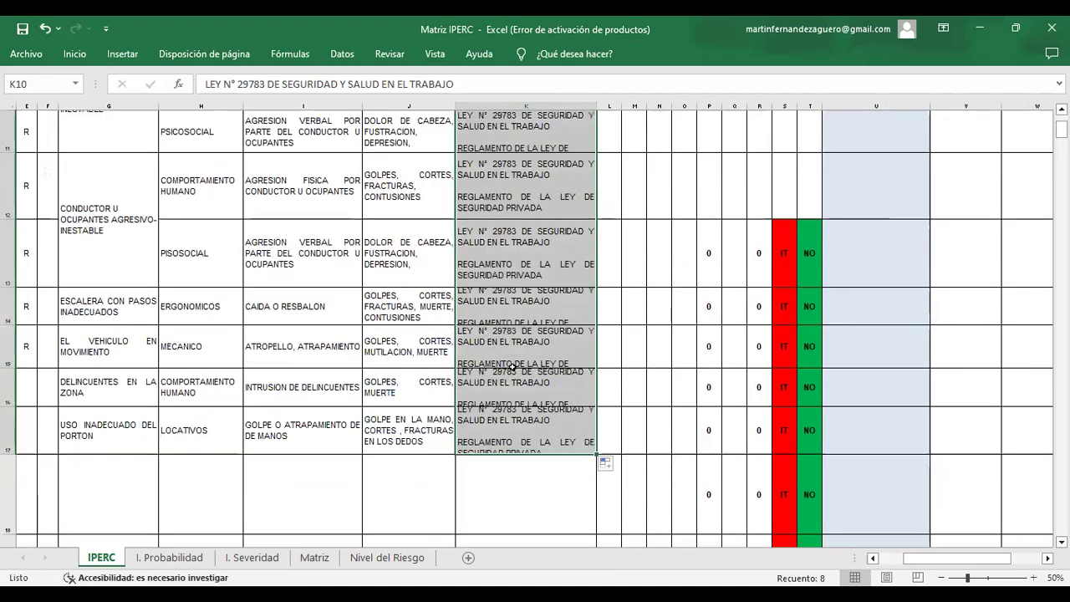
click(526, 302)
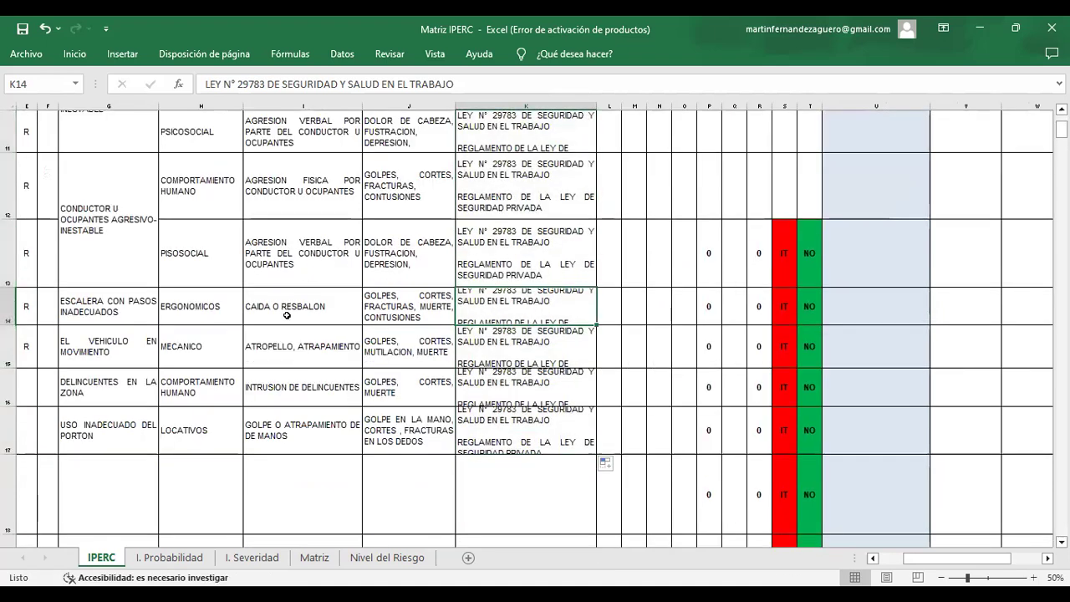
Give rows 10 to 17 one uniform, taller height that fits the full legal requirement text
scroll(287, 315, up, 2)
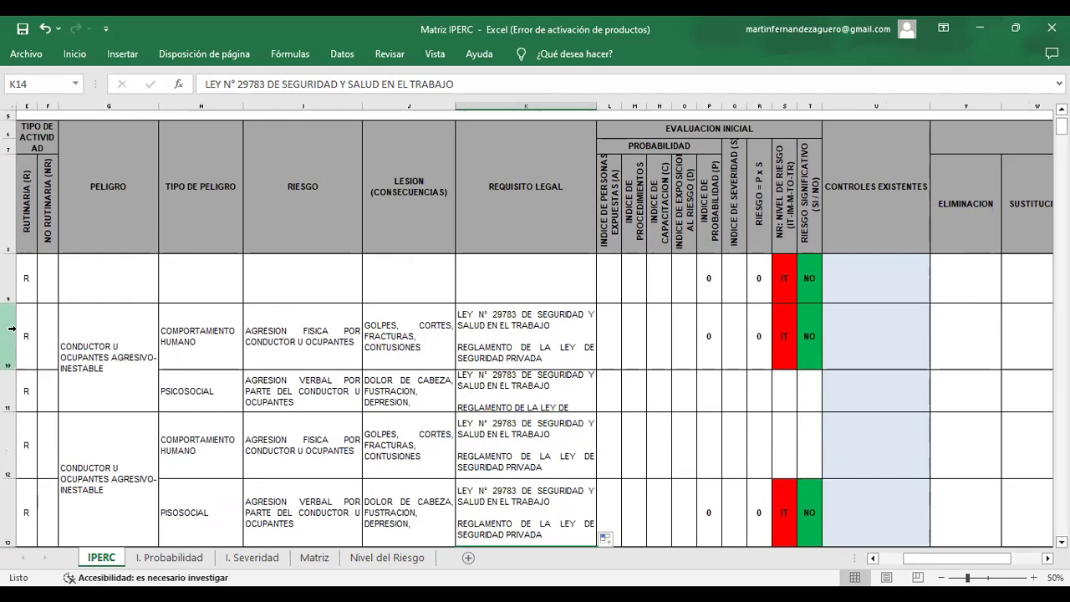
drag(12, 329, 17, 407)
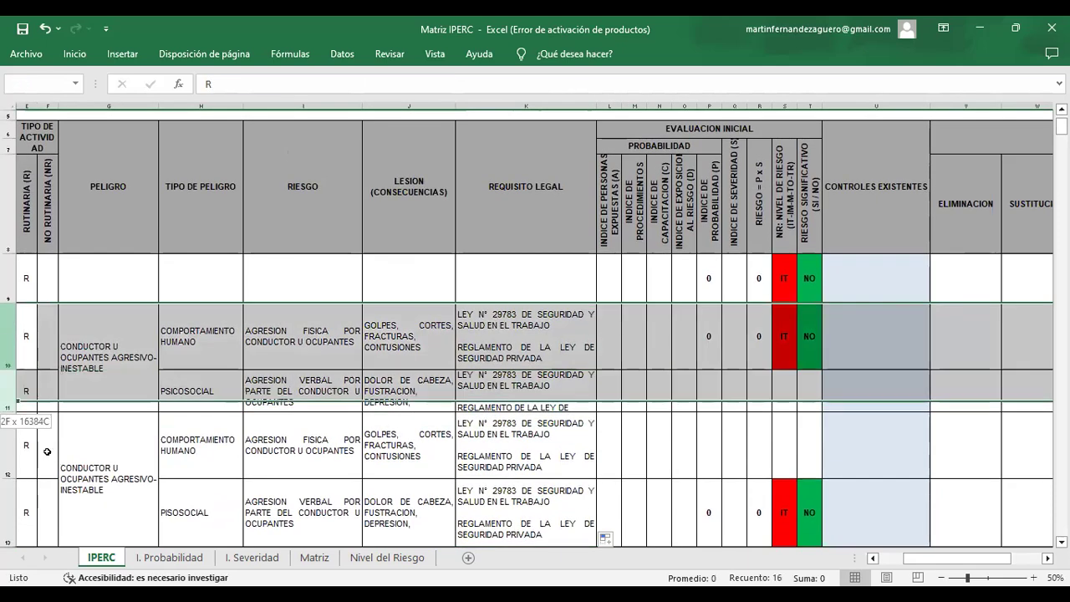
scroll(81, 244, down, 2)
drag(81, 244, 10, 186)
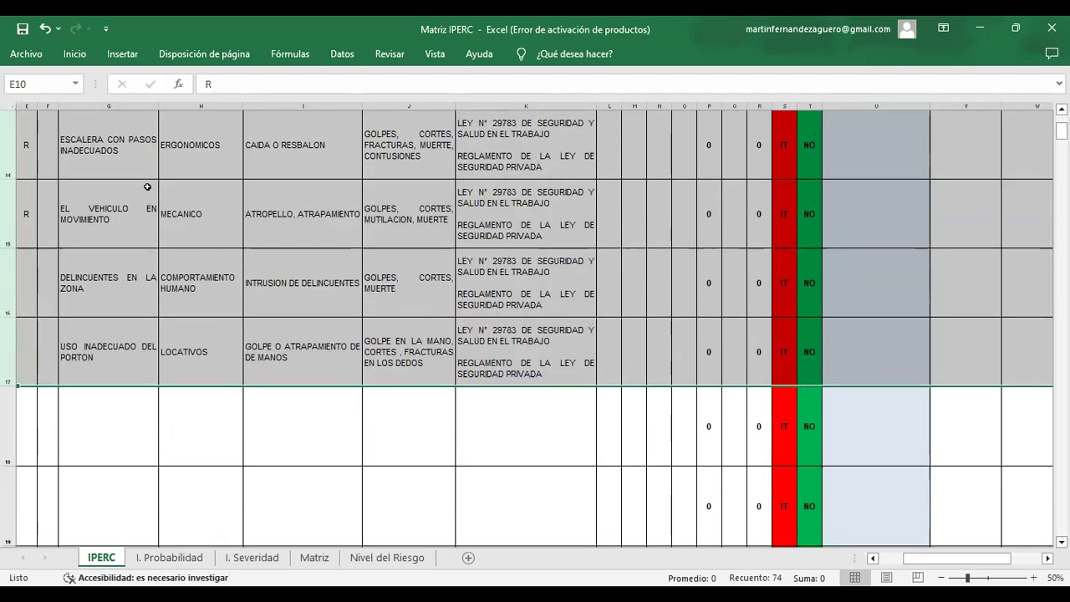
Delete the empty row 9 directly below the table header
scroll(462, 267, up, 5)
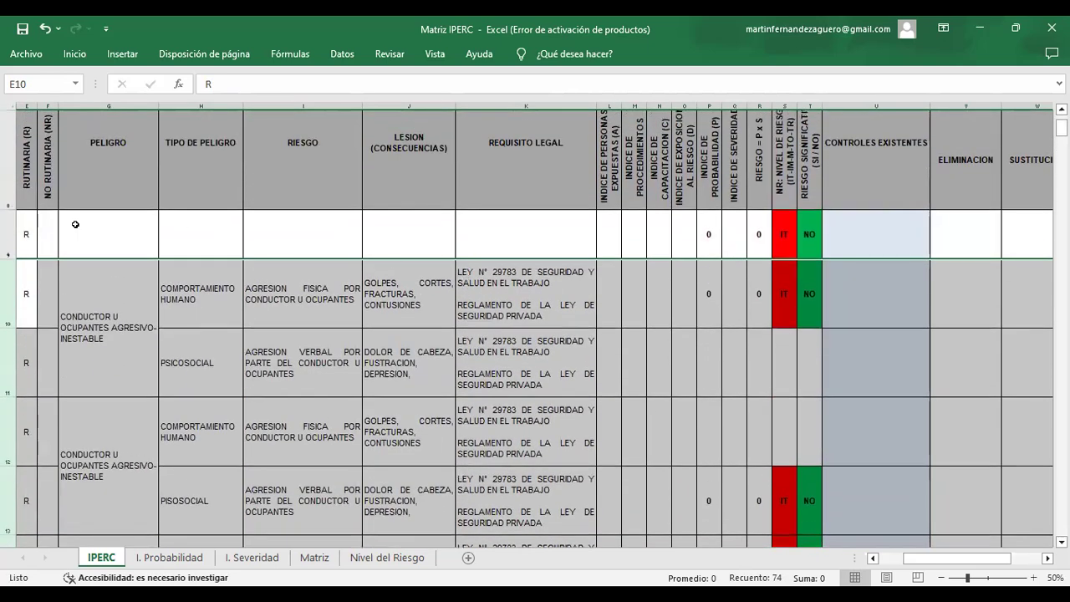
click(6, 235)
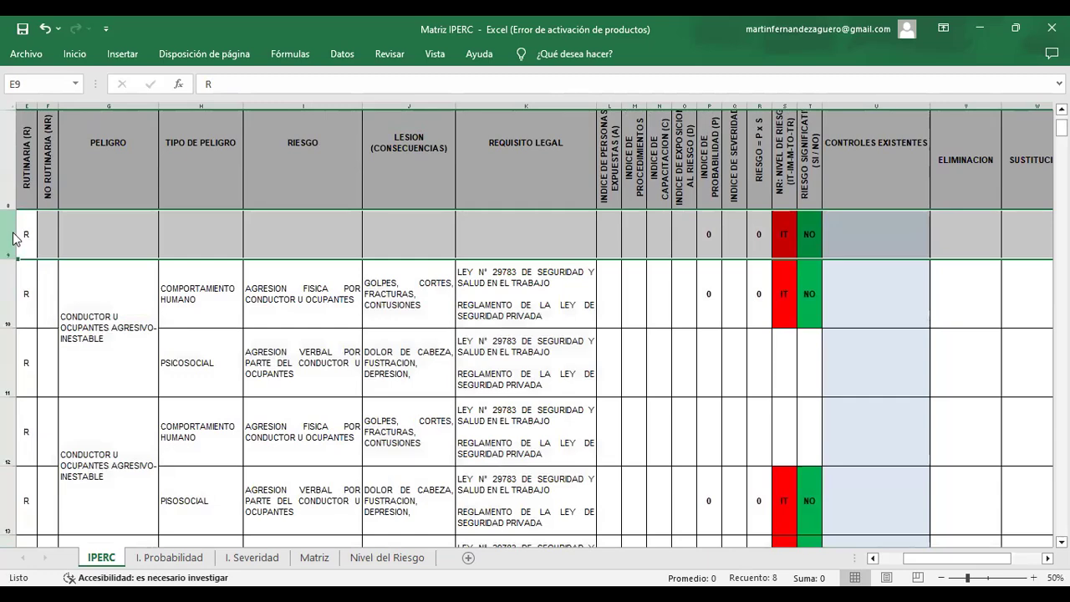
right_click(14, 237)
click(77, 386)
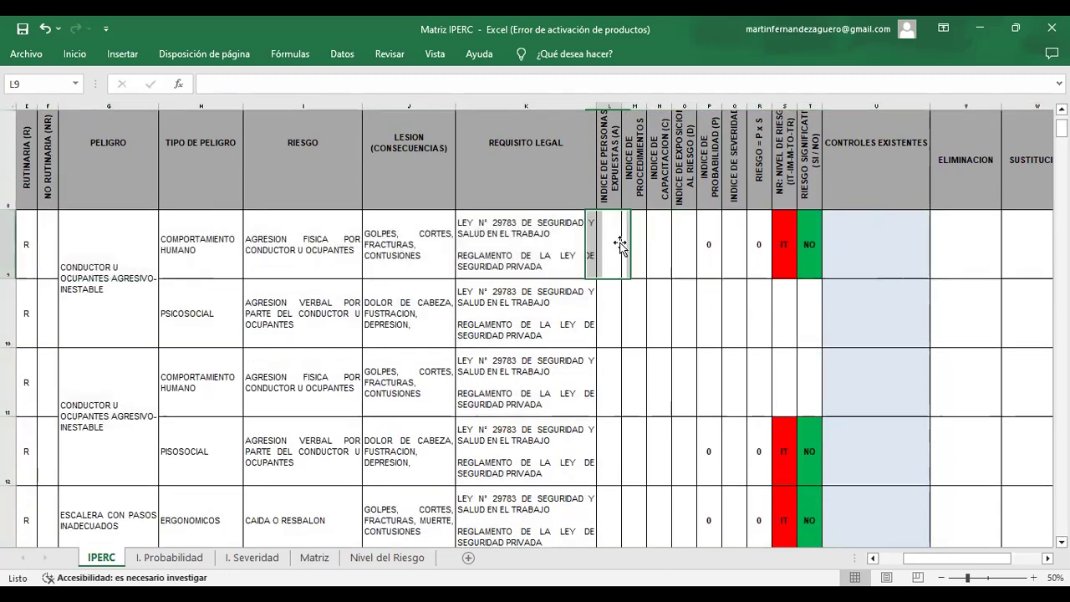
Increase the height of header row 8 slightly to give the vertical index headings more room
click(618, 239)
scroll(535, 326, up, 2)
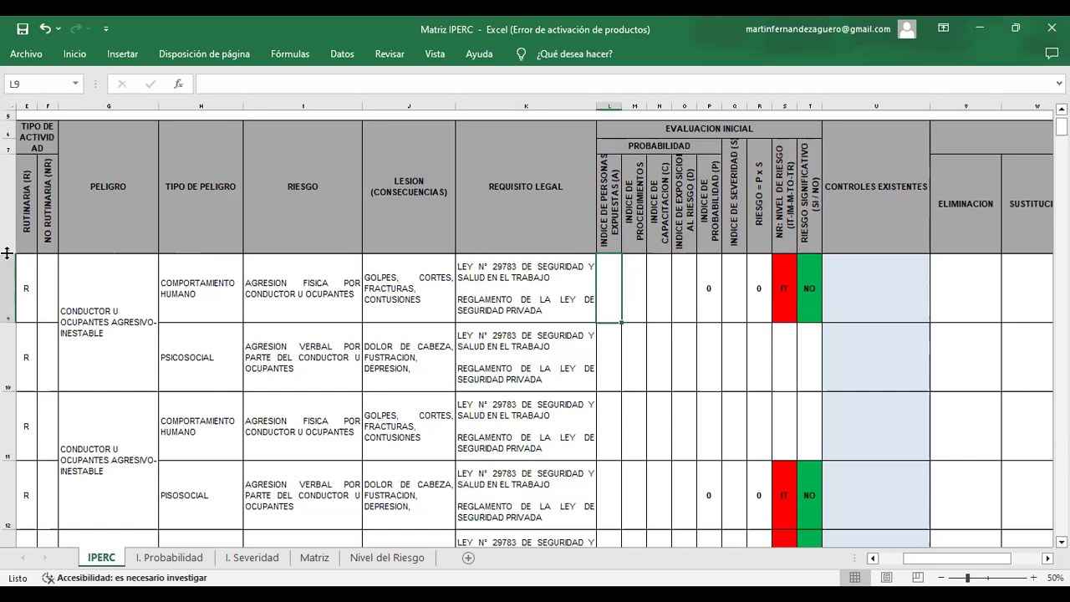
drag(10, 253, 13, 266)
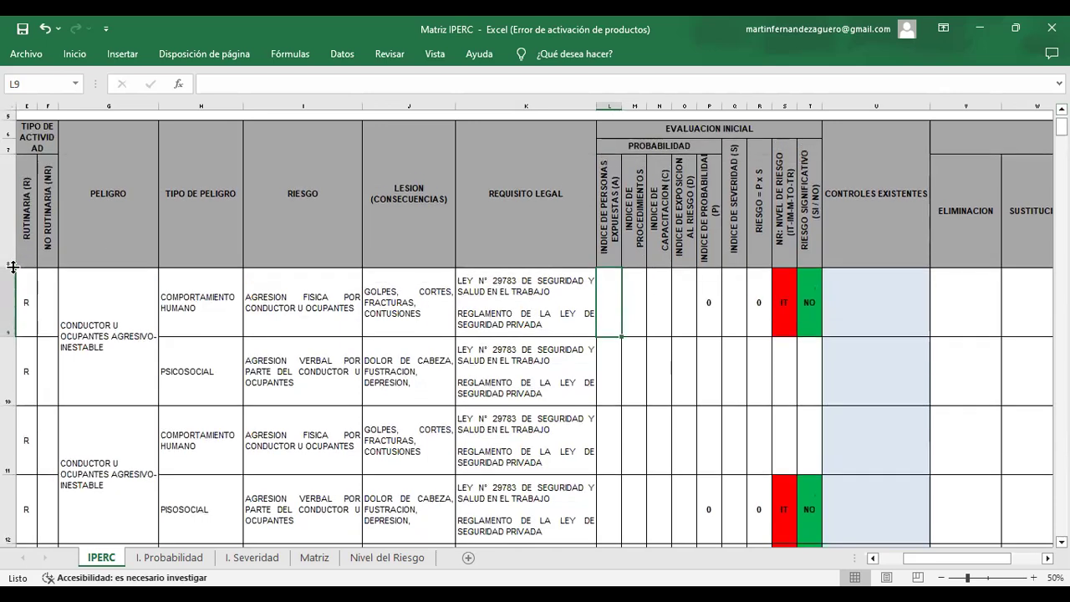
Narrow the TIPO DE PELIGRO column so its heading wraps onto two lines
click(307, 194)
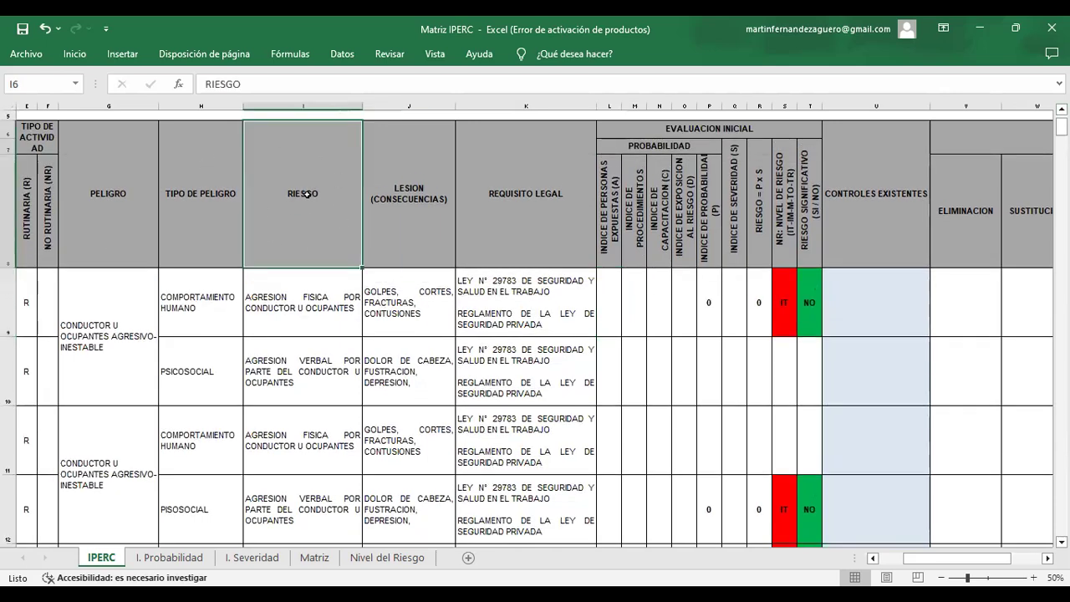
click(106, 196)
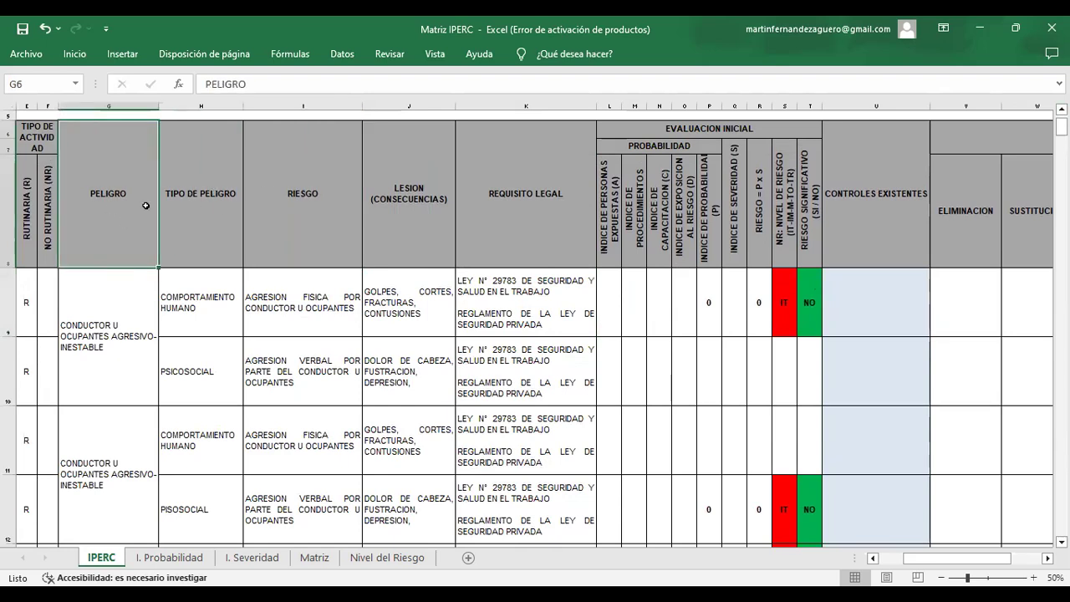
scroll(366, 299, left, 3)
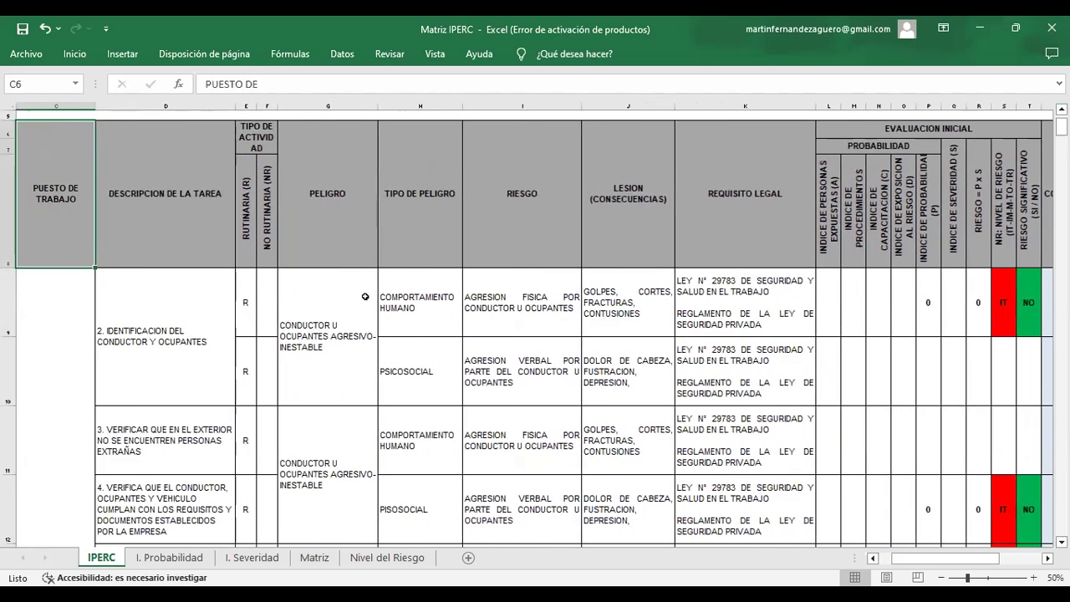
click(410, 225)
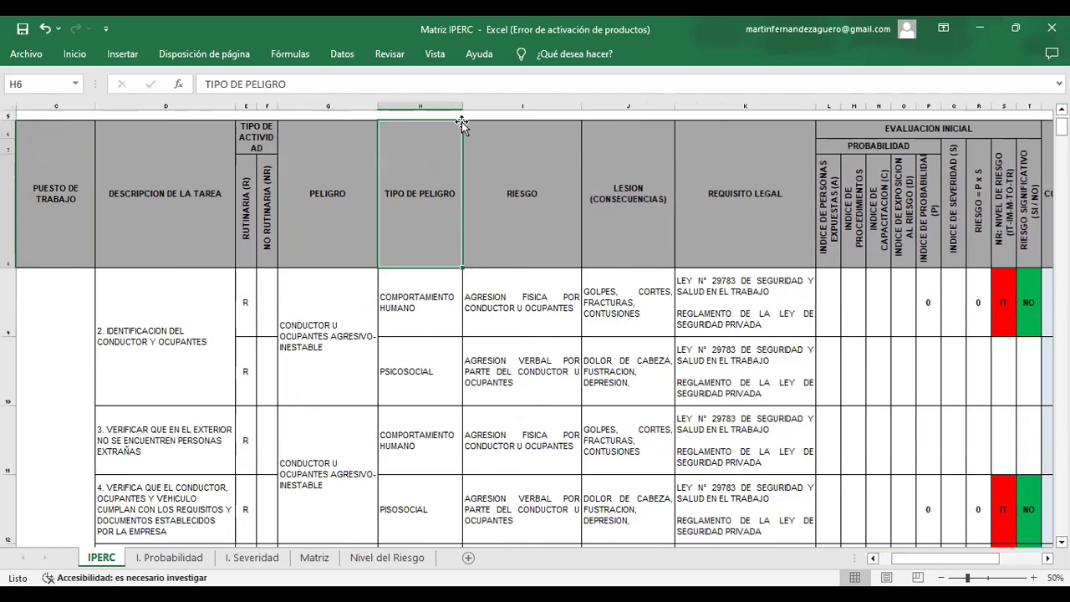
drag(462, 107, 446, 107)
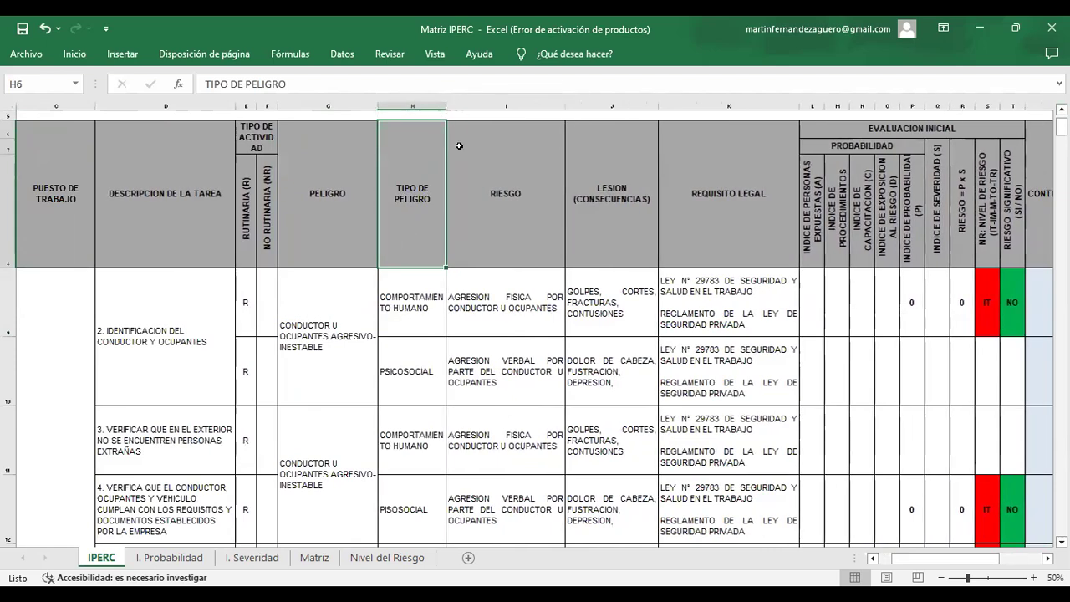
Review the table headings from PELIGRO through the initial evaluation to CONTROLES DE INGENIERIA
click(510, 214)
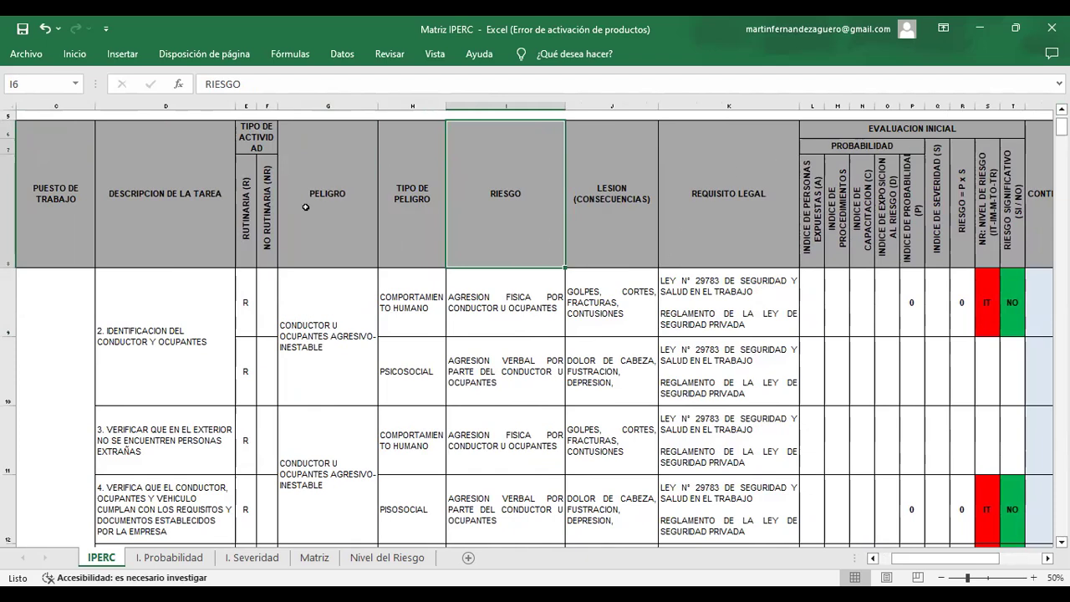
drag(356, 212, 680, 213)
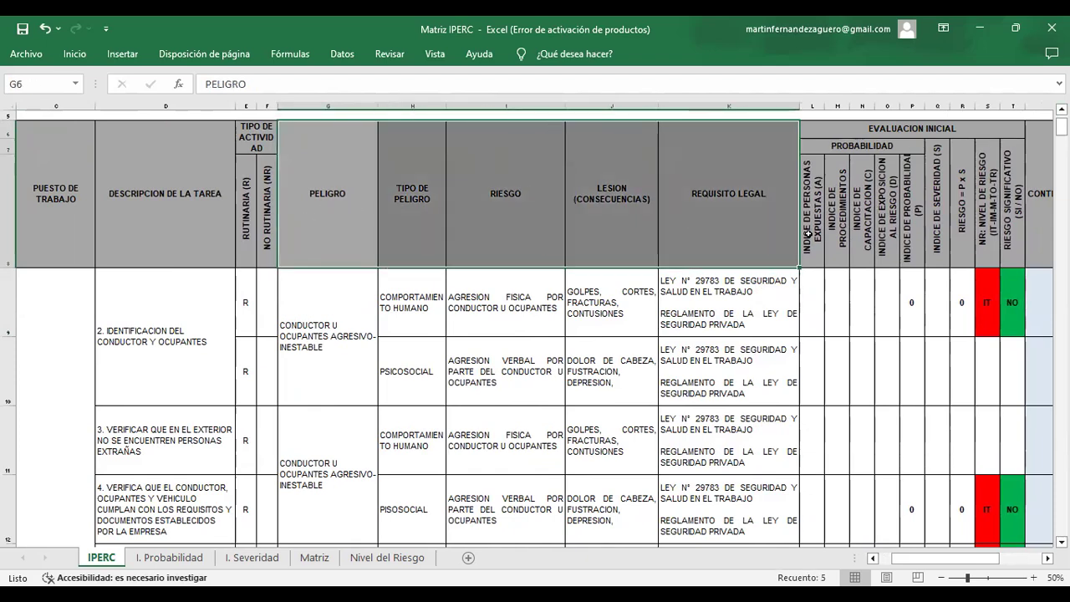
click(807, 234)
key(Right)
key(Right)
key(Right)
key(Right)
key(Right)
key(Right)
key(Right)
key(Right)
key(Right)
key(Right)
key(Right)
key(Right)
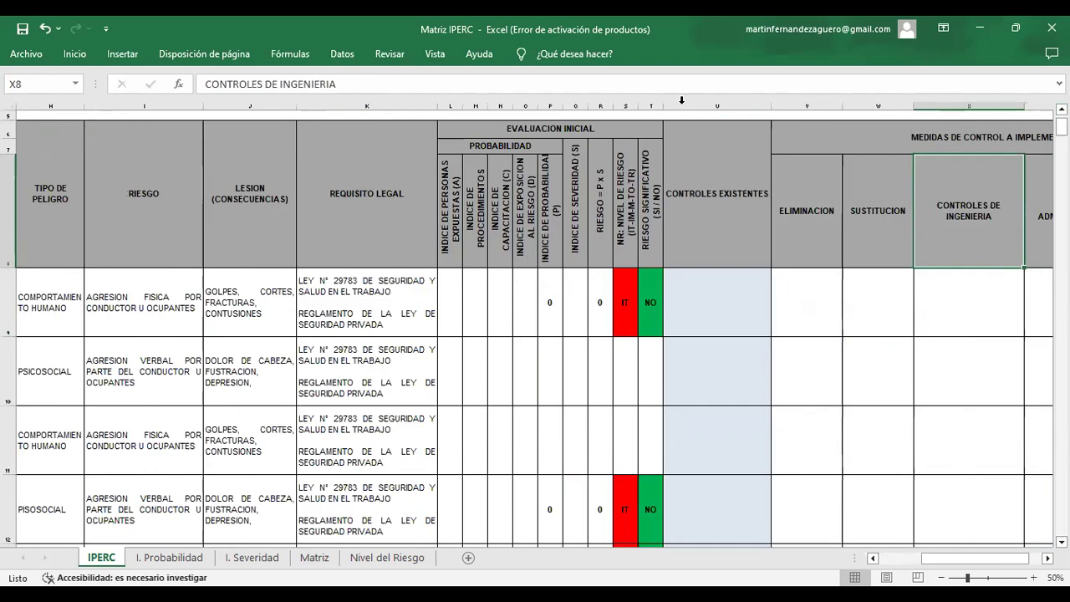
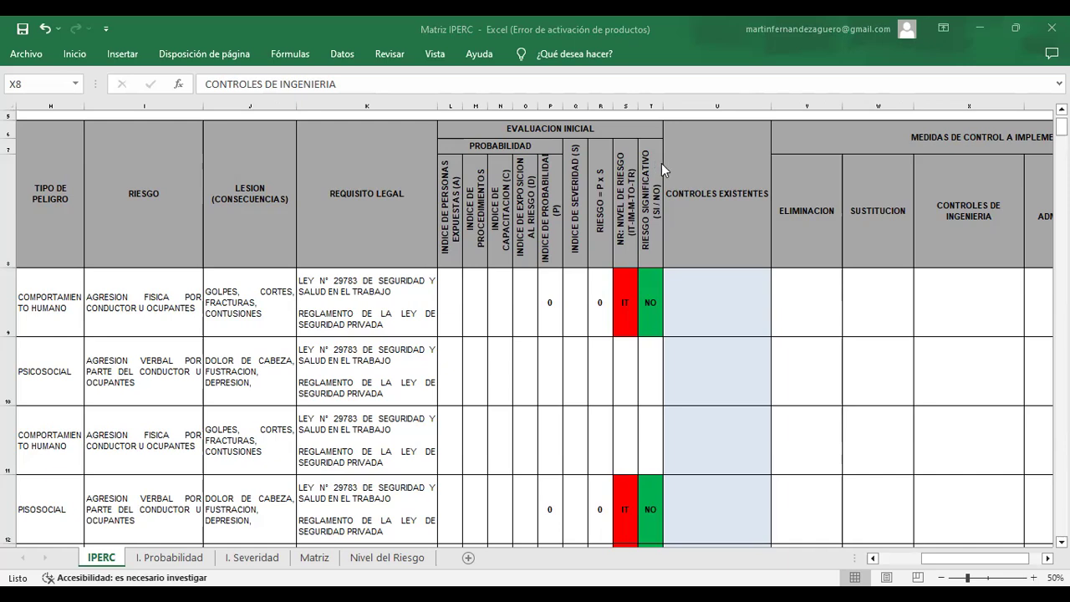
Append ". LEY 28879" to the private security regulation text in REQUISITO LEGAL cell K9
double_click(410, 318)
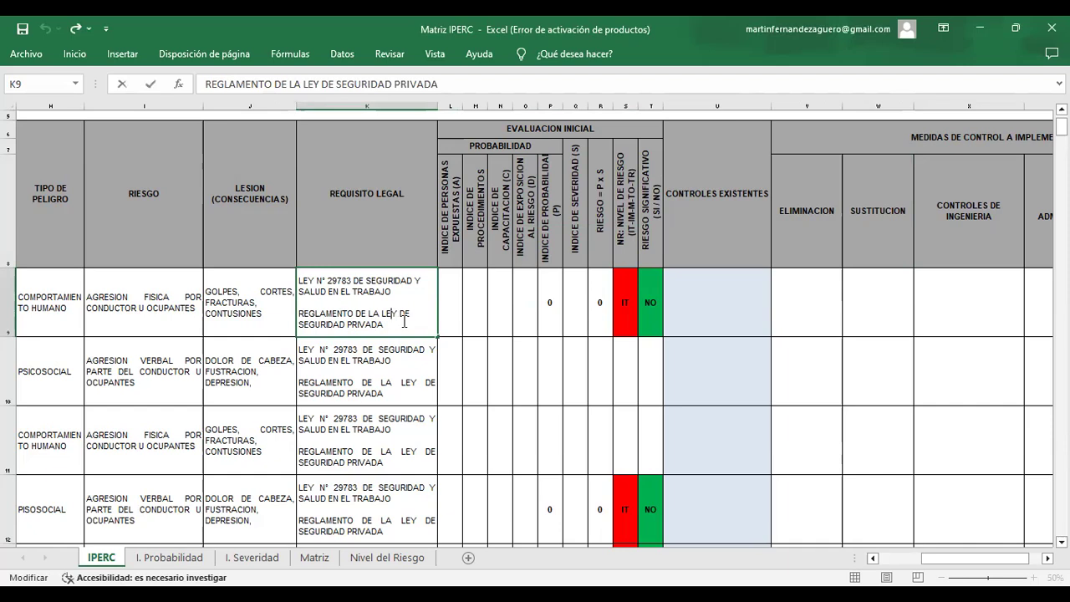
text(. LEY 28)
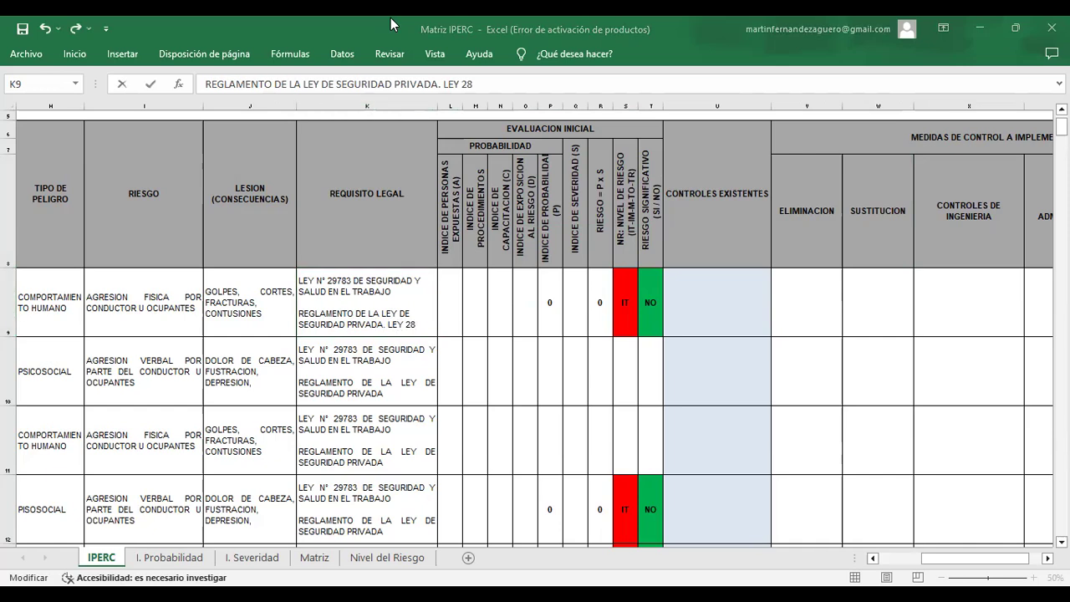
text(879)
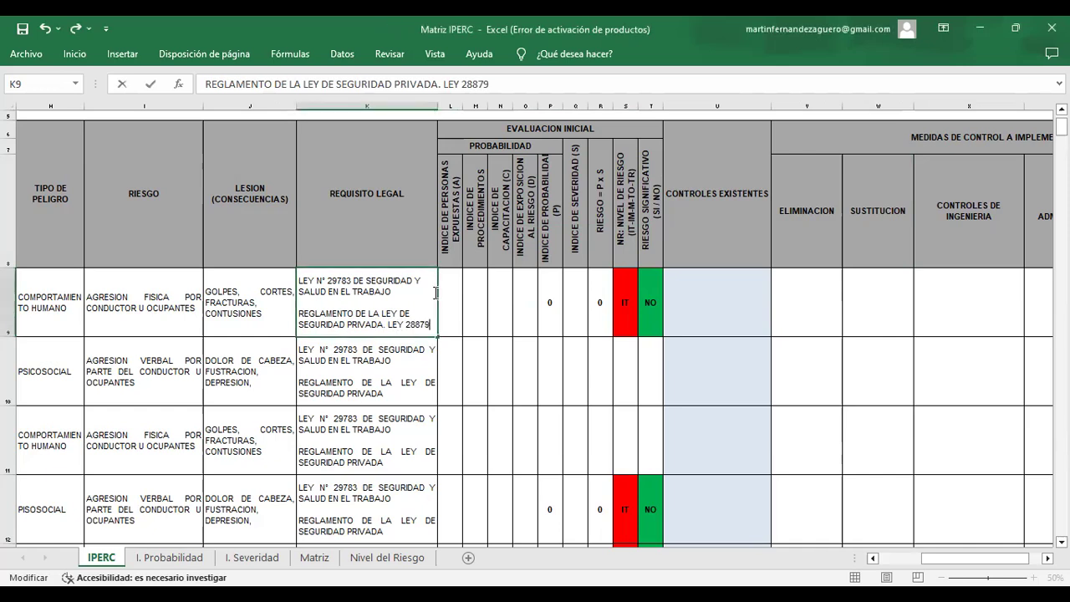
click(401, 359)
click(404, 334)
Fill the updated legal requirement from K9 down through K16
drag(439, 337, 415, 445)
mouse_move(408, 275)
mouse_down()
mouse_move(410, 110)
mouse_move(410, 292)
mouse_up()
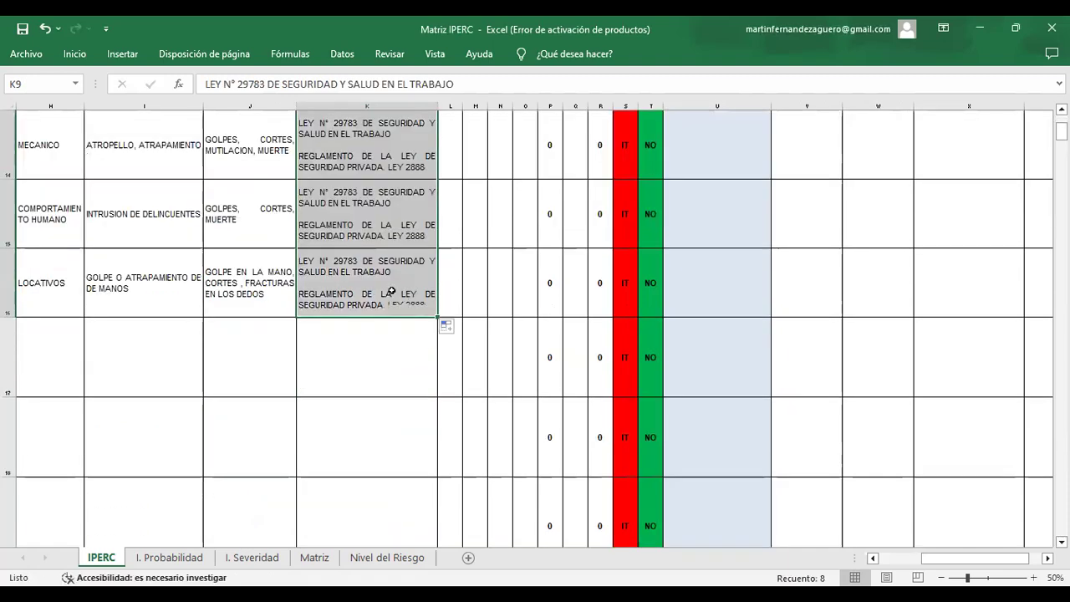
scroll(360, 268, up, 3)
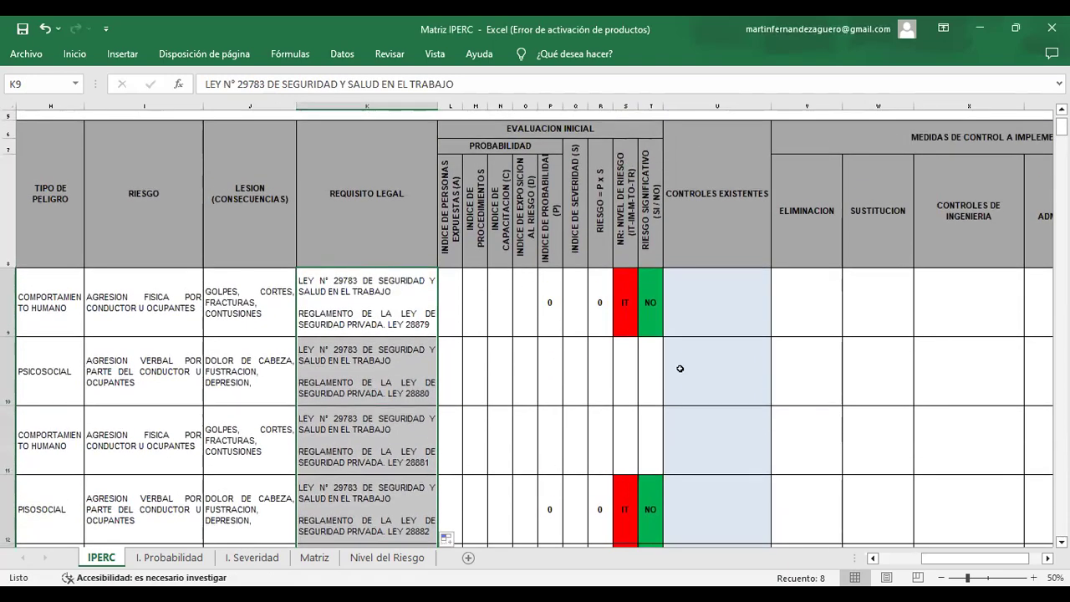
Go to the empty PUESTO DE TRABAJO cell C9 and keep the ribbon permanently expanded
click(443, 316)
key(Left)
key(Left)
key(Left)
key(Left)
key(Left)
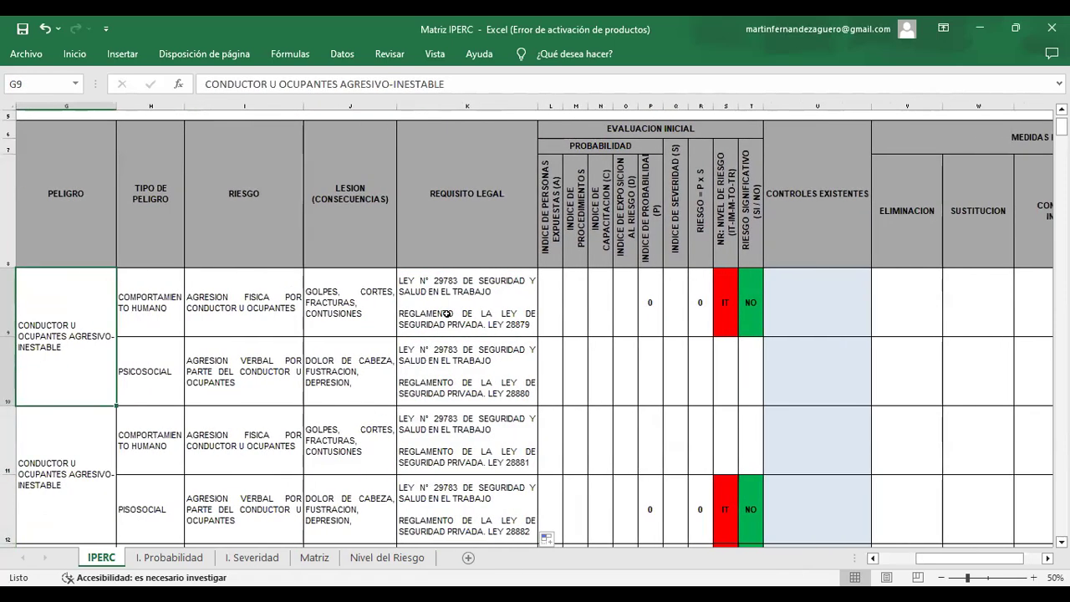
key(Left)
key(Left)
key(Left)
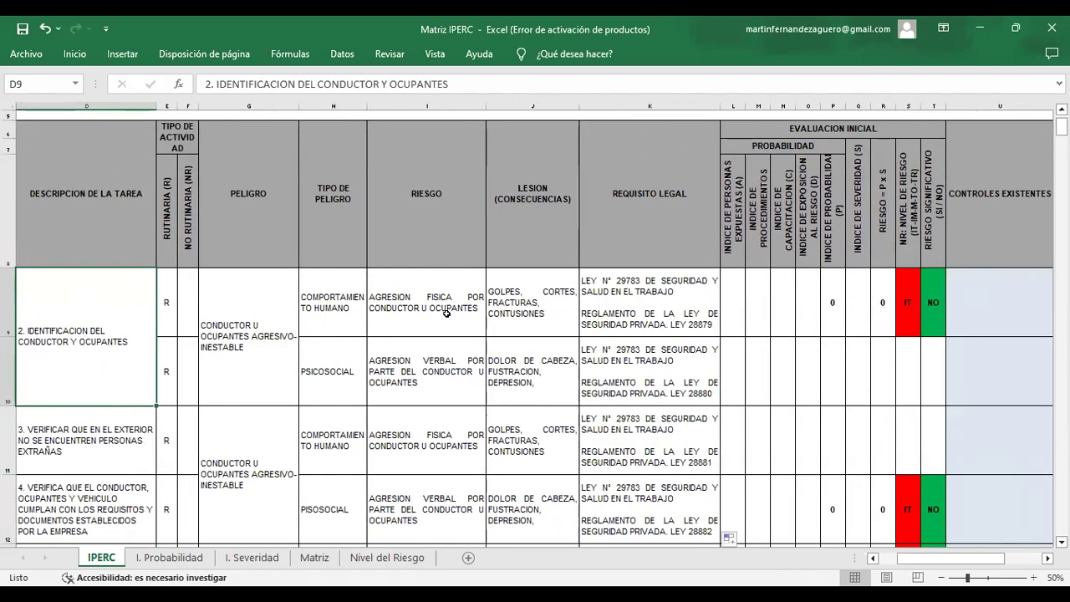
key(Left)
key(Left)
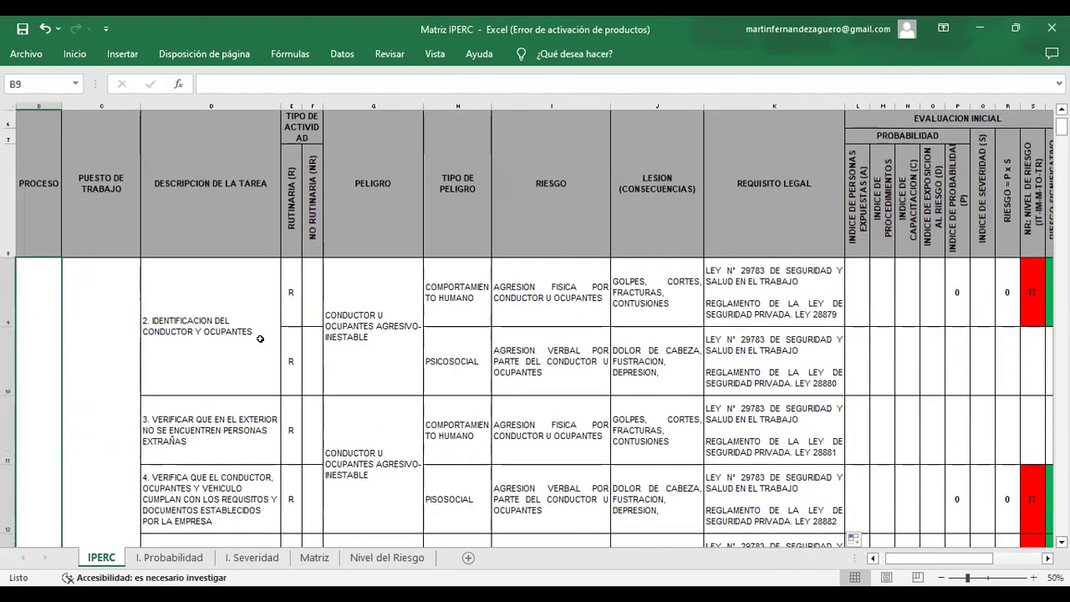
click(124, 342)
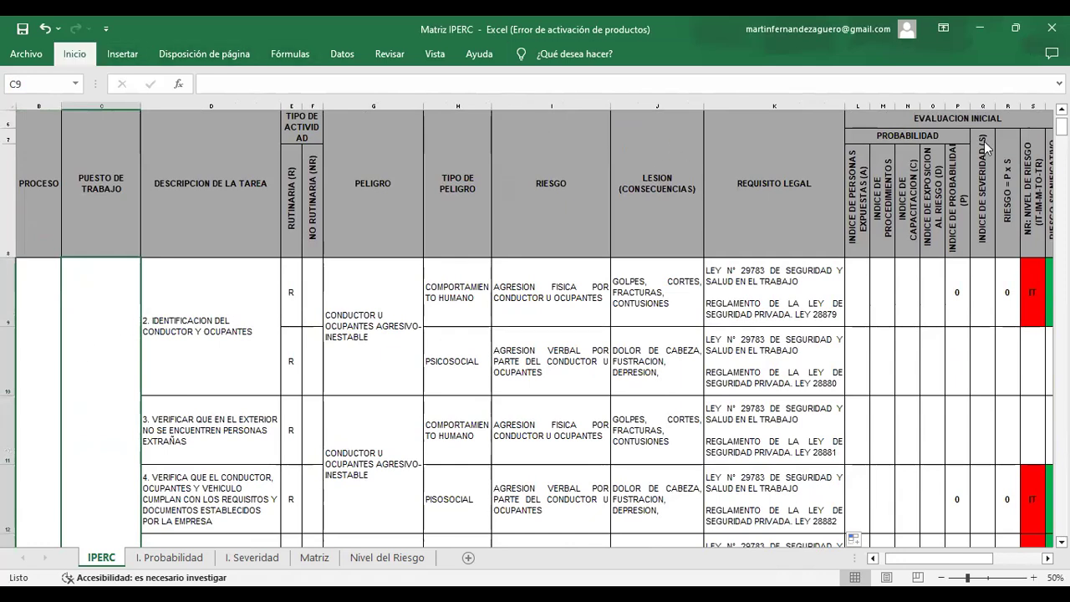
click(74, 54)
click(1058, 131)
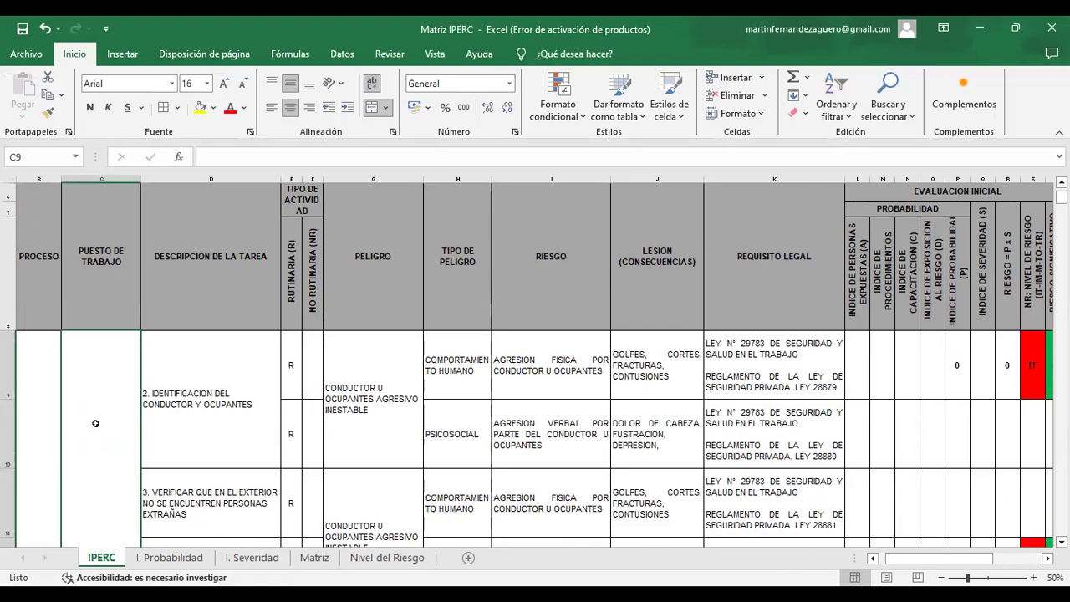
Enter "AGENTE DE CONTROL DE ACCESO VEHICULAR" in the merged PUESTO DE TRABAJO cell C9
scroll(95, 424, down, 2)
scroll(98, 414, up, 1)
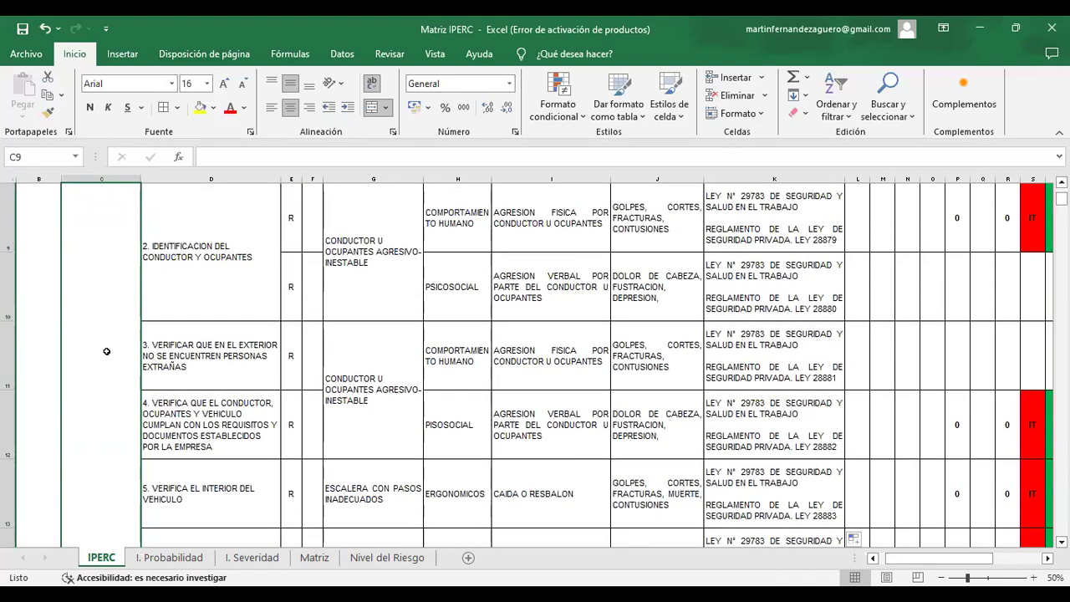
text(AGEN)
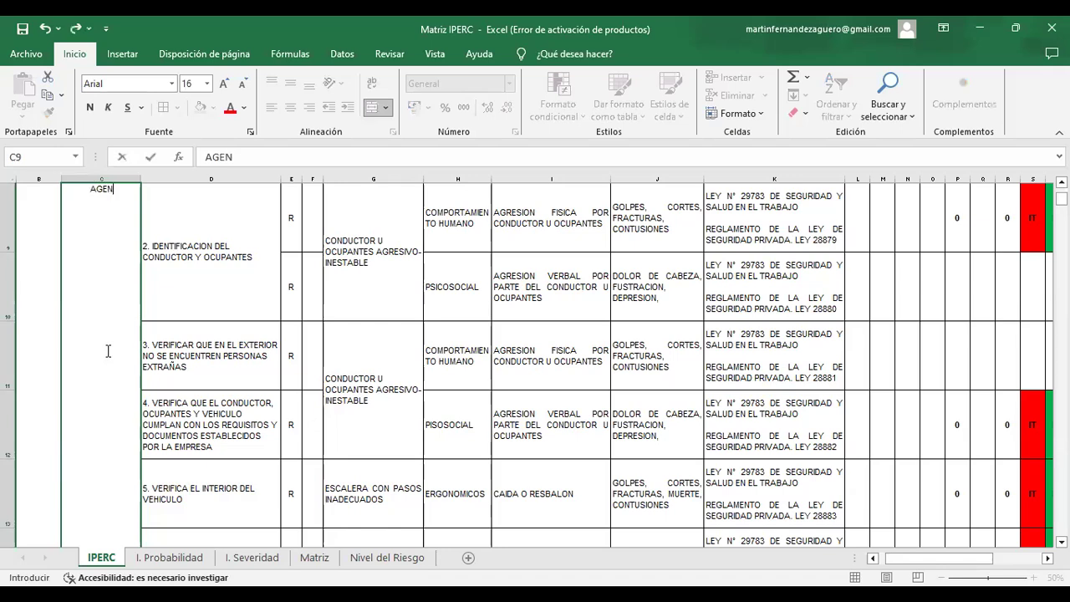
text(TE DE CONTROL)
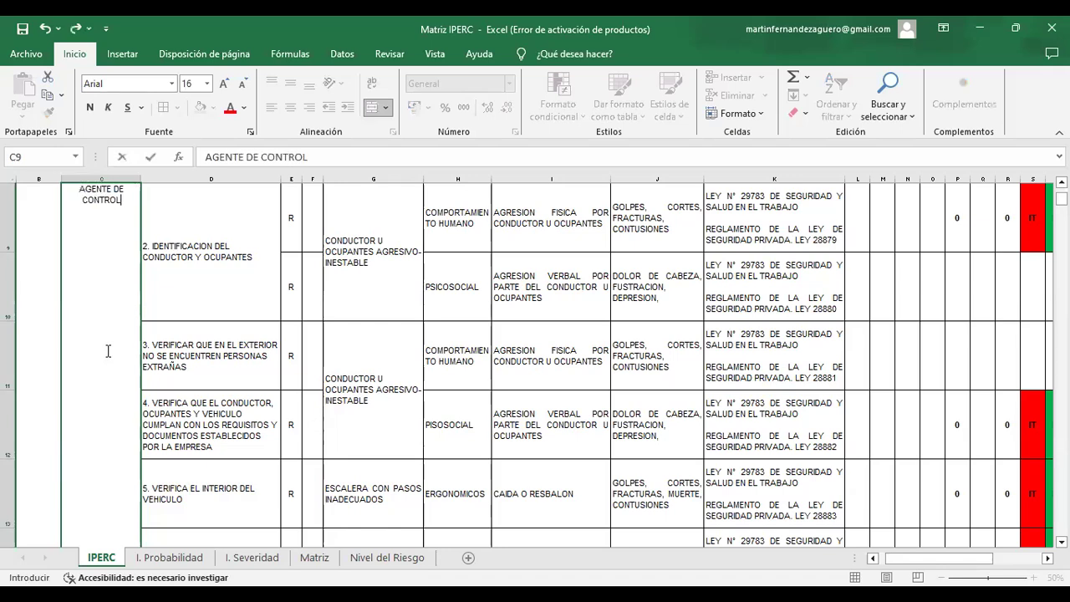
text( DE ACCESO )
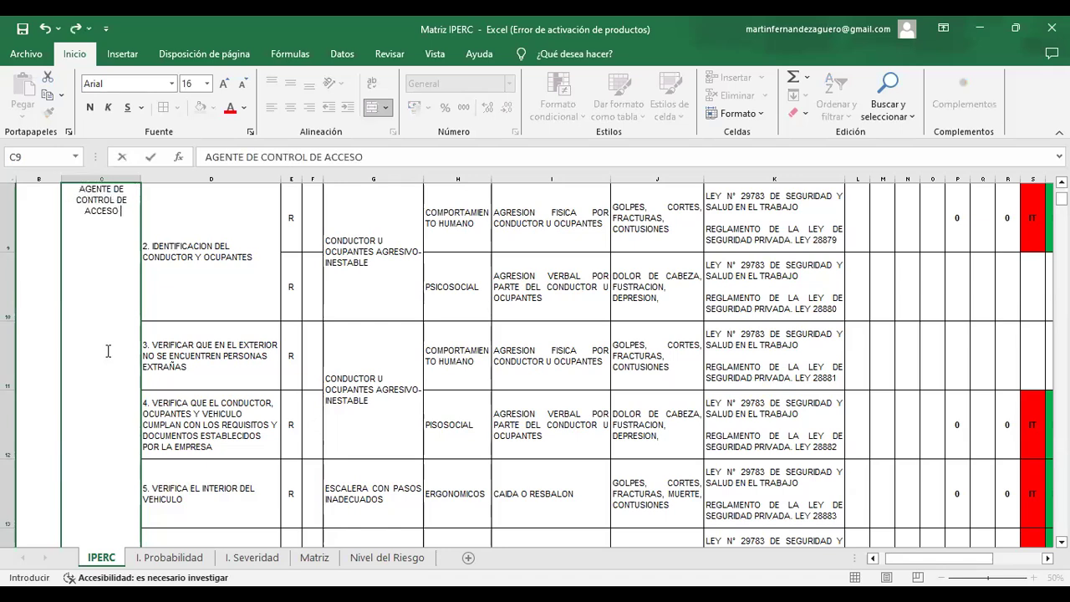
text(VEHICULAR)
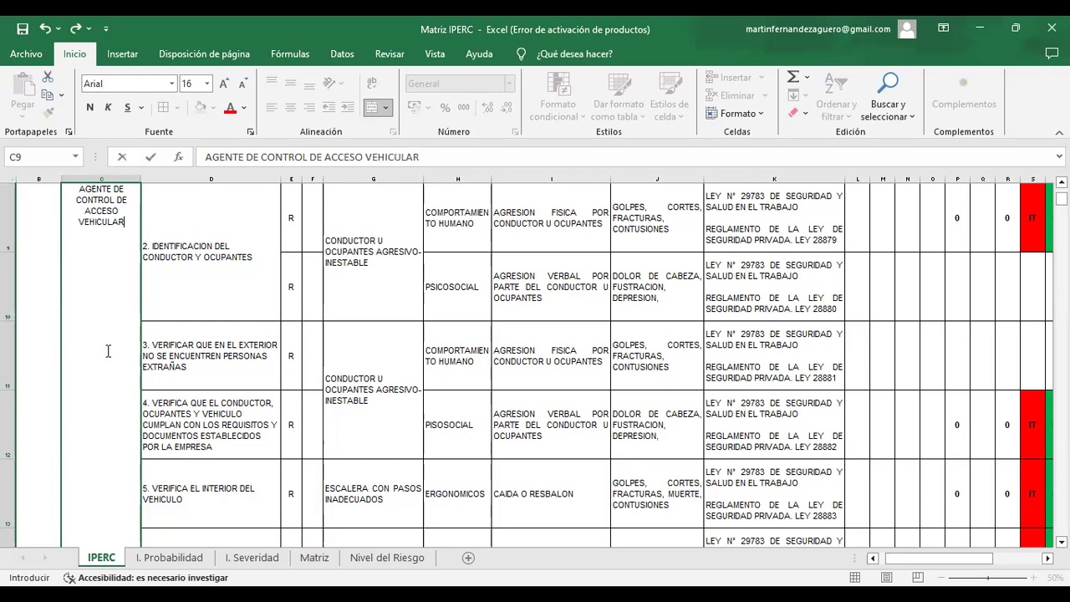
key(Return)
scroll(105, 349, up, 3)
scroll(105, 349, down, 1)
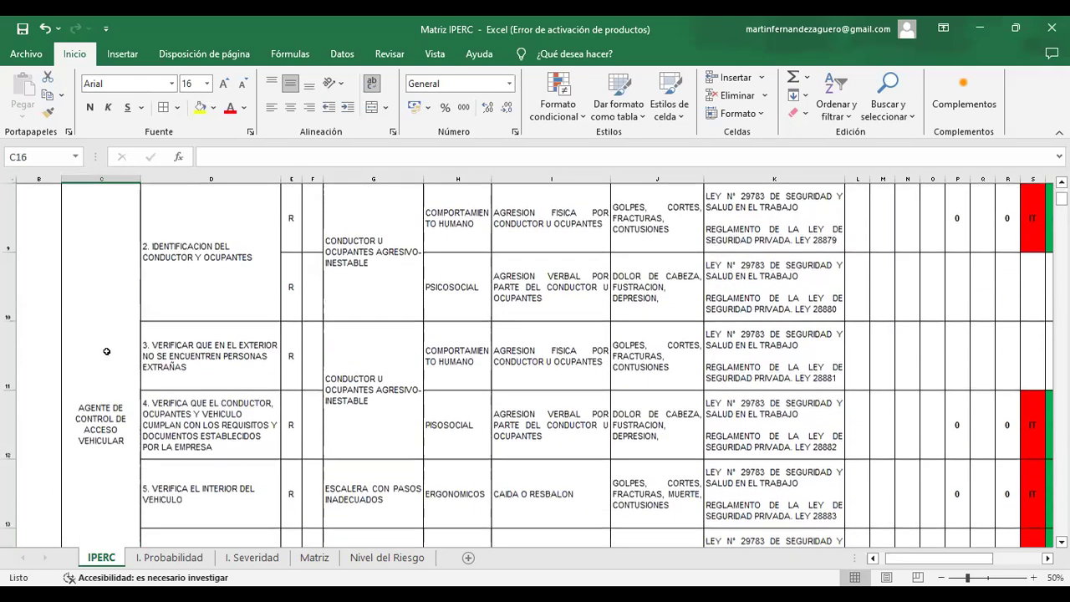
Unmerge the PUESTO DE TRABAJO cell C9 that holds the job position text
click(101, 435)
click(374, 107)
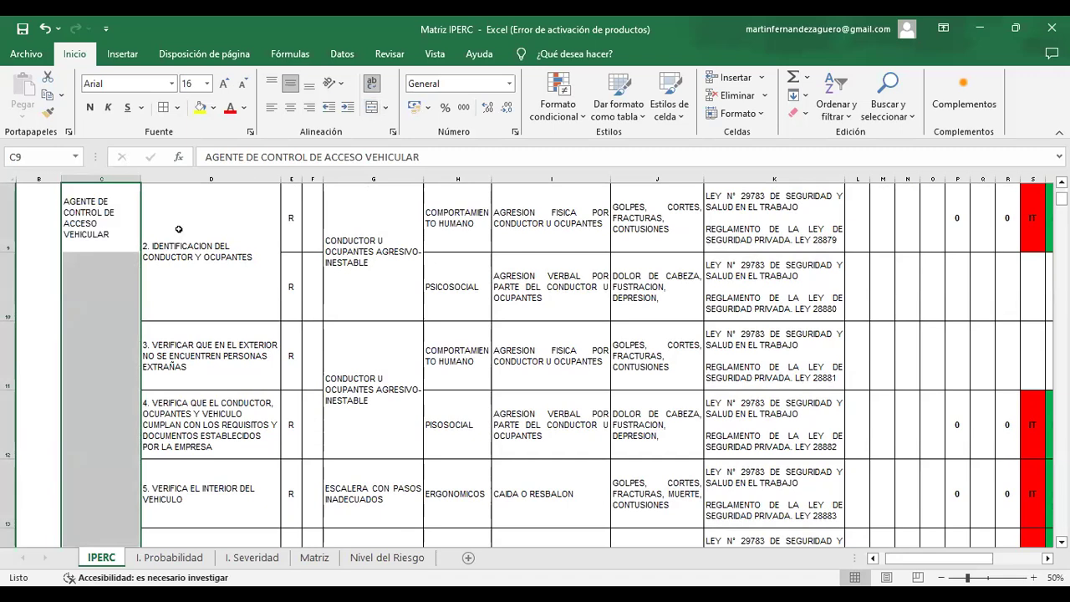
click(114, 303)
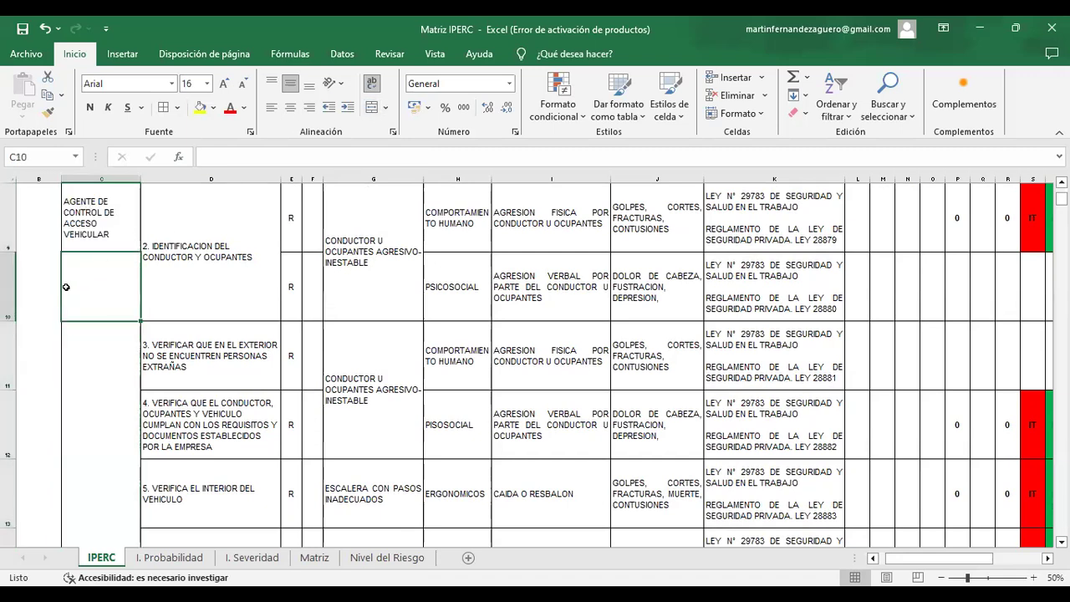
Enter "SERVICIO DE SEGURIDAD PRIVADA" in the merged PROCESO cell B9
click(41, 225)
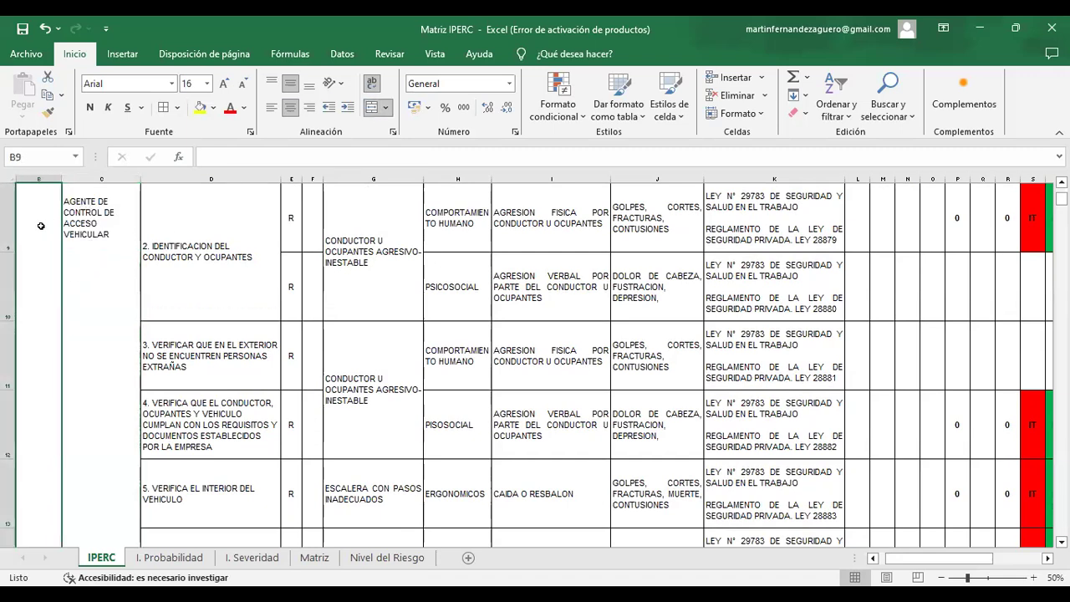
text(SERVICIO)
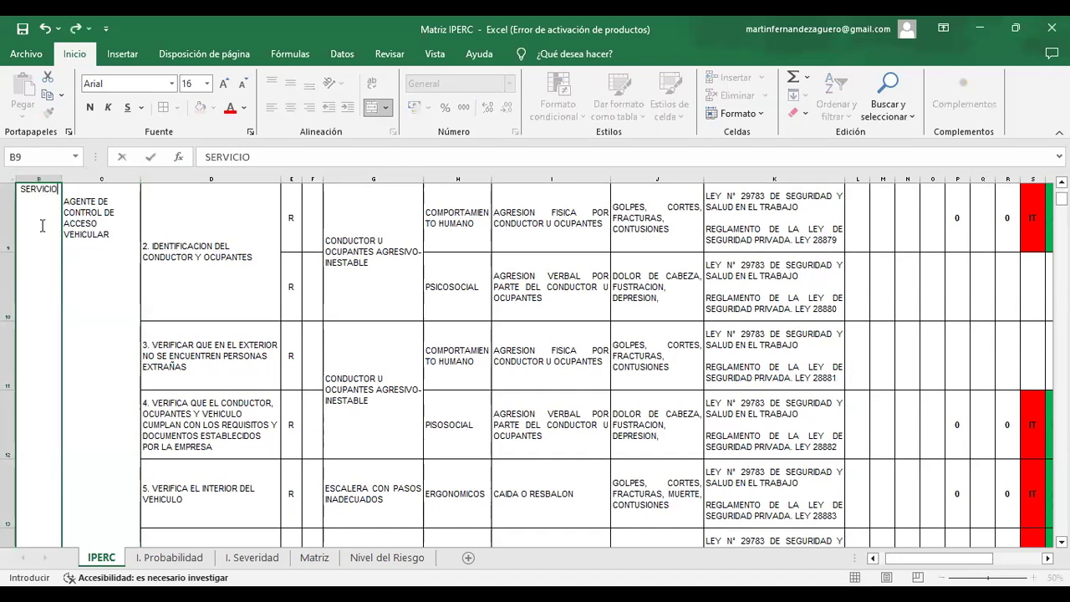
text( DE SEGURIDAD)
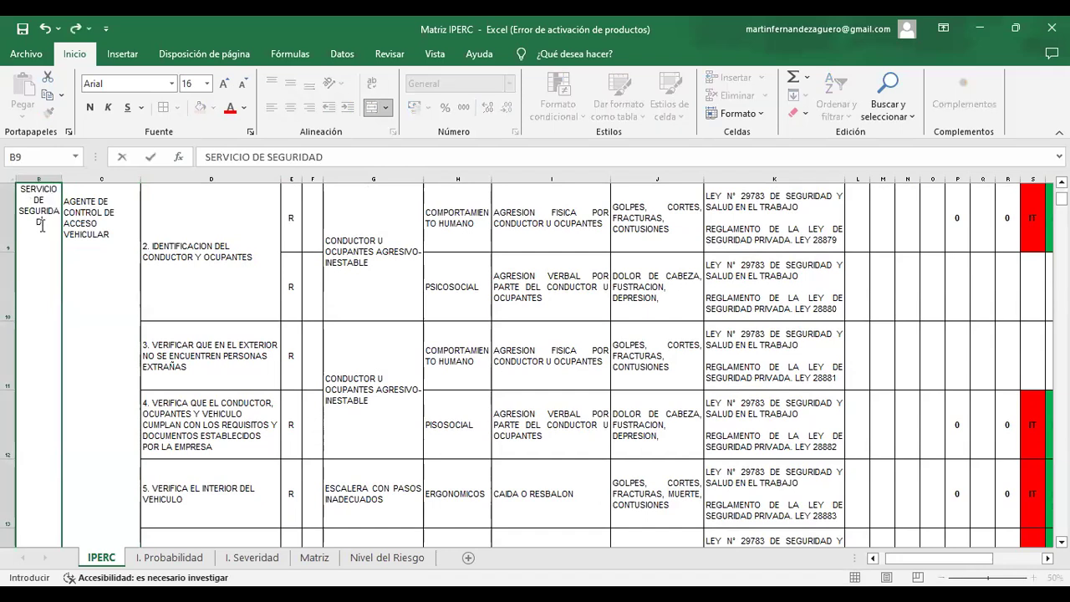
text( PRIVADA)
key(ctrl+Return)
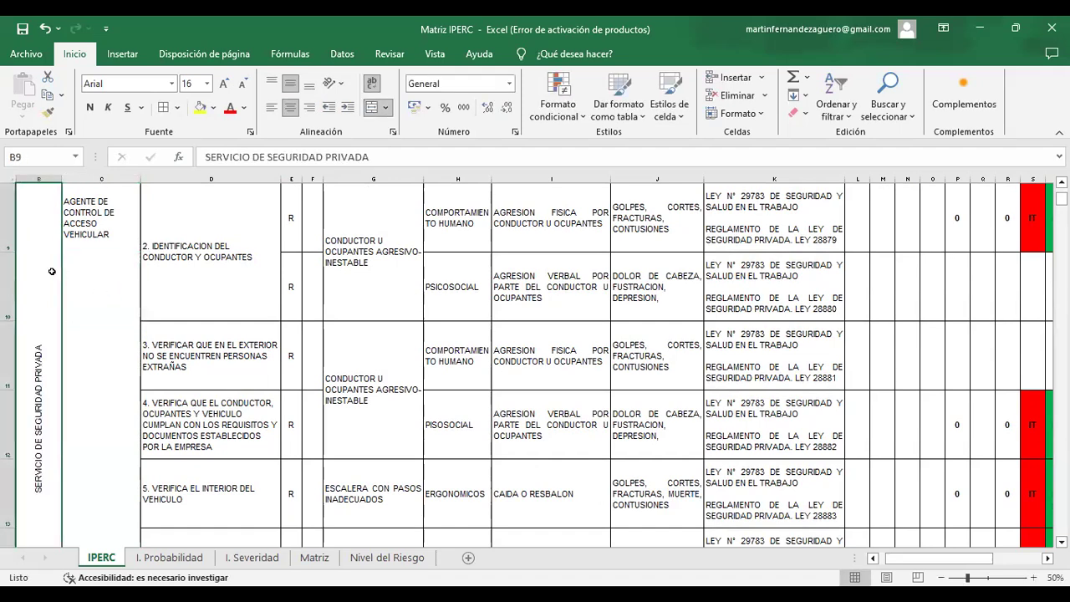
Merge PUESTO DE TRABAJO cells C9 to C13 with left-aligned text, and collapse the ribbon
drag(107, 209, 112, 480)
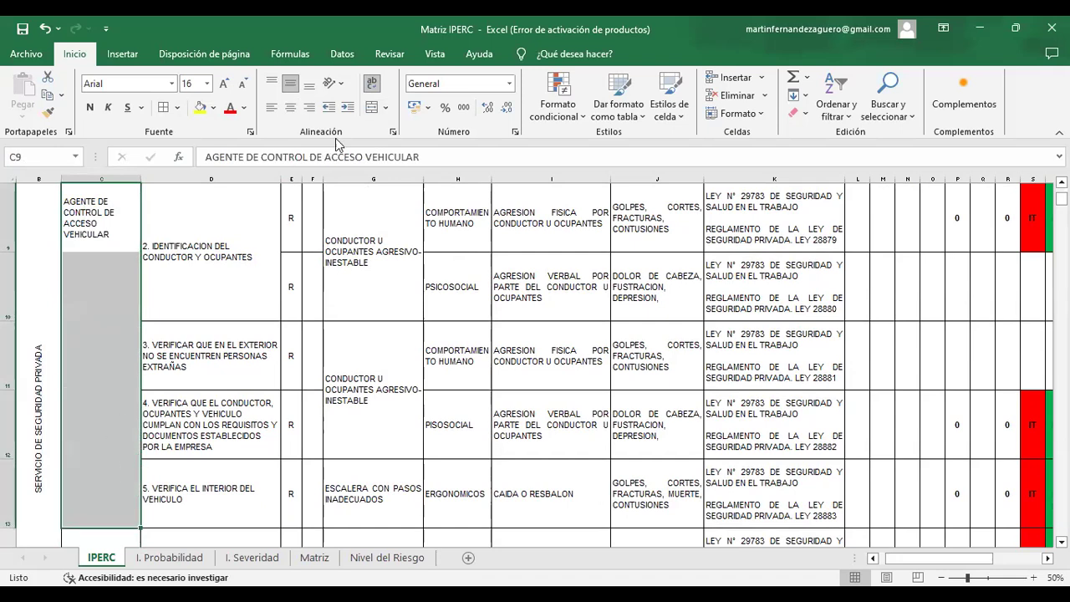
click(372, 107)
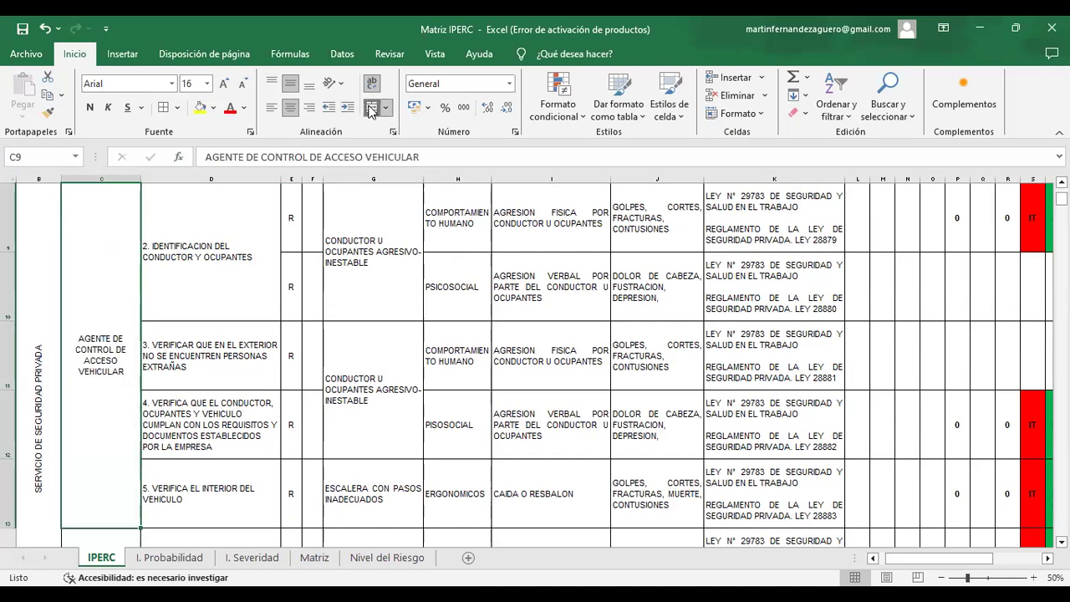
click(271, 107)
scroll(409, 309, up, 1)
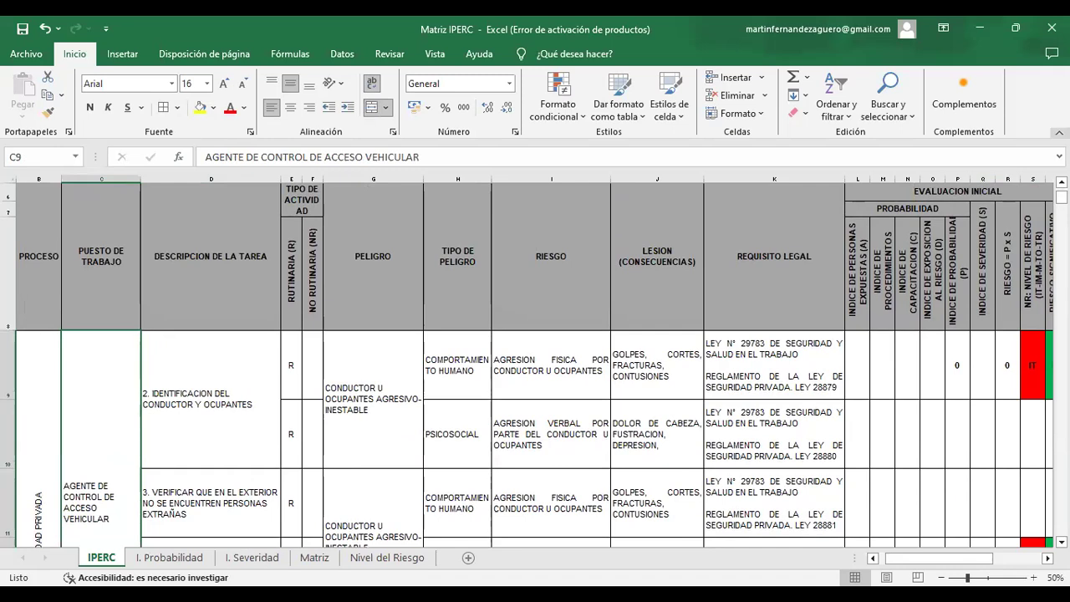
click(1059, 132)
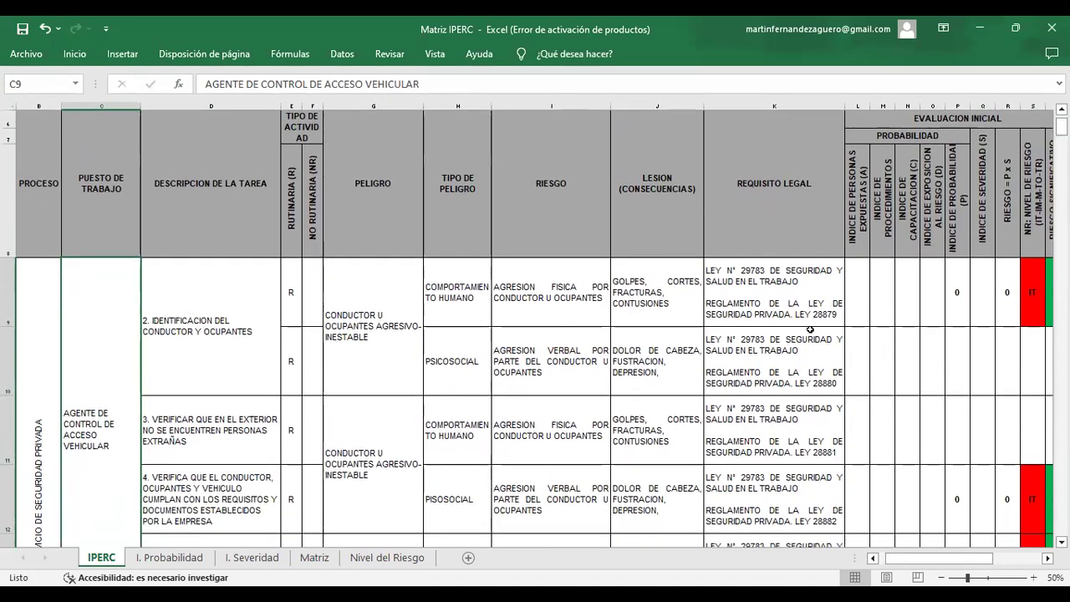
Review the I. Probabilidad and I. Severidad index tables, and inspect the risk level formula in IPERC cell S9
click(171, 558)
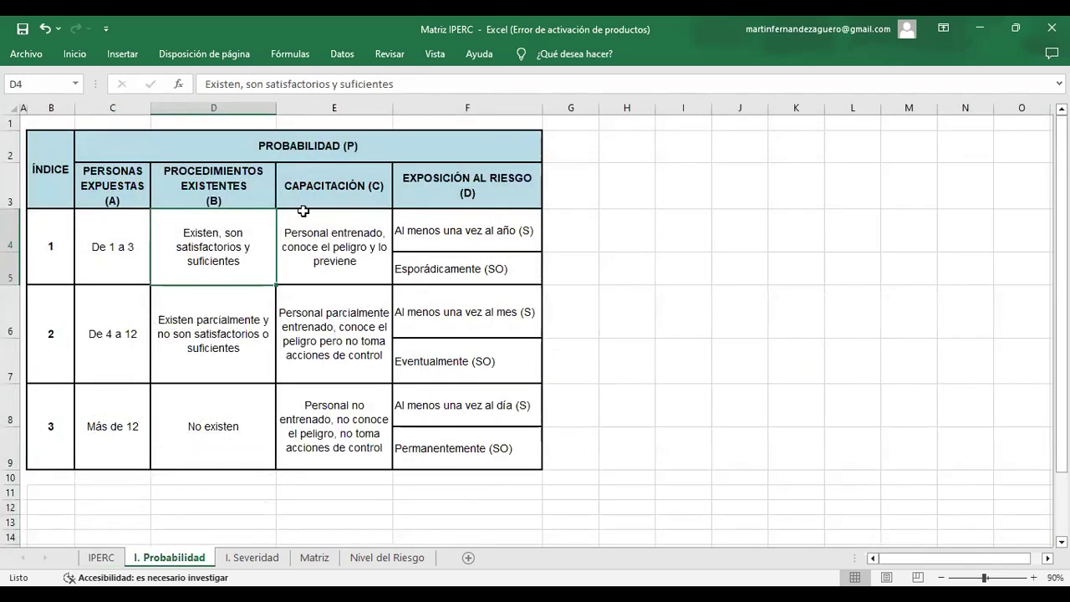
click(266, 558)
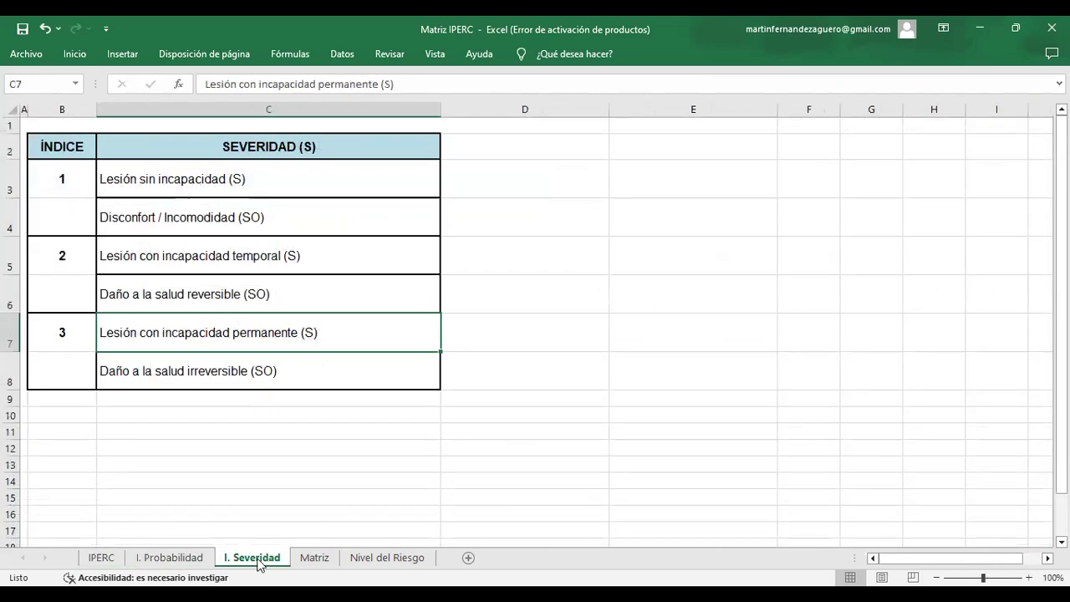
click(167, 558)
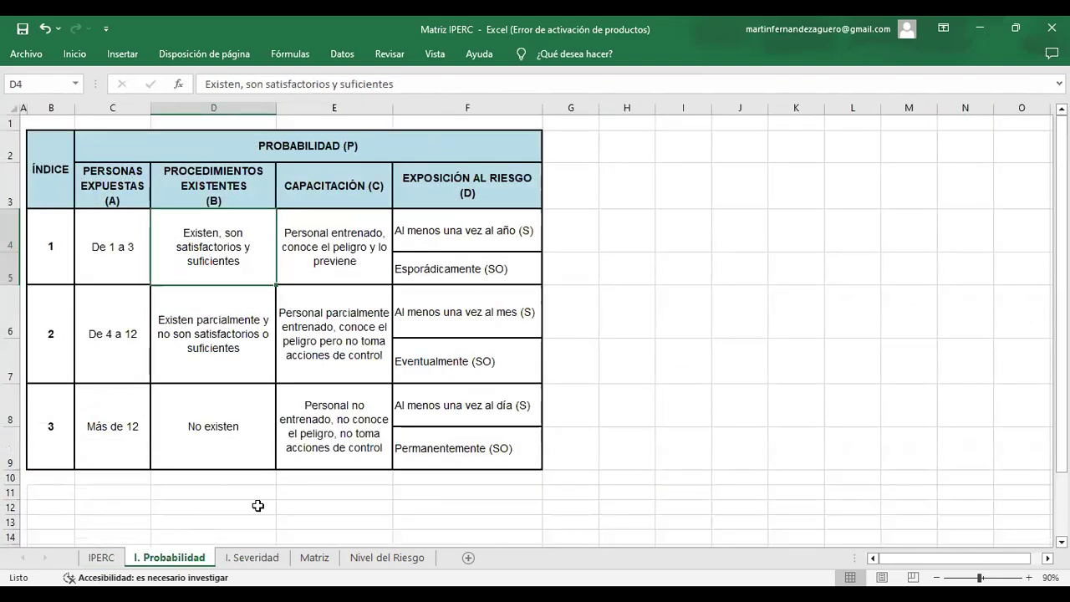
click(96, 563)
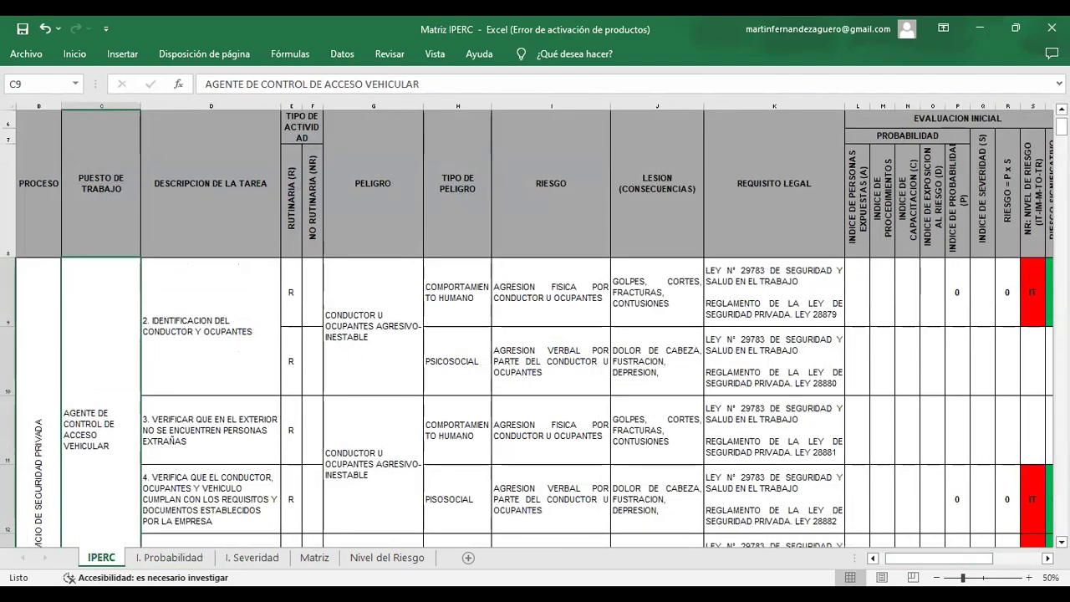
scroll(535, 326, right, 1)
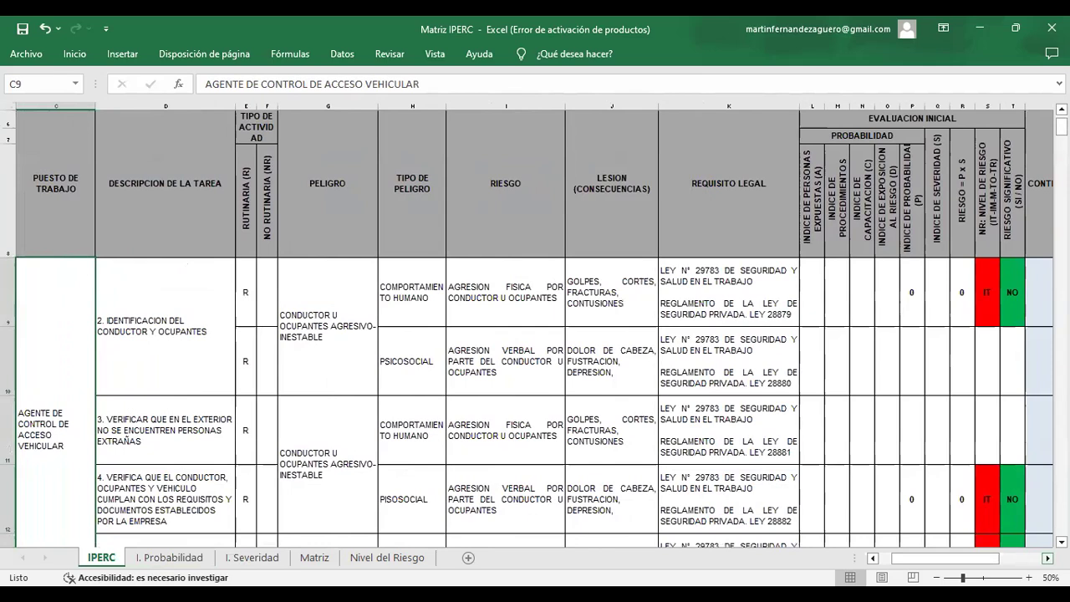
click(988, 294)
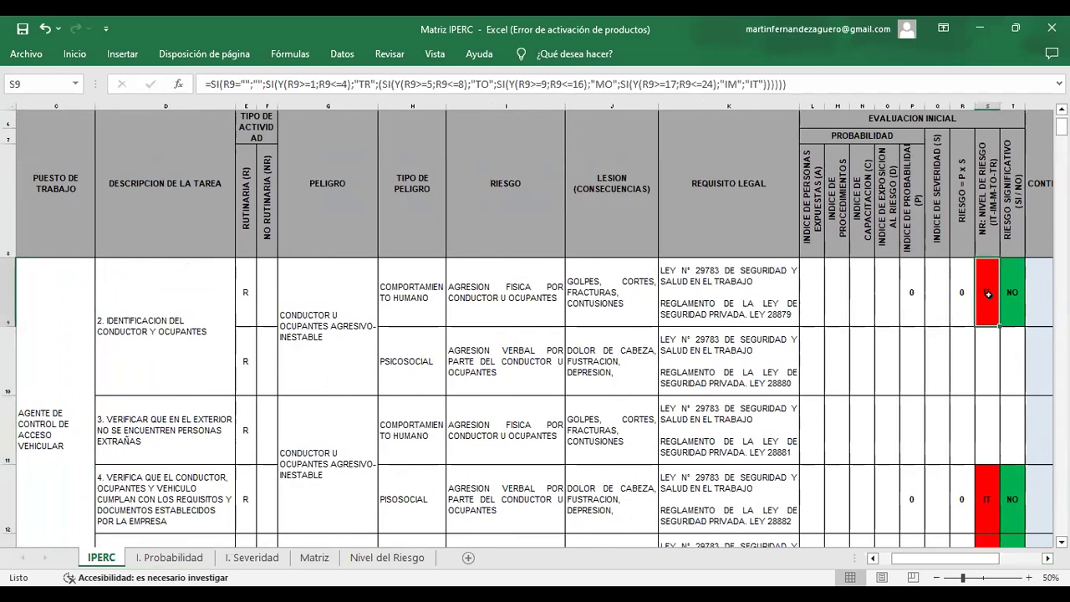
Widen columns L through R of EVALUACION INICIAL equally so their vertical header texts fit
scroll(739, 463, up, 1)
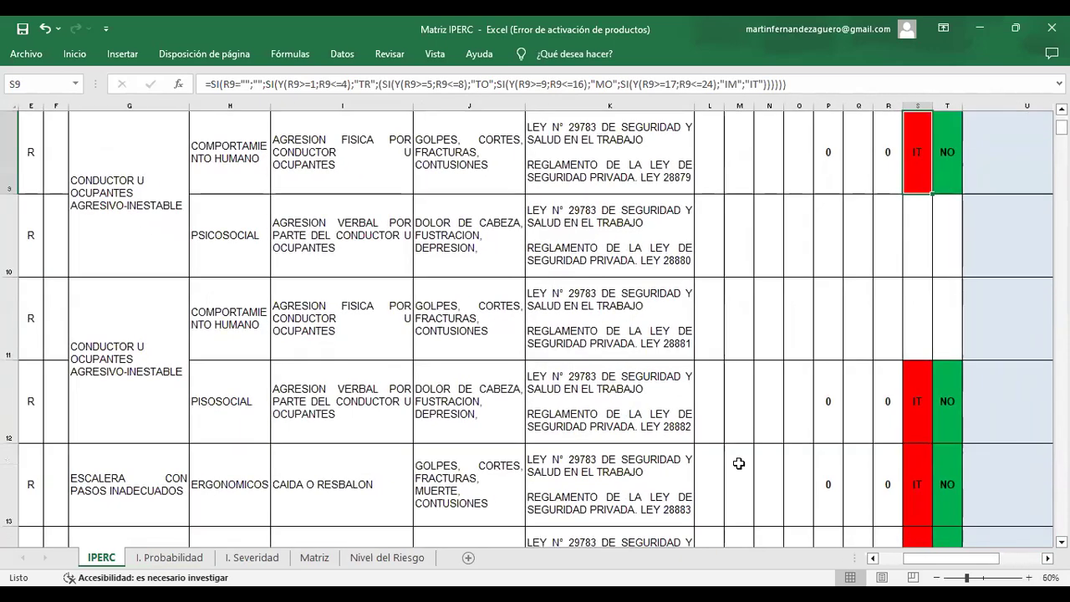
scroll(738, 464, up, 1)
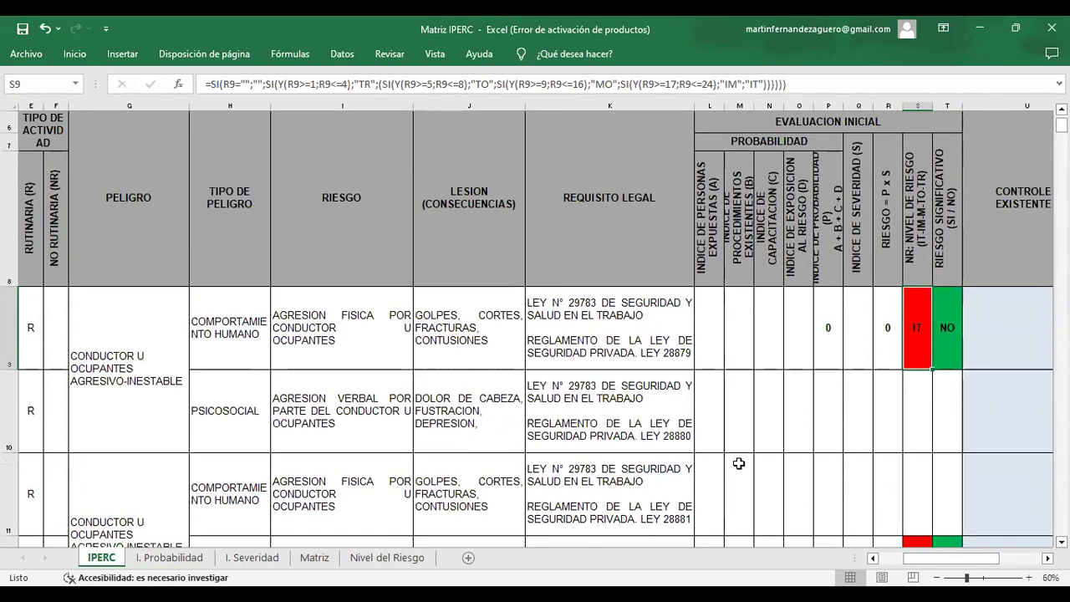
click(707, 104)
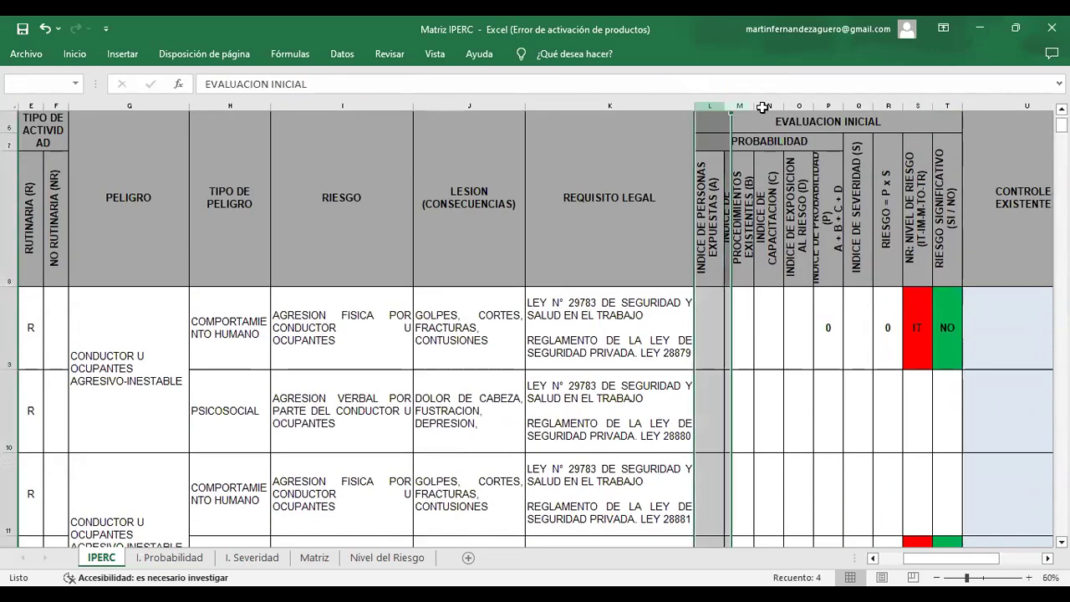
shift+click(878, 106)
drag(725, 106, 741, 115)
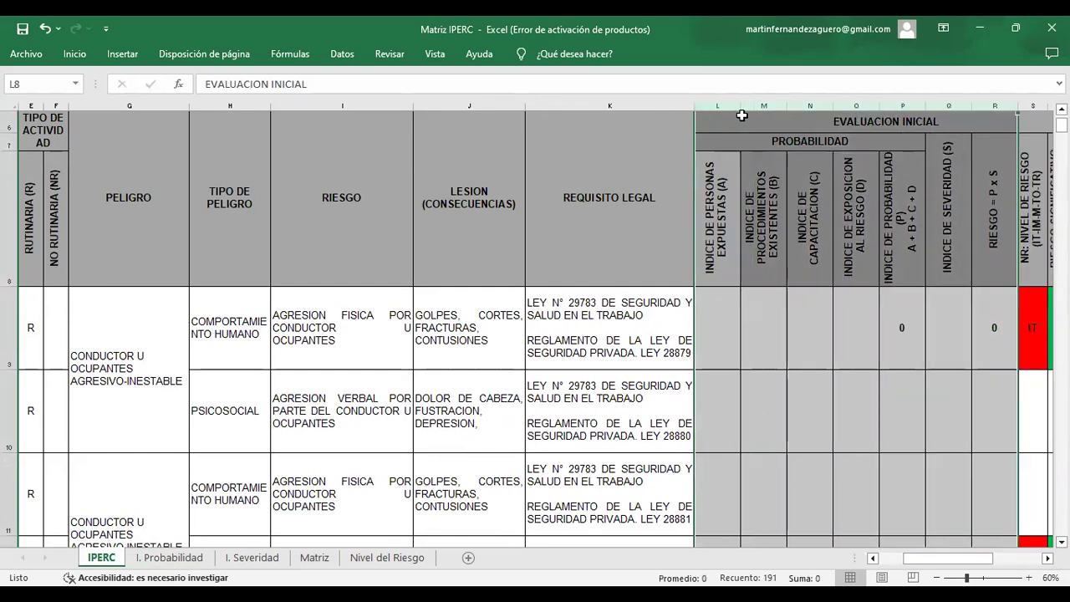
click(726, 283)
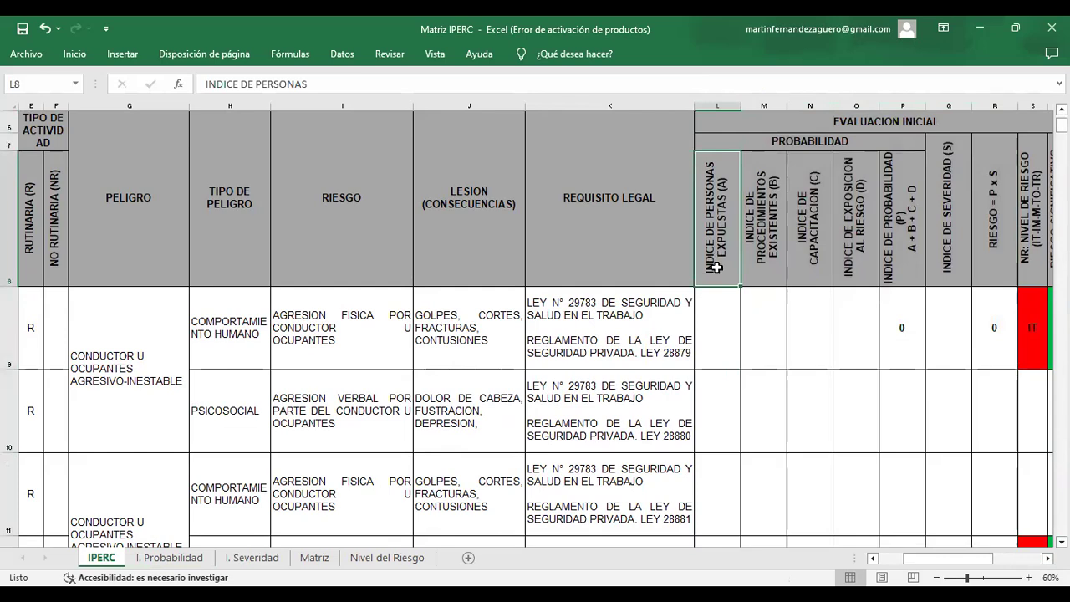
Review row 9 of the matrix from the legal requirement back to the process, and forward again to the LESION column
click(657, 345)
key(Left)
key(Left)
key(Left)
key(Left)
key(Left)
key(Left)
key(Left)
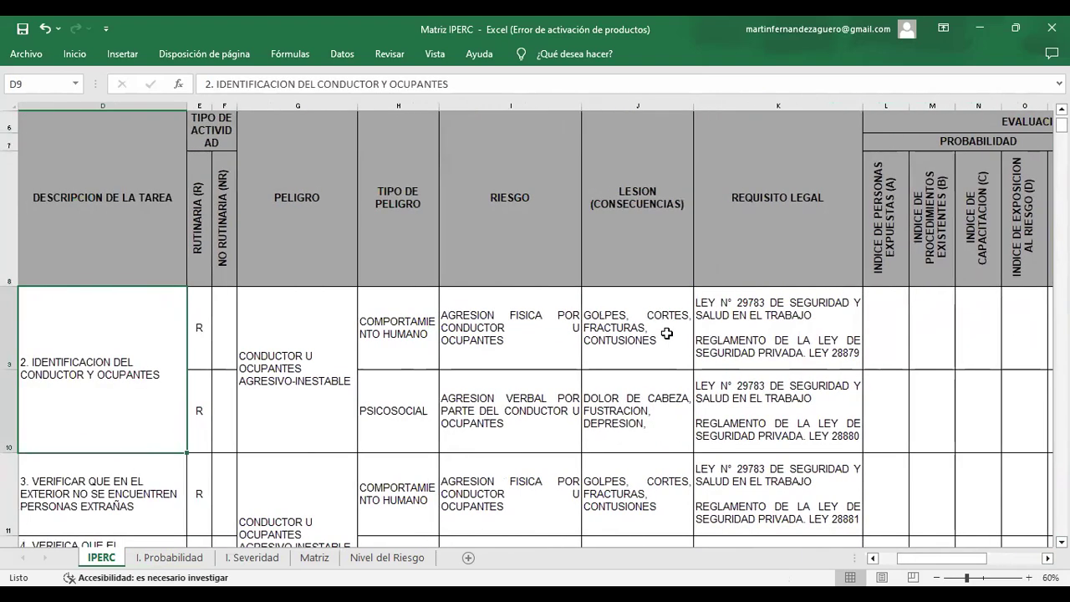
key(Left)
key(Left)
key(Left)
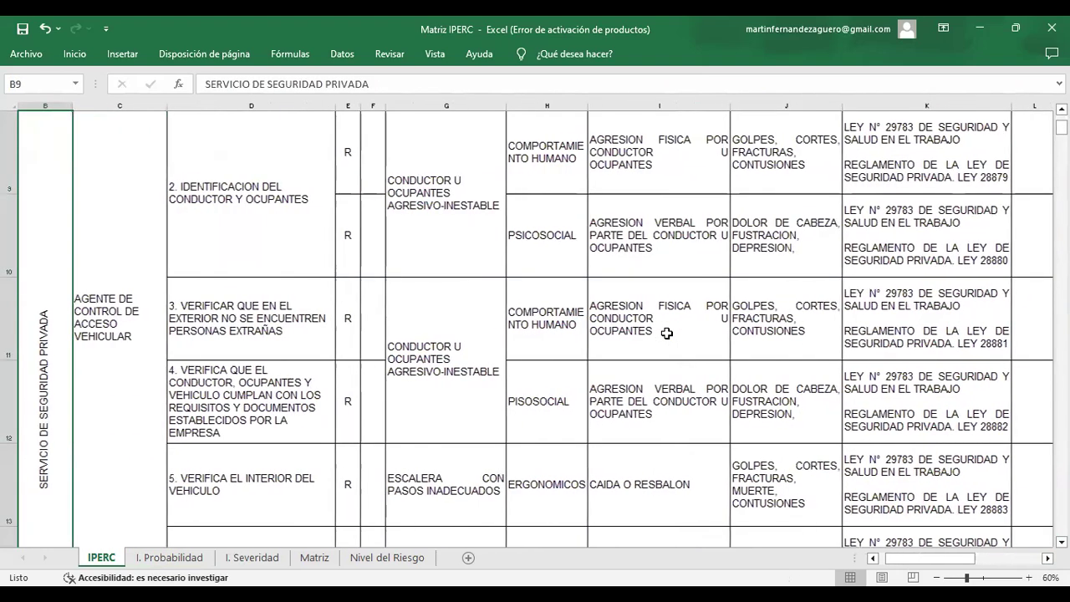
key(Right)
key(Right)
key(Right)
key(Right)
key(Right)
key(Right)
key(Right)
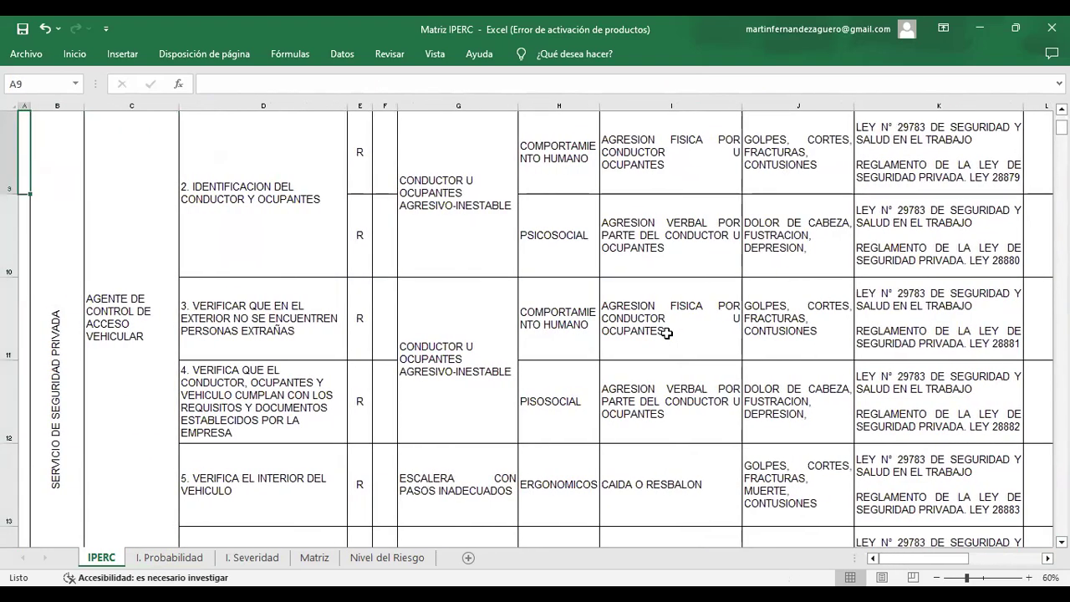
key(Right)
key(Right)
key(Right)
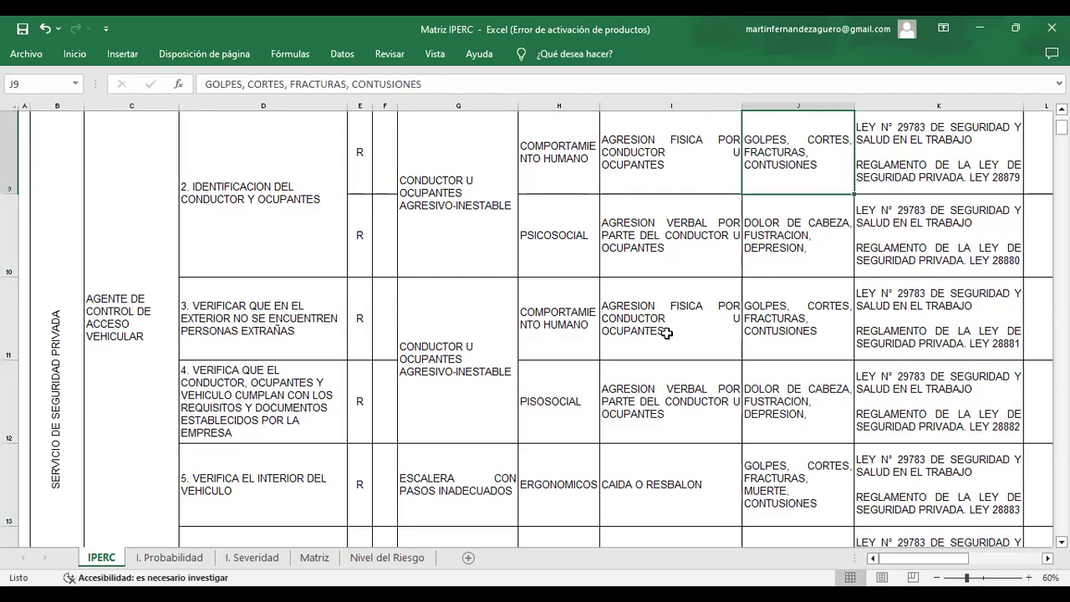
Examine the hazard, risk and consequences of row 9, continuing across to its probability index cells
click(471, 236)
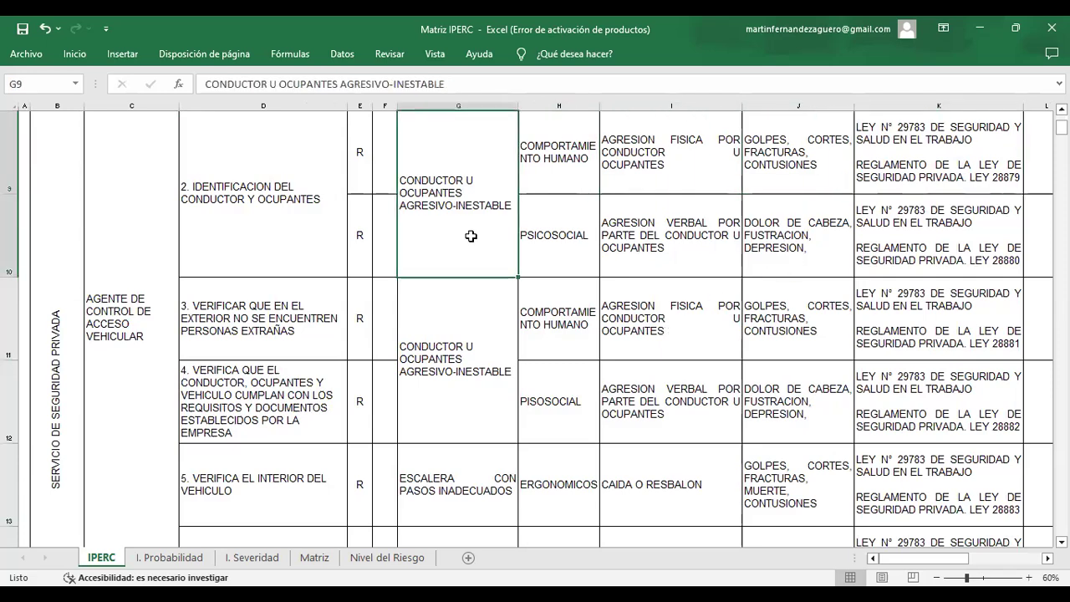
click(663, 181)
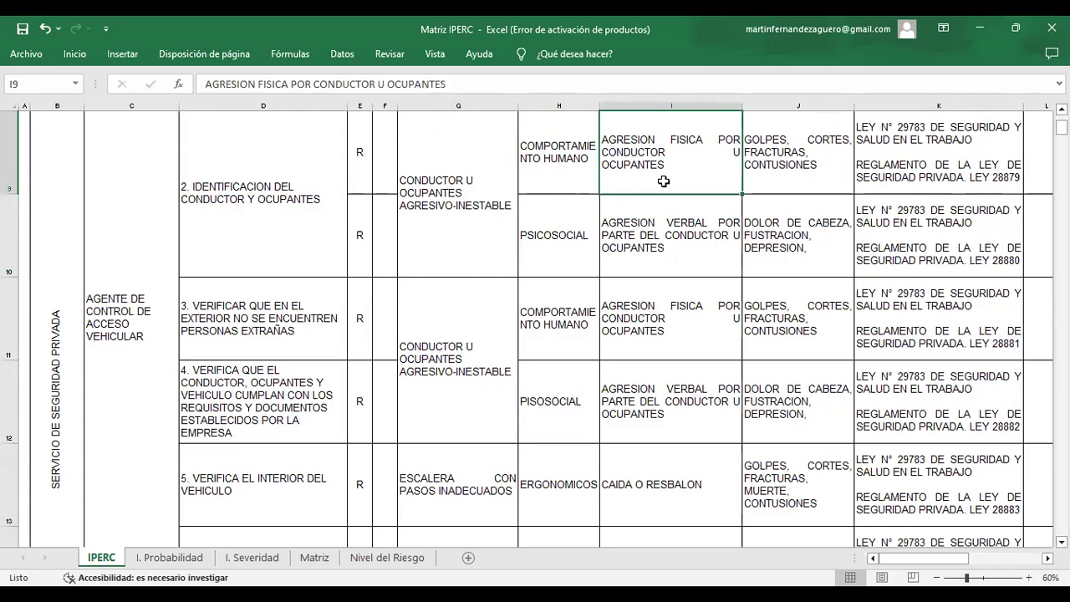
key(Right)
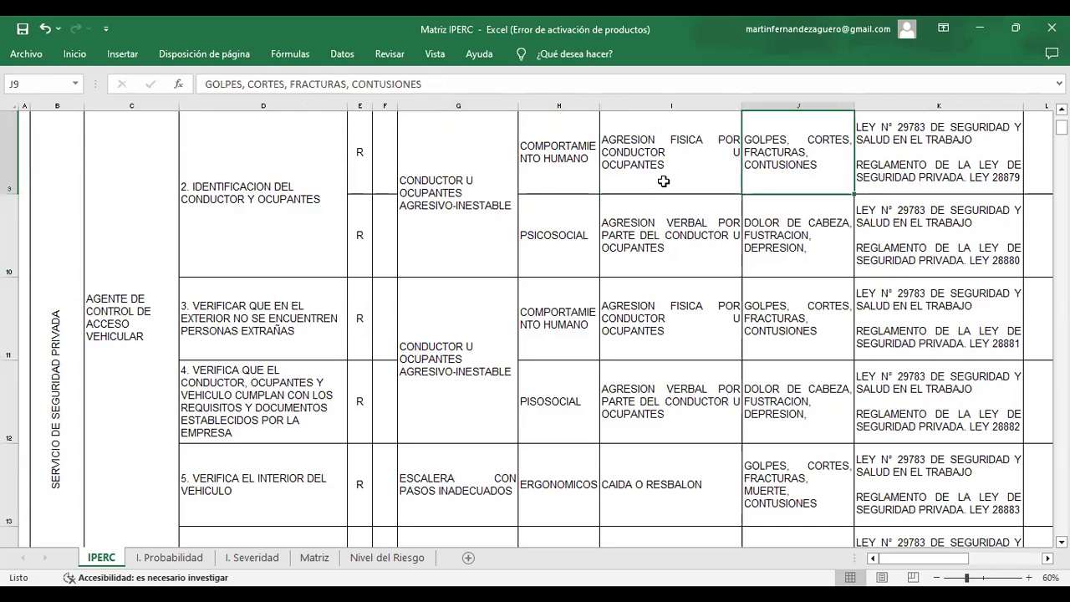
key(Right)
key(Right)
key(Right)
key(Right)
key(Right)
key(Right)
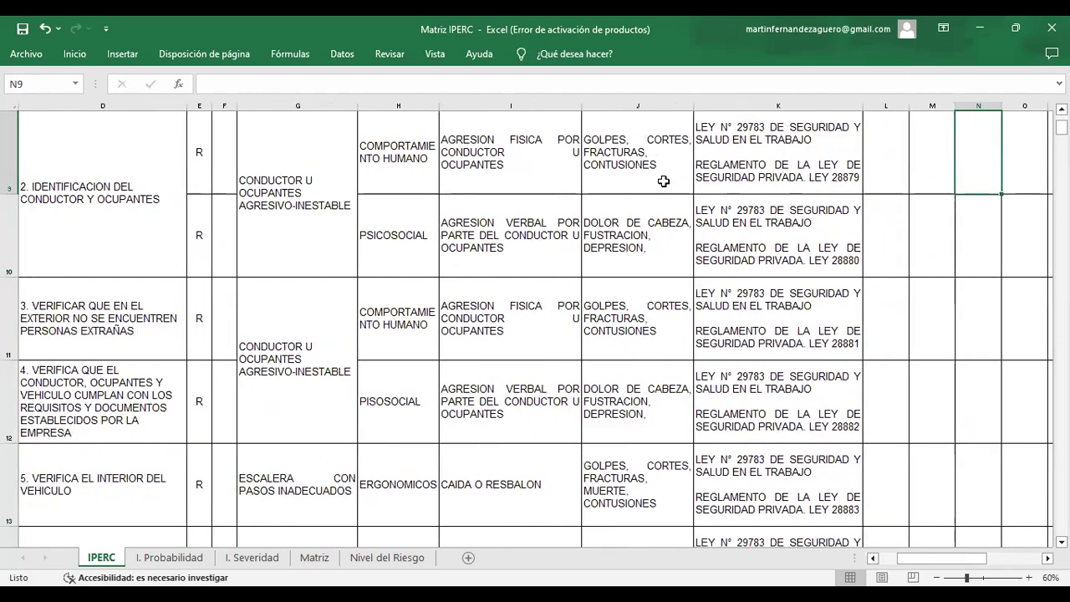
Compare the three PERSONAS EXPUESTAS (A) ranges with their index numbers in the I. Probabilidad table
scroll(669, 209, up, 1)
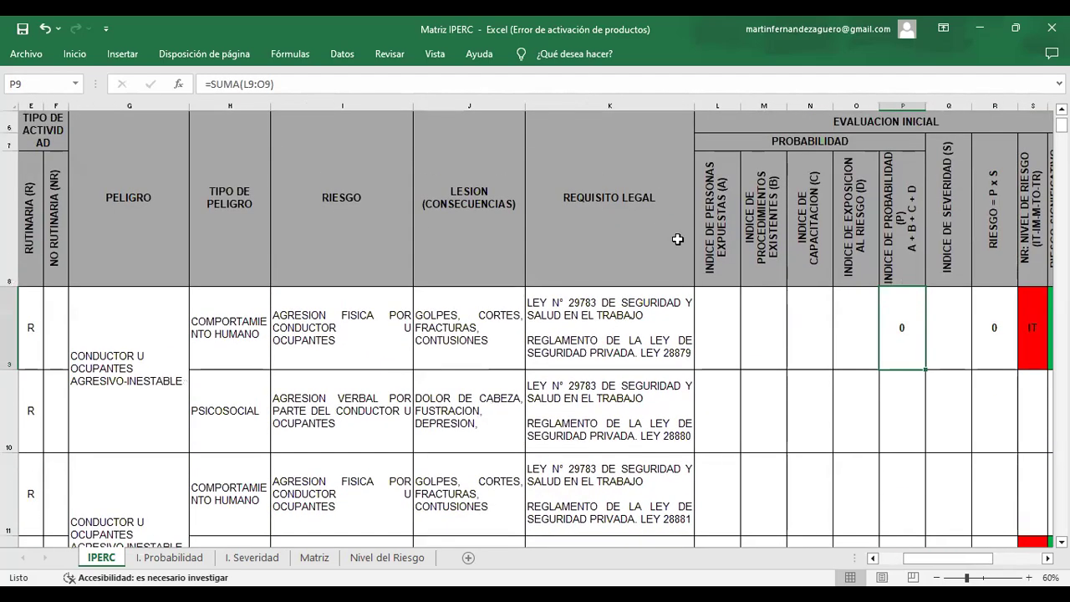
click(710, 327)
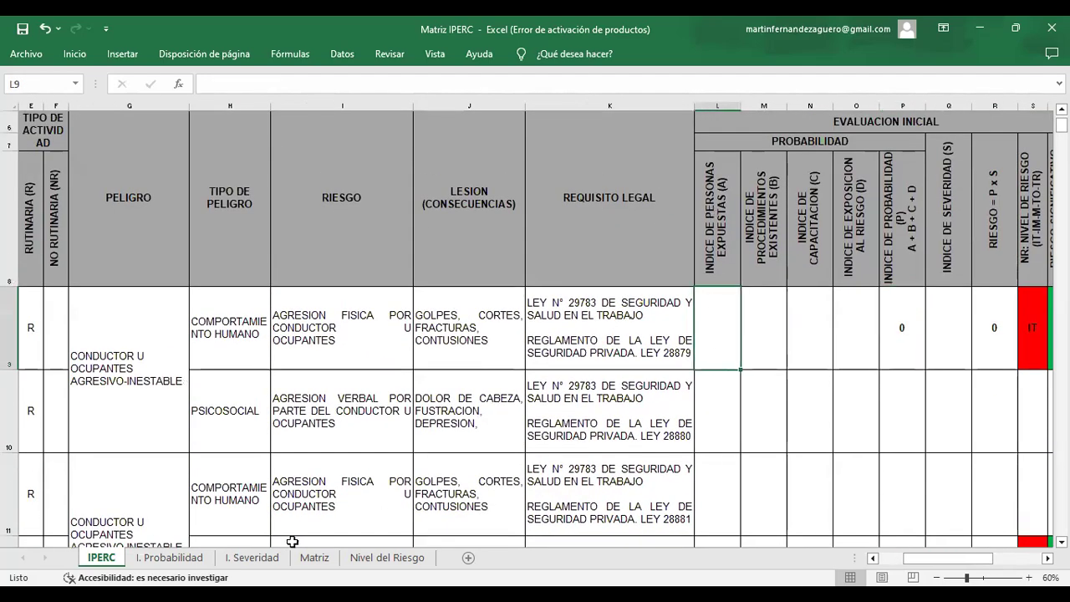
click(176, 558)
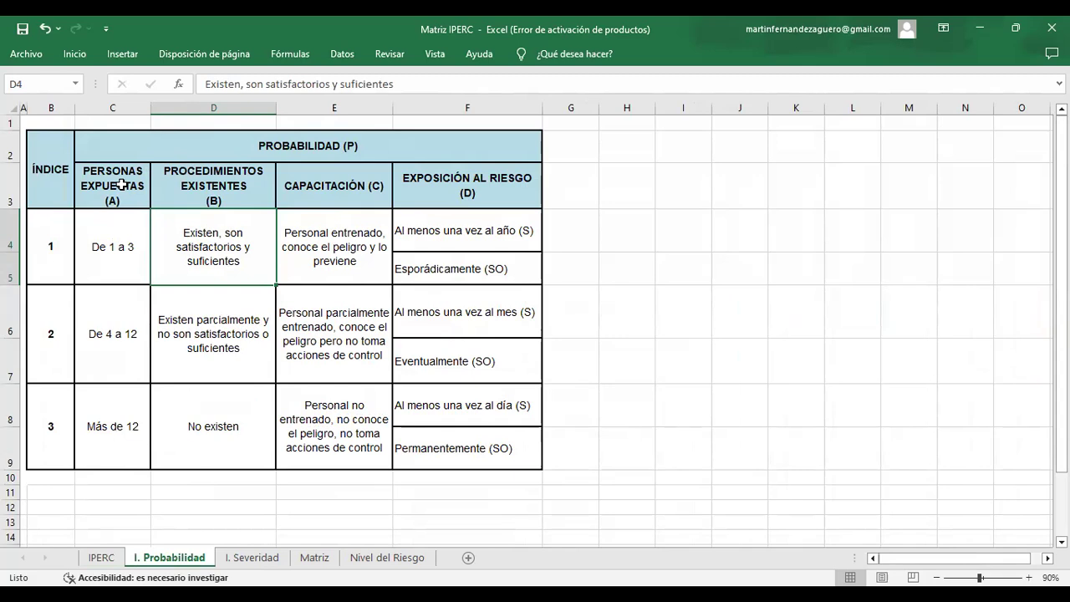
click(90, 270)
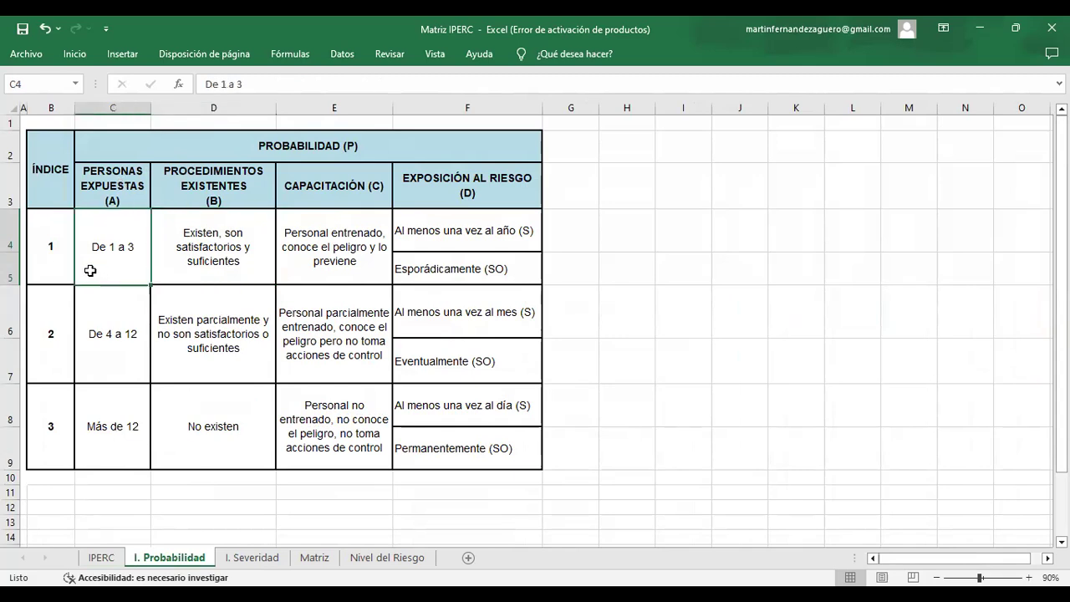
click(45, 259)
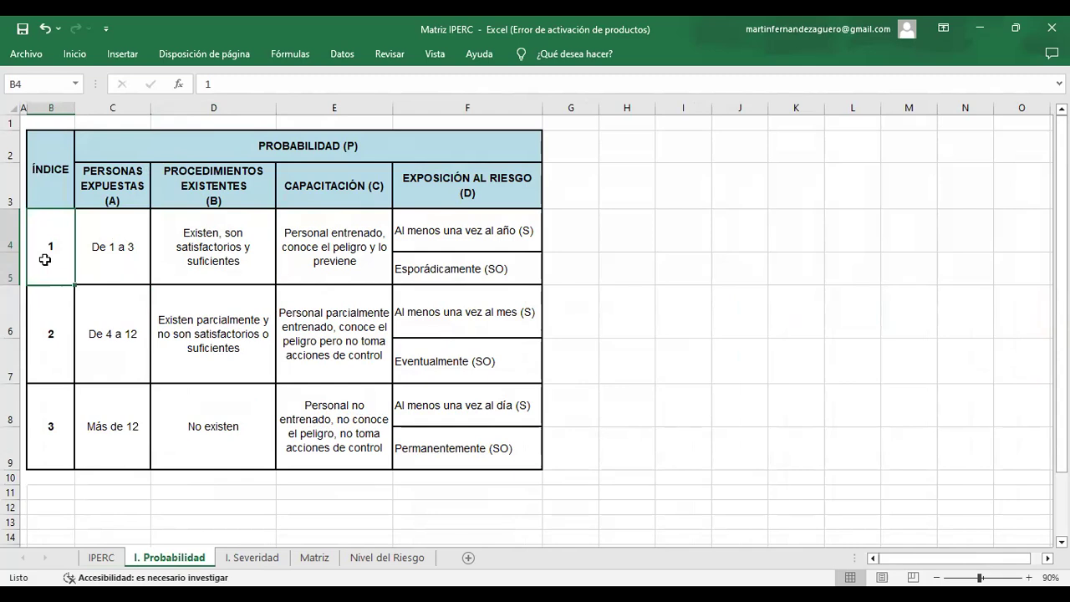
click(97, 369)
click(55, 352)
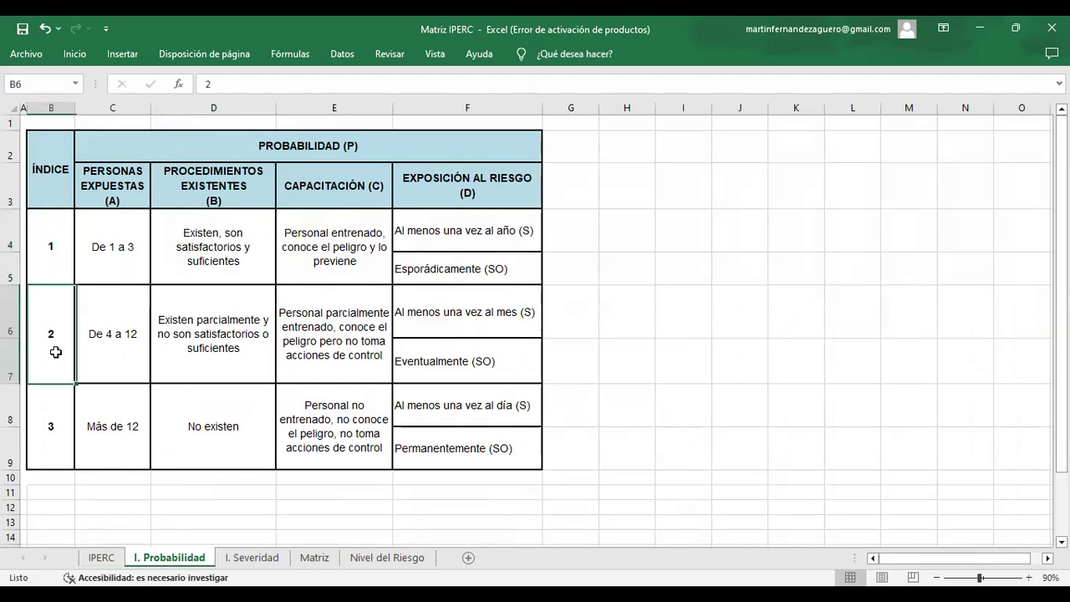
click(124, 459)
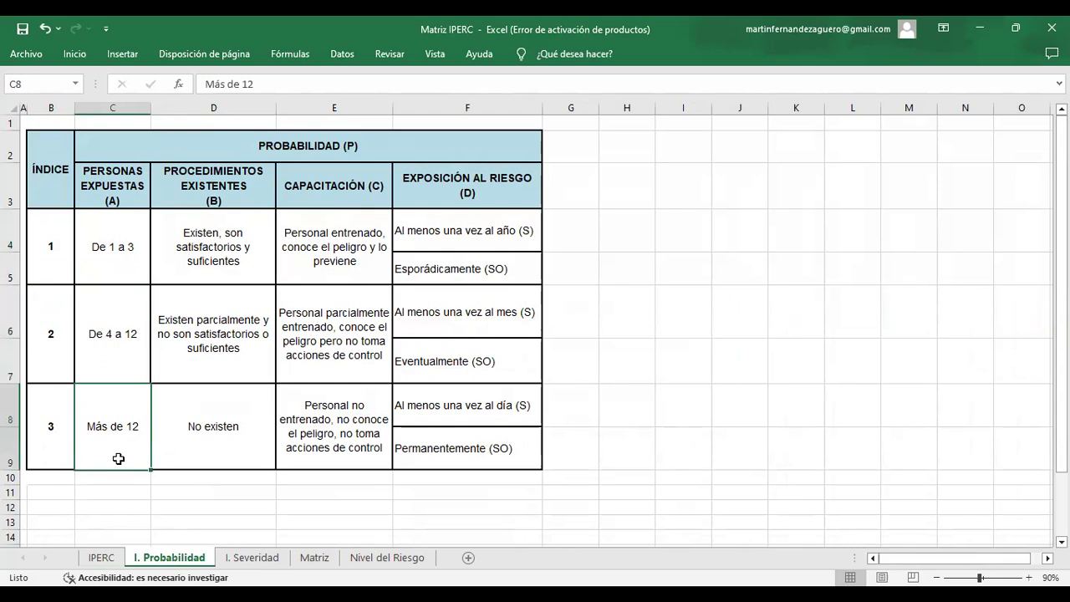
click(45, 450)
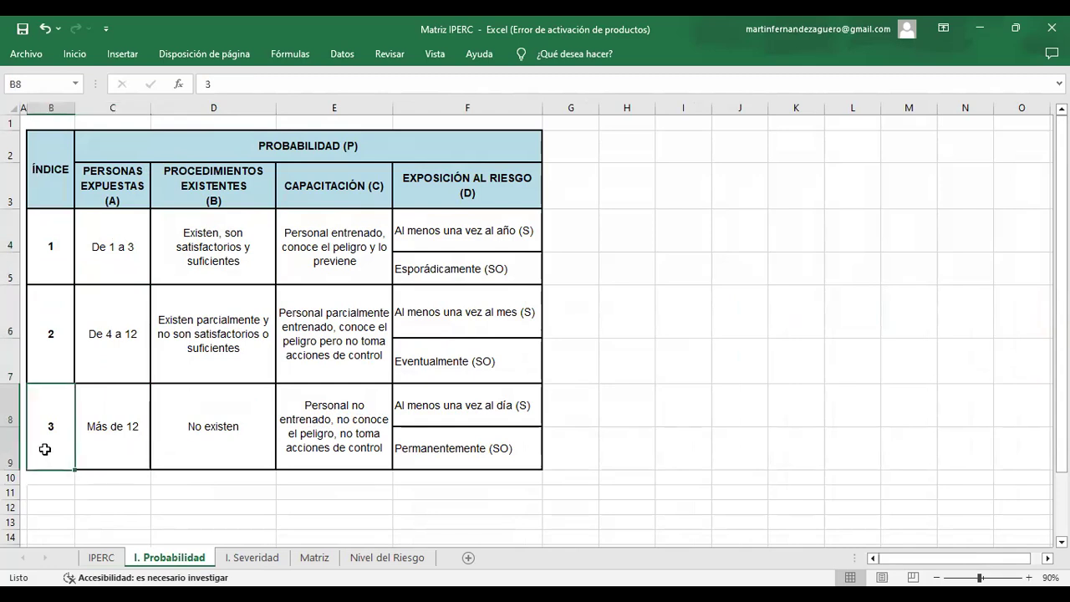
Set INDICE DE PERSONAS EXPUESTAS (A) for row 9 of the IPERC sheet to 1
click(101, 556)
click(46, 109)
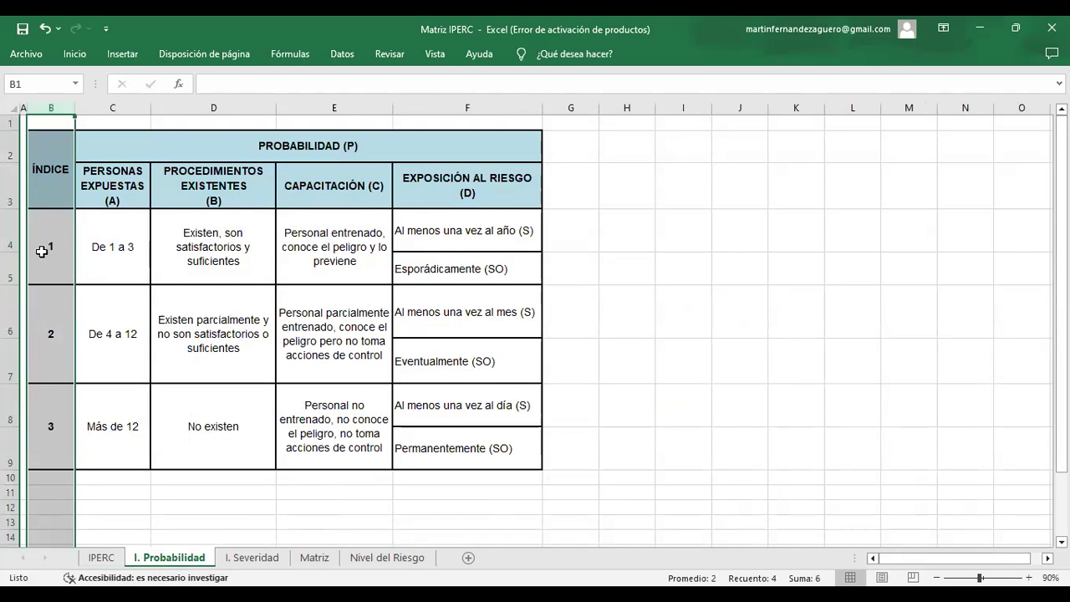
click(108, 559)
text(1)
key(Tab)
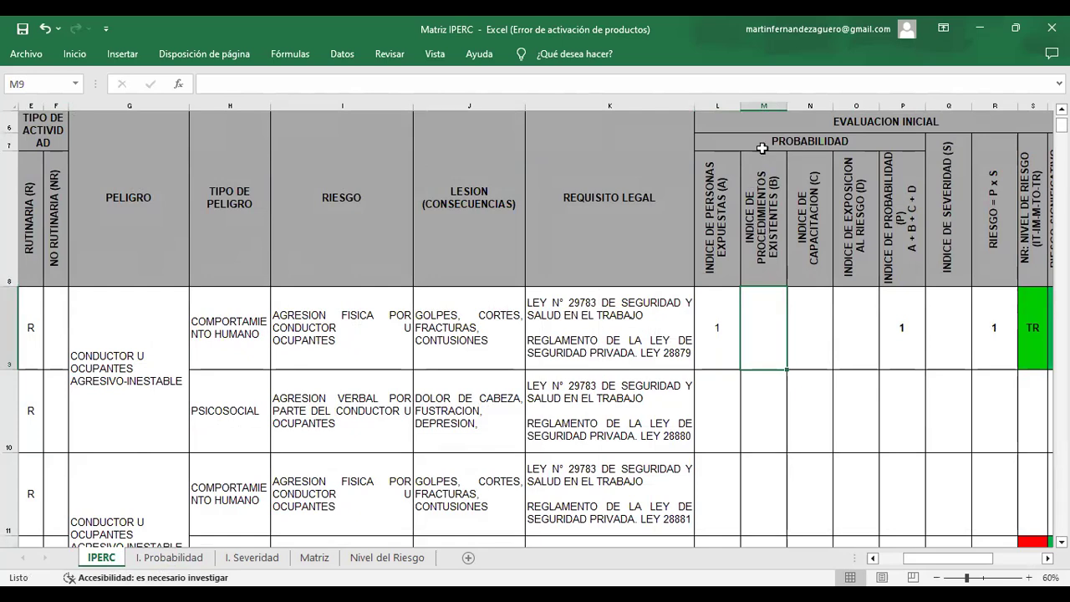
Examine the PROCEDIMIENTOS EXISTENTES (B) criteria for indices 1 and 3 in the I. Probabilidad table
click(760, 263)
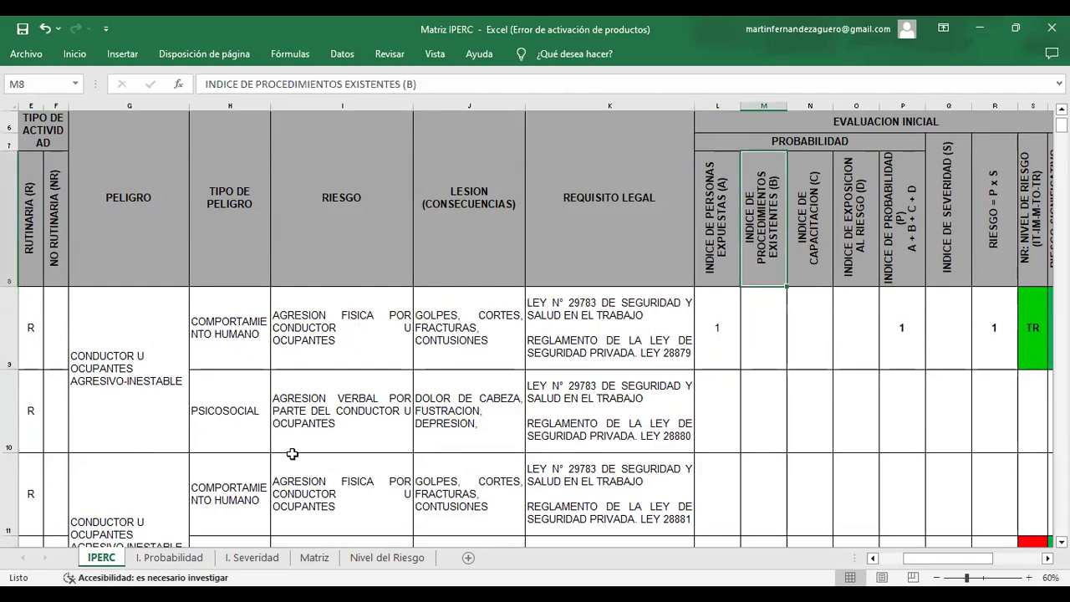
click(172, 559)
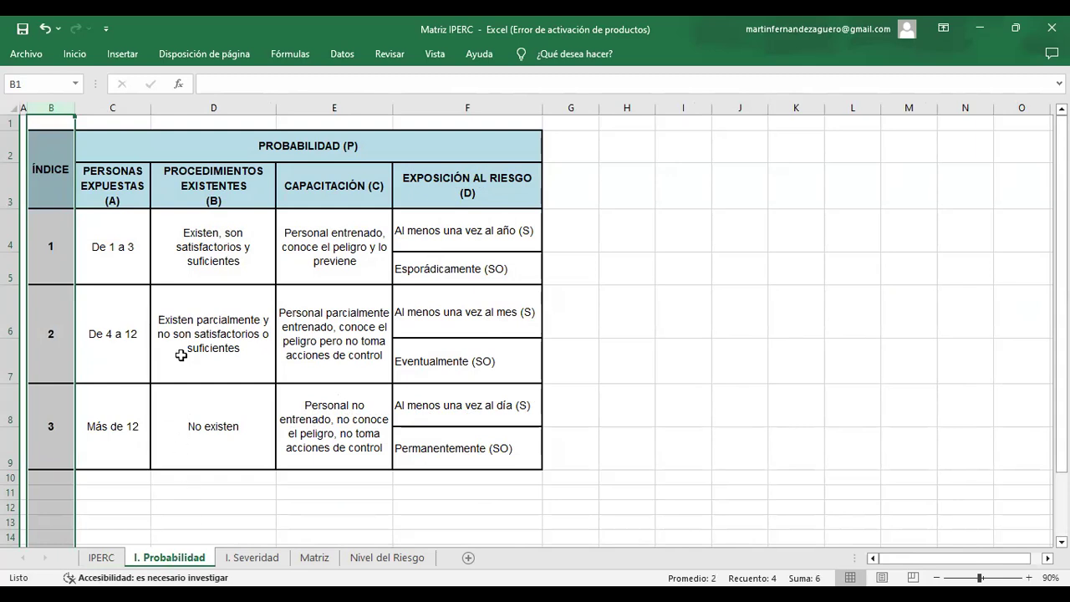
click(214, 269)
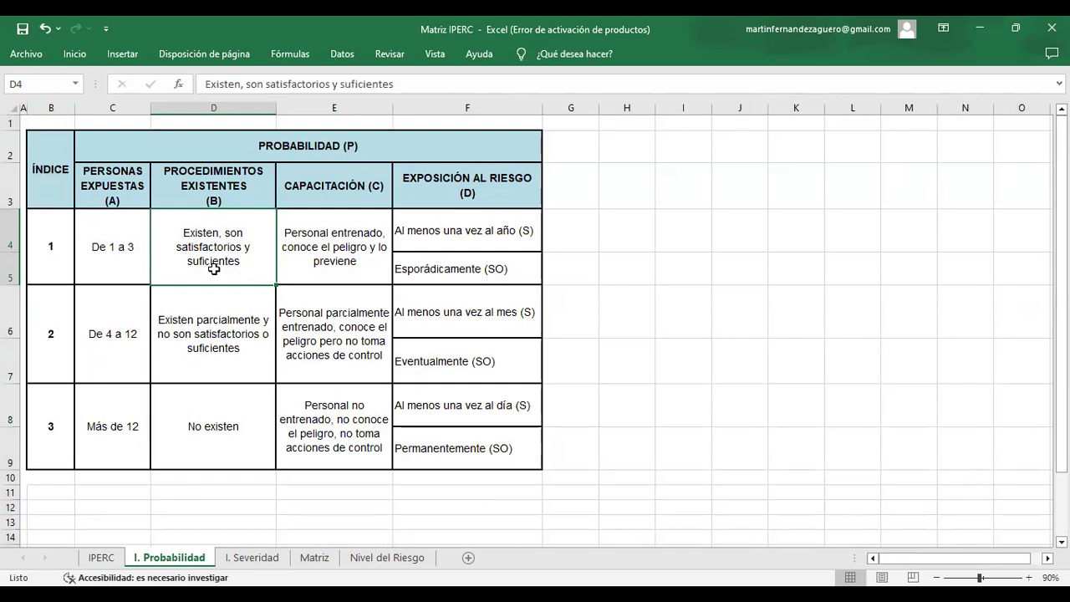
click(42, 256)
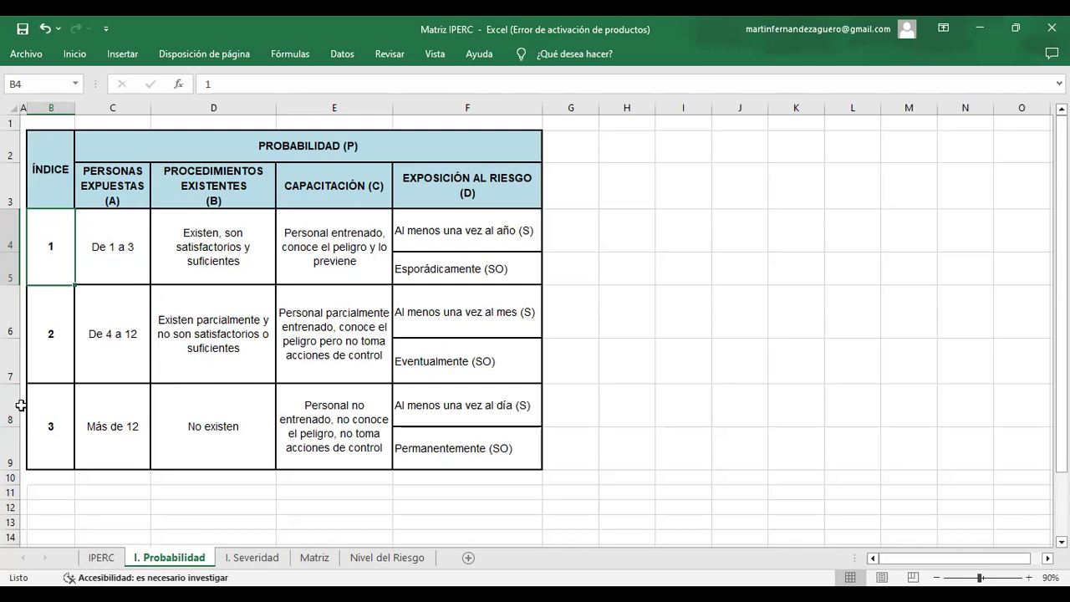
drag(11, 402, 17, 439)
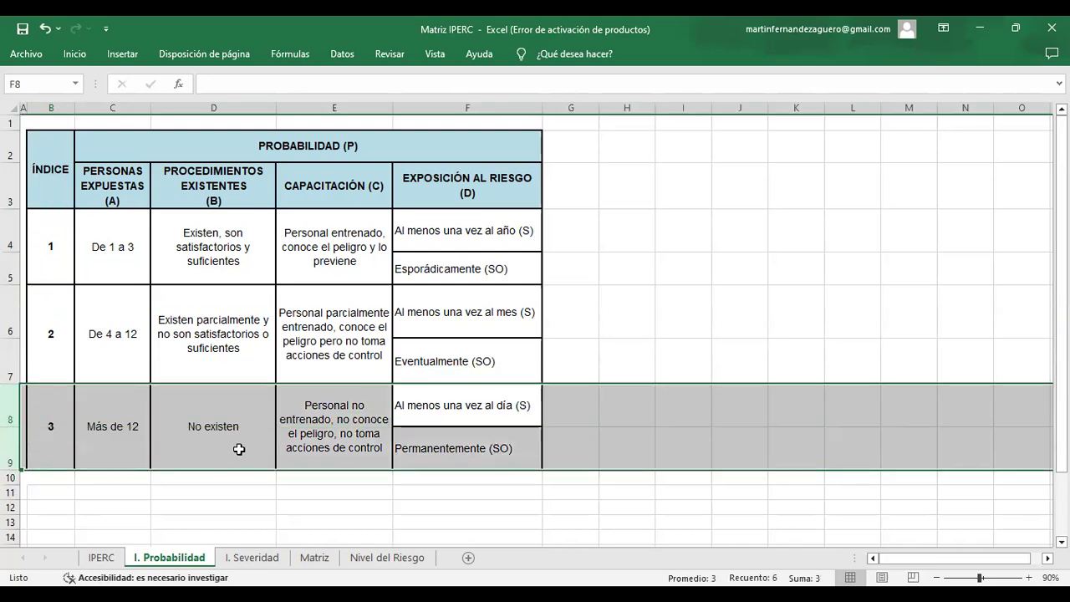
click(239, 449)
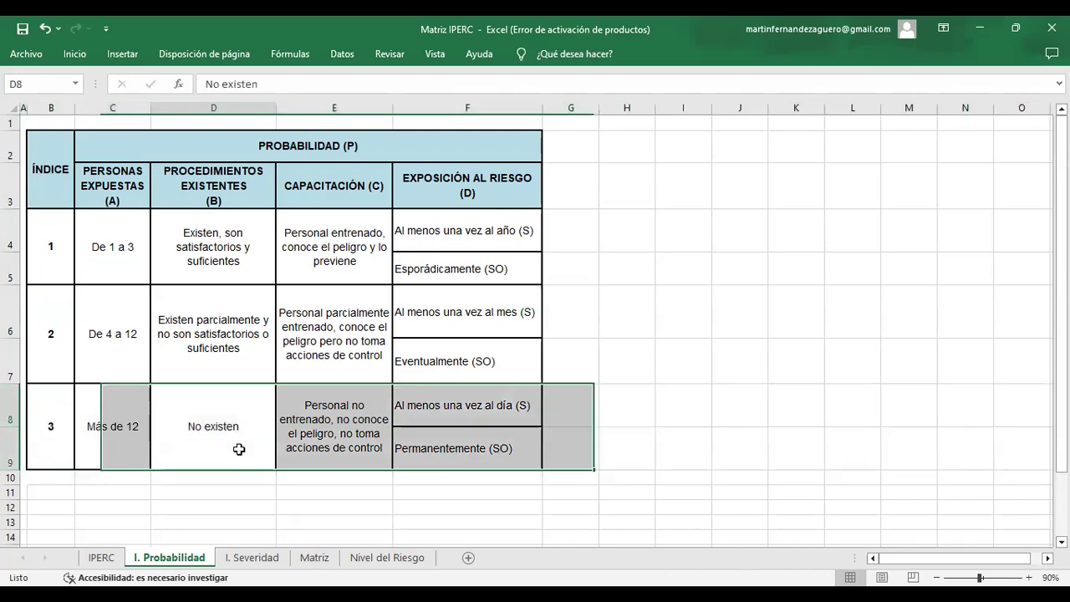
click(101, 559)
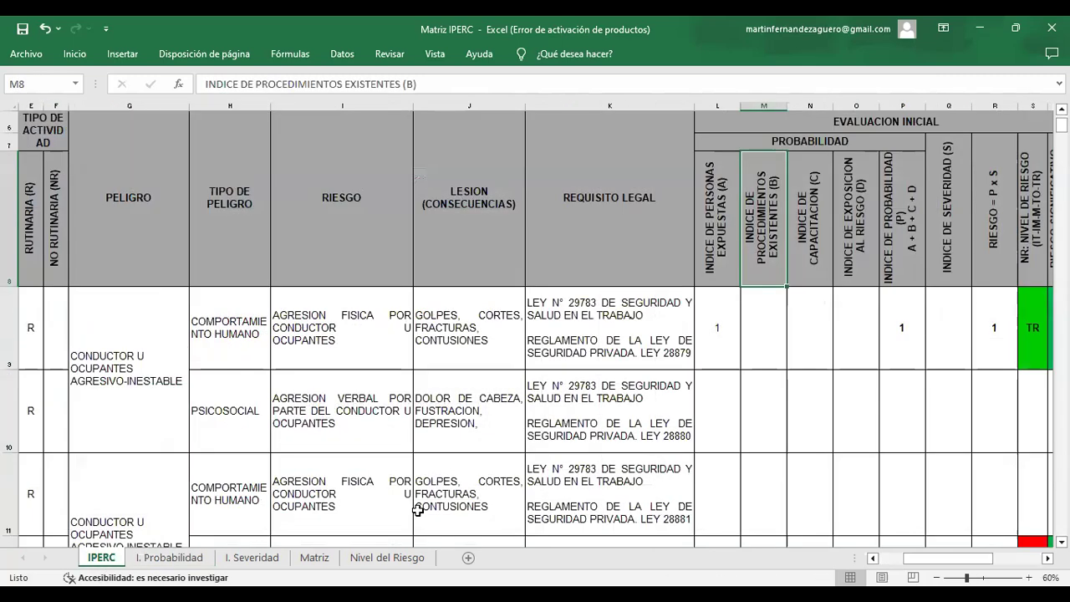
Recheck the existing-procedures criteria and set INDICE DE PROCEDIMIENTOS EXISTENTES (B) for row 9 of IPERC to 2
click(748, 357)
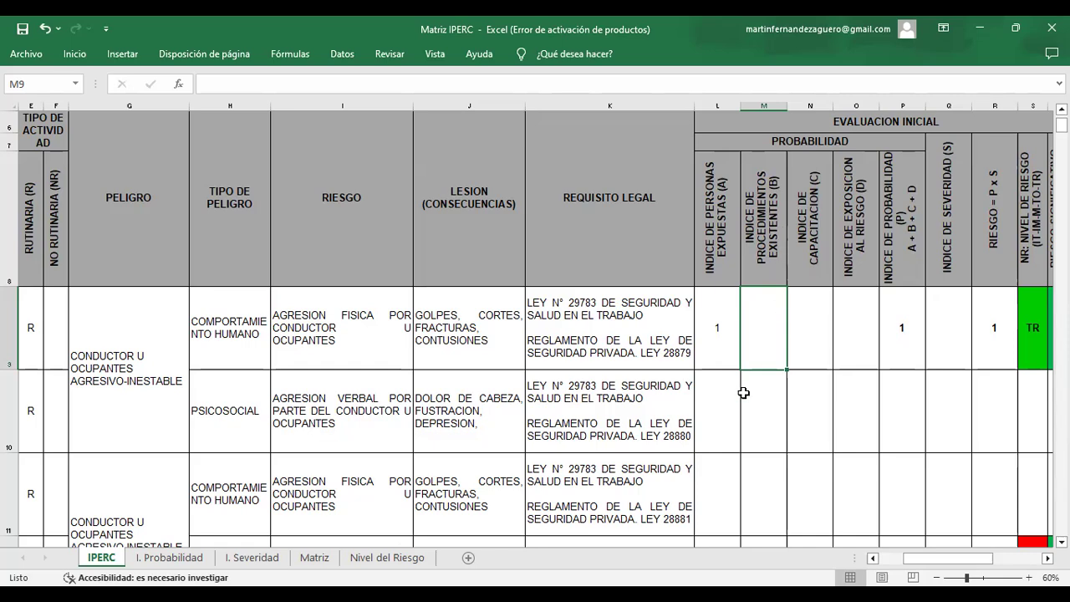
click(170, 558)
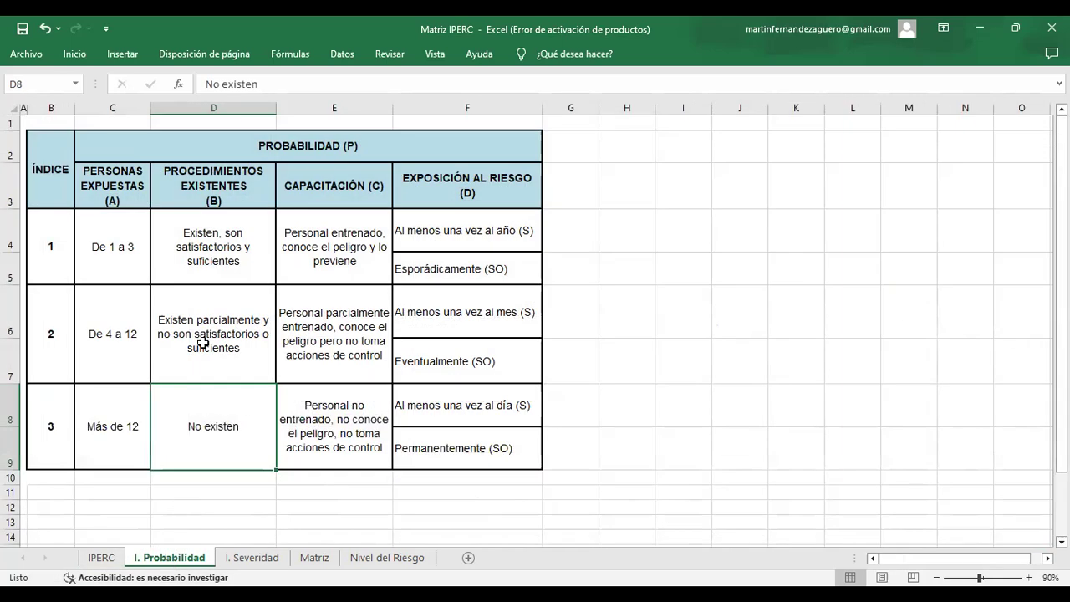
click(221, 249)
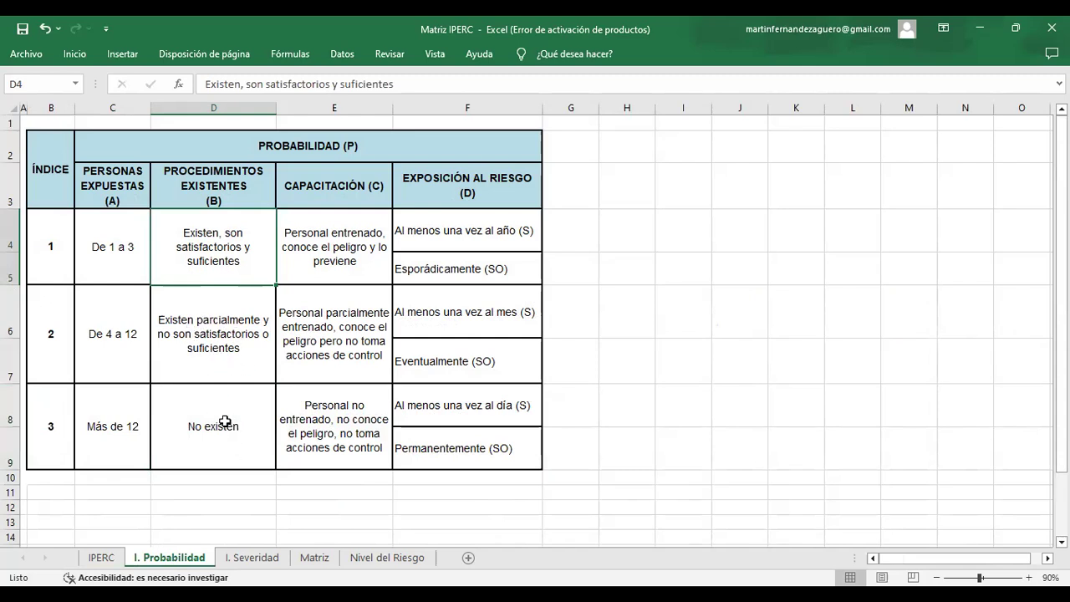
click(48, 107)
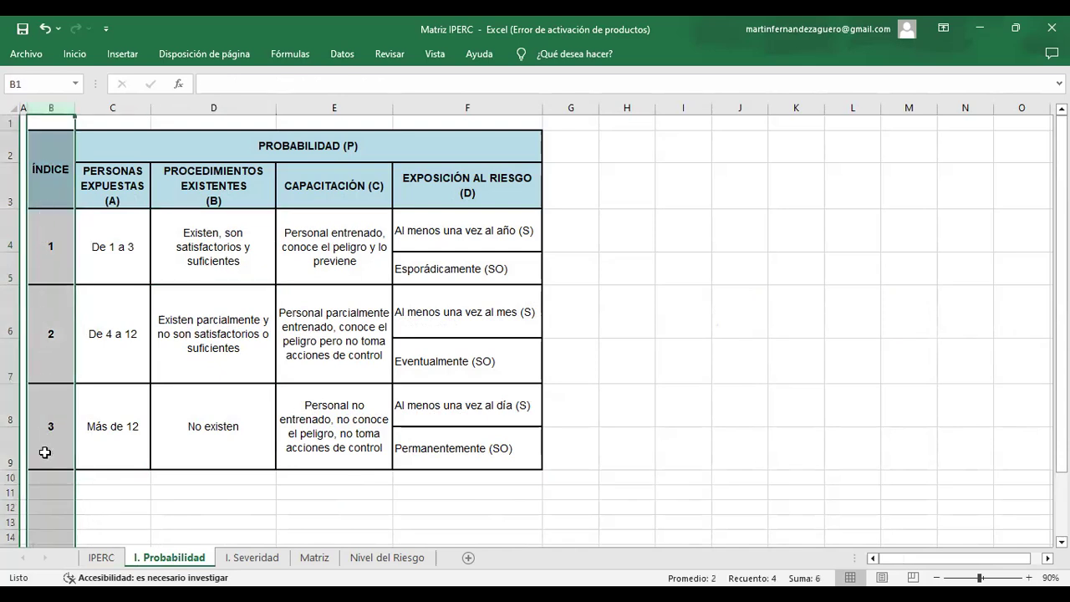
click(100, 557)
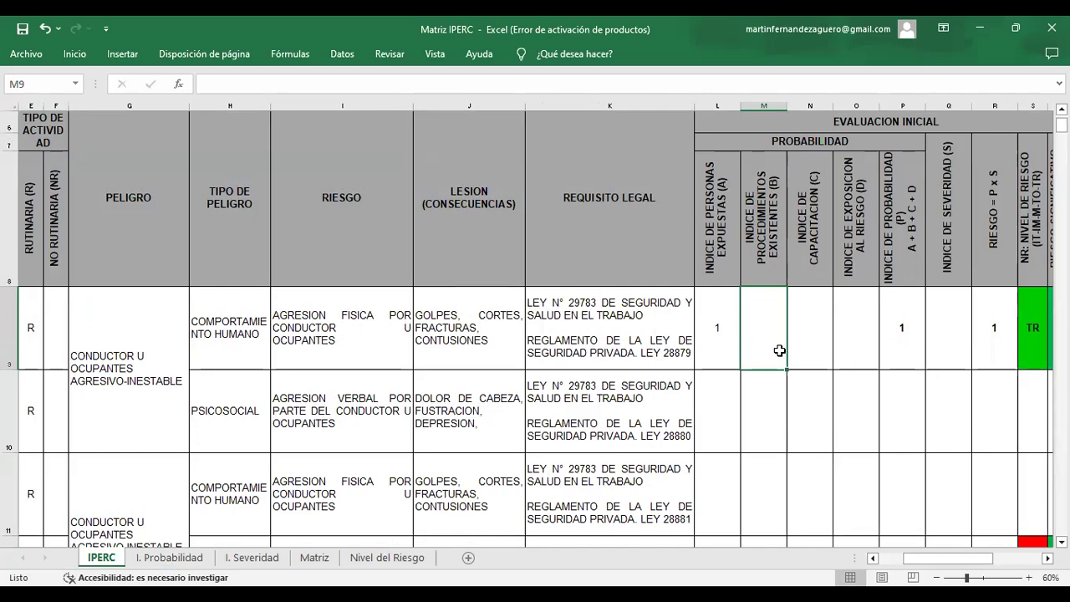
text(2)
key(Tab)
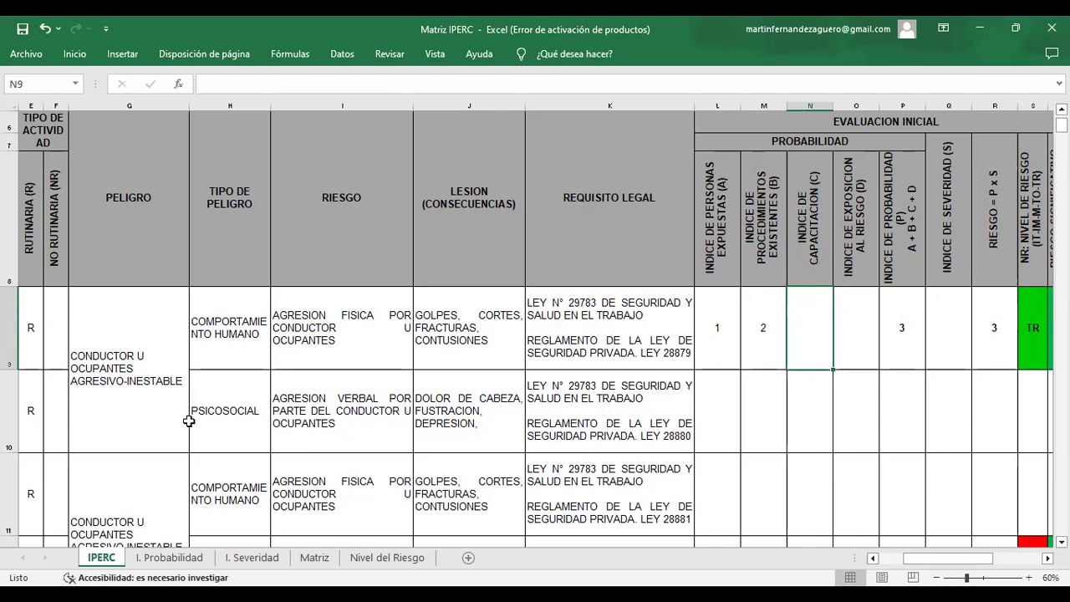
Widen the TIPO DE PELIGRO column of the IPERC matrix so COMPORTAMIENTO HUMANO wraps without splitting a word
click(112, 403)
key(Left)
key(Left)
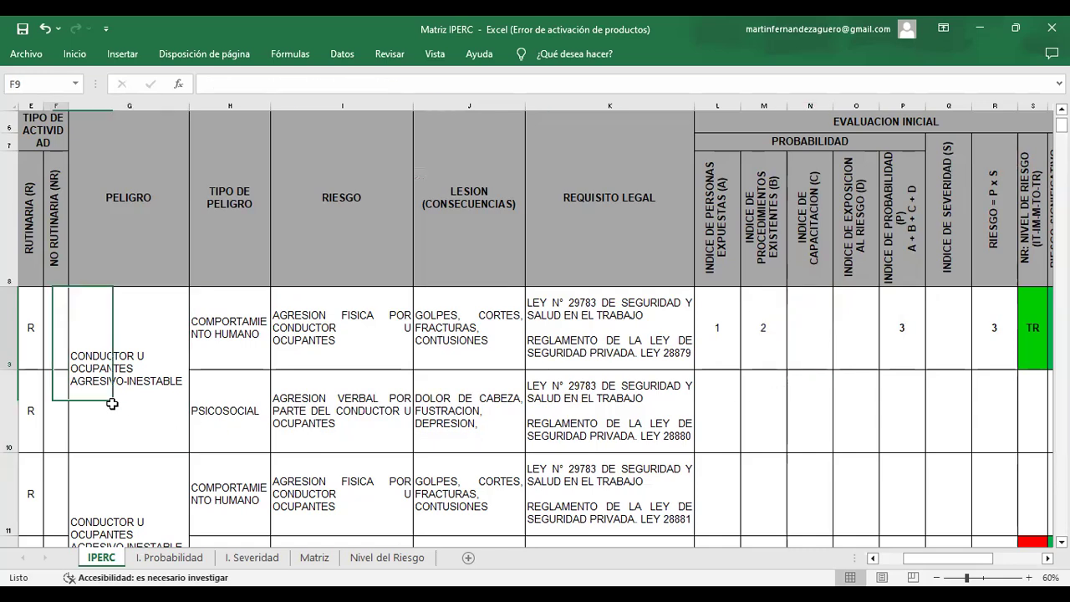
key(Left)
key(Left)
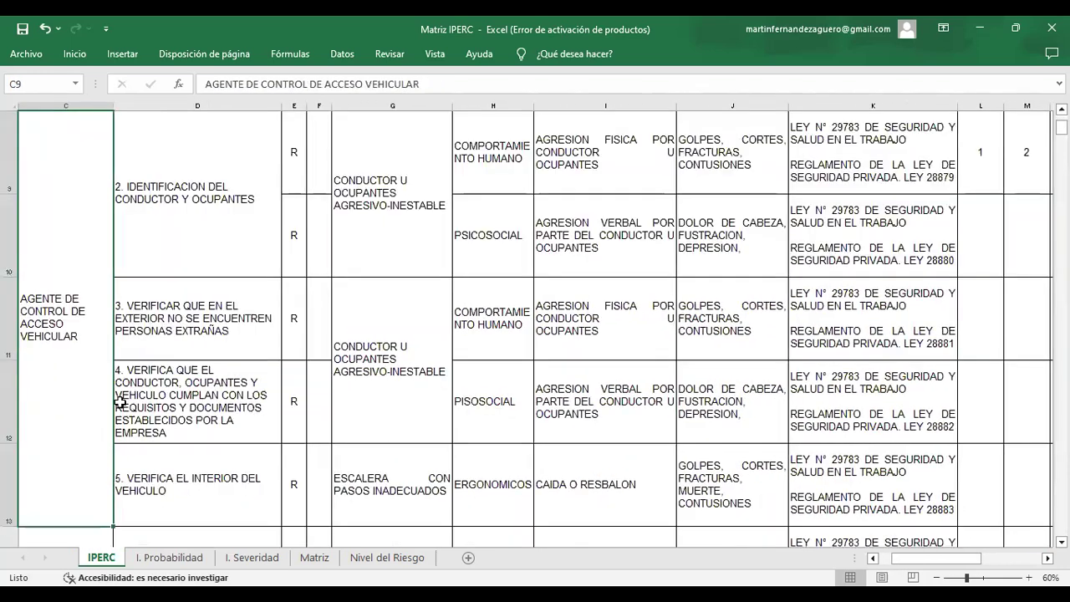
click(183, 239)
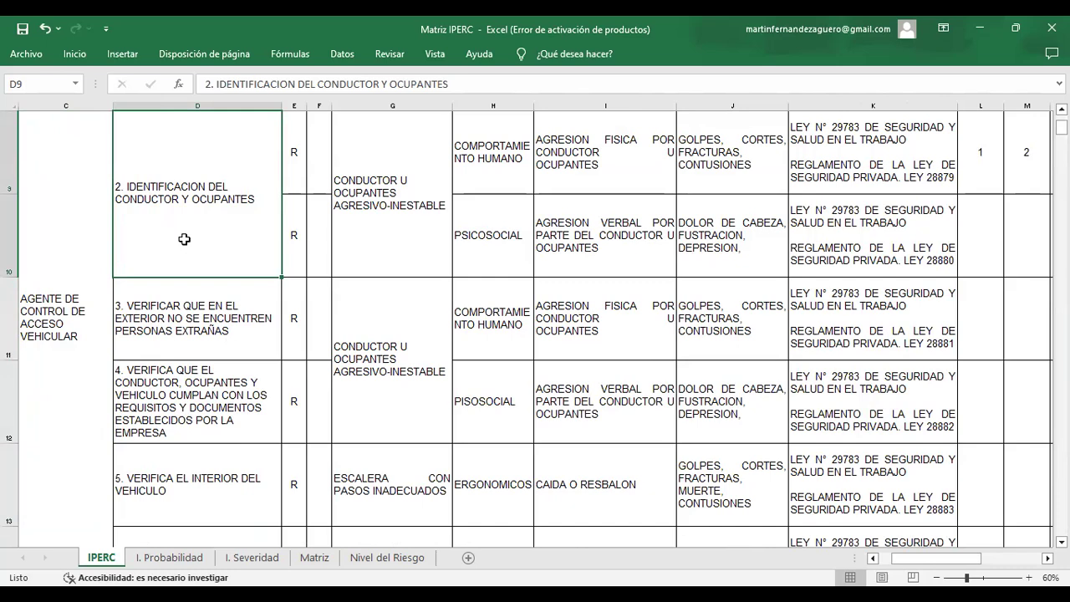
click(485, 171)
drag(534, 109, 558, 109)
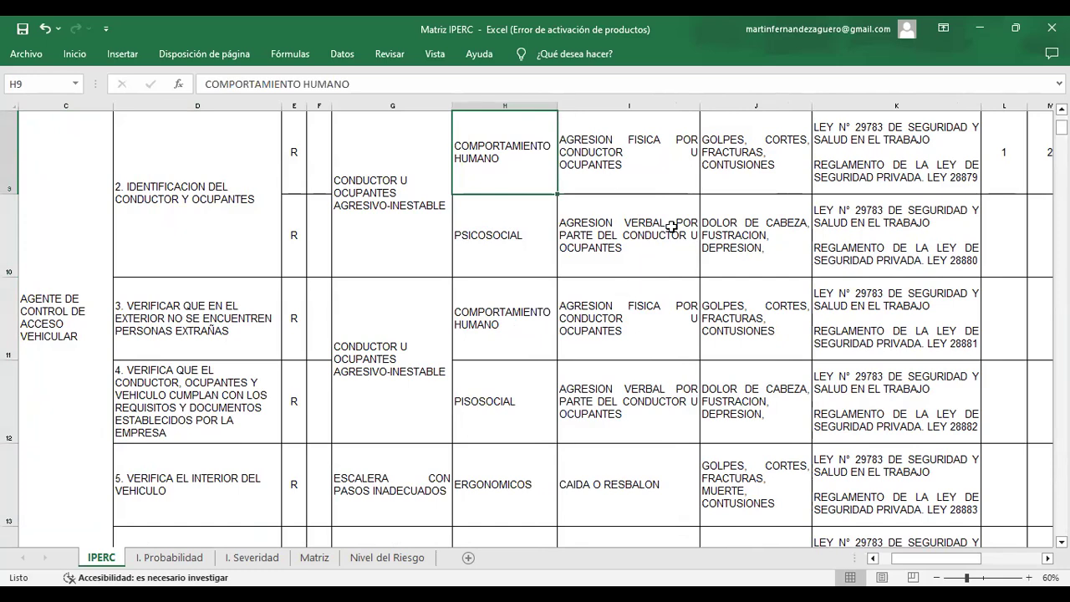
click(588, 156)
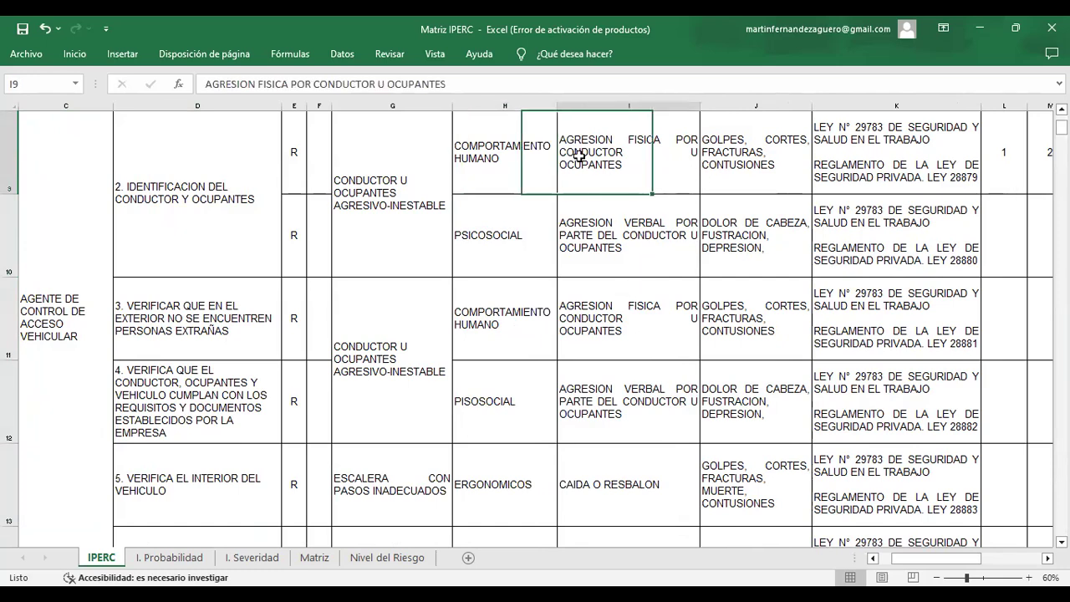
Review row 9 from the driver and occupant identification task across to its probability index cells
click(191, 237)
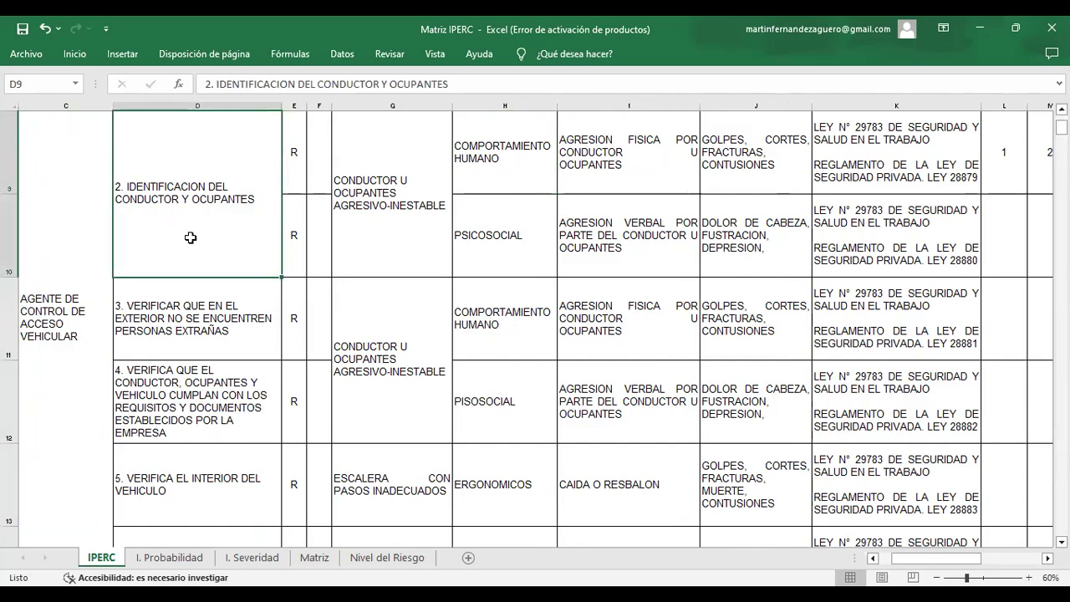
key(Right)
key(Right)
key(Right)
key(Right)
key(Right)
key(Right)
key(Right)
key(Right)
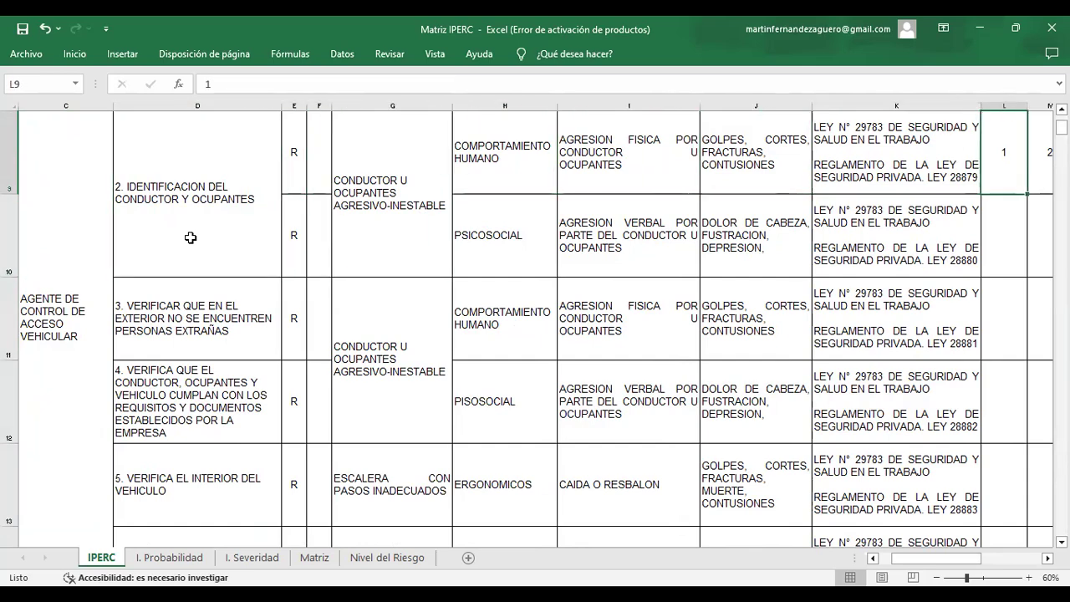
key(Right)
key(Right)
key(Right)
scroll(805, 197, up, 1)
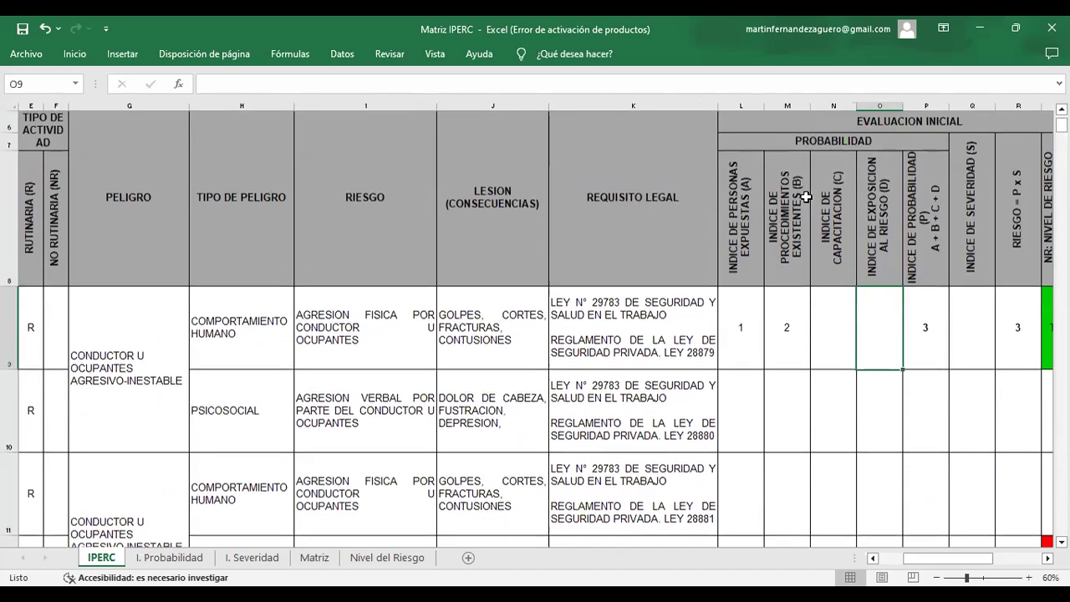
Check the CAPACITACIÓN (C) criteria in I. Probabilidad and set INDICE DE CAPACITACION (C) for row 9 of IPERC to 2
click(843, 332)
click(182, 558)
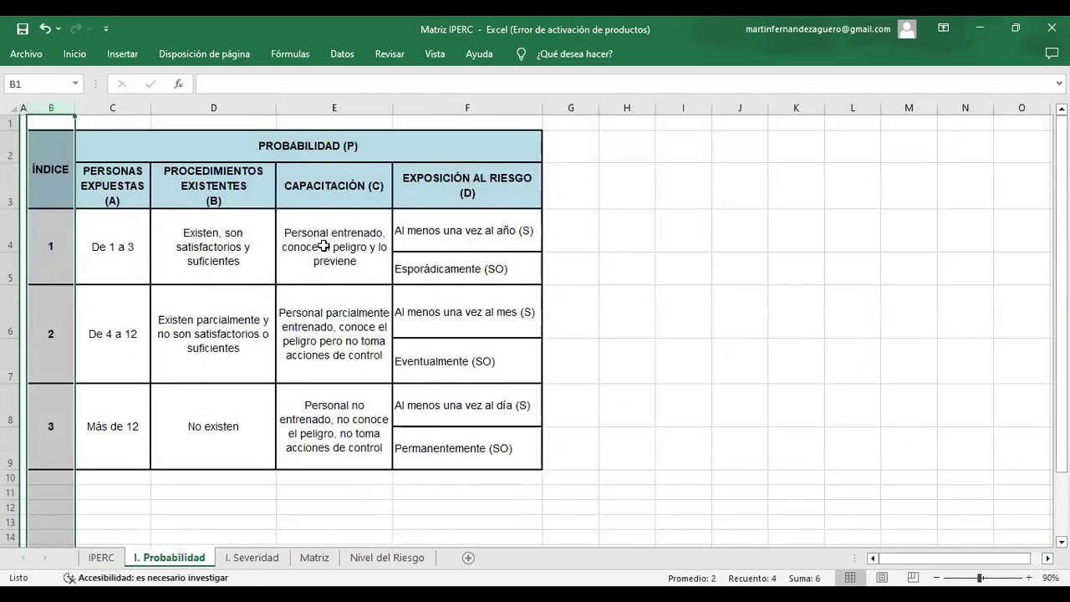
click(323, 246)
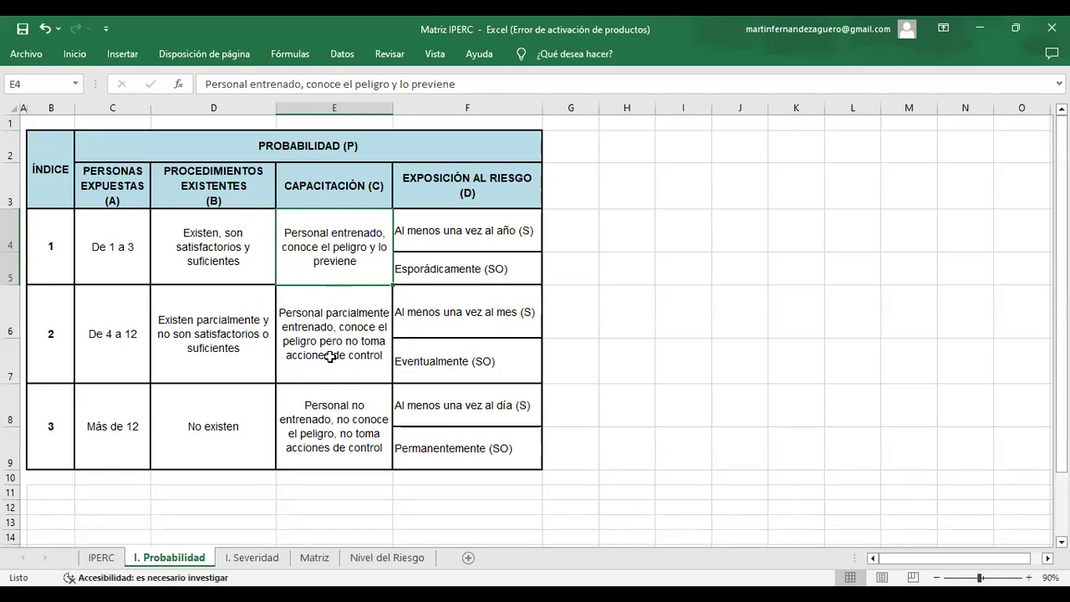
click(330, 437)
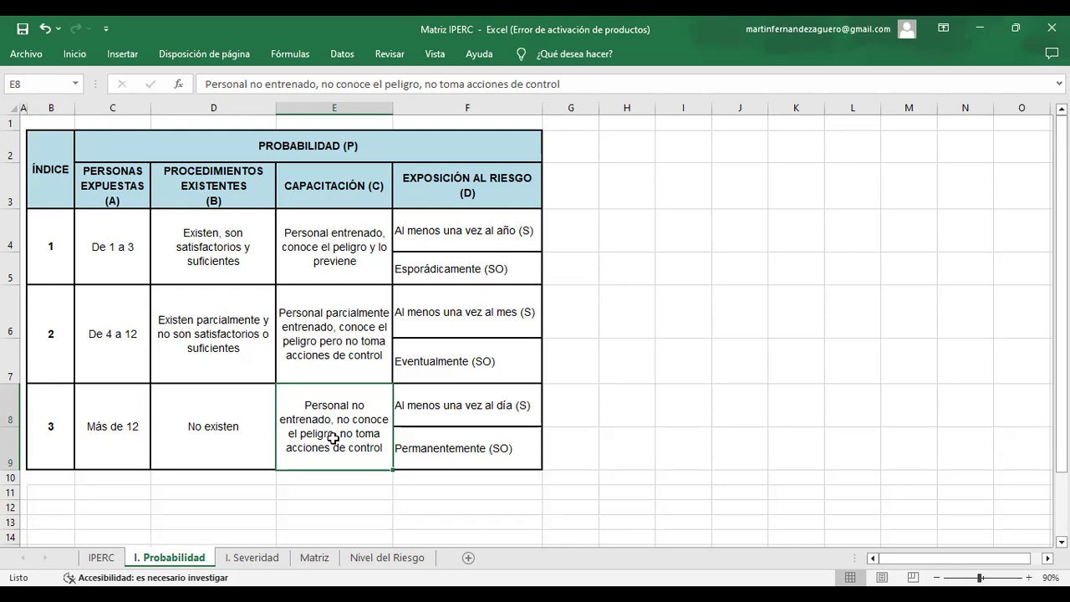
click(343, 353)
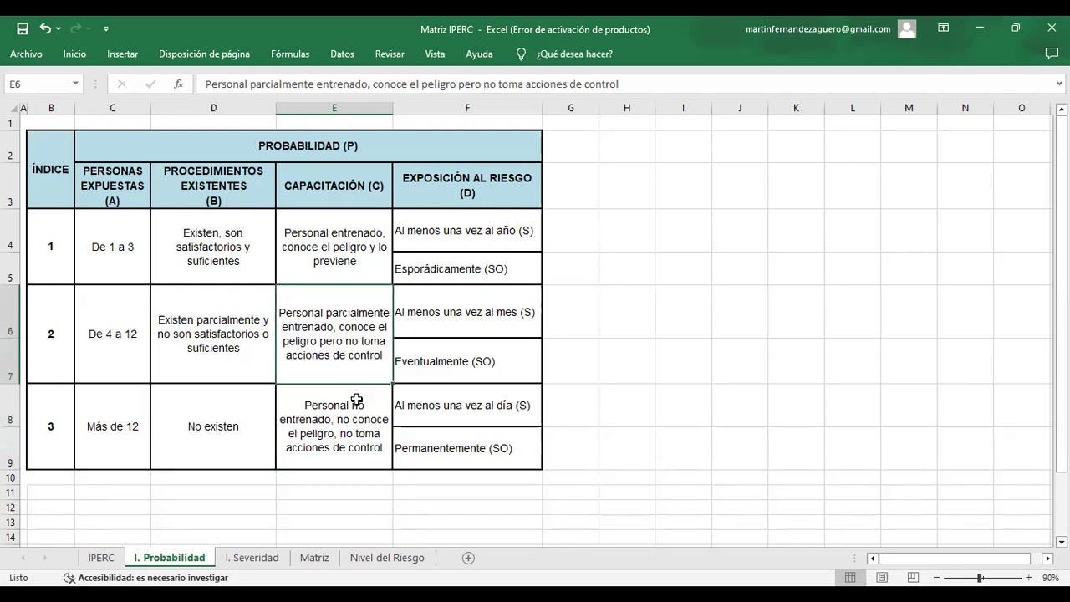
click(101, 558)
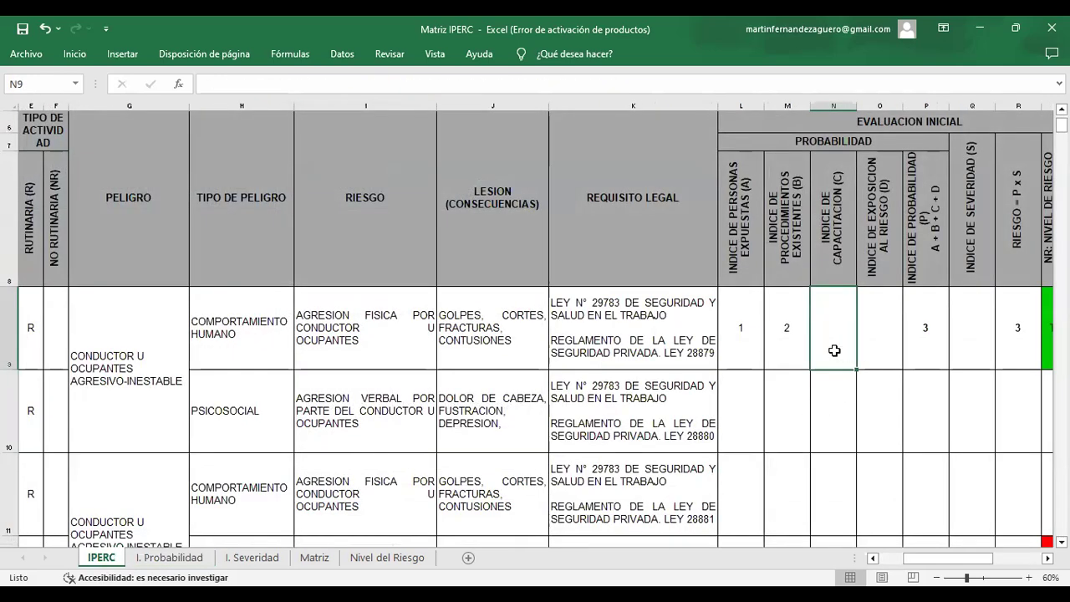
text(2)
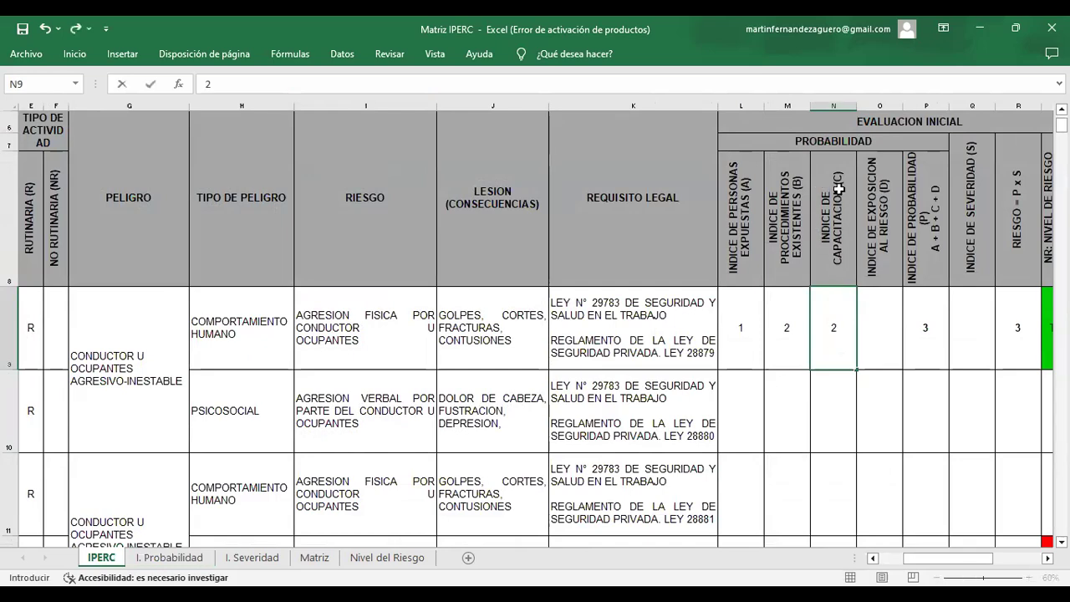
key(Return)
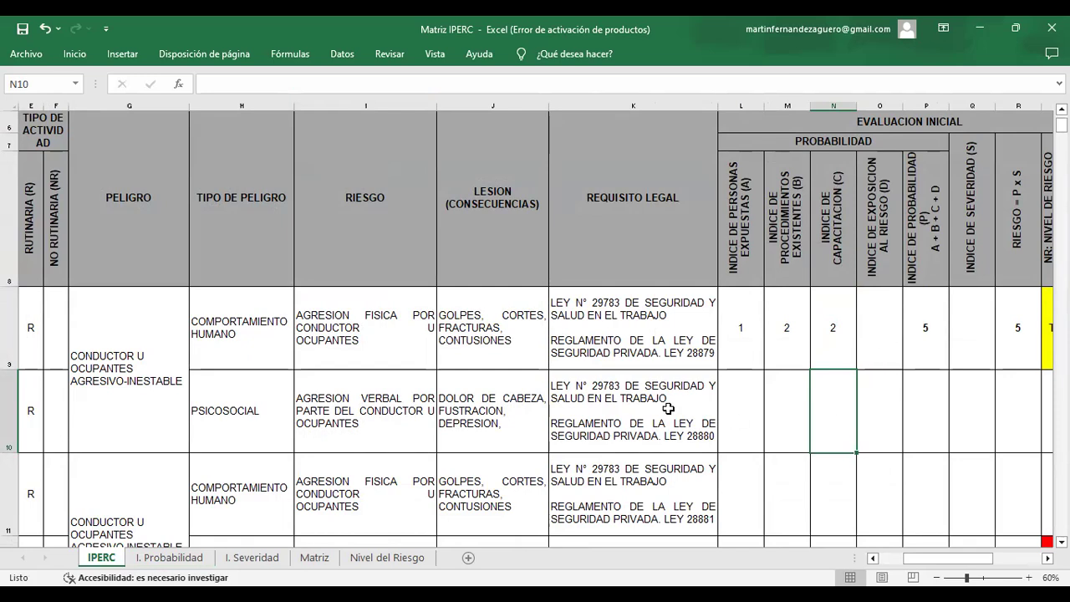
Examine the EXPOSICIÓN AL RIESGO (D) criteria for indices 1 to 3 in the I. Probabilidad table
click(879, 263)
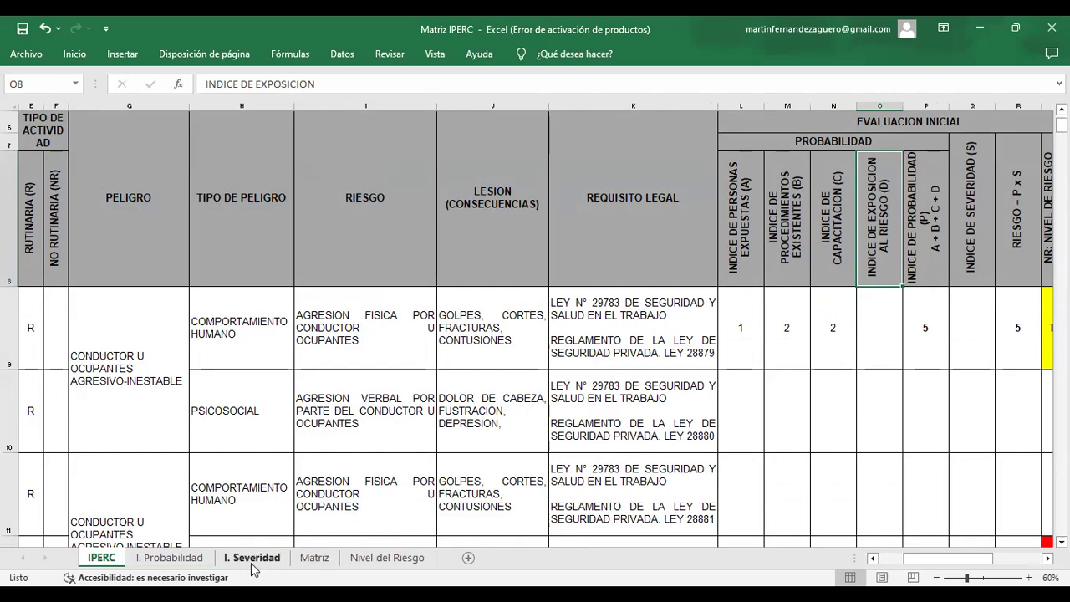
click(174, 560)
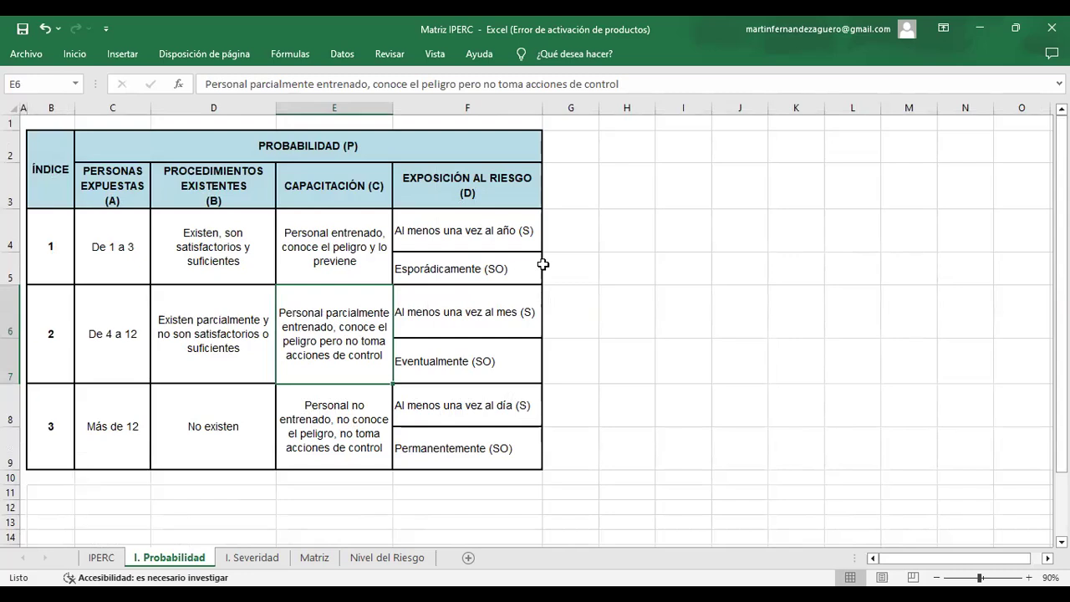
click(45, 258)
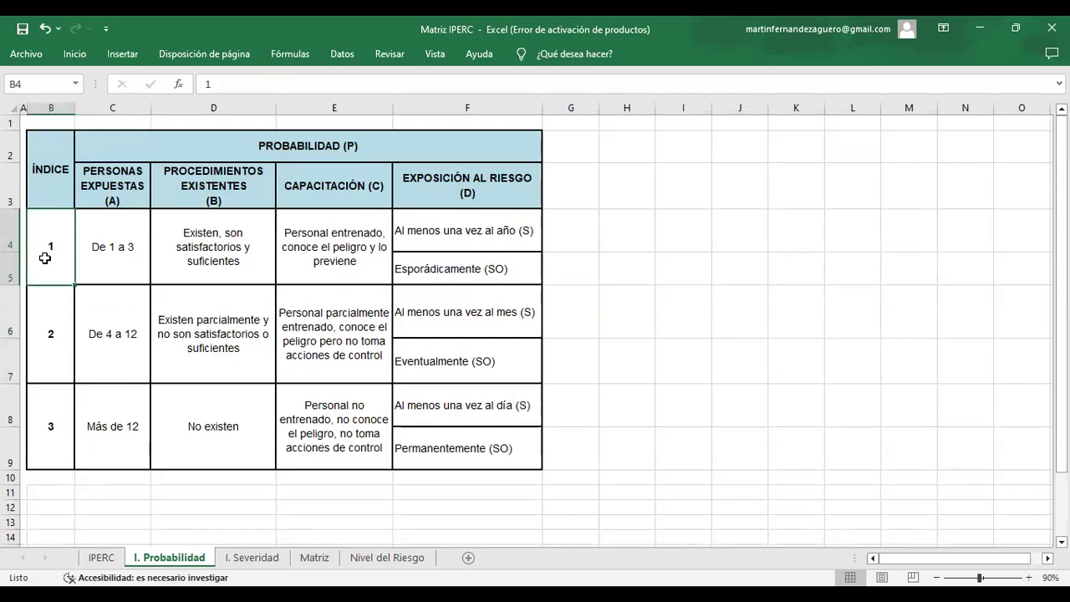
click(575, 316)
drag(574, 316, 13, 323)
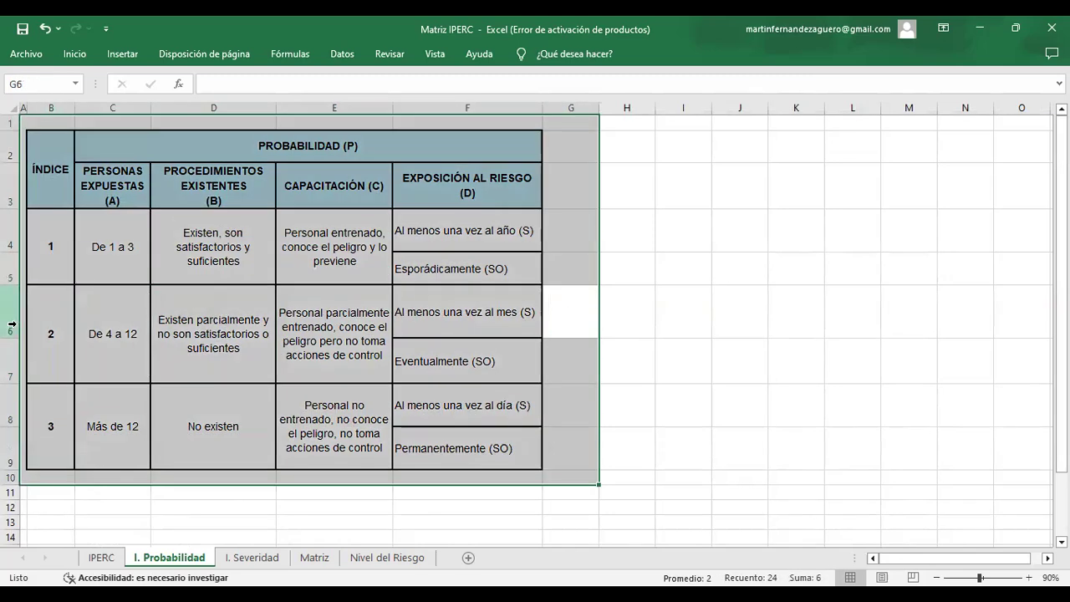
click(425, 344)
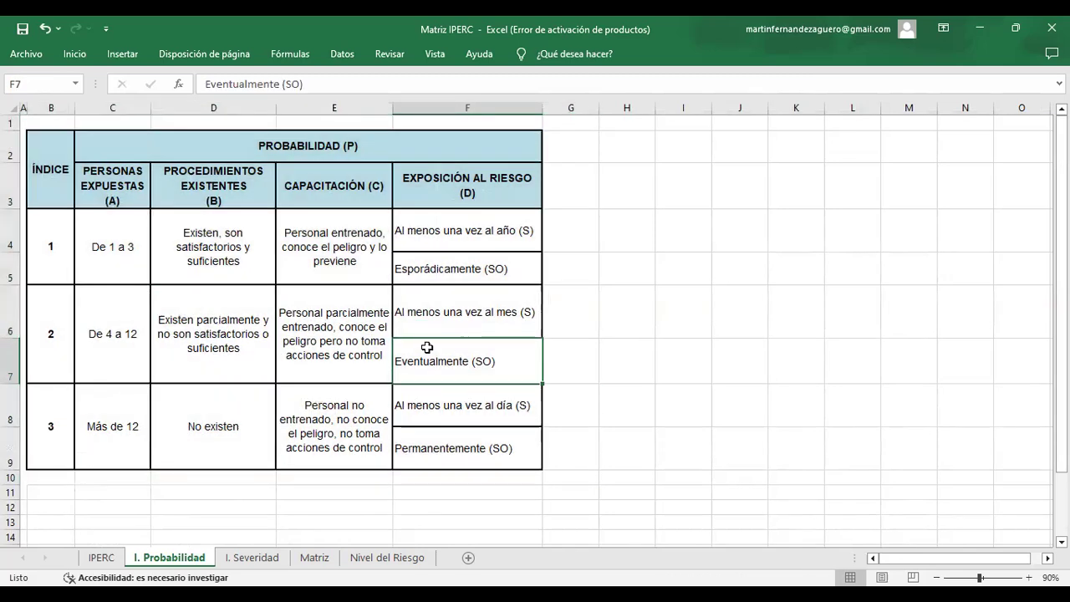
click(55, 365)
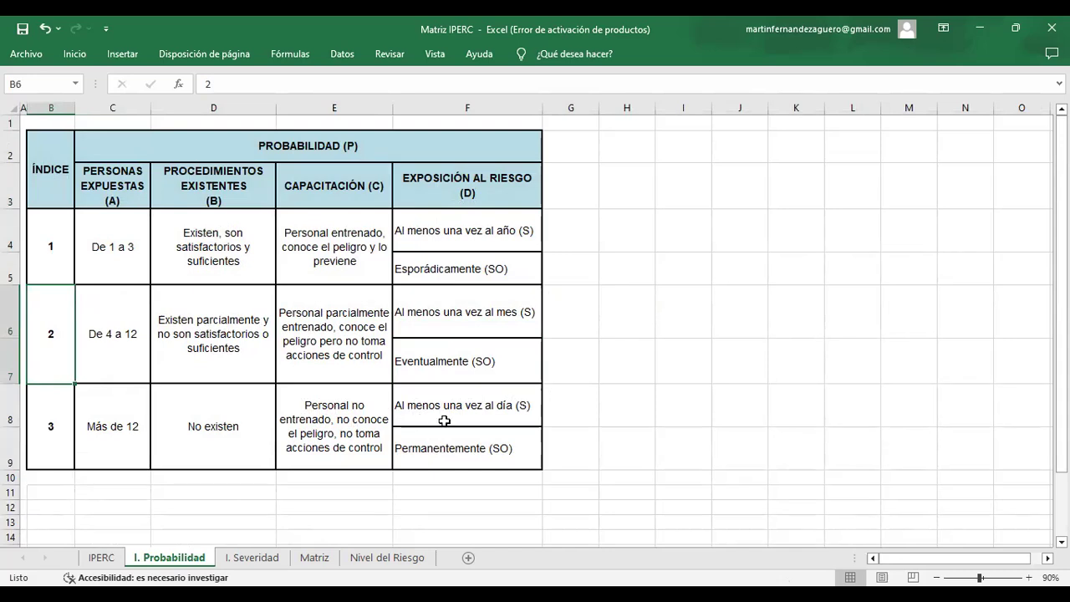
drag(444, 421, 451, 448)
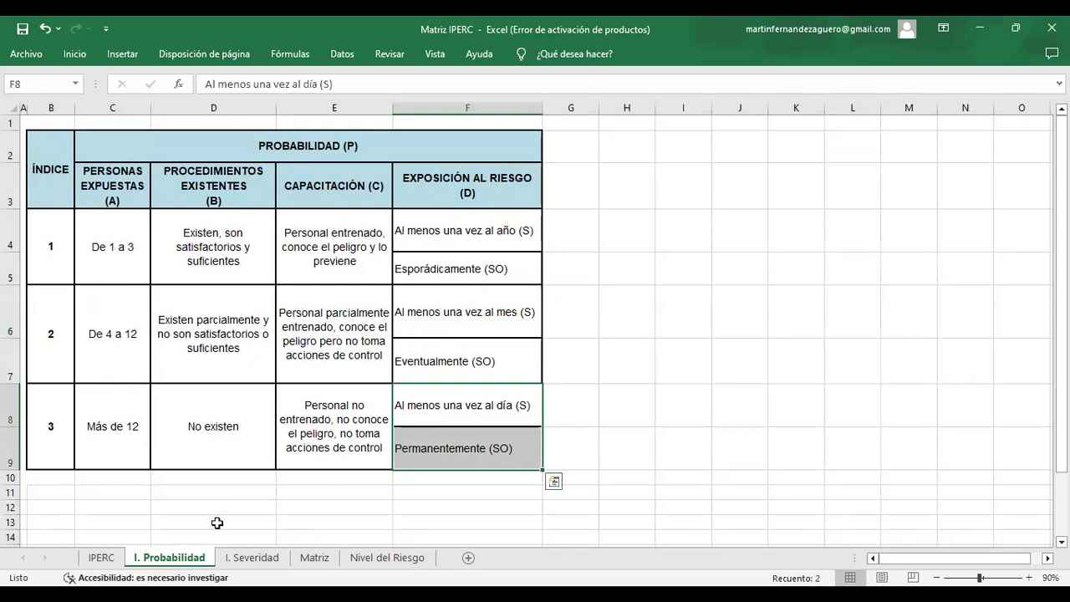
click(46, 108)
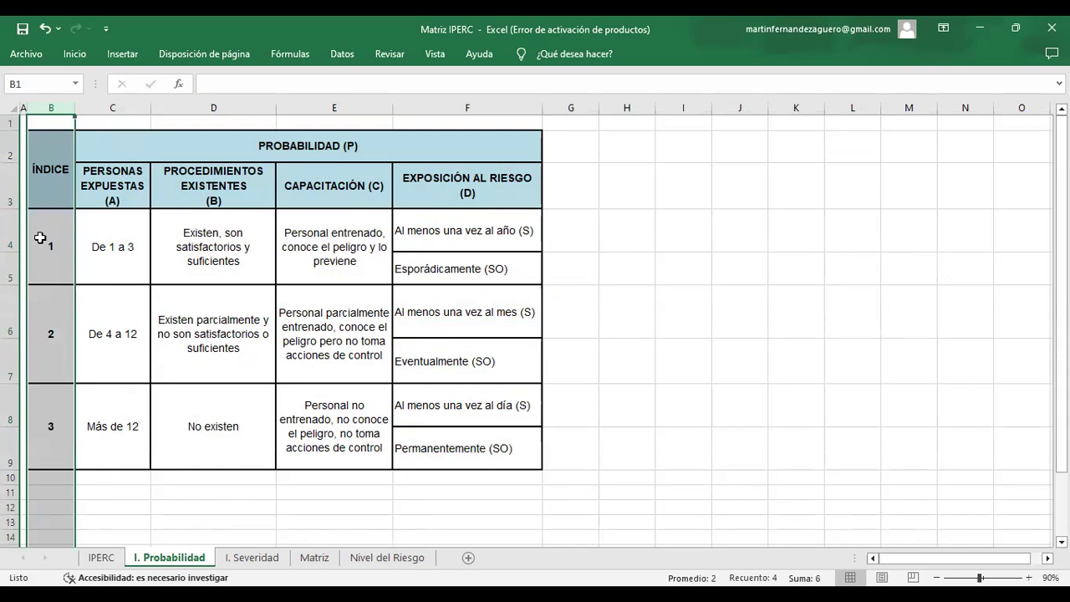
Set INDICE DE EXPOSICION AL RIESGO (D) for row 9 of IPERC to 3
click(107, 558)
click(872, 344)
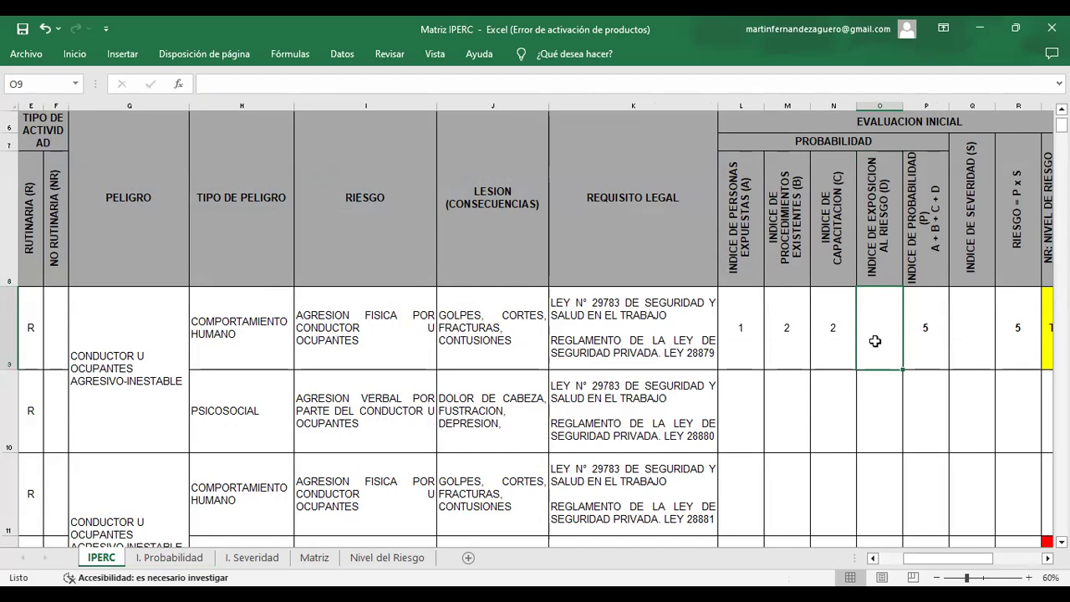
text(3)
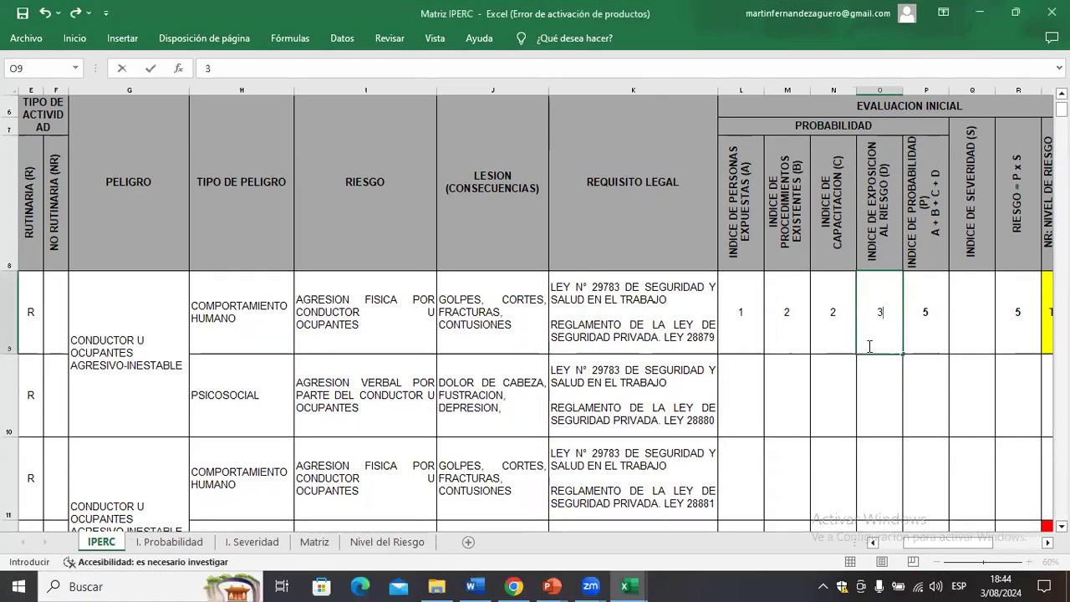
key(Return)
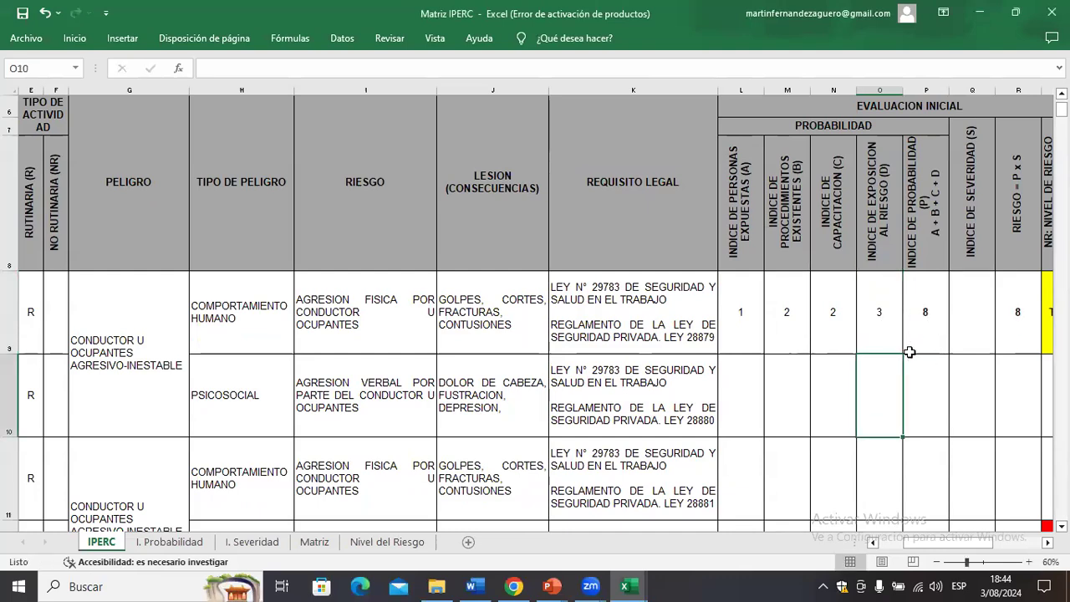
Review row 9's INDICE DE PROBABILIDAD (P) sum against its four component indices, and glance at the probability and severity reference tables
click(925, 87)
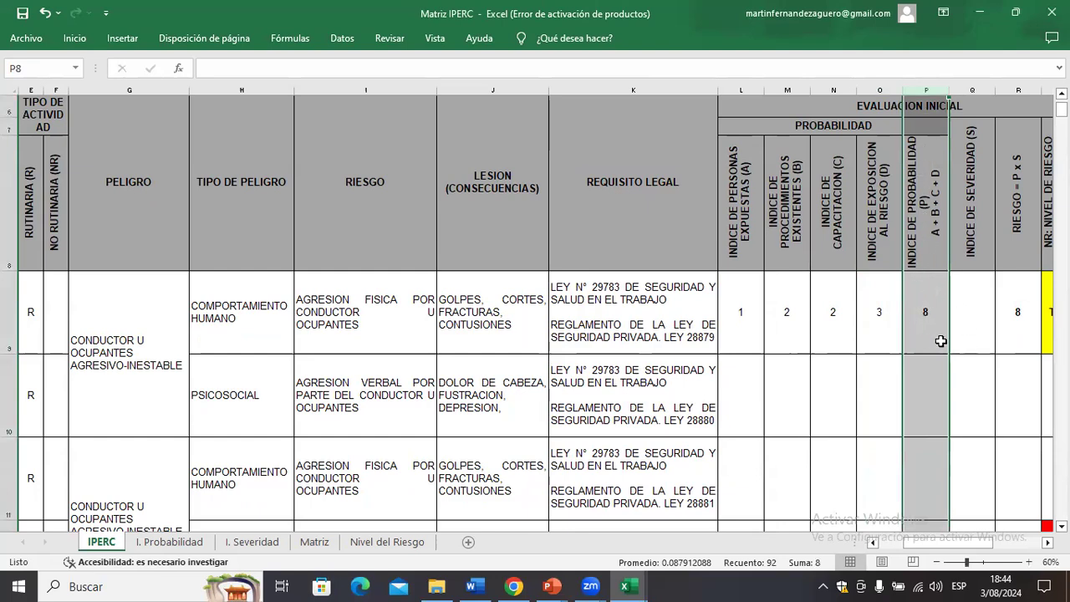
click(922, 311)
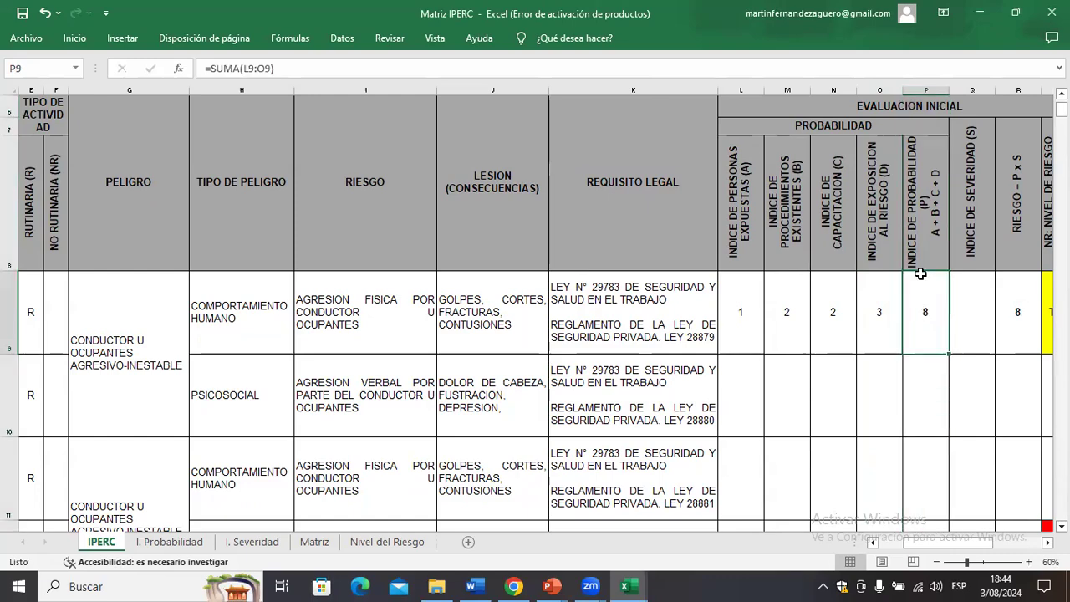
scroll(534, 310, right, 3)
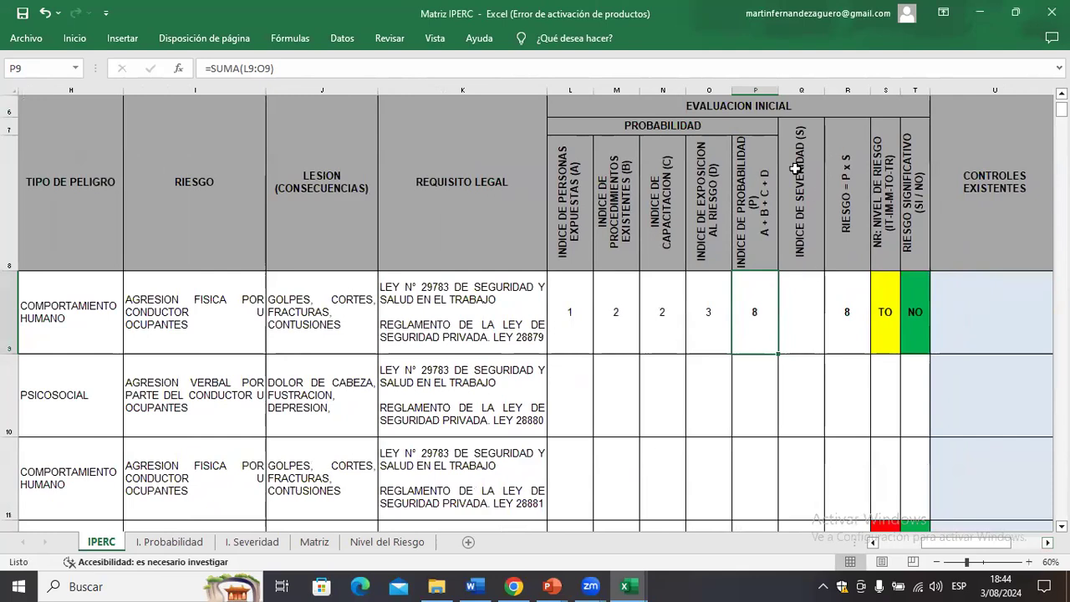
drag(748, 311, 563, 310)
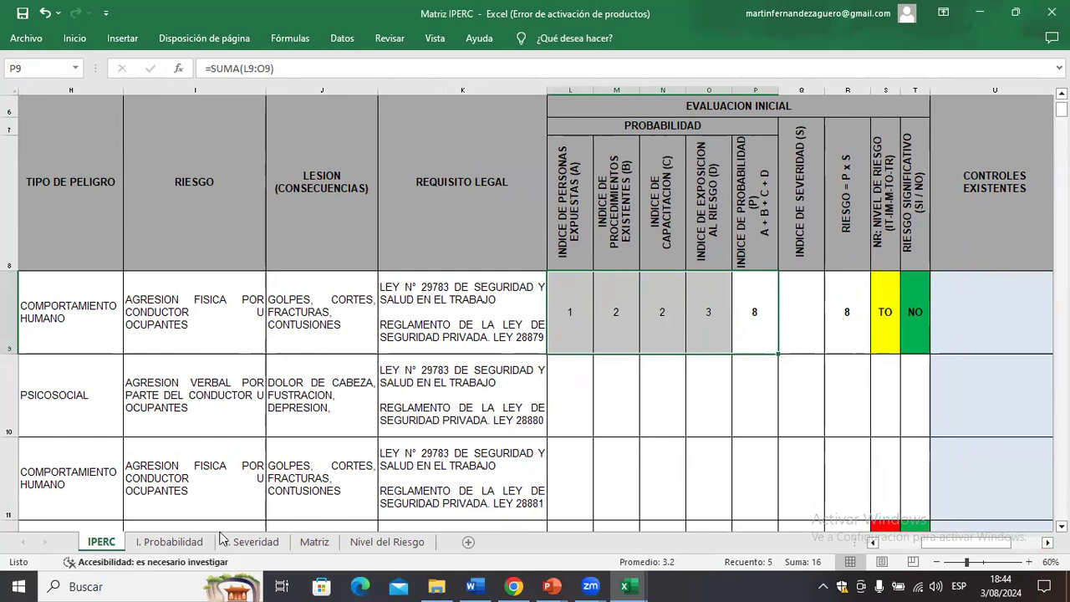
click(171, 544)
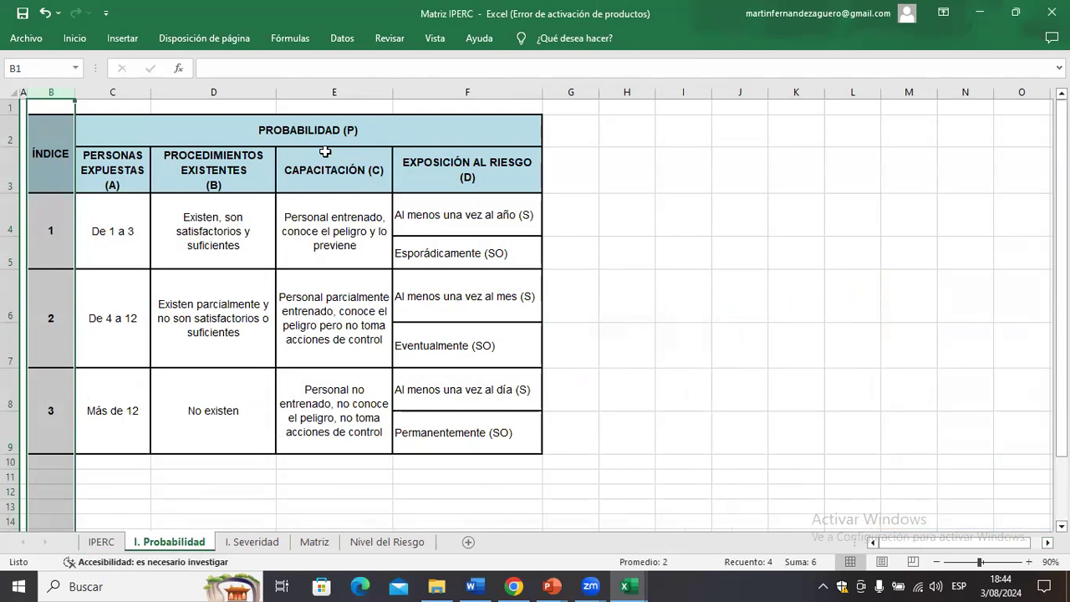
click(249, 544)
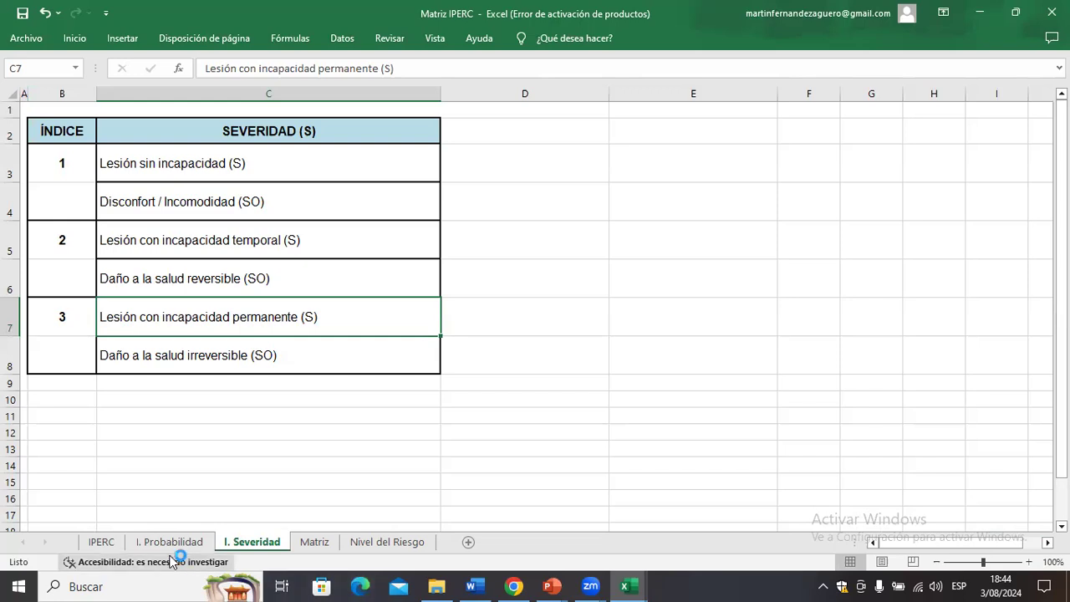
click(101, 541)
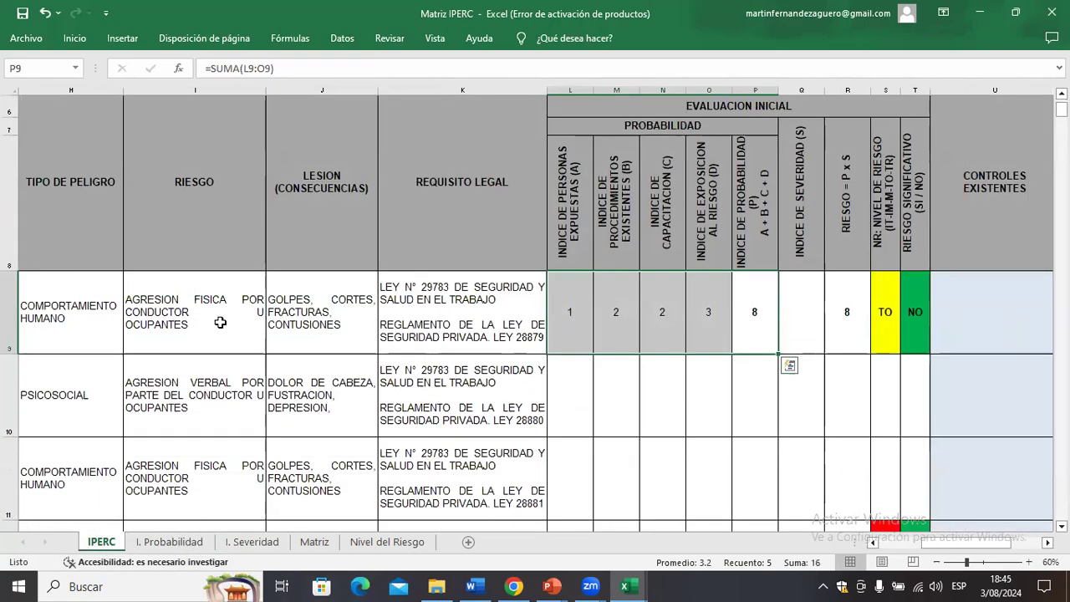
Review row 9 of IPERC from its hazard, risk, injury and legal requirement across to the INDICE DE SEVERIDAD (S) cell
click(173, 324)
key(Left)
key(Left)
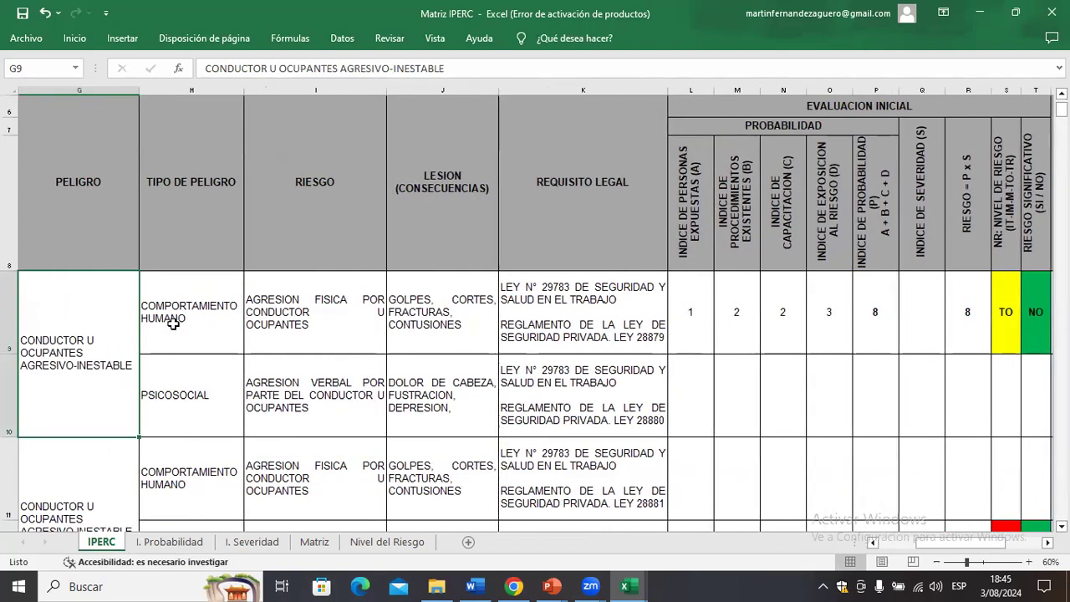
key(Right)
key(Right)
key(Right)
key(Right)
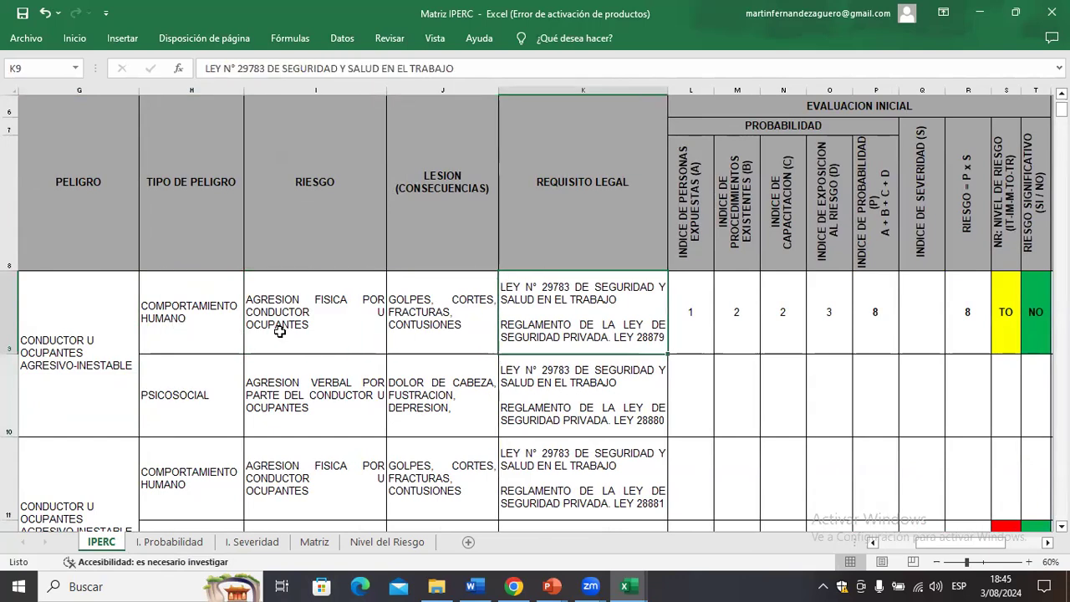
key(Left)
key(Right)
key(Right)
key(Right)
key(Right)
key(Right)
key(Right)
key(Right)
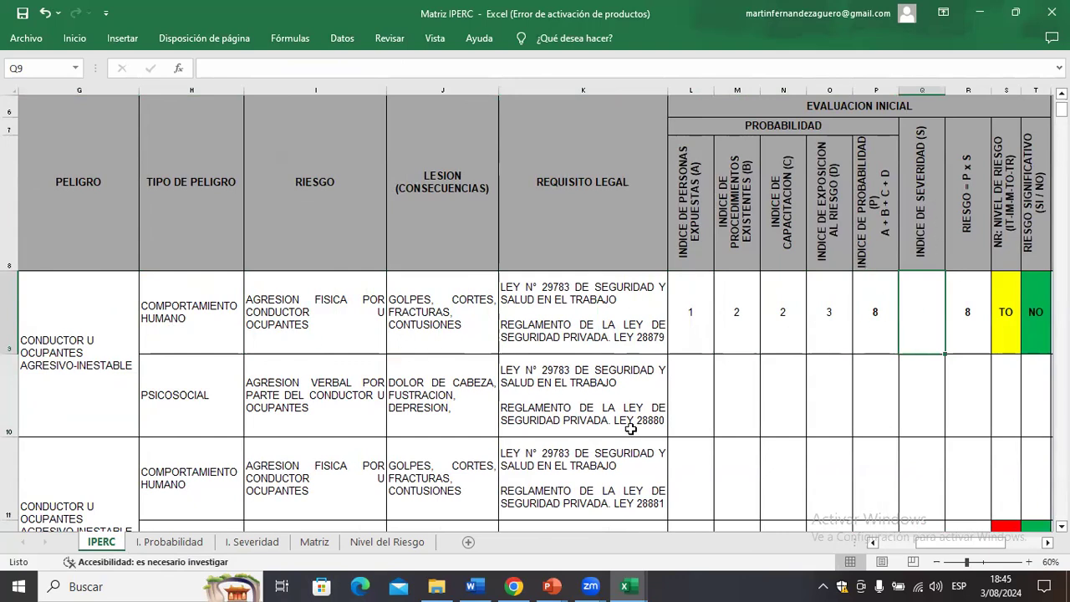
Examine the SEVERIDAD (S) criteria for indices 1, 2 and 3 in the I. Severidad table
click(251, 542)
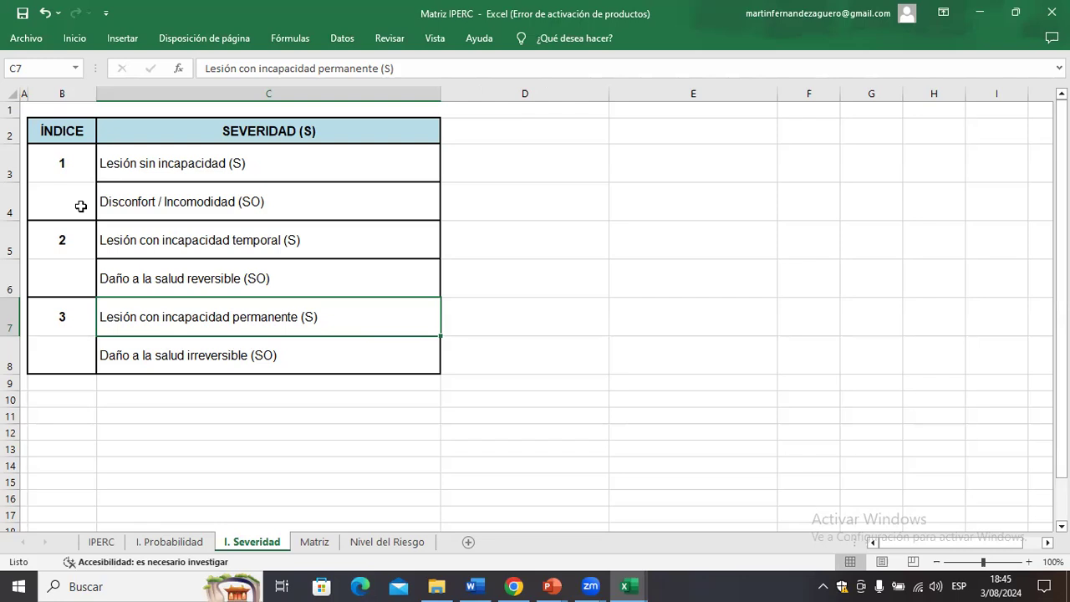
click(9, 167)
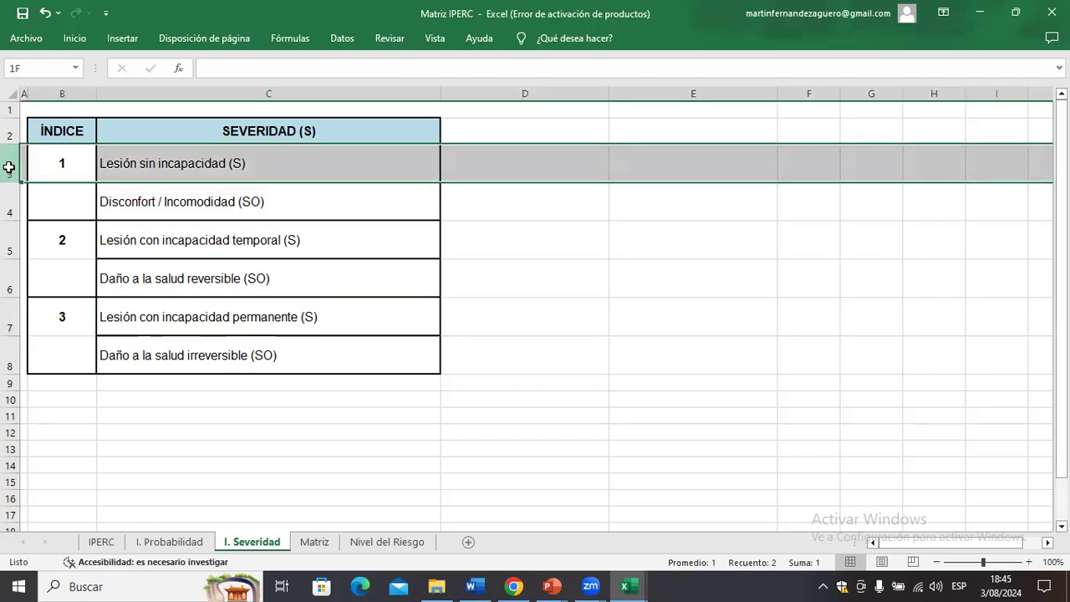
drag(9, 167, 8, 209)
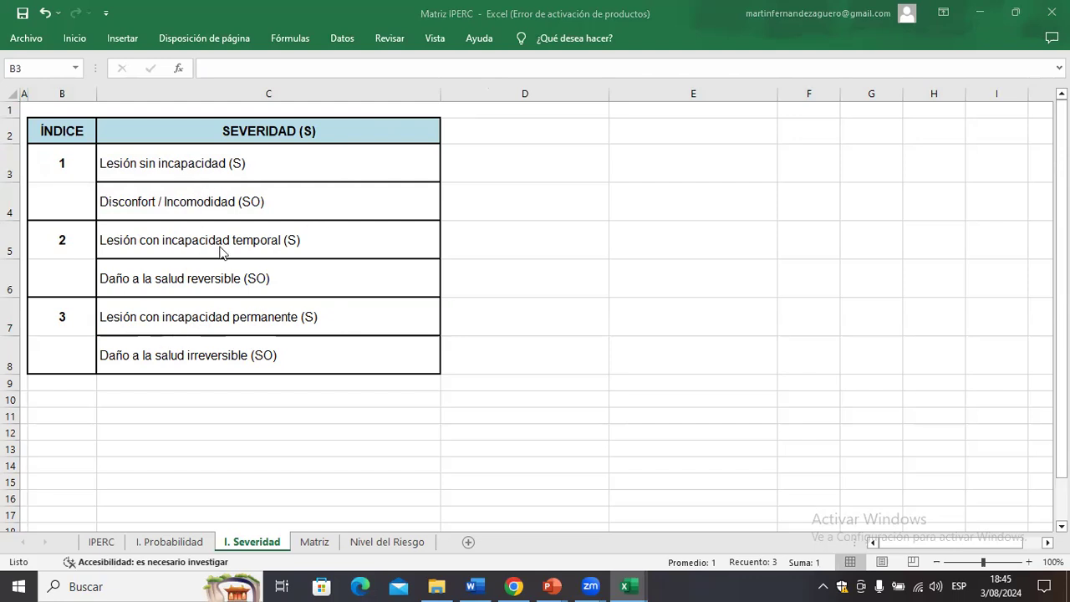
click(171, 173)
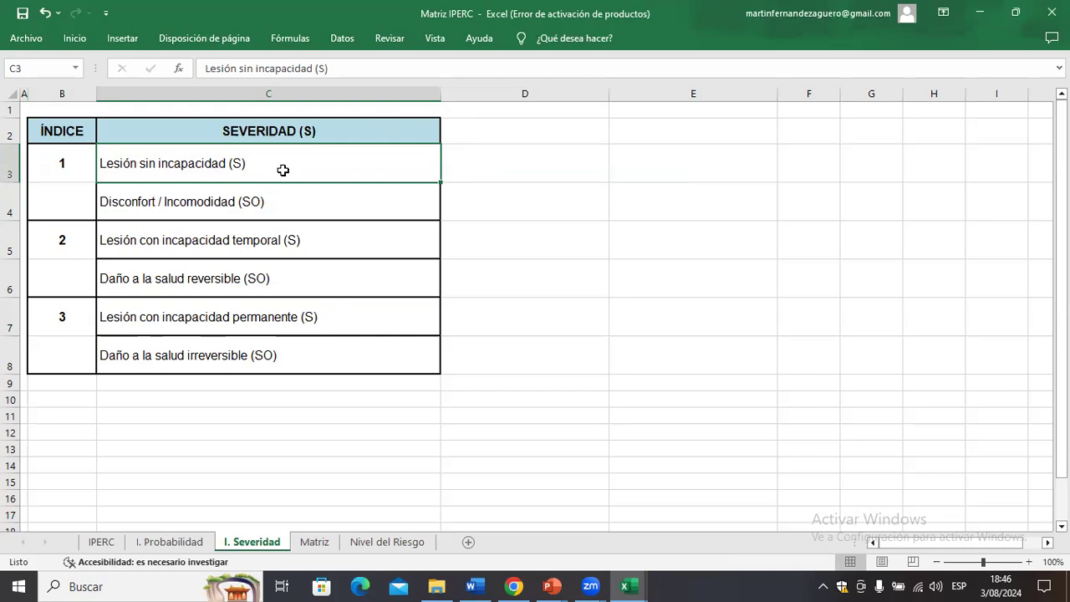
click(182, 201)
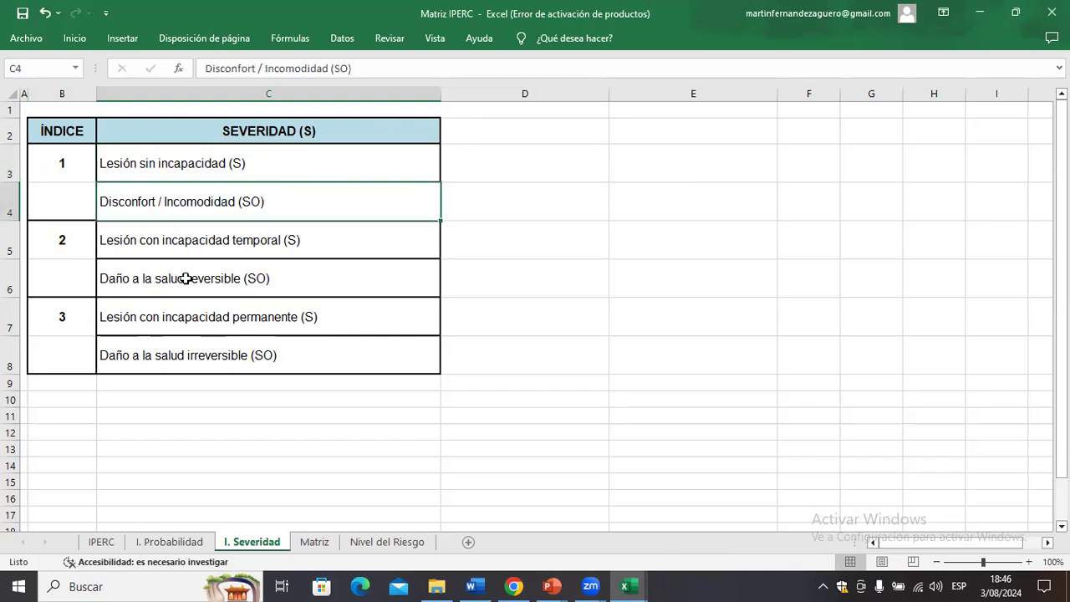
click(6, 248)
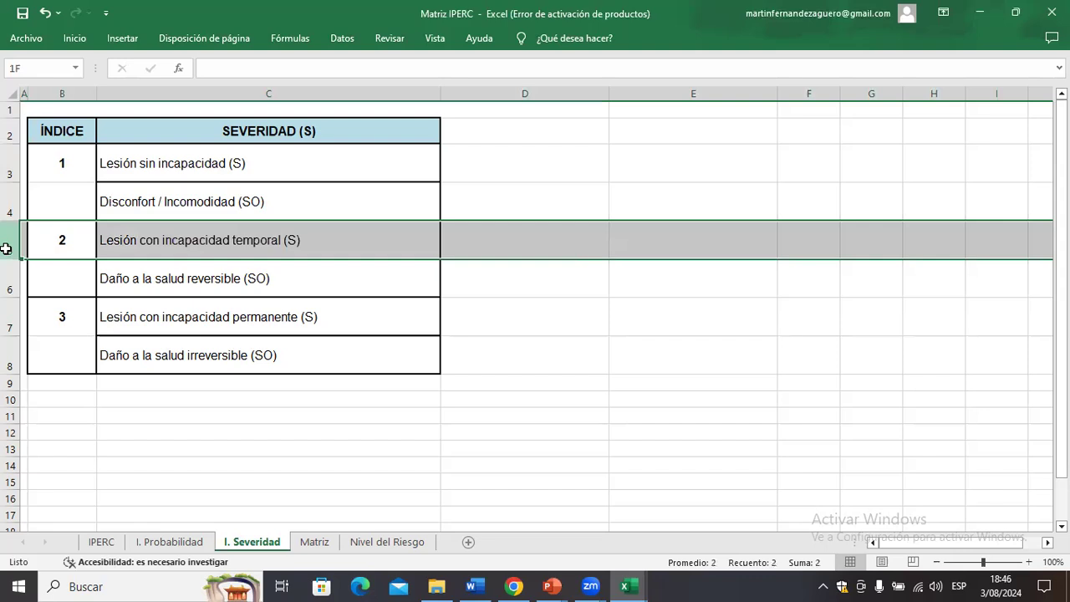
drag(6, 248, 12, 264)
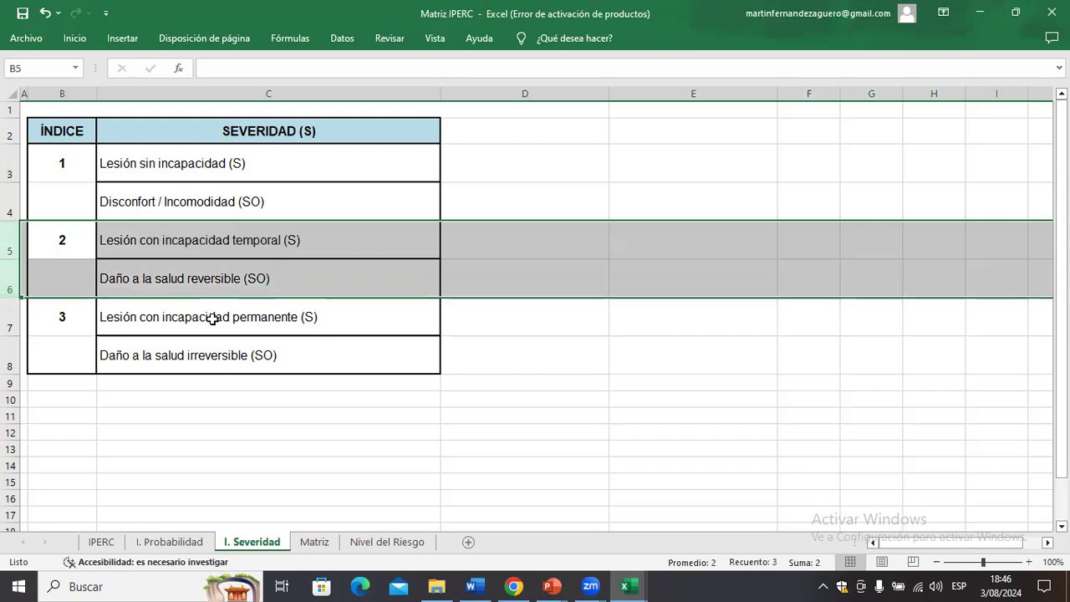
click(260, 351)
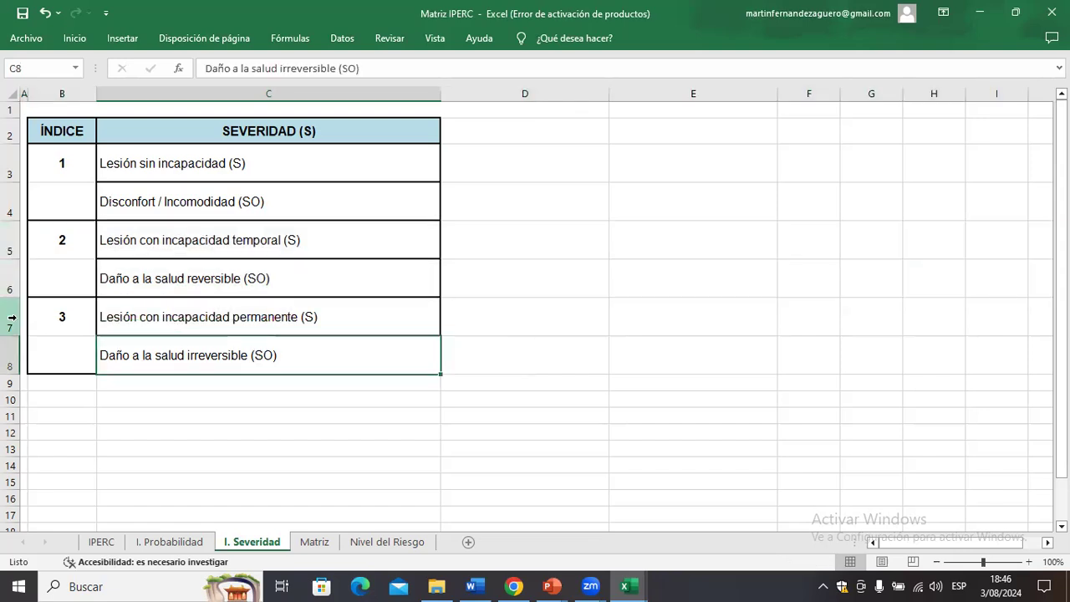
click(84, 242)
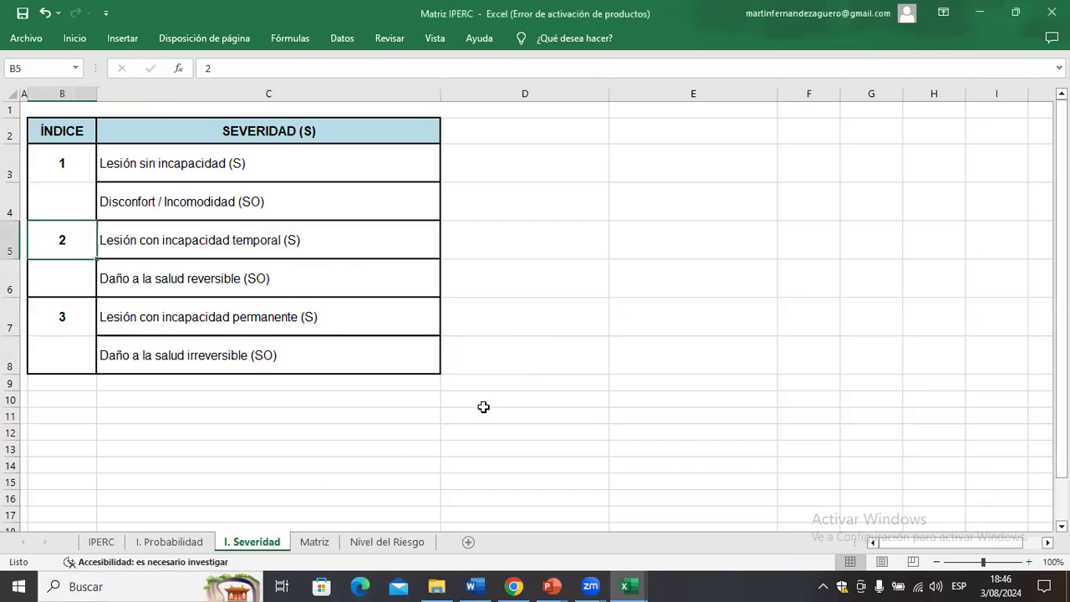
Set INDICE DE SEVERIDAD (S) for row 9 of IPERC to 3
click(101, 542)
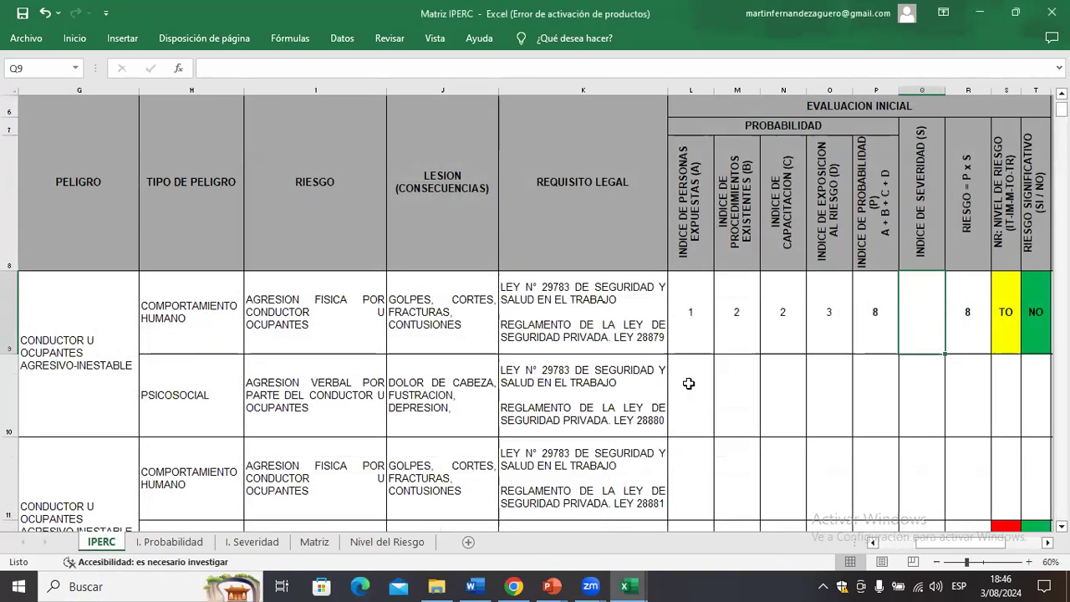
text(3)
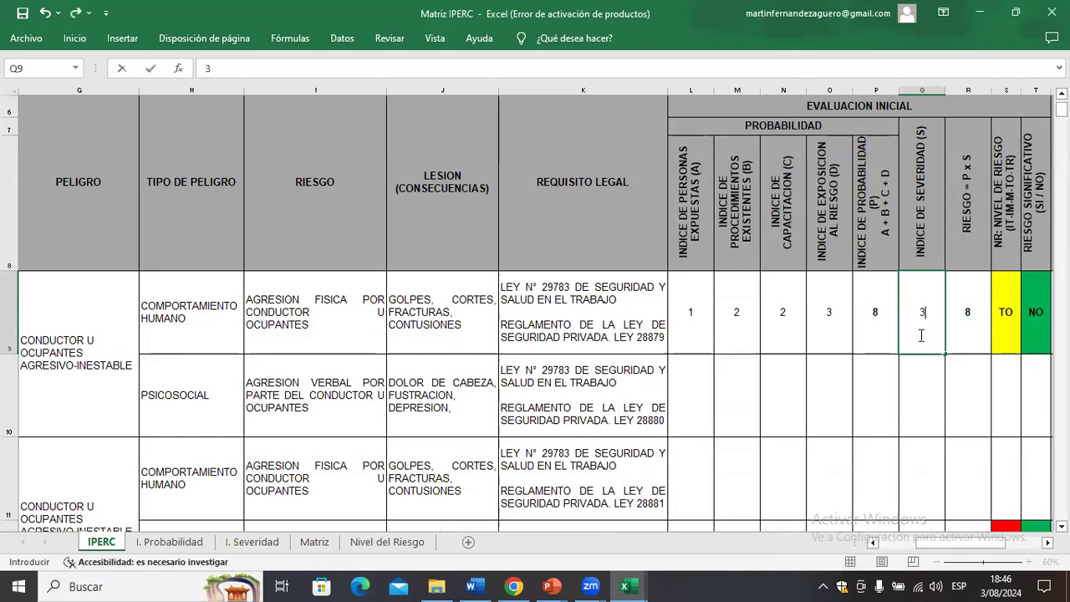
key(Return)
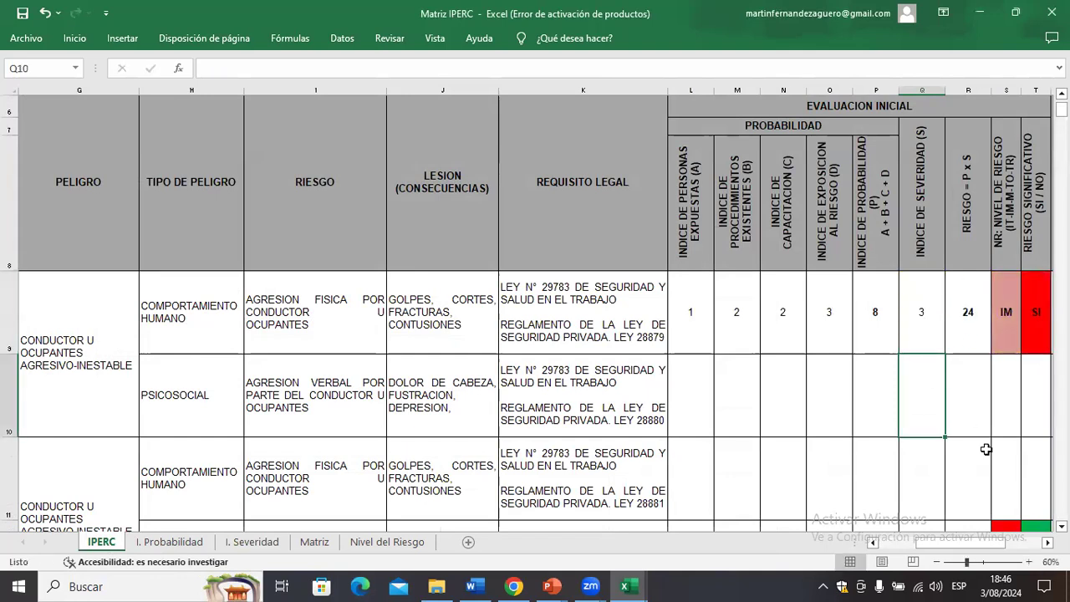
Check row 9's RIESGO = P x S result against the IMPORTANTE (IM) score range in the Nivel del Riesgo table
click(1047, 542)
click(1048, 543)
click(1047, 542)
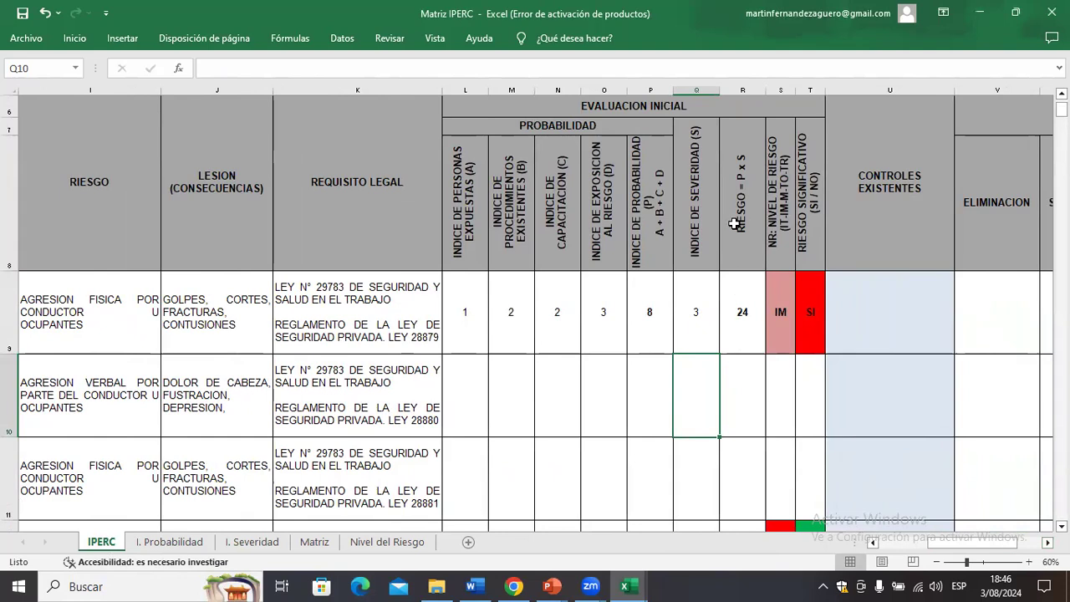
click(742, 343)
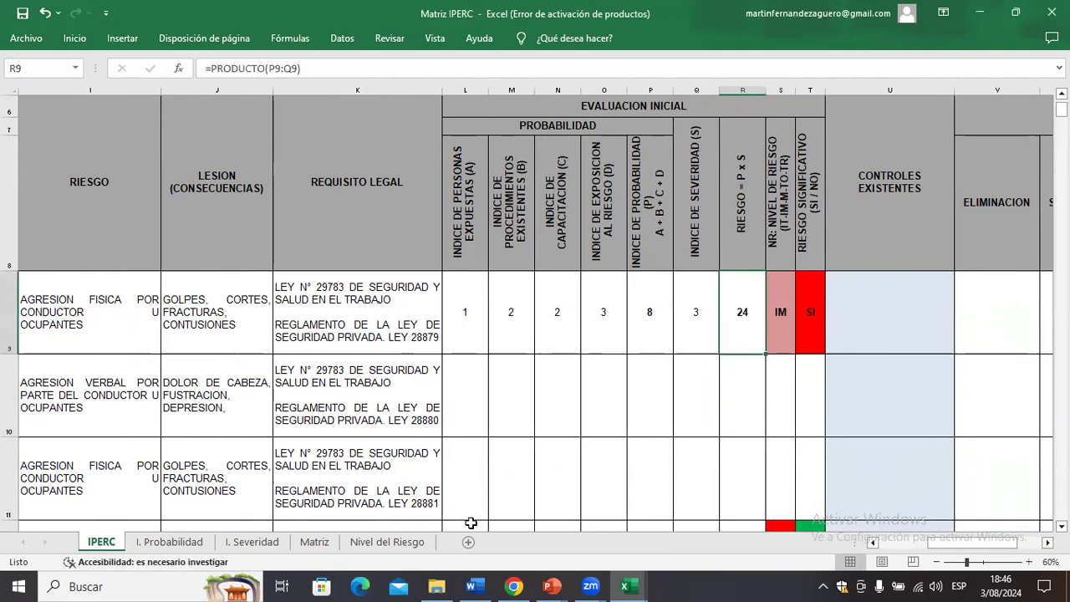
click(368, 545)
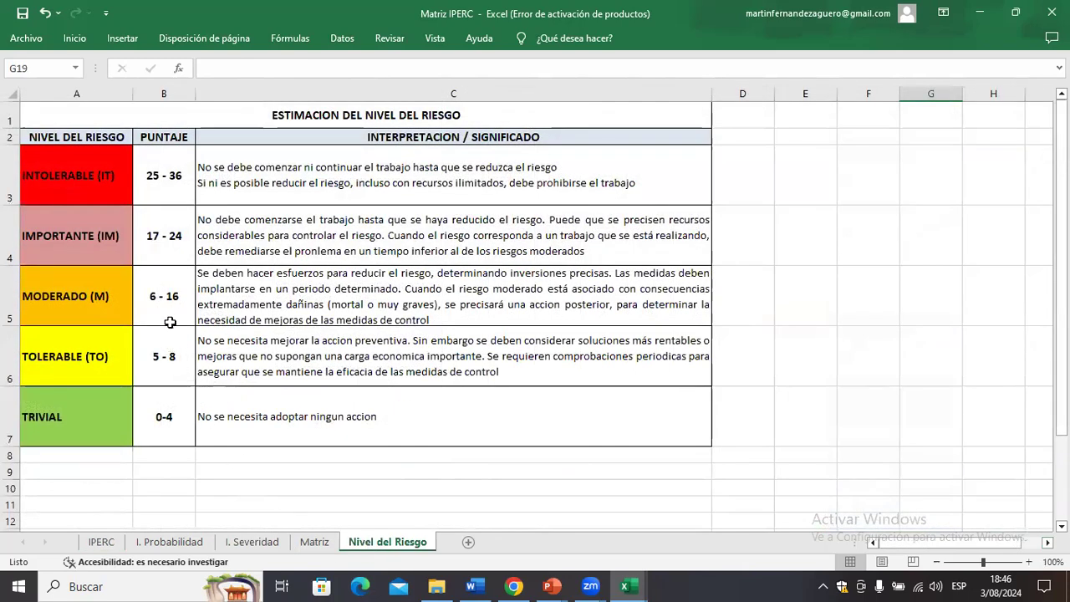
click(55, 244)
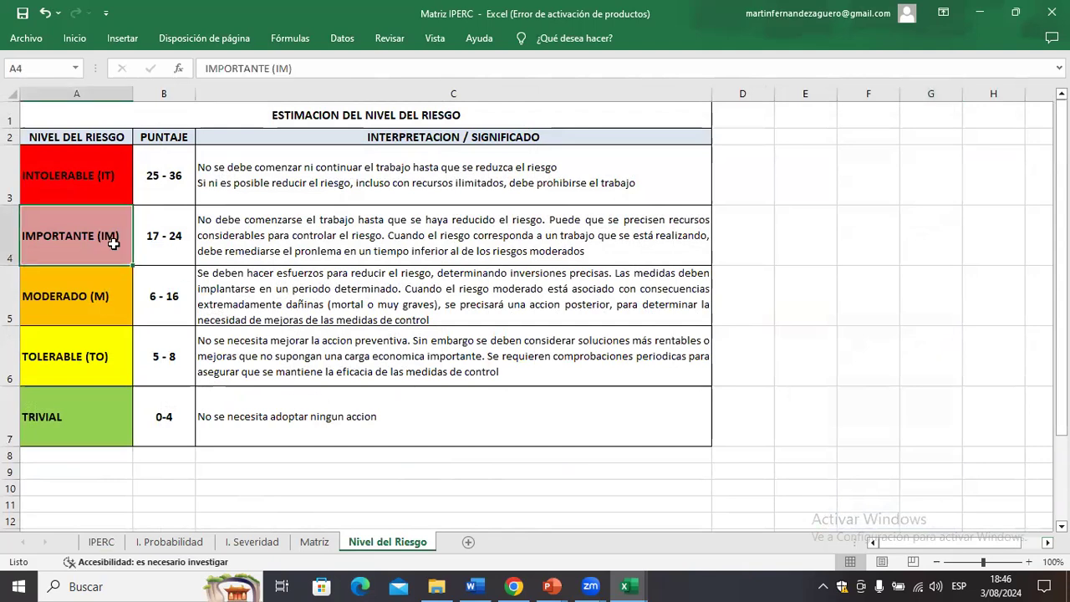
click(165, 253)
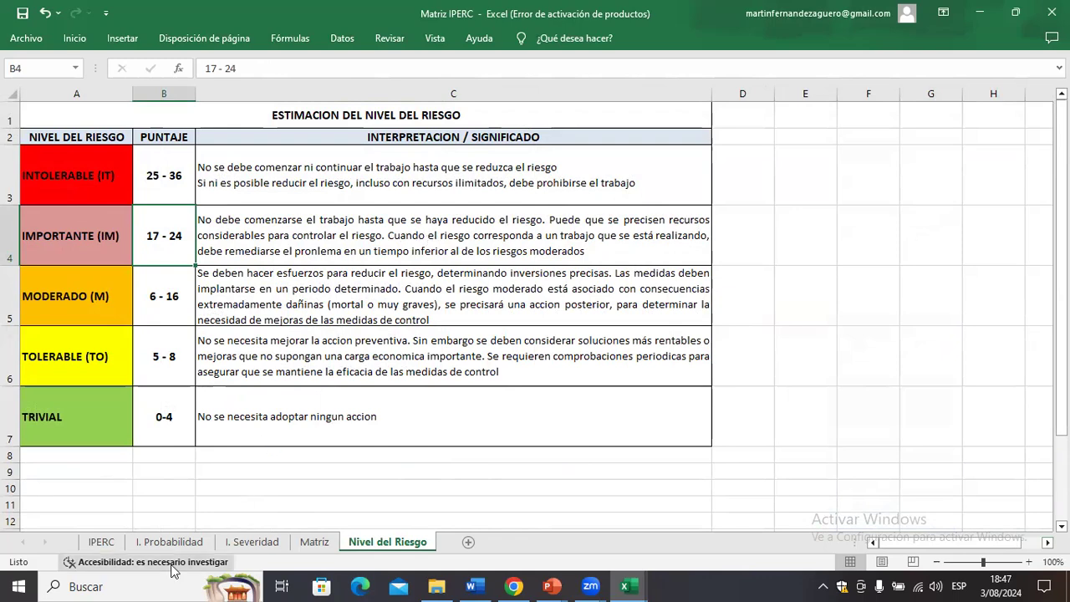
Look across row 9's control measure cells in IPERC and open its CONTROLES EXISTENTES cell for editing
click(102, 544)
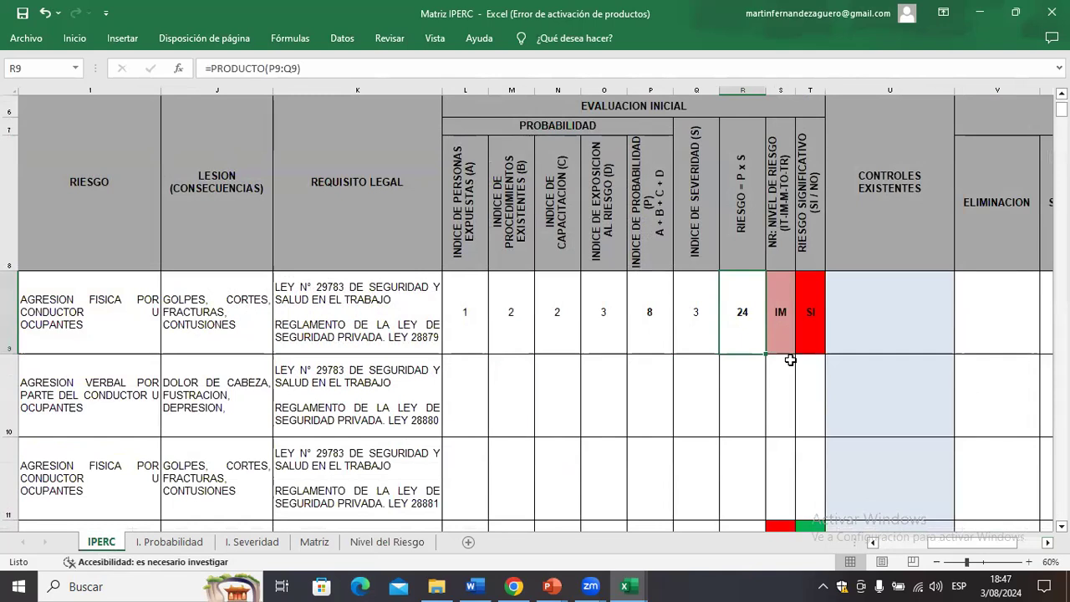
click(876, 330)
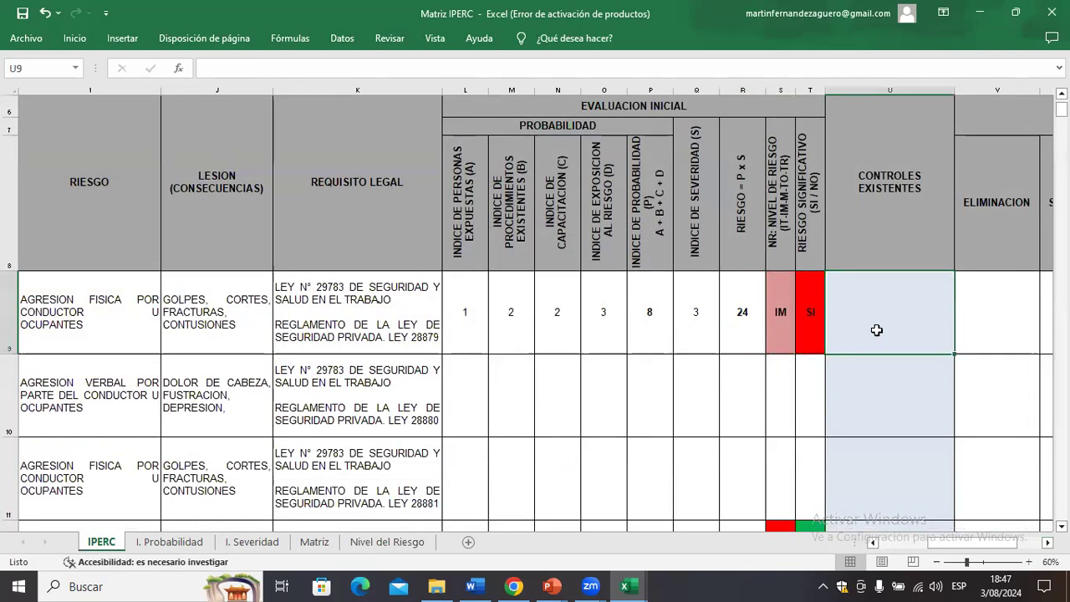
key(Right)
key(Right)
key(Right)
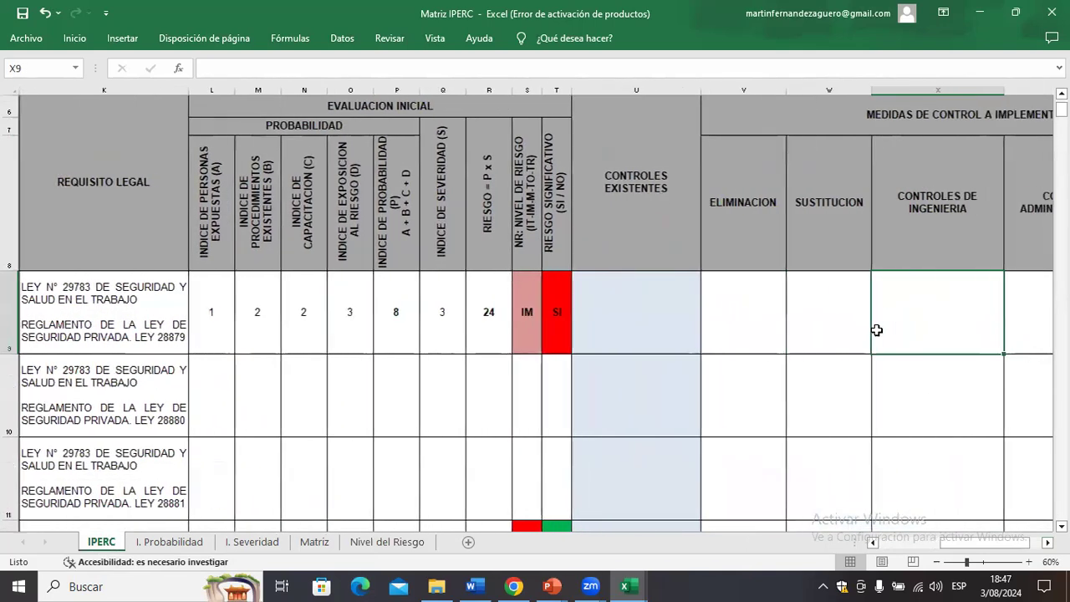
key(Right)
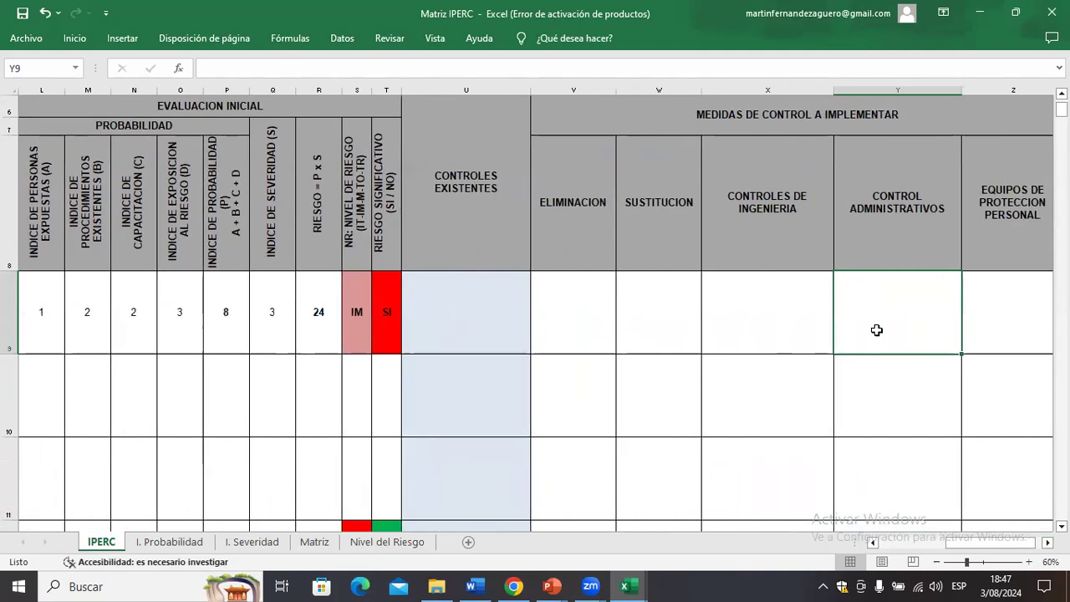
key(Left)
key(Left)
key(Left)
key(Left)
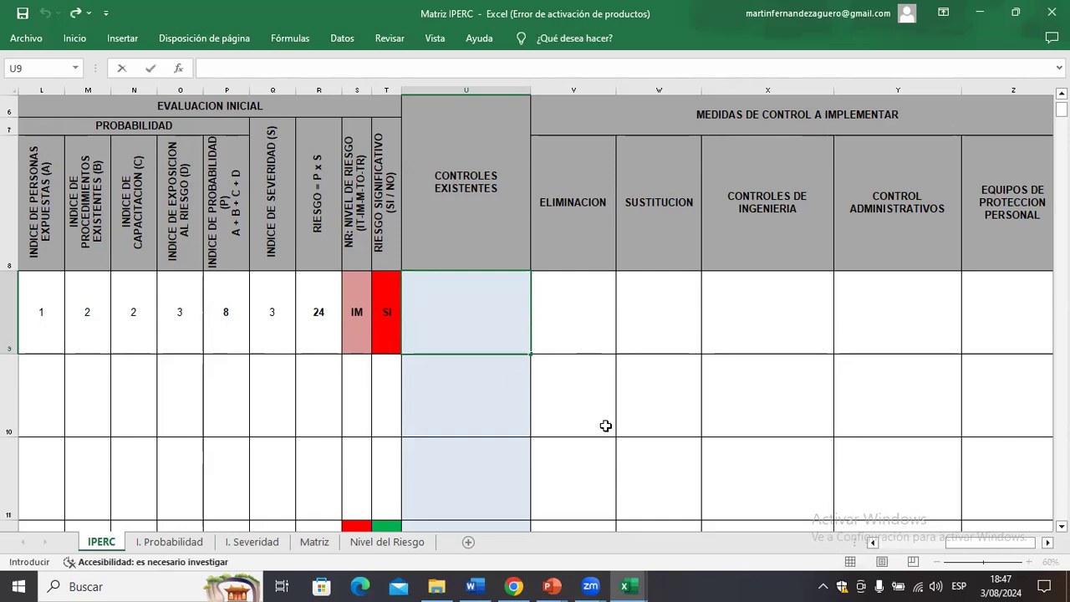
mouse_move(973, 544)
mouse_down()
mouse_move(944, 542)
mouse_move(972, 544)
mouse_up()
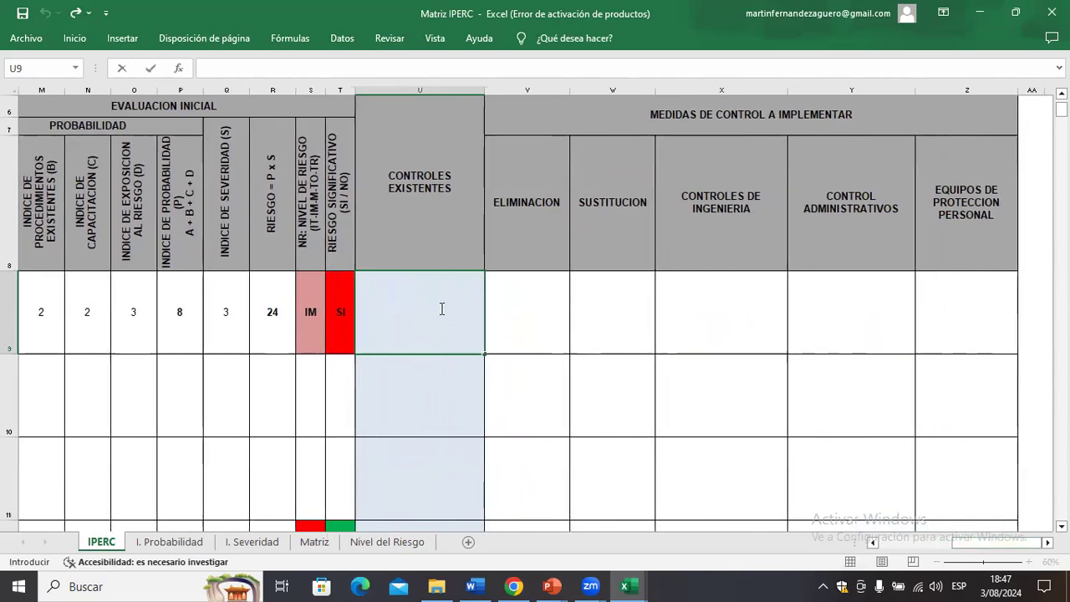
click(435, 294)
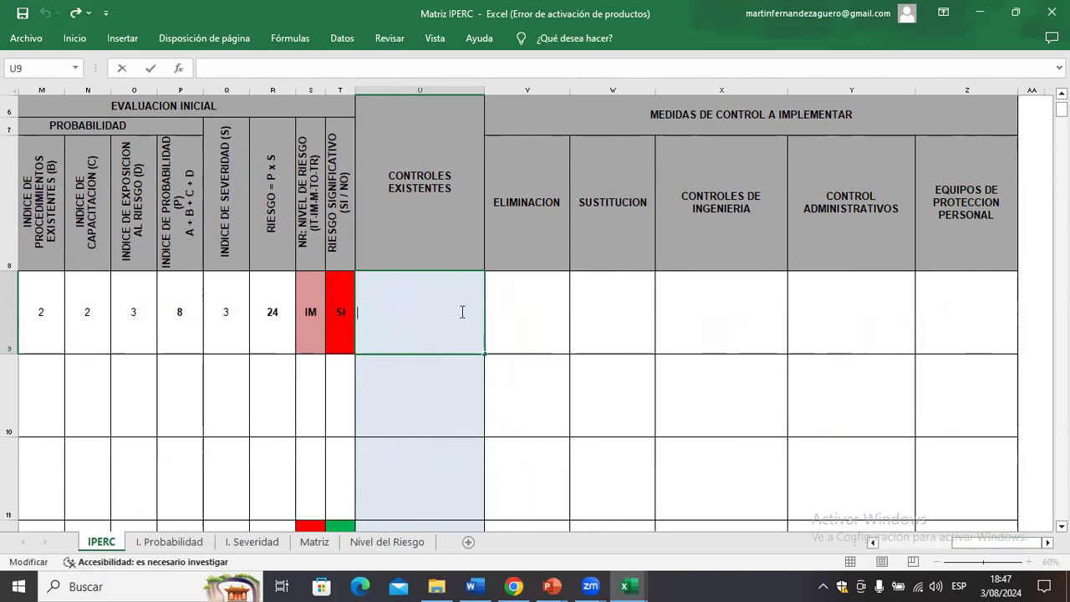
Review the MEDIDAS DE CONTROL A IMPLEMENTAR categories from ELIMINACION through EQUIPOS DE PROTECCION PERSONAL
drag(528, 92, 927, 117)
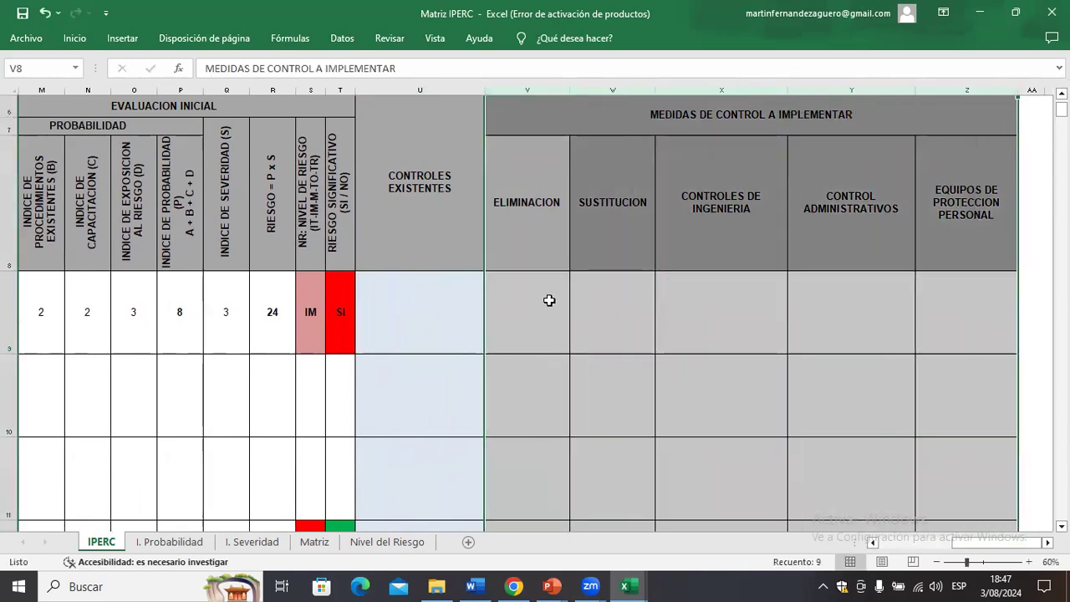
click(537, 244)
click(623, 230)
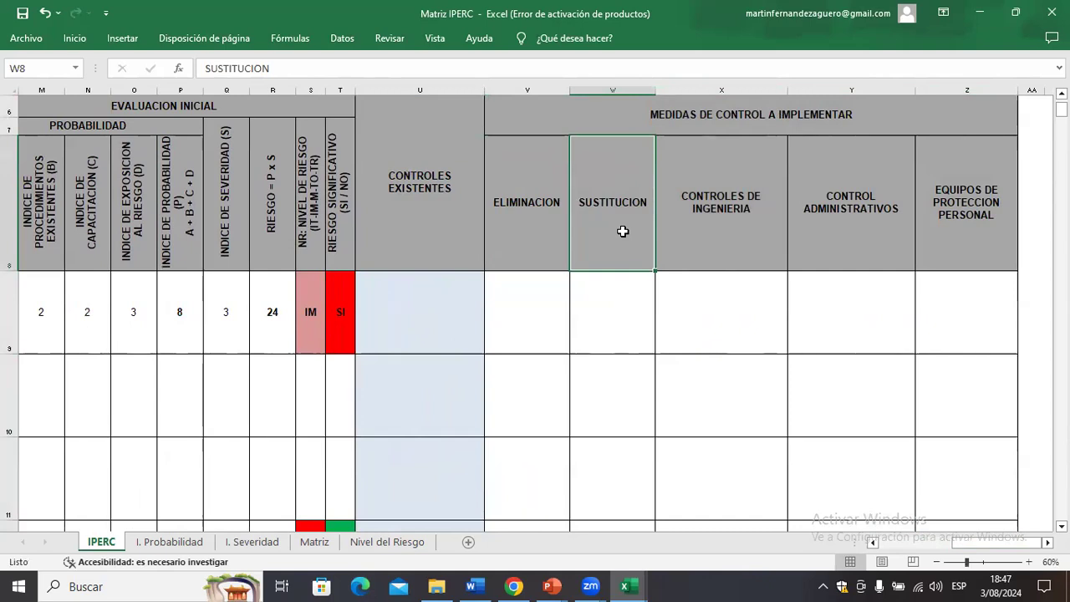
click(760, 228)
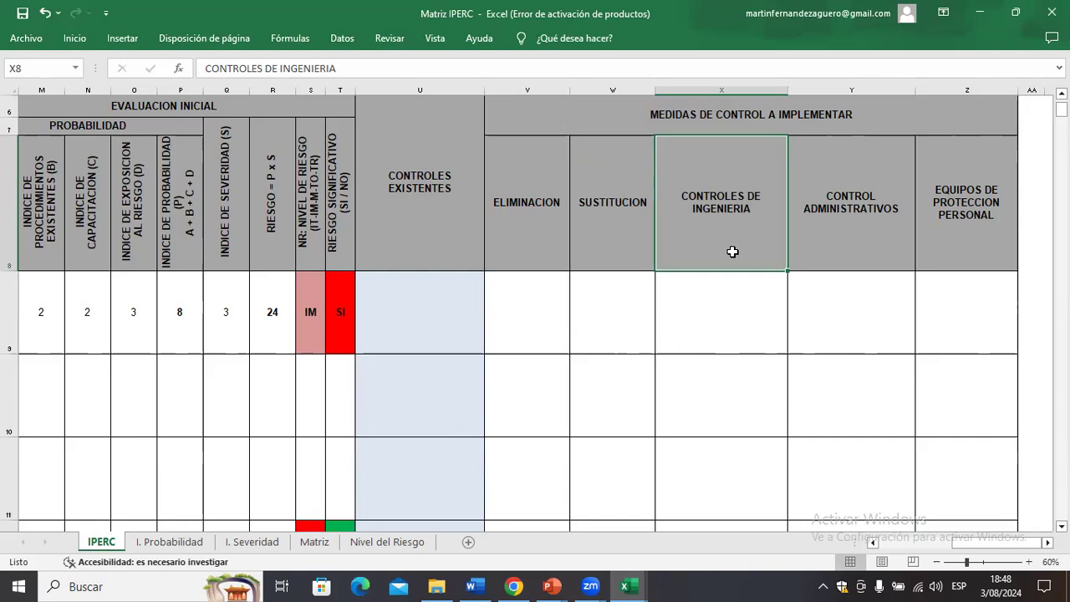
click(870, 256)
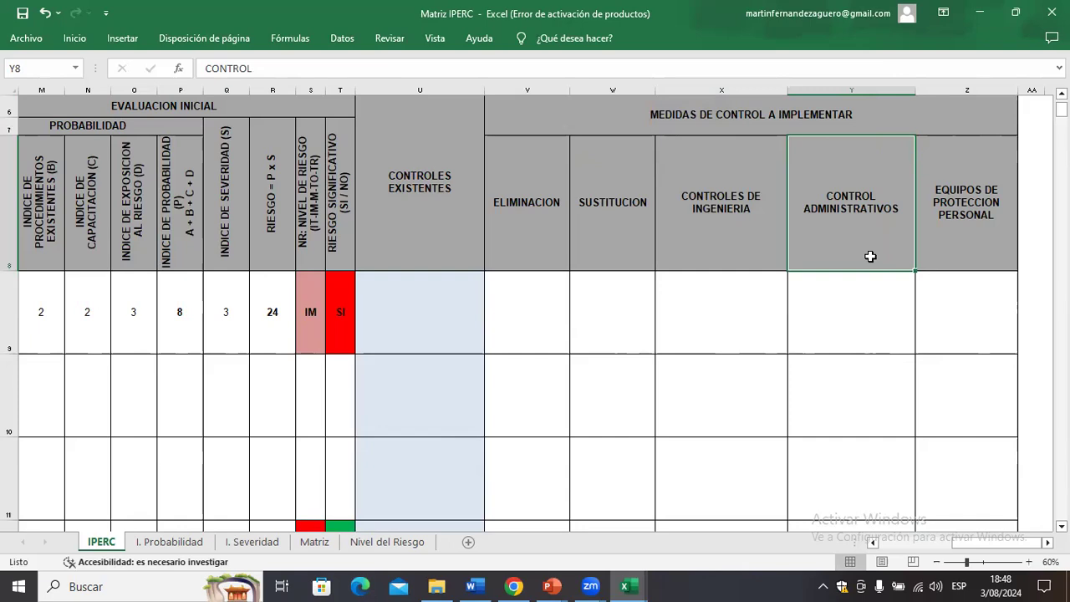
click(969, 92)
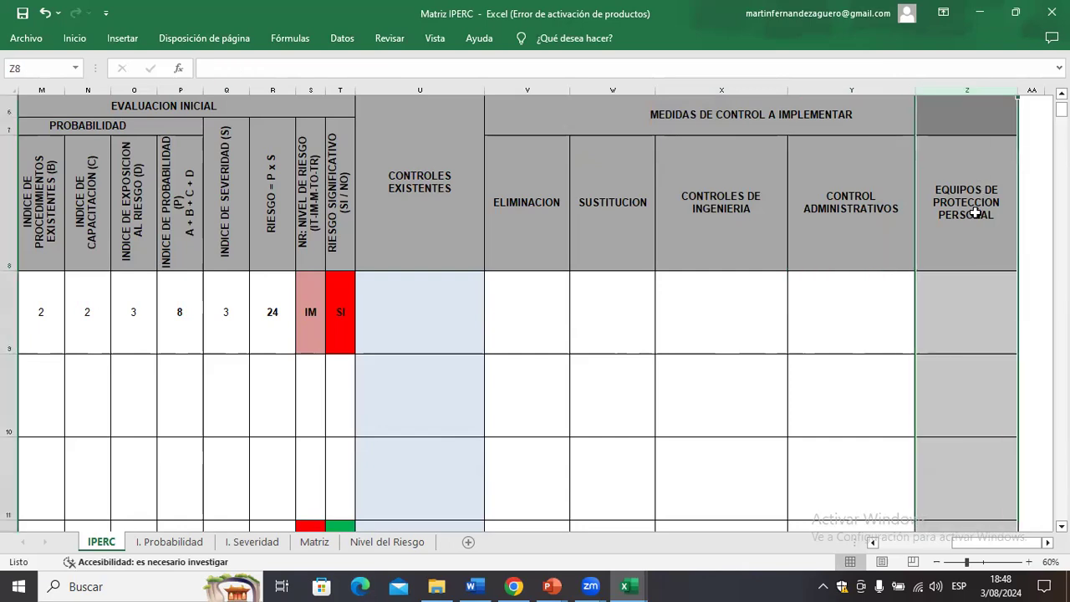
Review the PELIGRO entries of tasks 2 to 7 in IPERC, from the aggressive driver or occupants down to improper gate use
drag(984, 543, 935, 544)
click(510, 394)
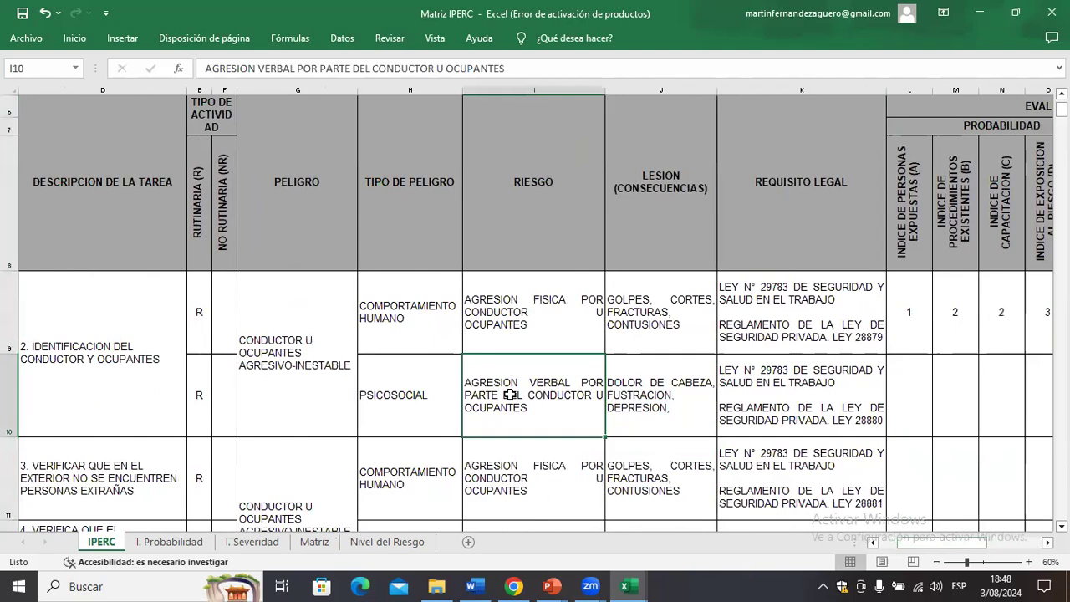
click(299, 388)
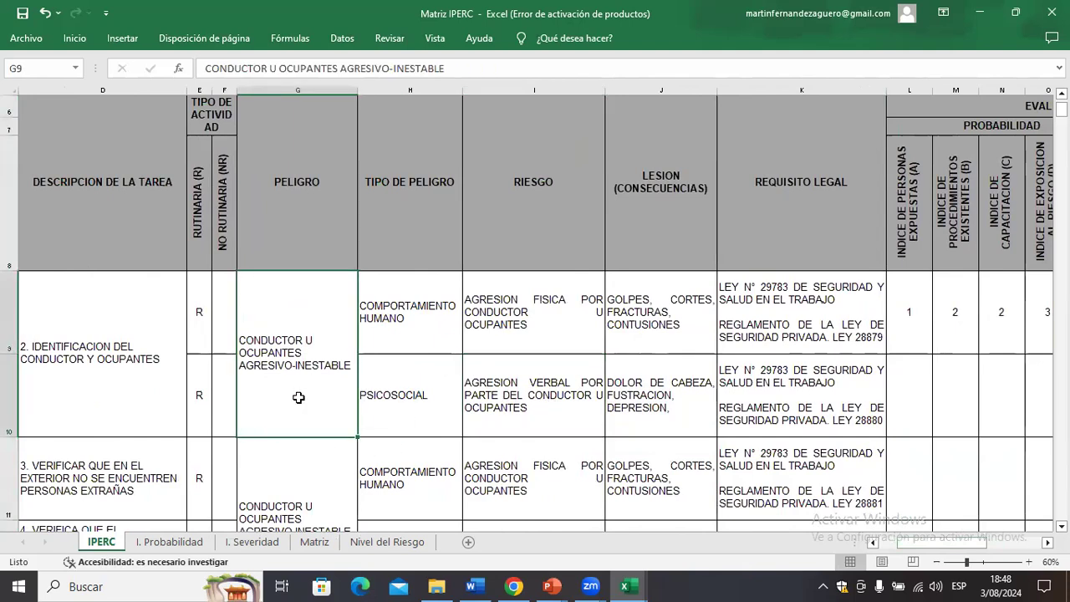
key(Down)
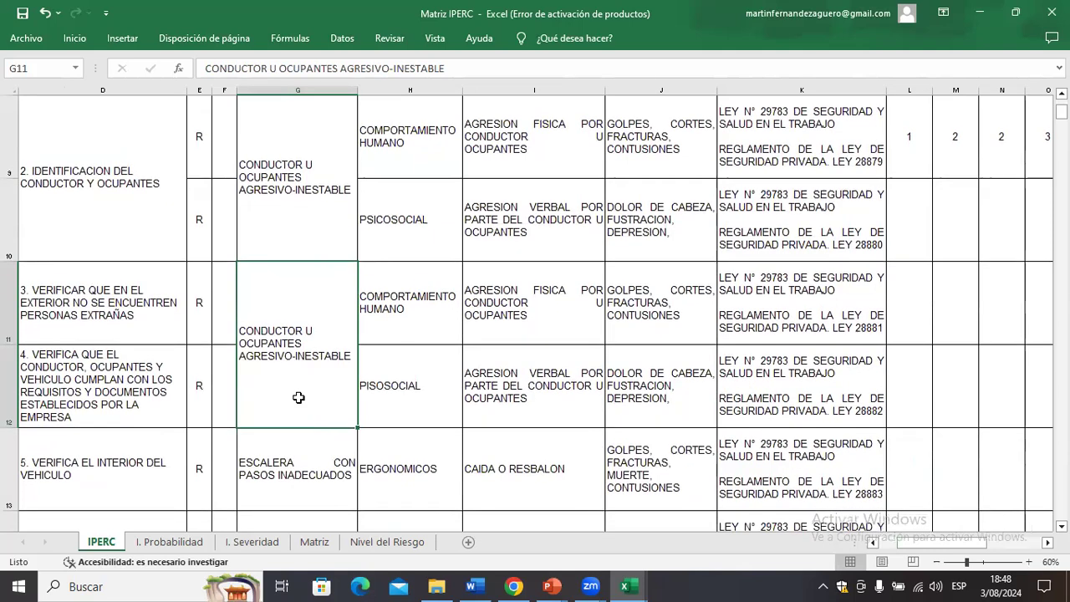
click(334, 470)
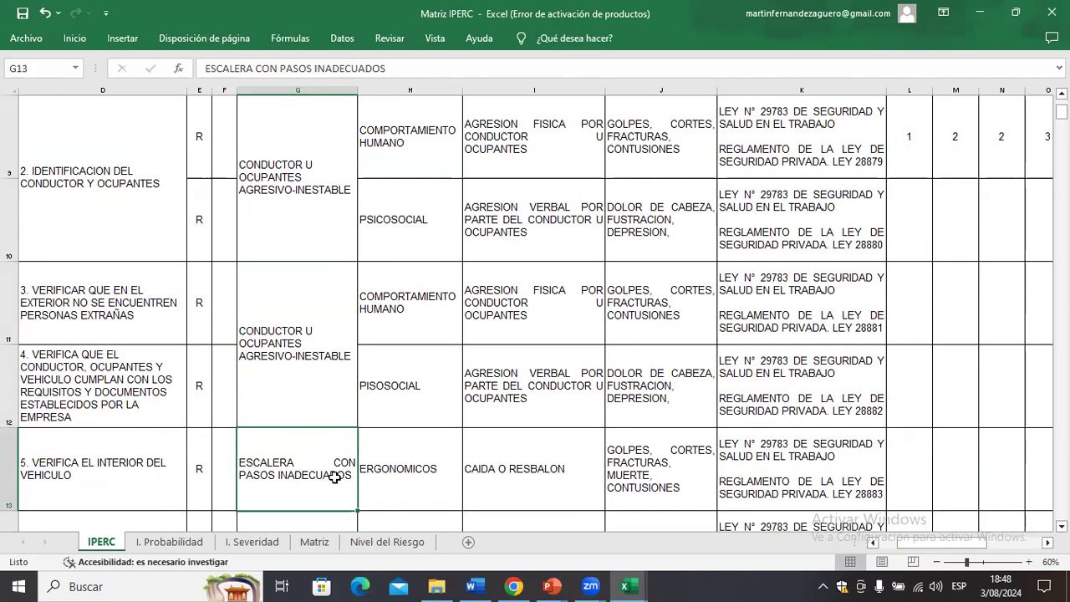
key(Down)
key(Down)
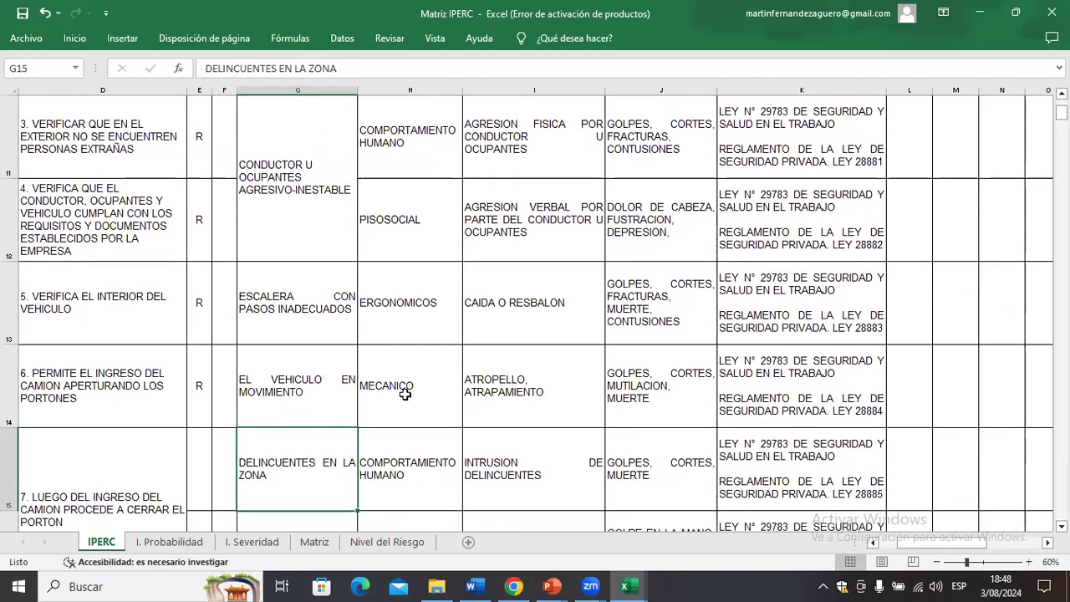
key(Down)
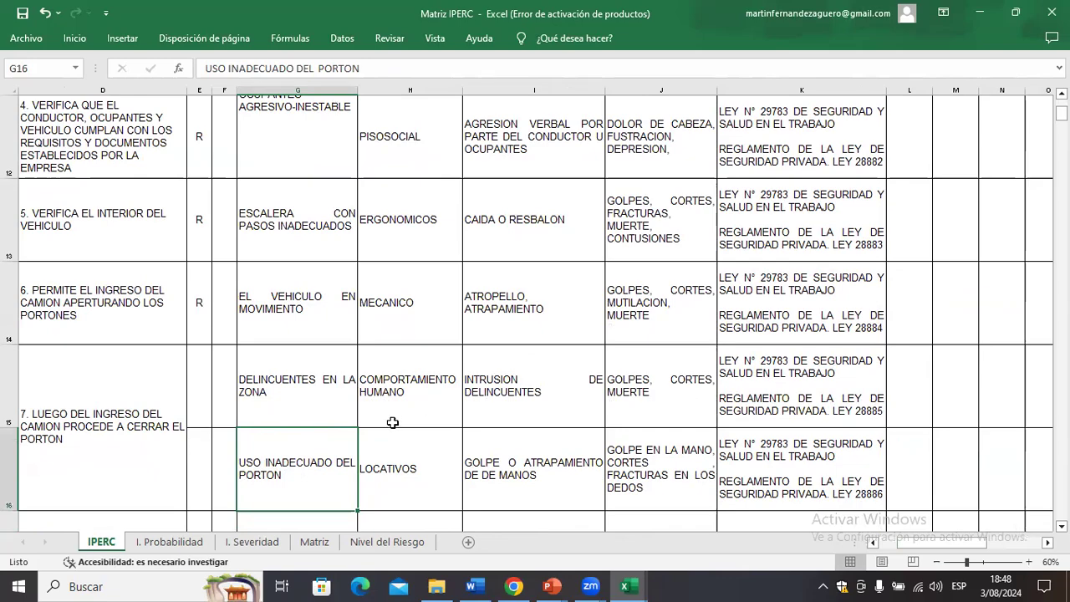
Review row 9's EVALUACION INICIAL entries in IPERC, from the probability indices to the RIESGO SIGNIFICATIVO result
key(Up)
key(Up)
key(Up)
key(Up)
key(Up)
key(Up)
key(Up)
key(Up)
key(Up)
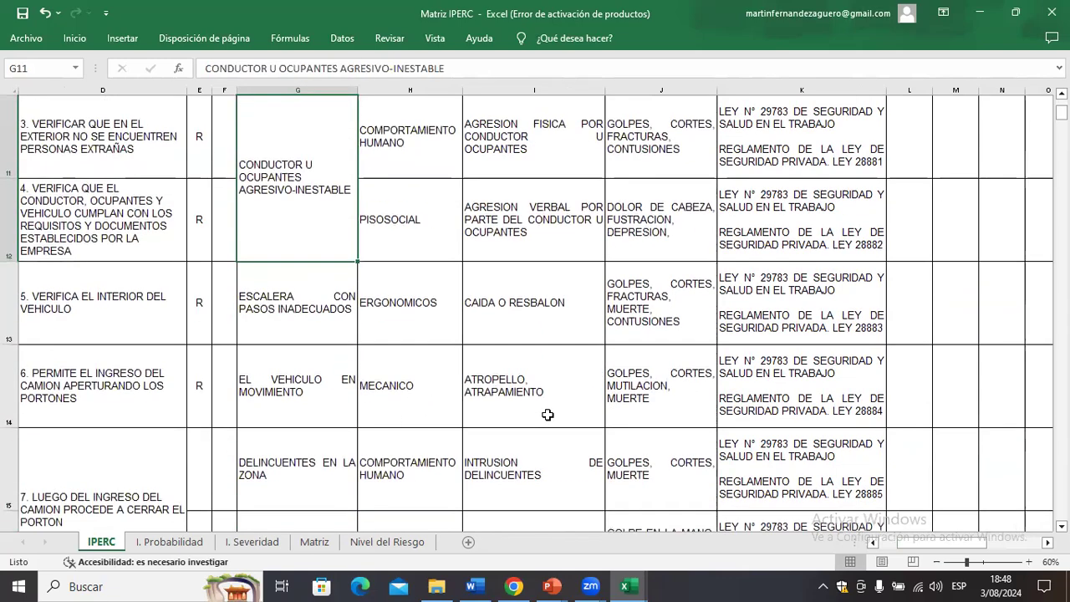
key(Right)
key(Right)
key(Right)
key(Right)
key(Right)
key(Right)
key(Right)
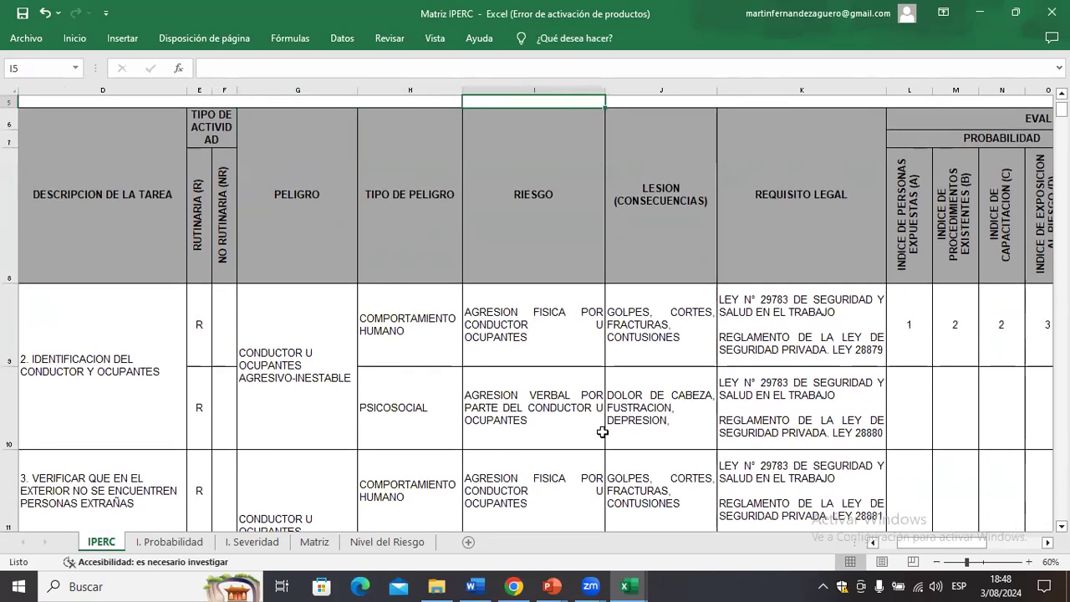
key(Right)
key(Right)
key(Right)
key(Right)
key(Right)
key(Right)
key(Right)
key(Right)
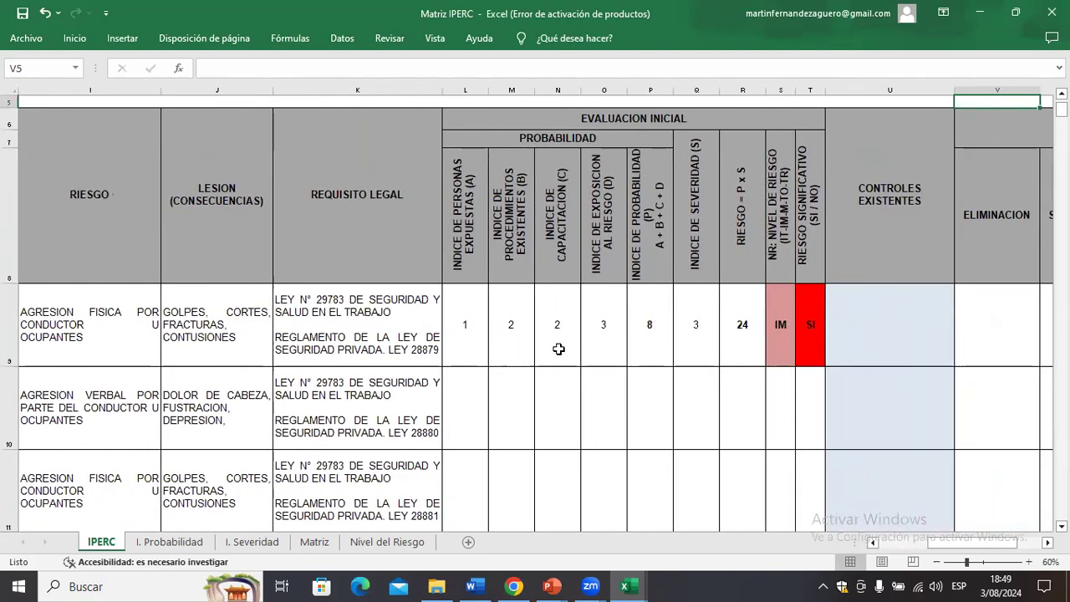
click(461, 346)
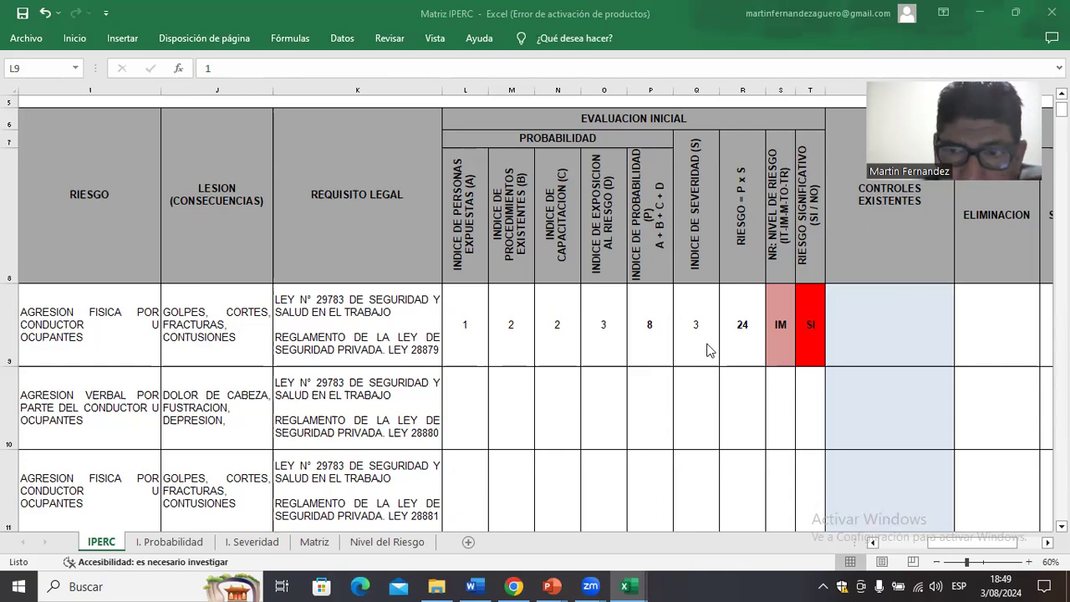
Fill row 9's cells P9:T9 down through row 11 and clear the copied severity values from Q10:Q11
scroll(727, 364, down, 1)
click(711, 303)
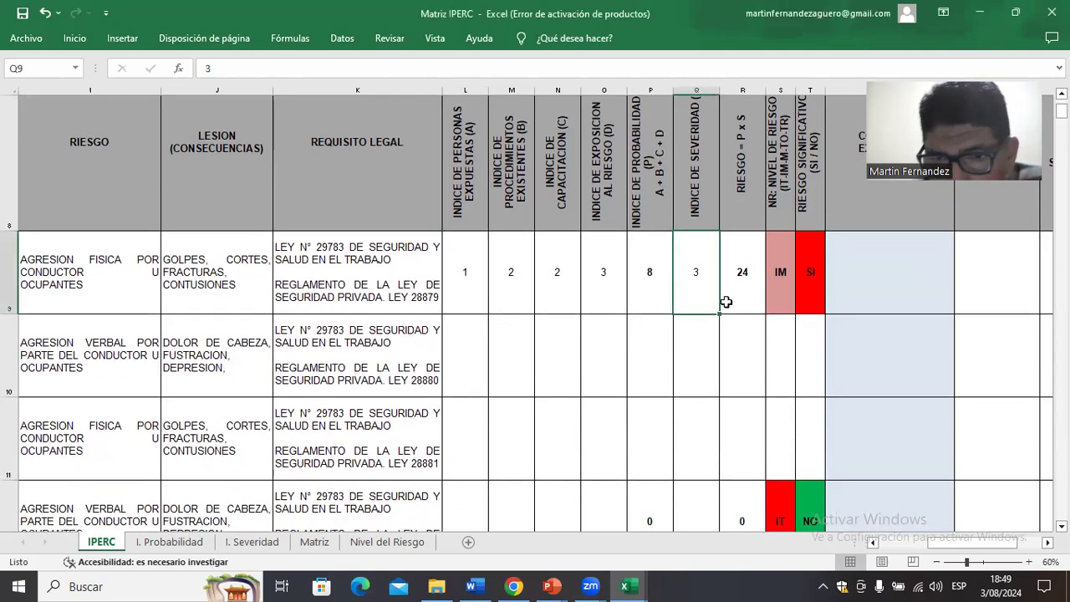
drag(649, 301, 815, 473)
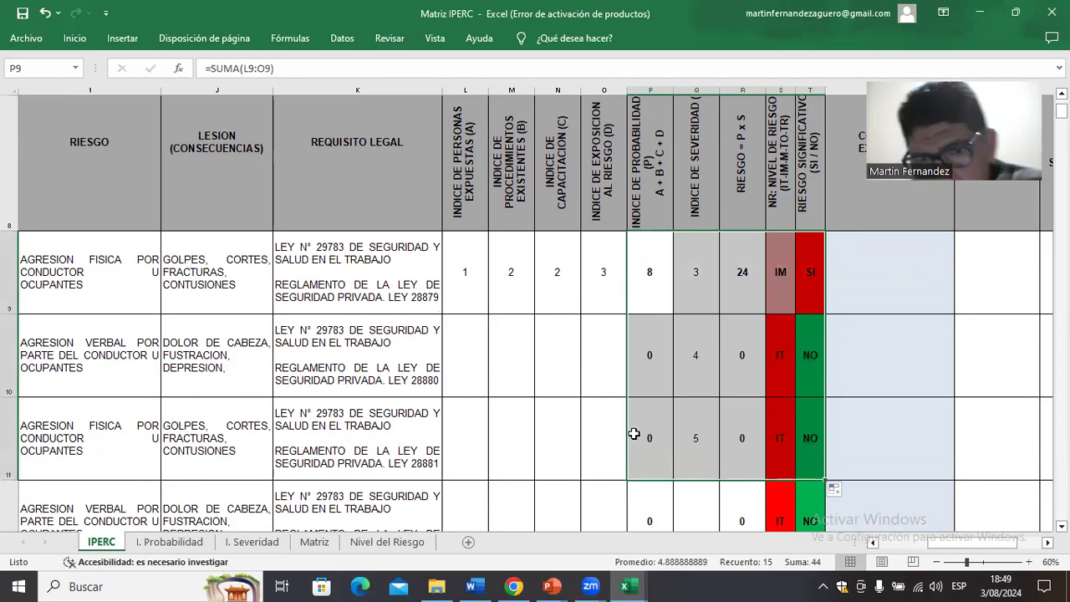
click(698, 358)
drag(696, 394, 698, 426)
scroll(697, 425, down, 1)
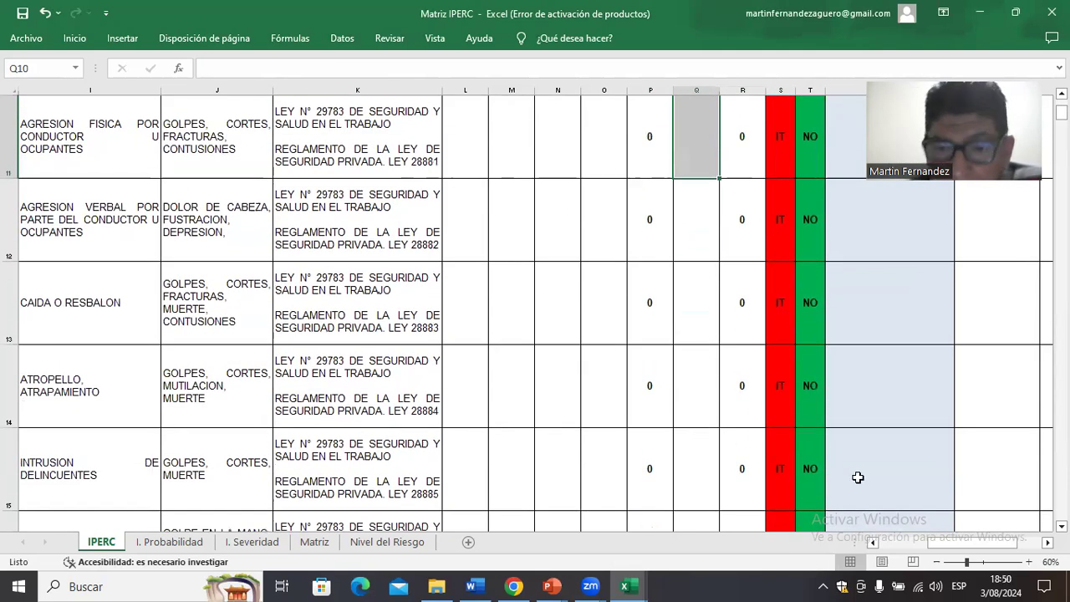
Review task 6's moving-vehicle row: its PELIGRO, TIPO DE PELIGRO, RIESGO, LESION and REQUISITO LEGAL entries
drag(969, 543, 933, 550)
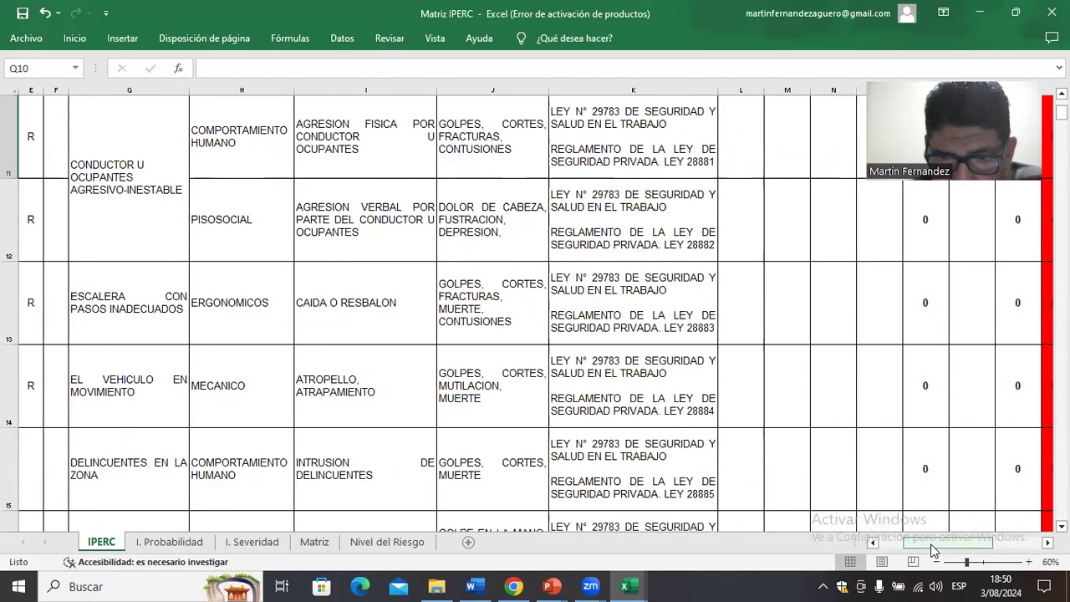
click(872, 545)
click(872, 545)
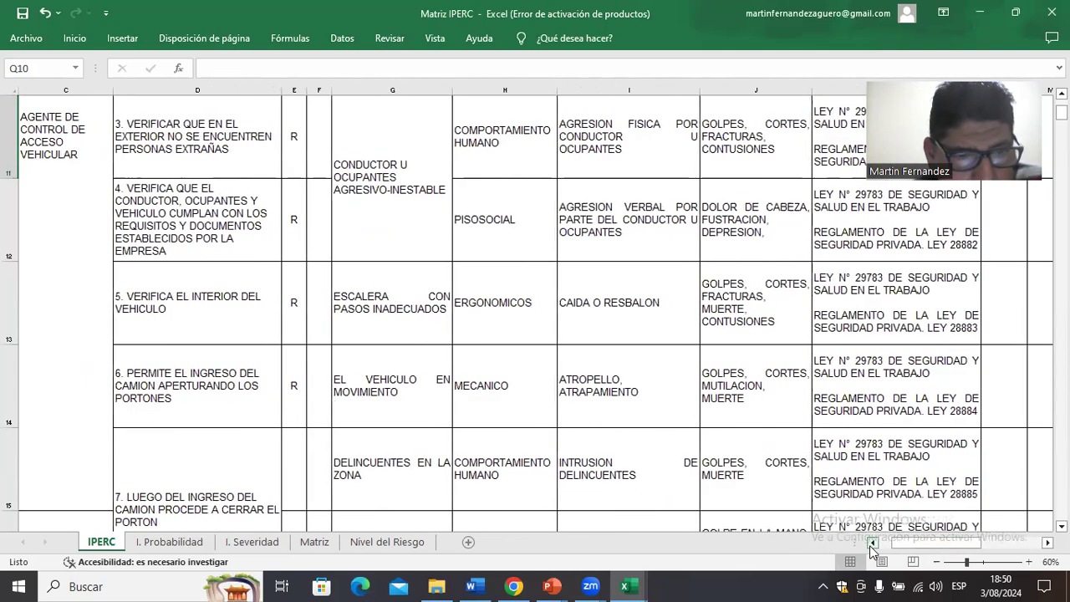
click(408, 484)
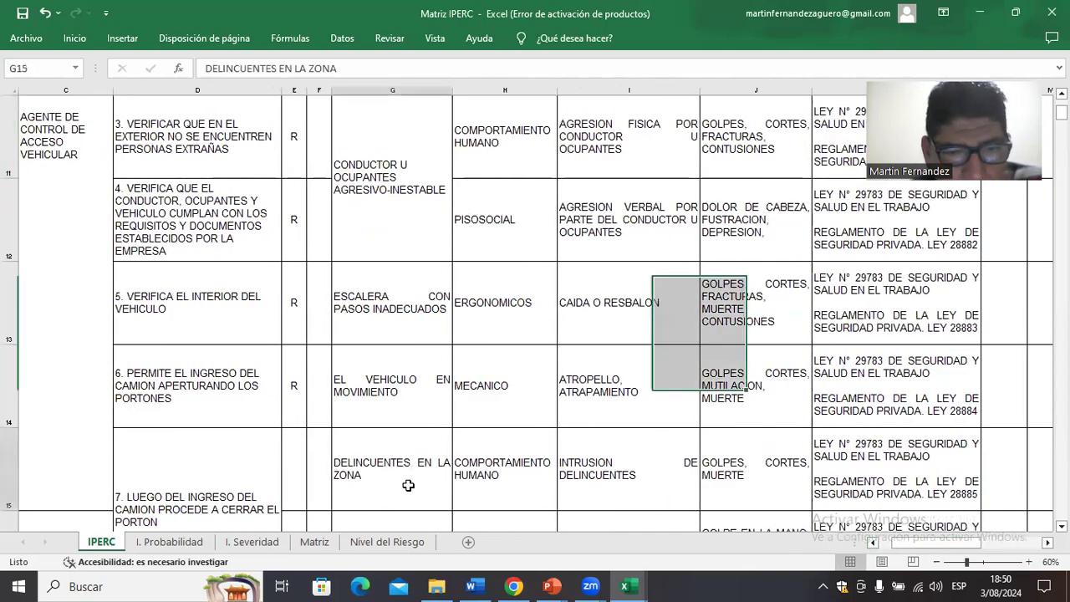
click(389, 403)
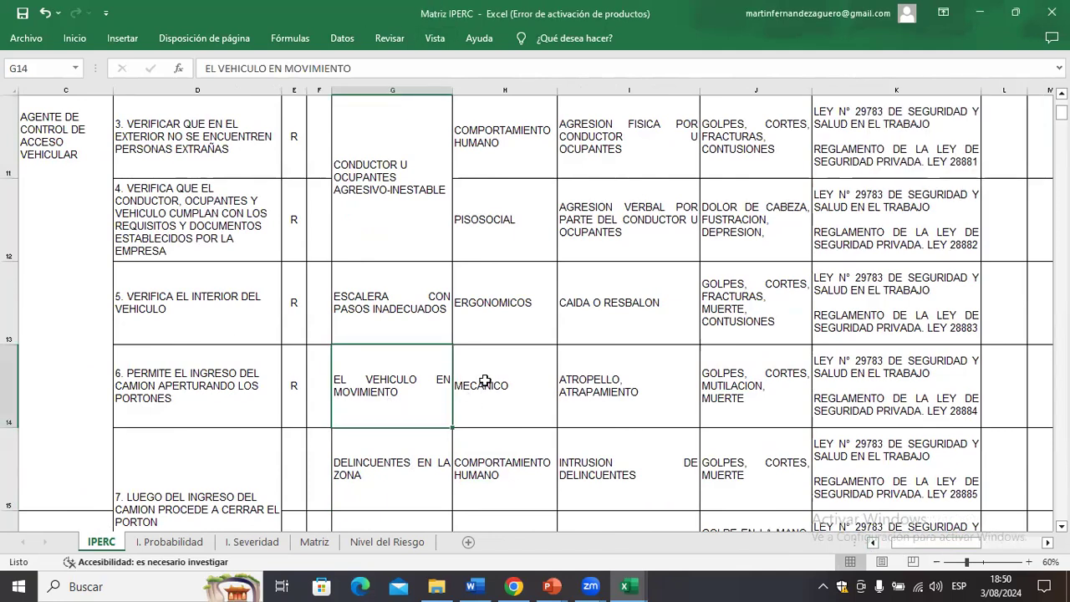
click(523, 383)
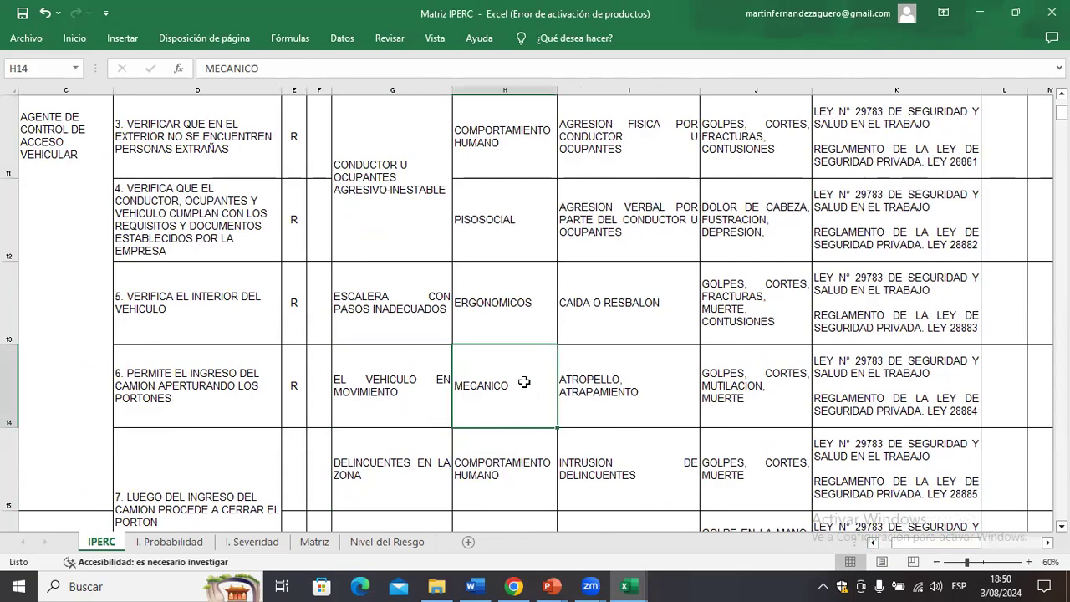
click(624, 391)
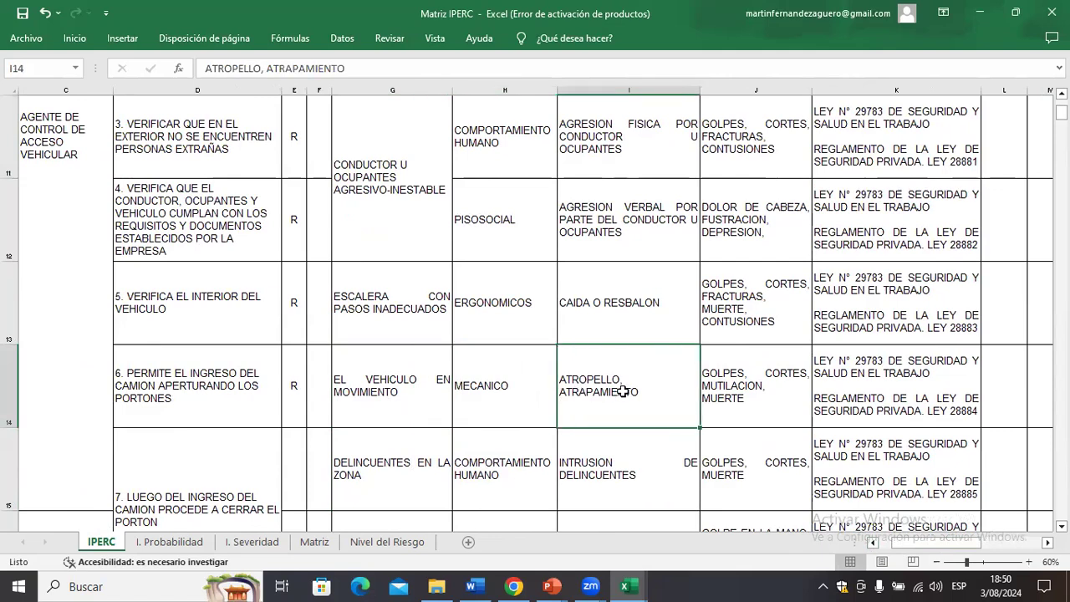
click(762, 399)
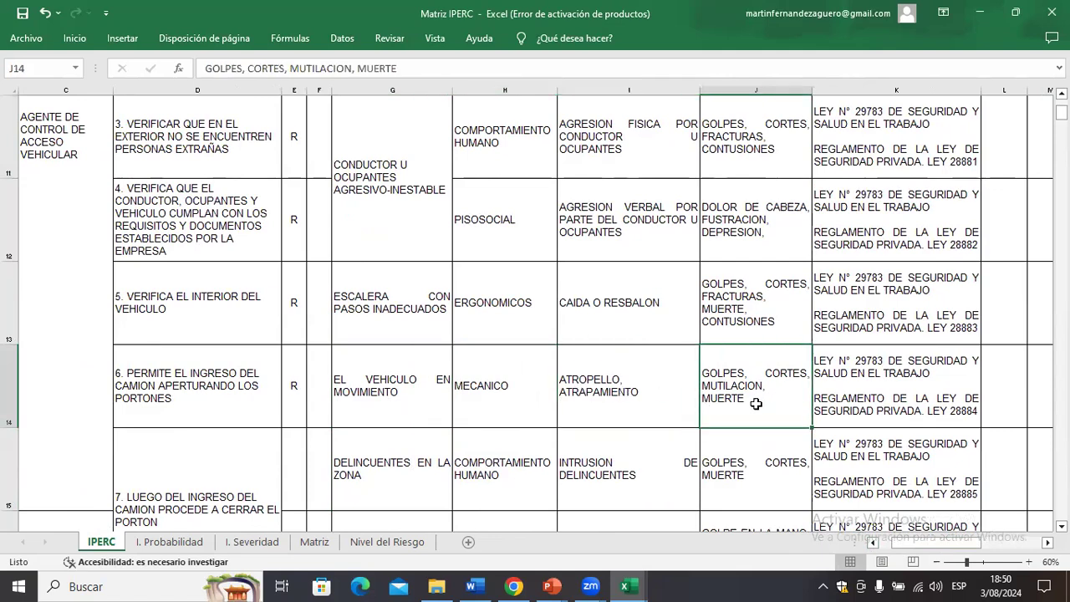
key(Right)
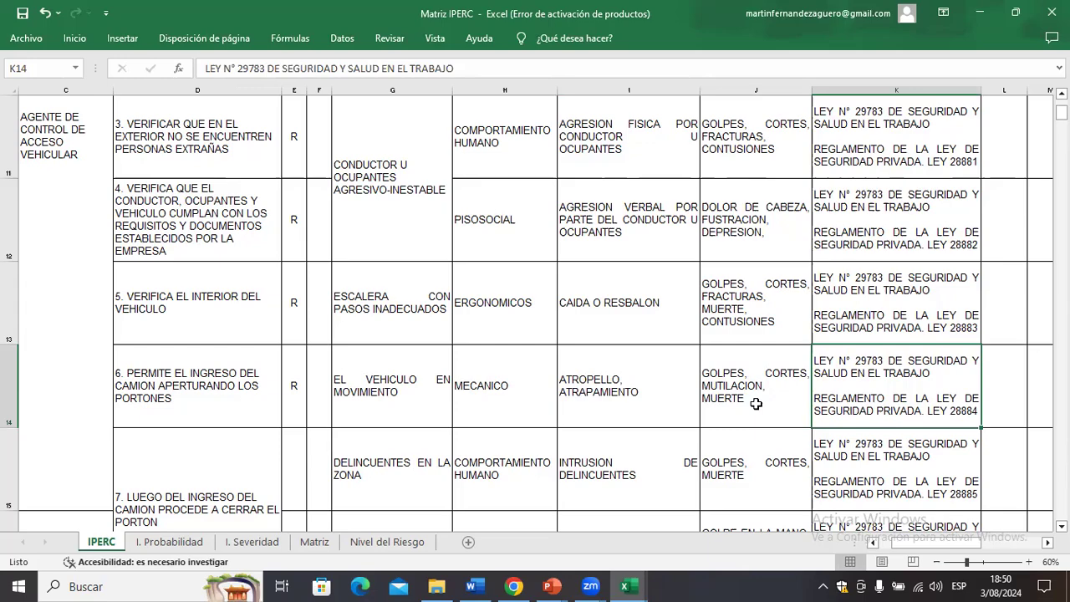
Set the INDICE DE PERSONAS EXPUESTAS (A) of the moving-vehicle hazard in row 14 to 1
key(Right)
key(Right)
key(Right)
key(Right)
key(Right)
key(Left)
key(Left)
key(Left)
key(Left)
scroll(756, 403, up, 2)
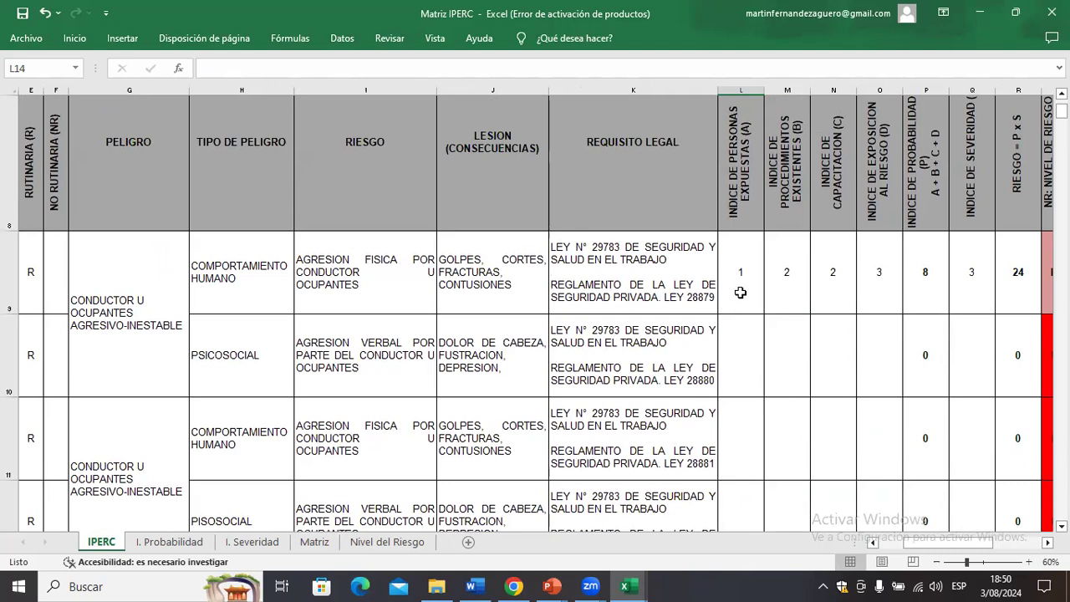
key(Down)
key(Up)
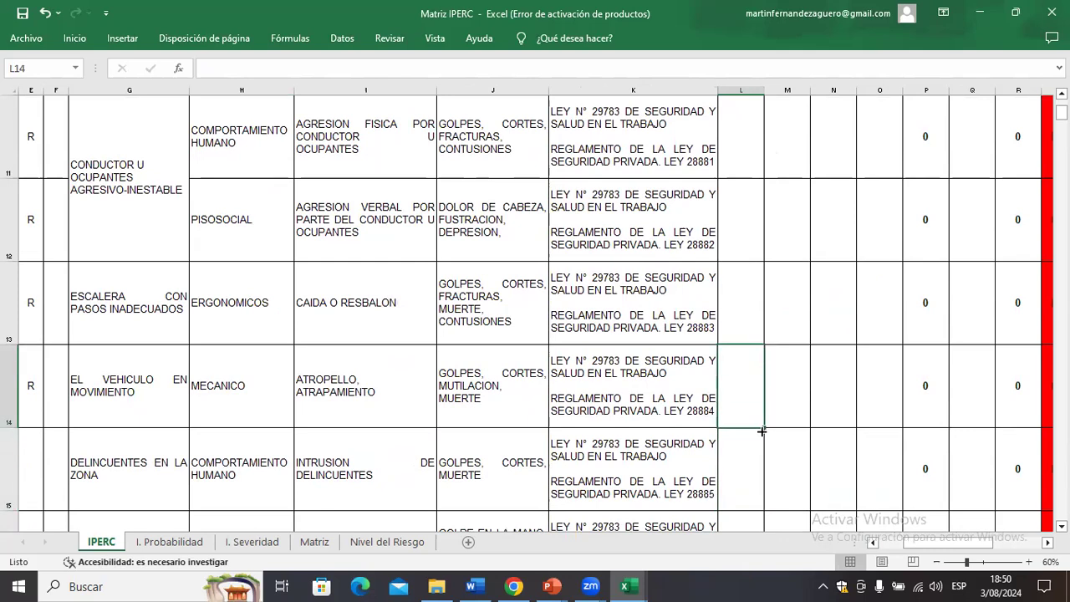
text(1)
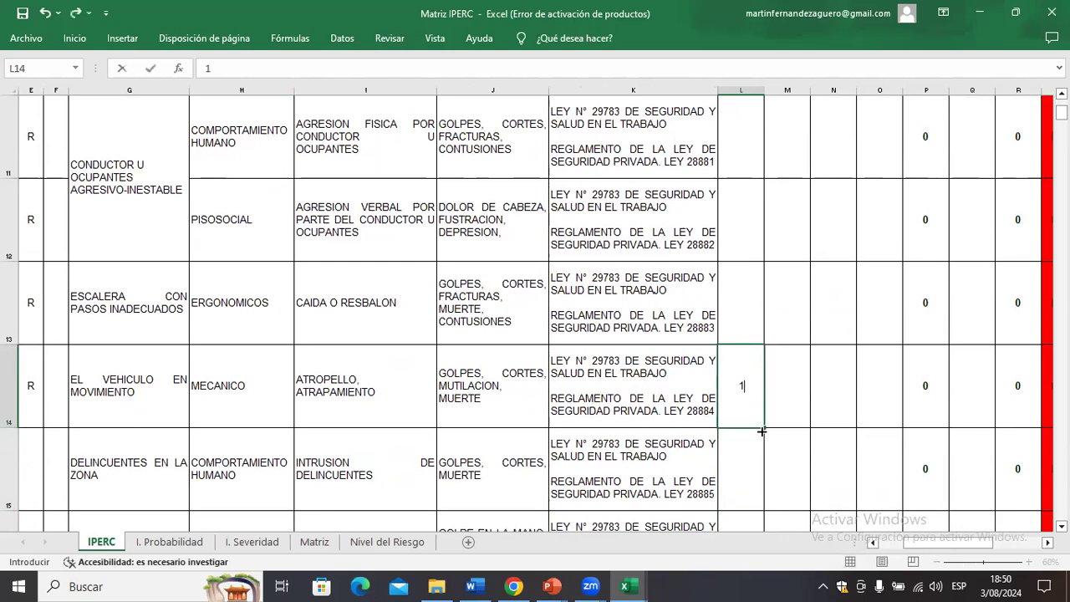
key(Right)
Check the column B index heading and set row 14's INDICE DE PROCEDIMIENTOS EXISTENTES (B) to 2
key(Up)
key(Up)
key(Up)
key(Up)
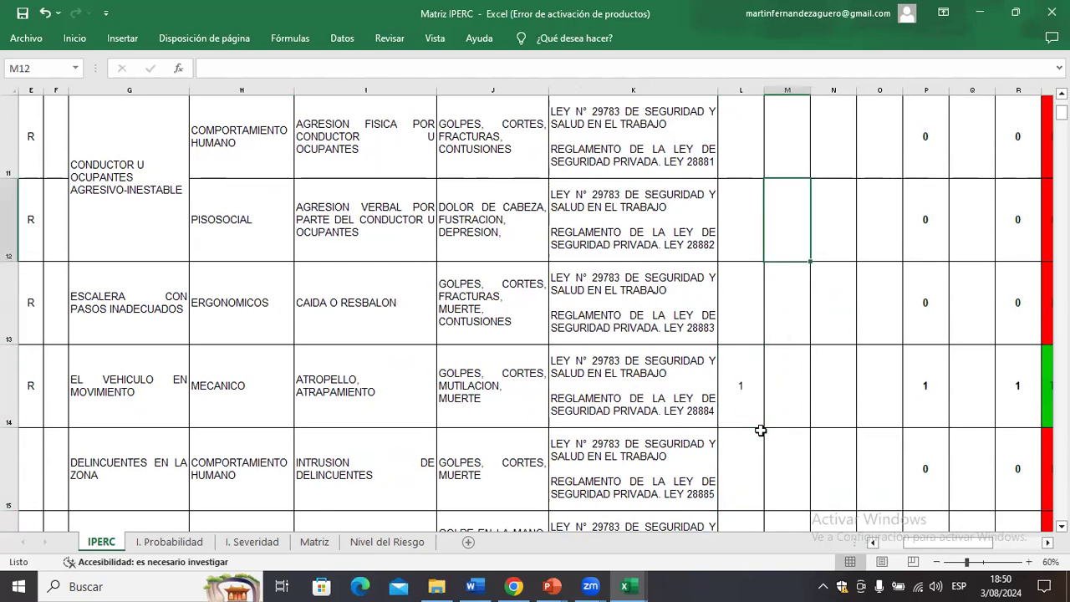
key(Up)
key(Up)
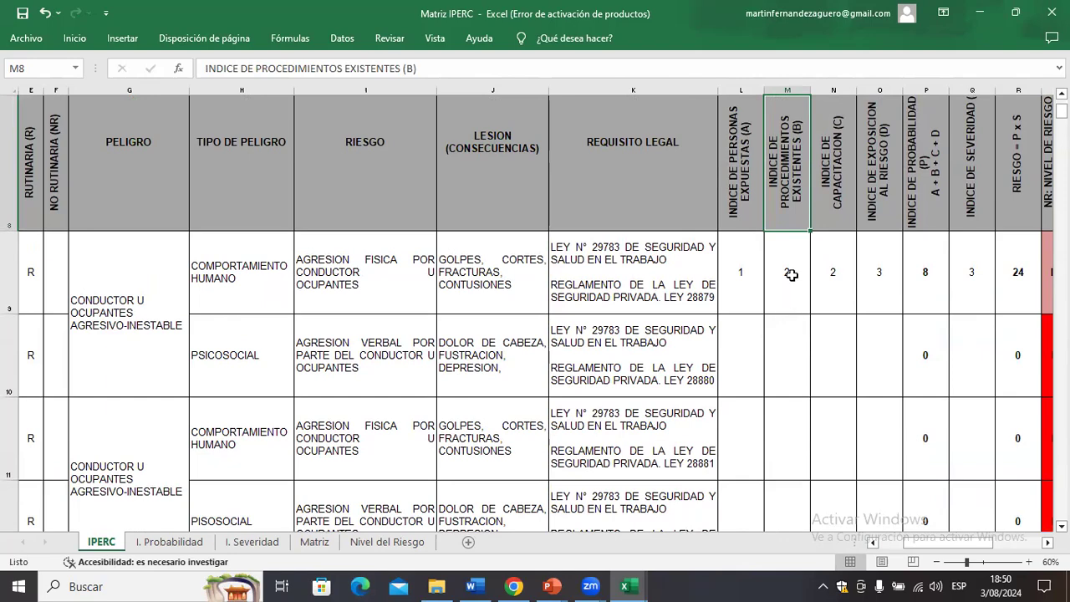
key(Down)
key(Down)
key(Down)
key(Down)
key(Down)
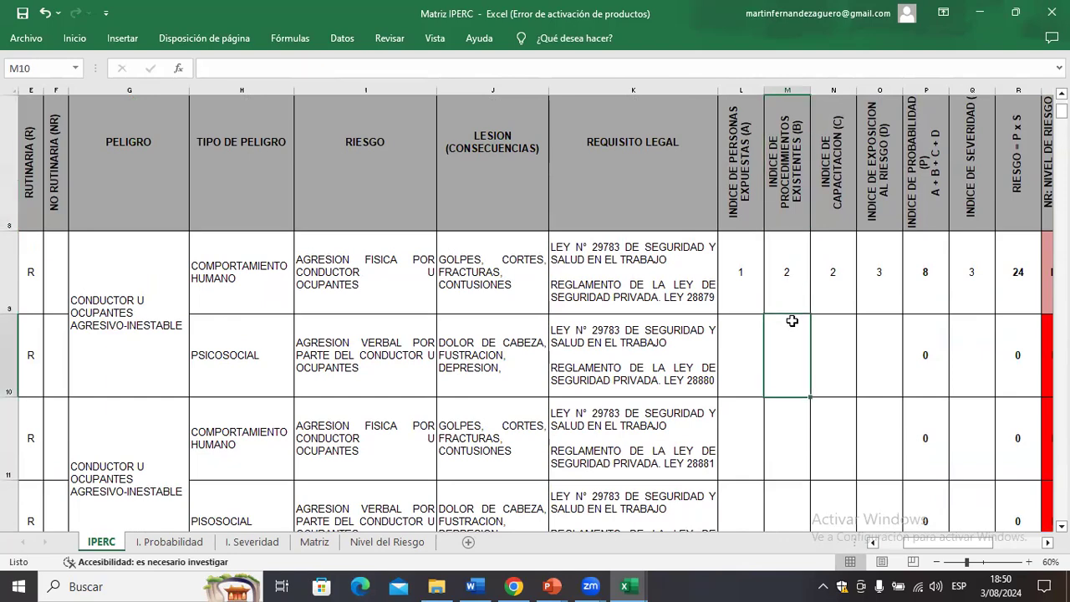
key(Down)
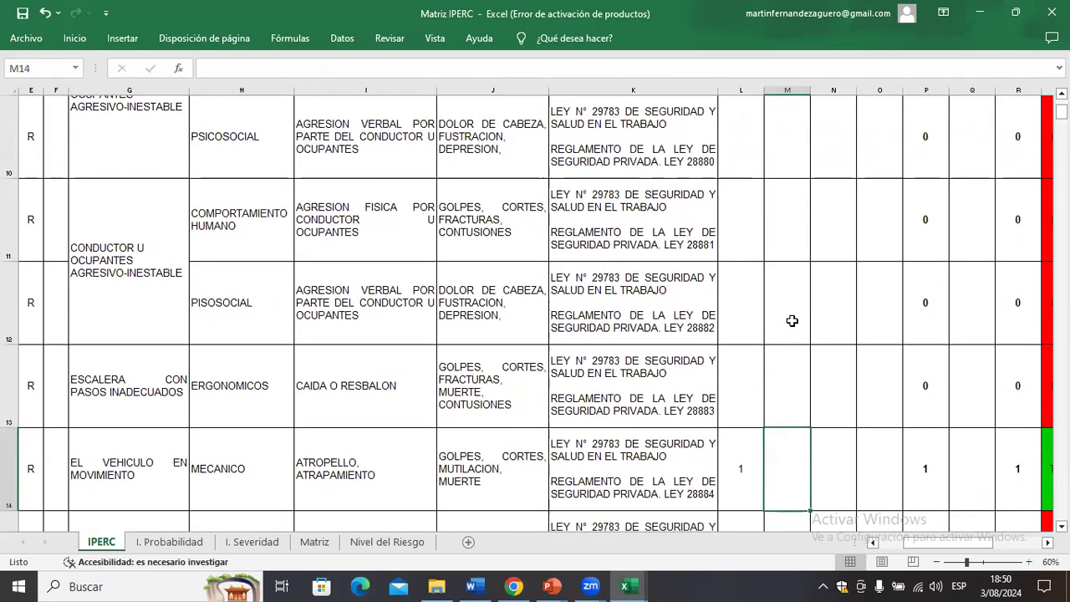
text(2)
key(Up)
Check row 9's training rating and set row 14's INDICE DE CAPACITACION (C) to 2
key(Up)
key(Up)
key(Up)
key(Up)
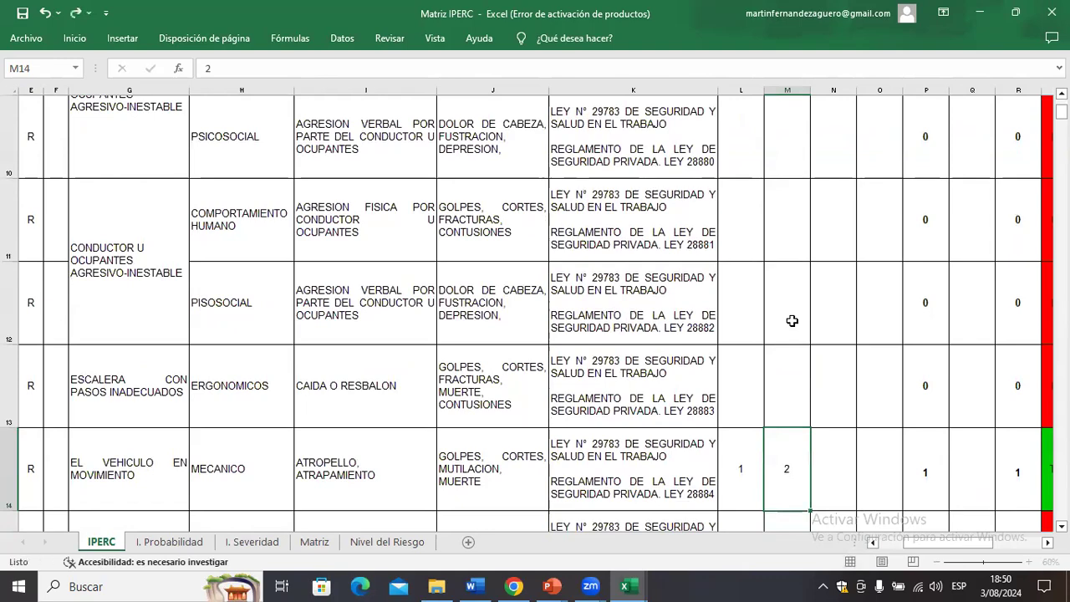
key(Up)
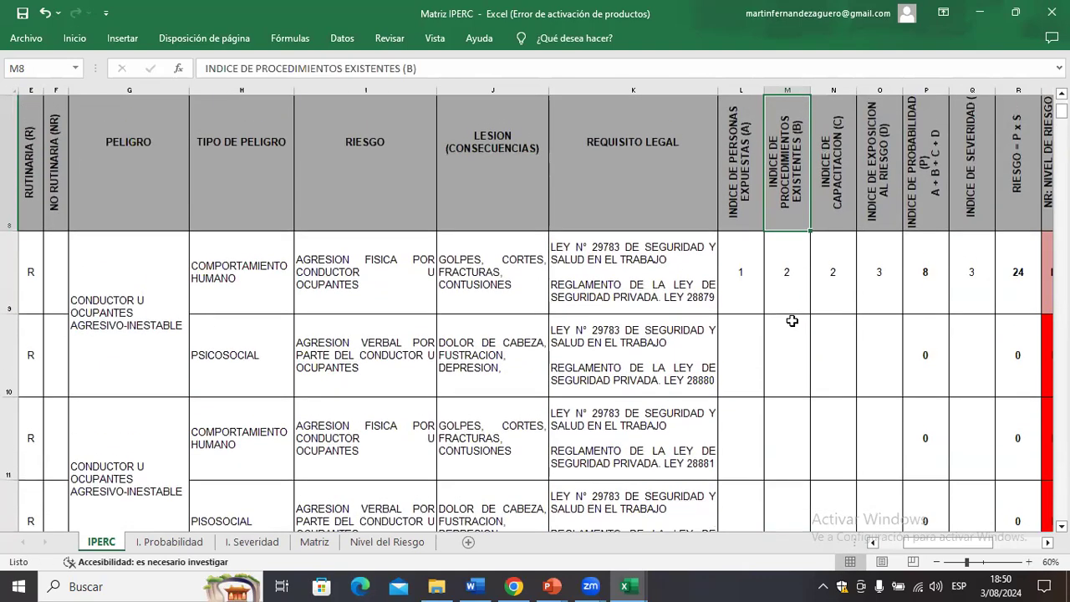
click(834, 198)
key(Down)
key(Down)
key(Down)
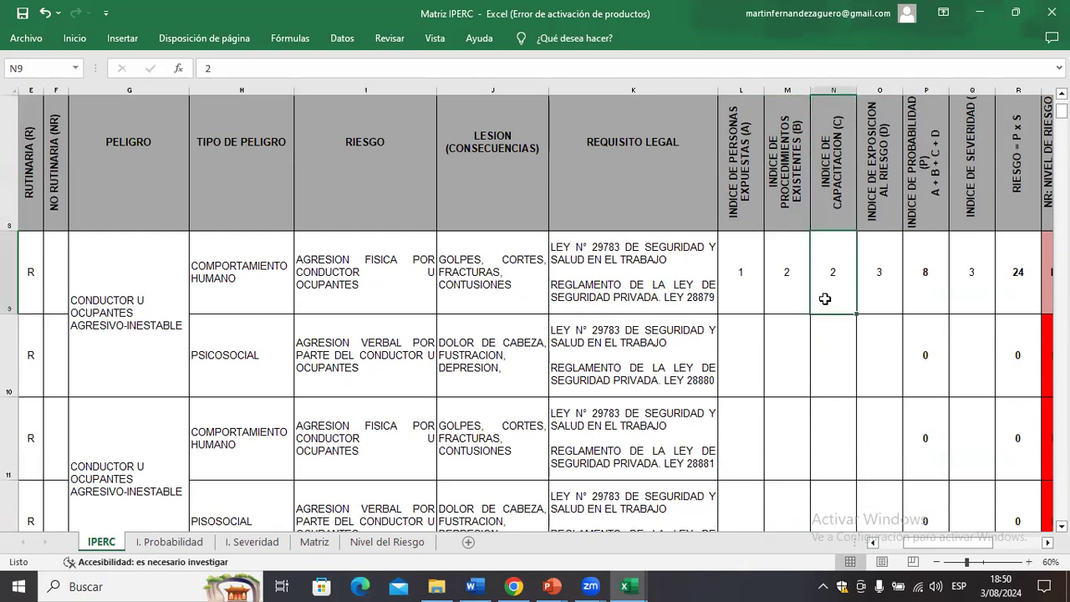
key(Down)
key(Down)
key(Down)
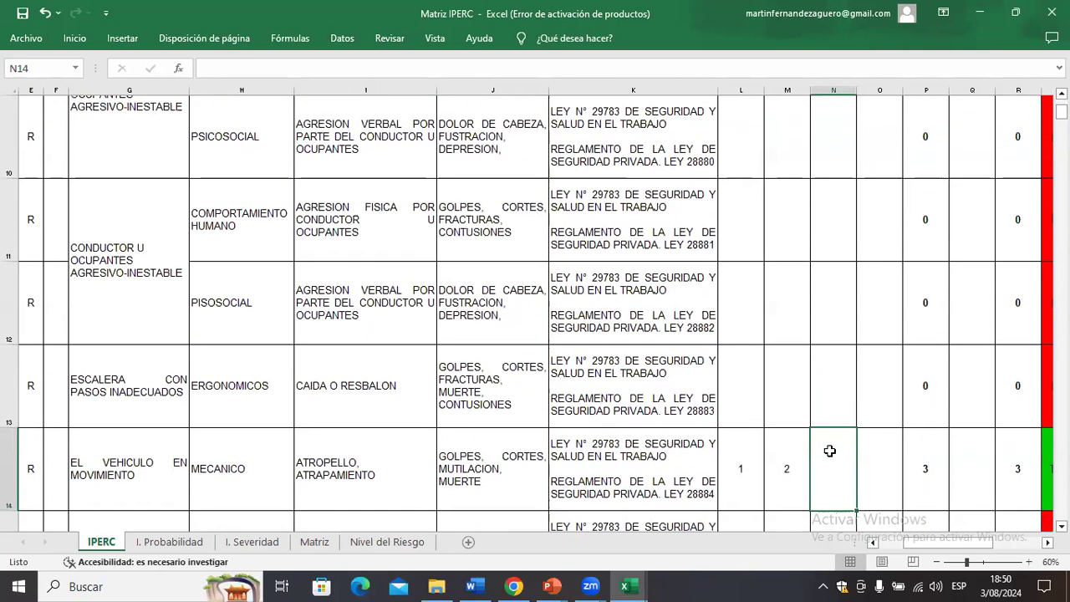
text(2)
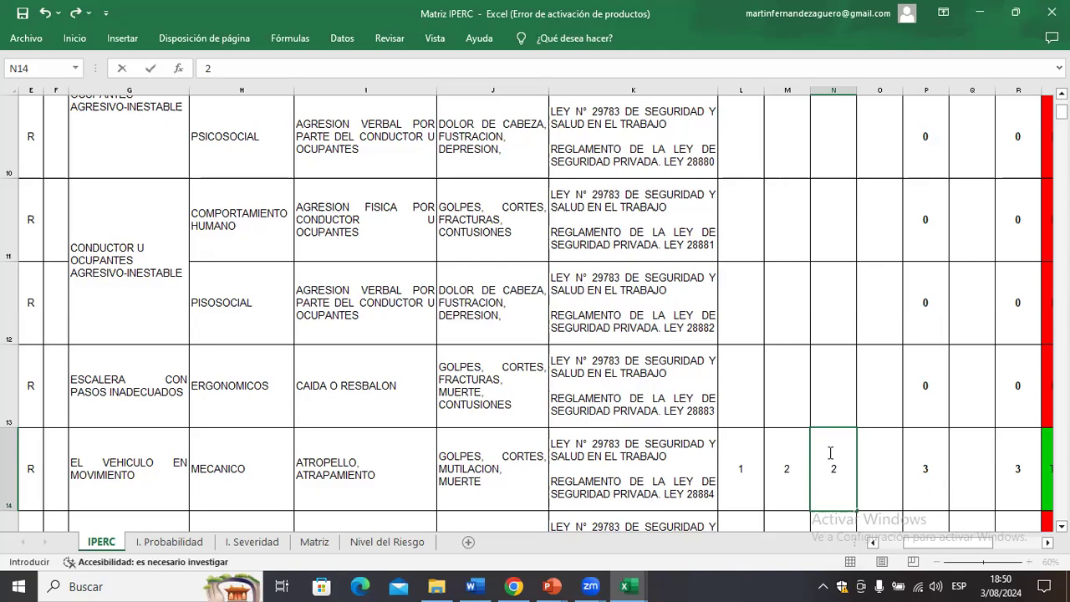
key(Tab)
Check row 9's exposure rating and set row 14's INDICE DE EXPOSICION AL RIESGO (D) to 3
scroll(828, 452, up, 1)
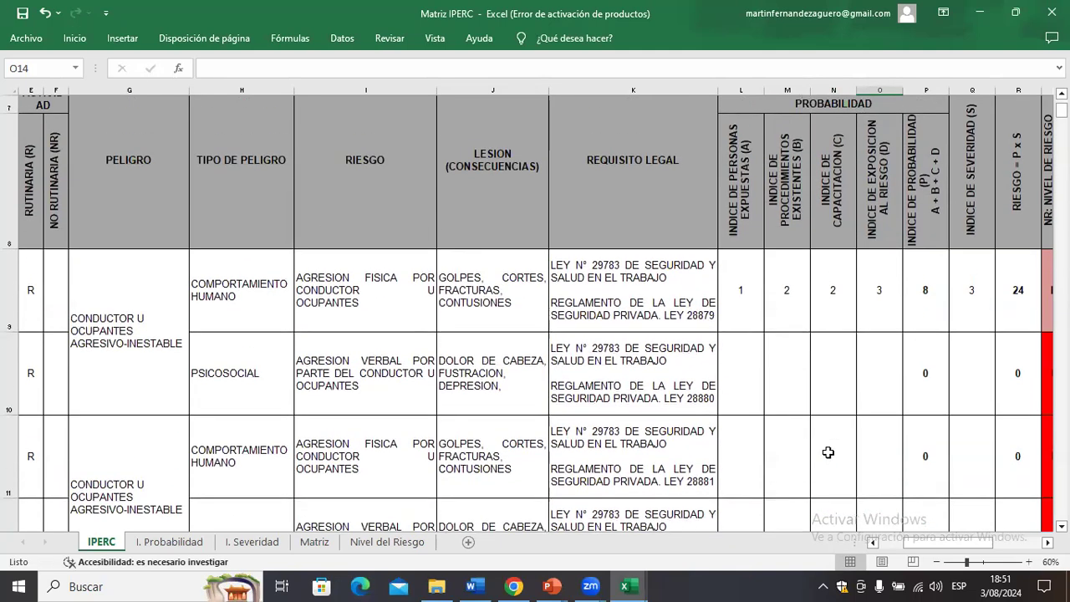
click(876, 225)
scroll(881, 420, down, 1)
scroll(881, 422, up, 1)
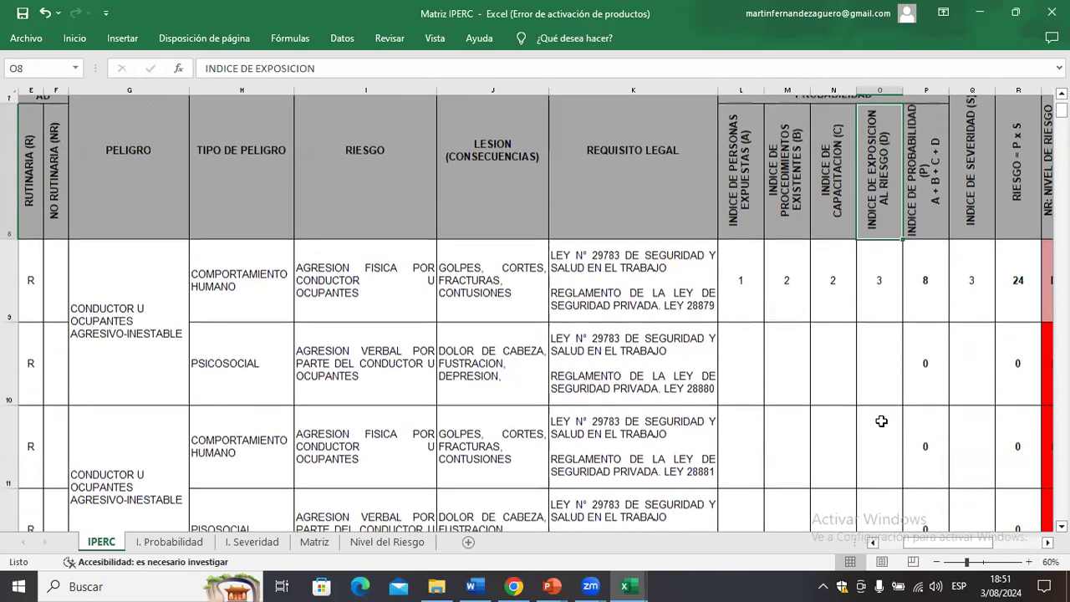
click(875, 304)
scroll(866, 383, down, 2)
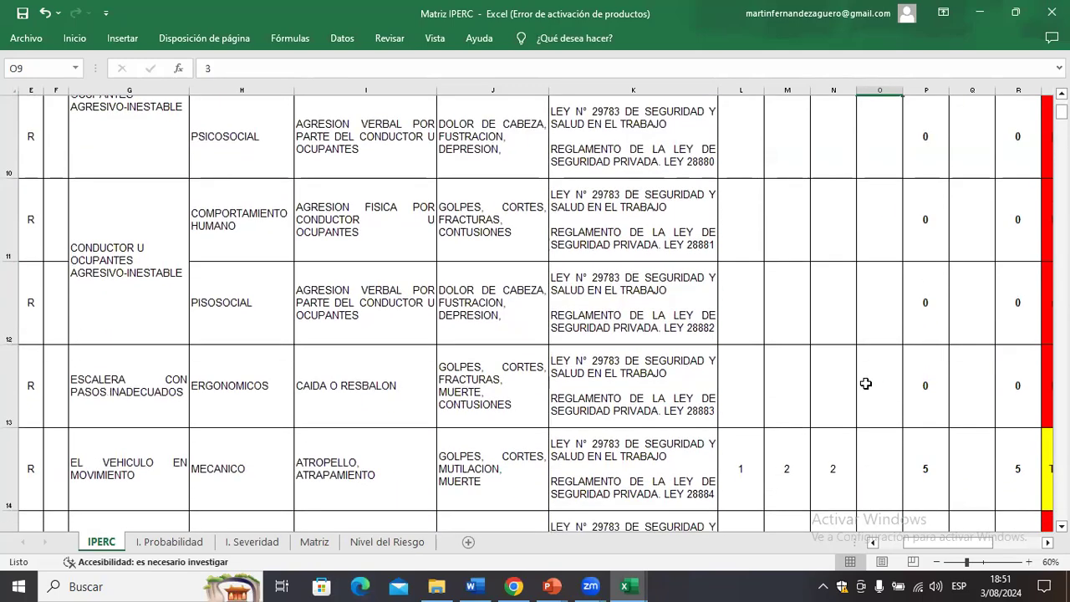
click(881, 446)
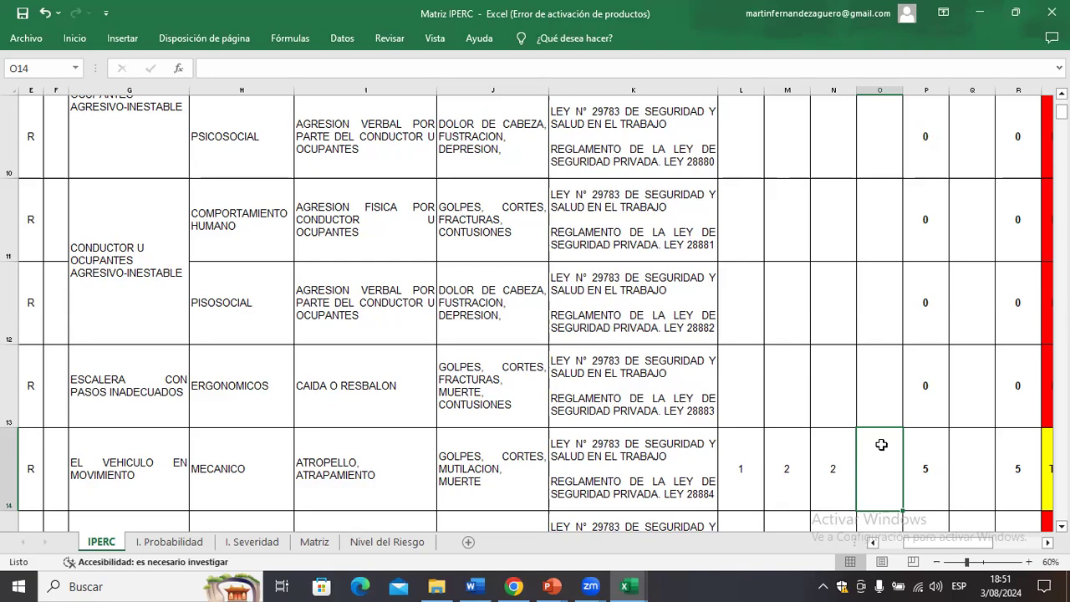
text(3)
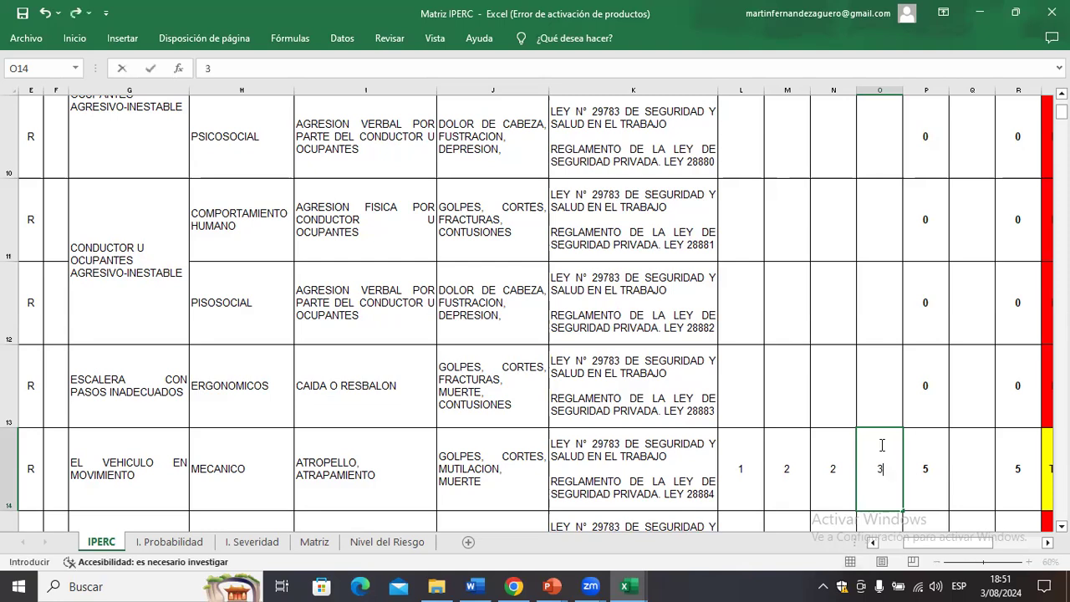
key(Tab)
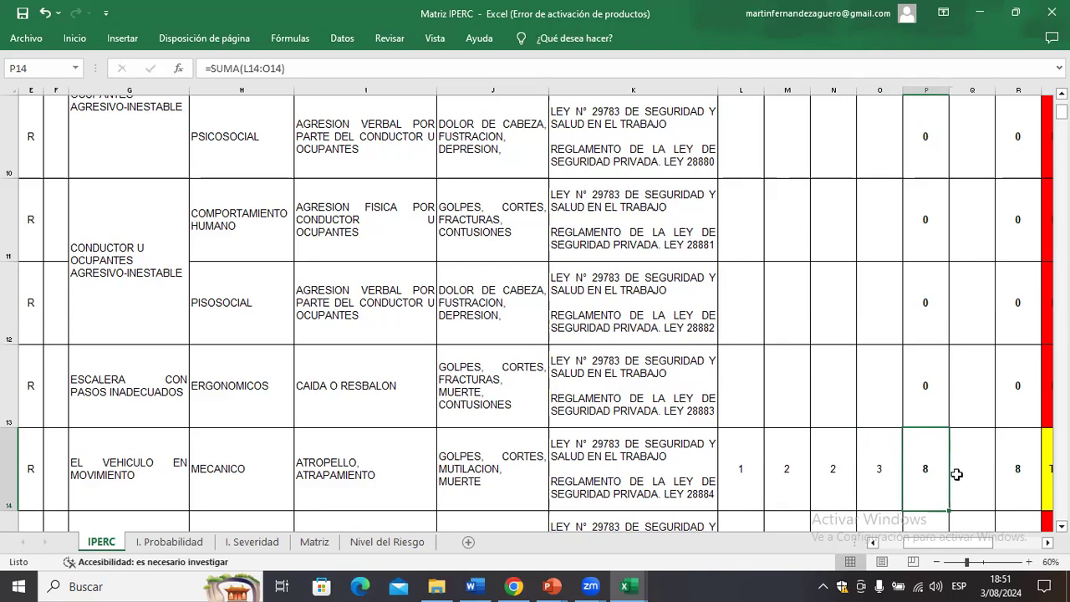
Check the consequences of the row 14 hazard against the severity table and set its INDICE DE SEVERIDAD (S) to 3
click(490, 485)
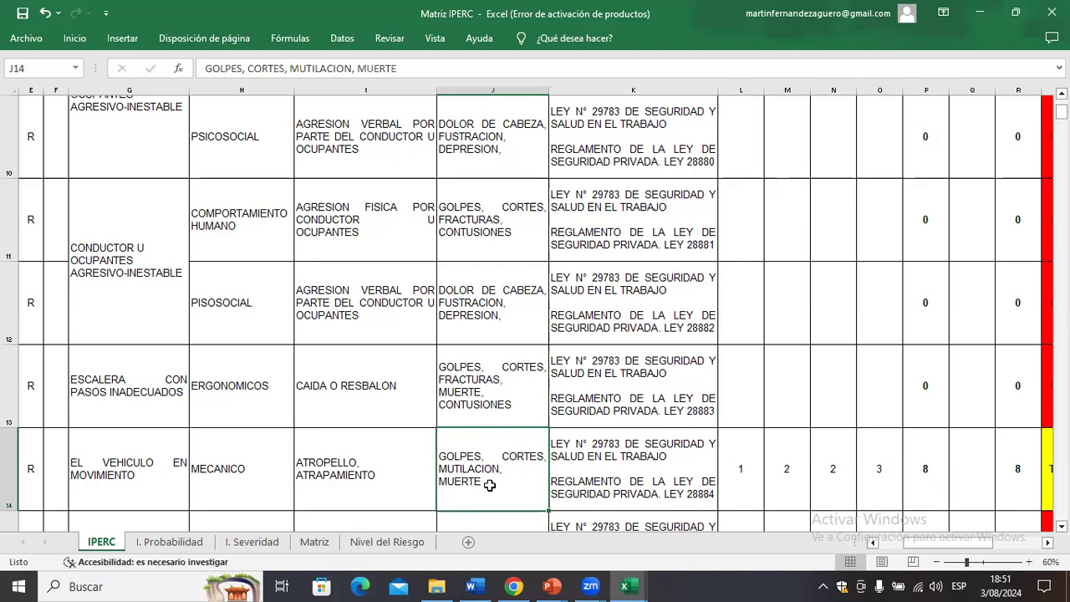
click(253, 543)
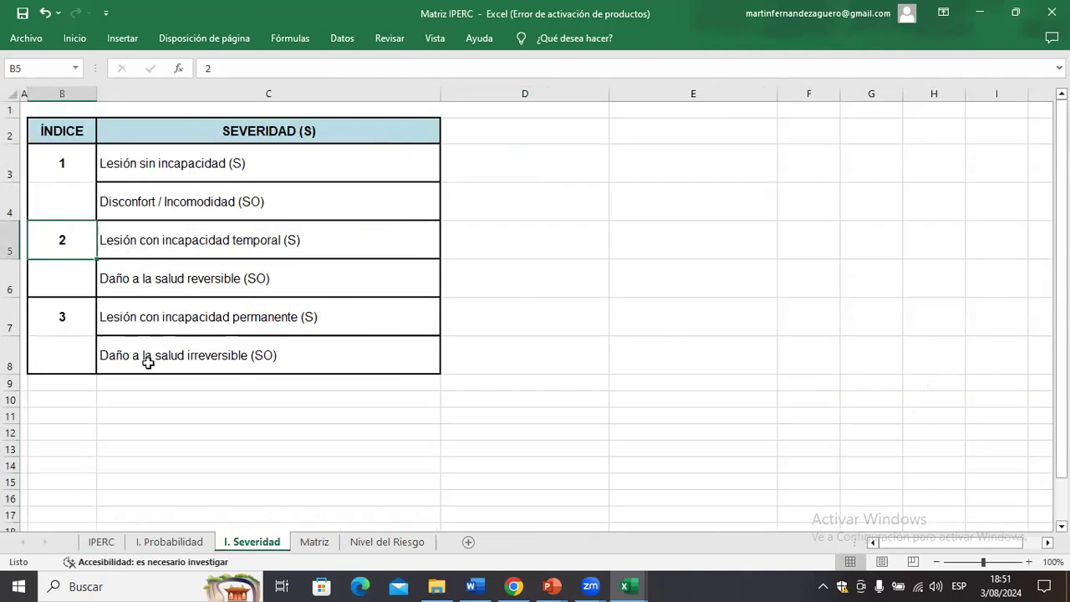
click(104, 542)
click(966, 480)
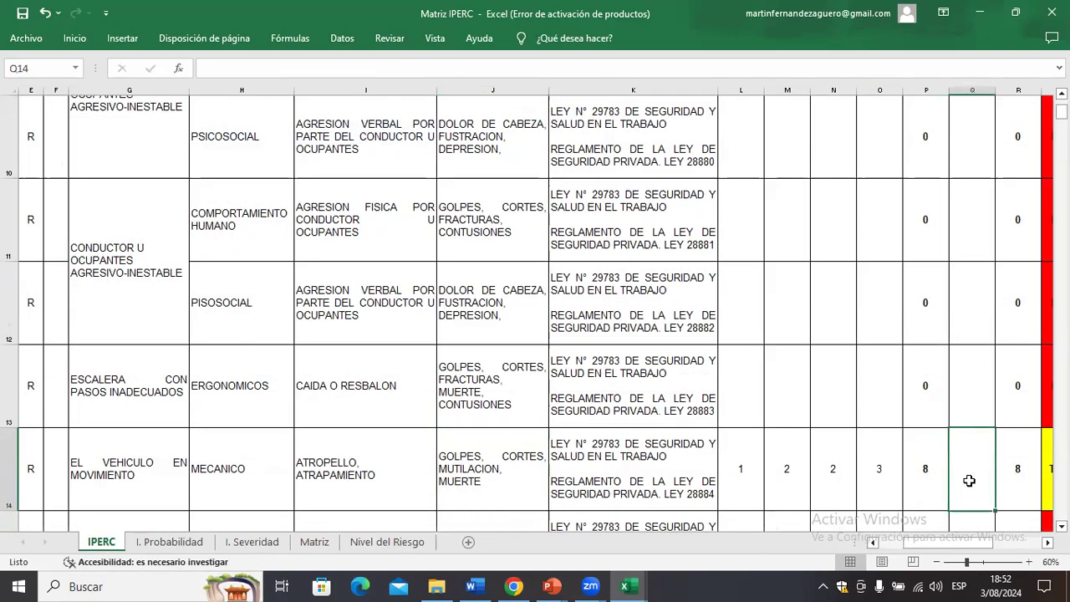
text(3)
key(Tab)
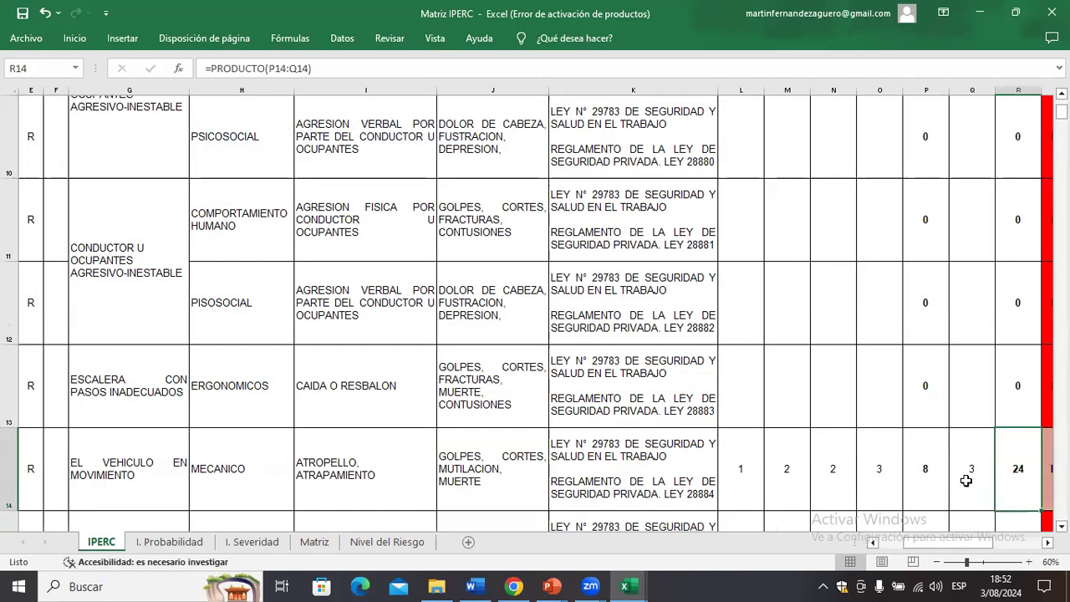
key(Tab)
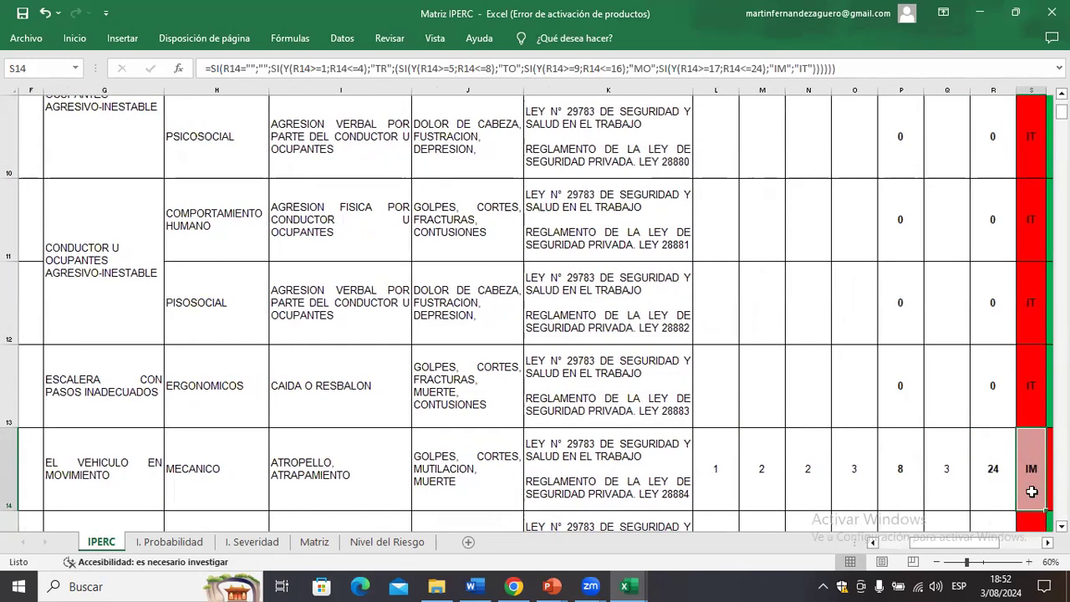
Check the control measure headings and start row 14's CONTROL ADMINISTRATIVOS entry with "1."
key(Tab)
key(Tab)
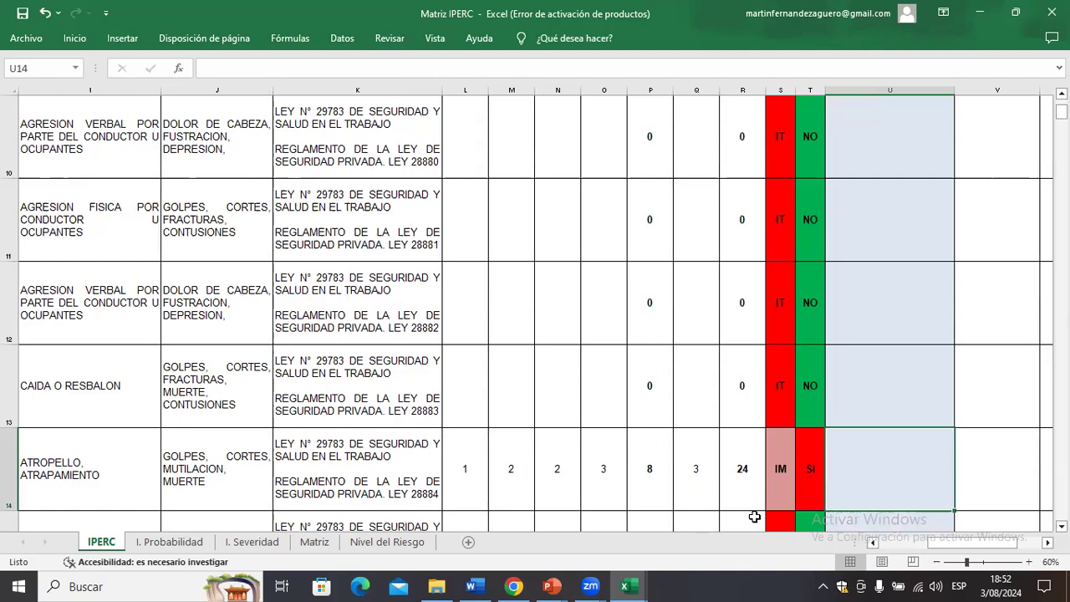
key(Left)
click(848, 469)
double_click(849, 470)
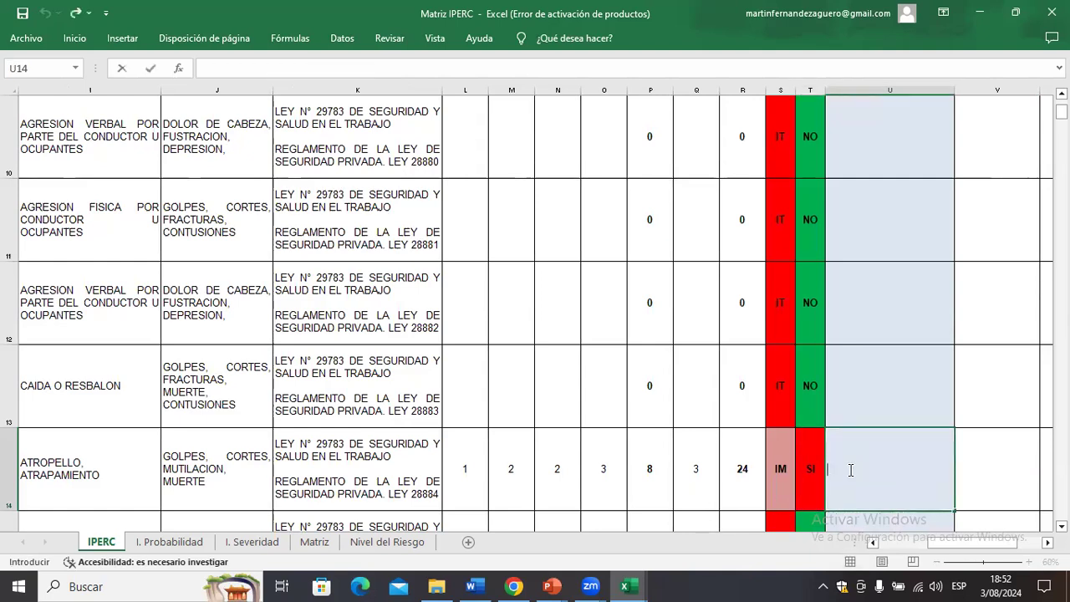
key(Right)
key(Right)
key(Right)
key(Right)
key(Right)
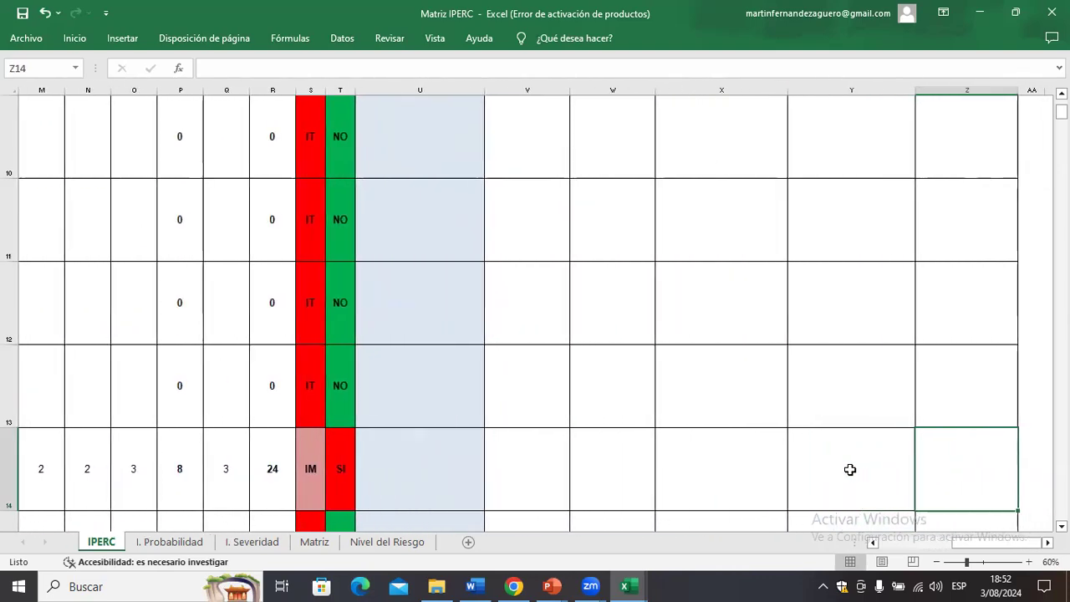
scroll(849, 470, up, 1)
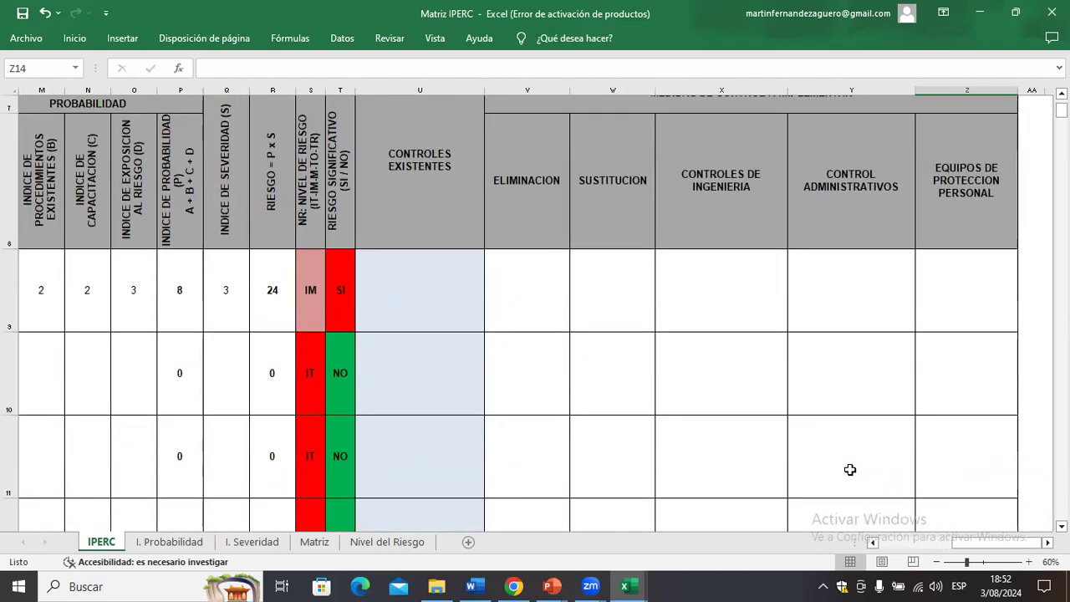
scroll(849, 469, down, 1)
click(849, 468)
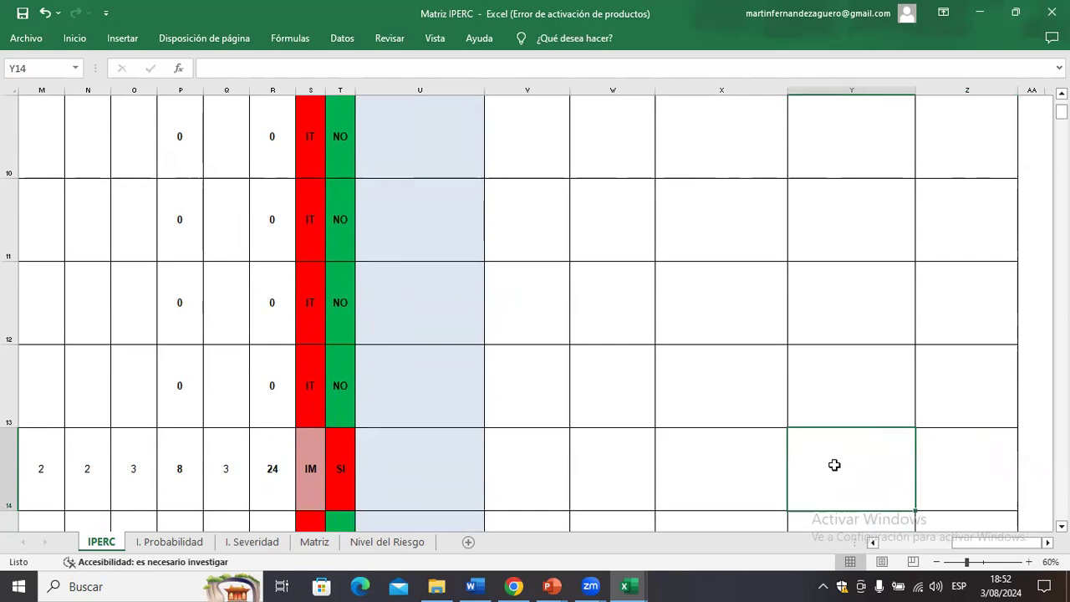
text(1.)
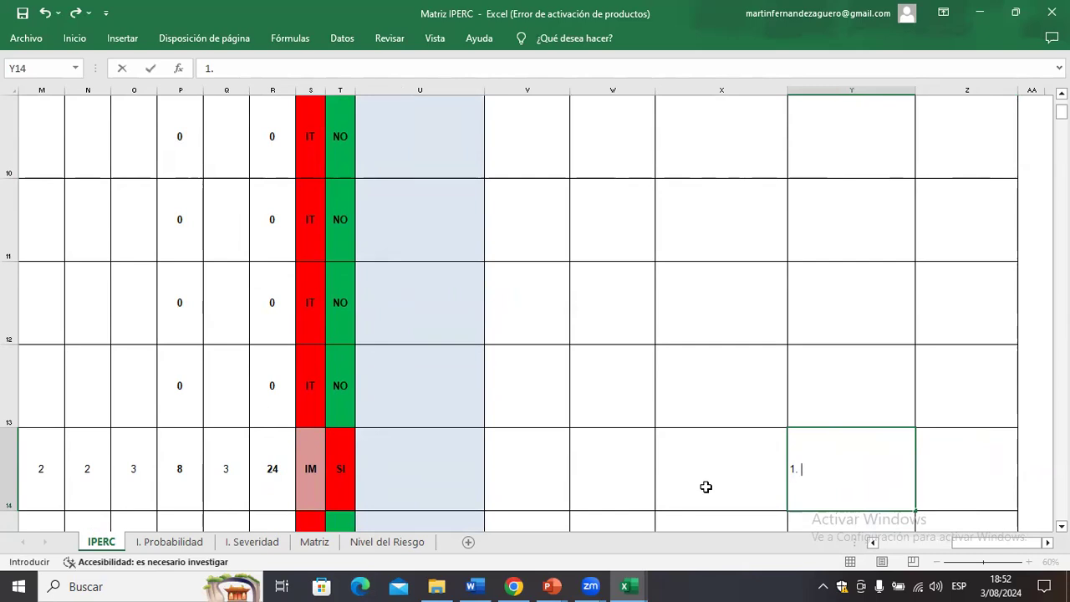
Review row 14's probability, severity and risk ratings against the column headings
click(735, 468)
key(Left)
key(Left)
key(Left)
key(Left)
key(Left)
key(Left)
key(Left)
key(Left)
key(Left)
key(Left)
key(Left)
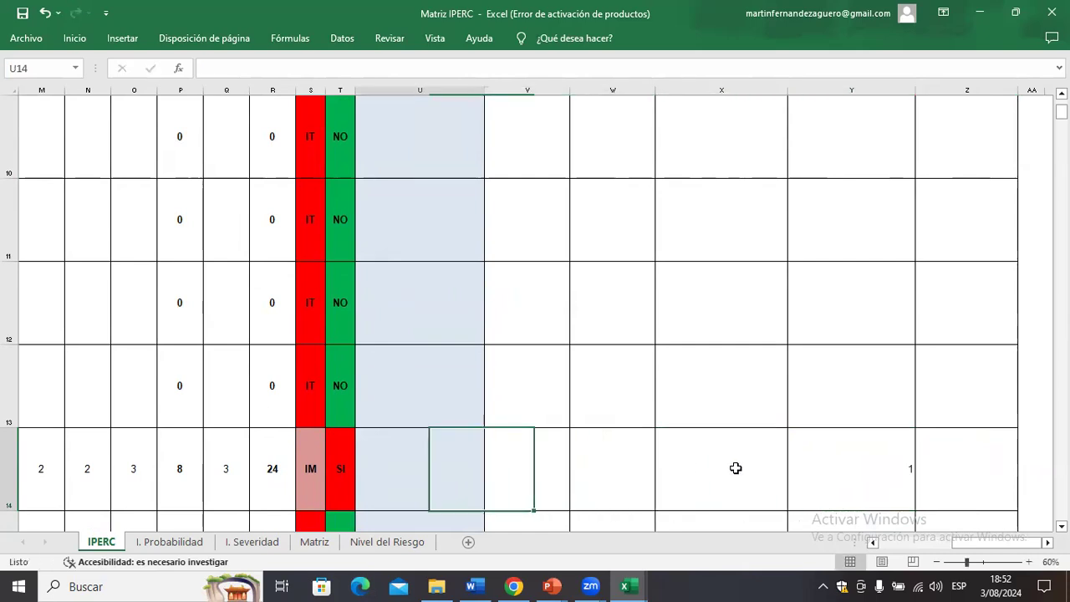
key(Left)
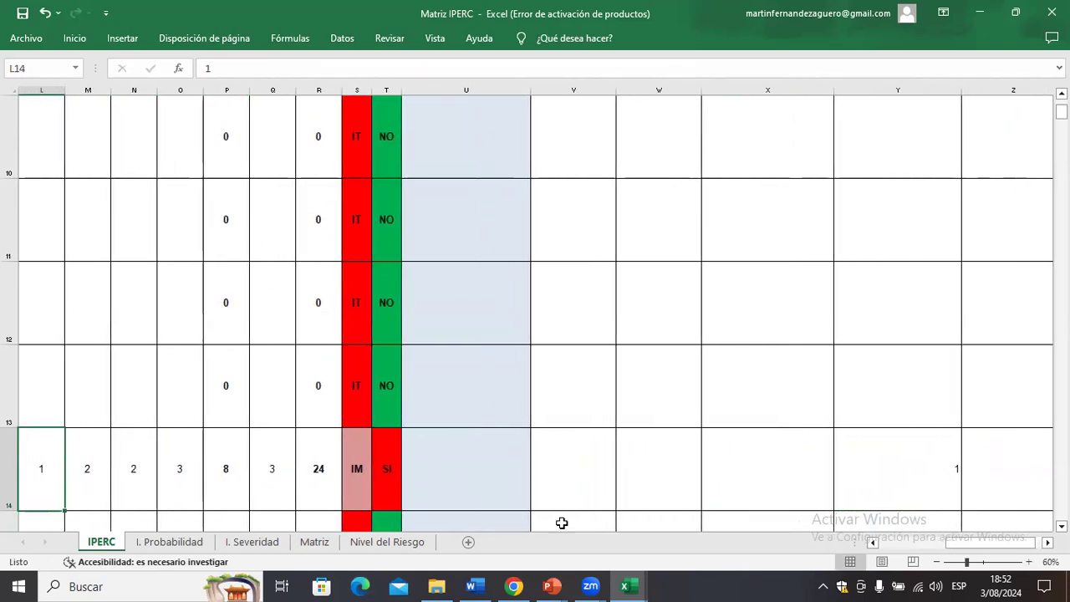
scroll(26, 163, up, 1)
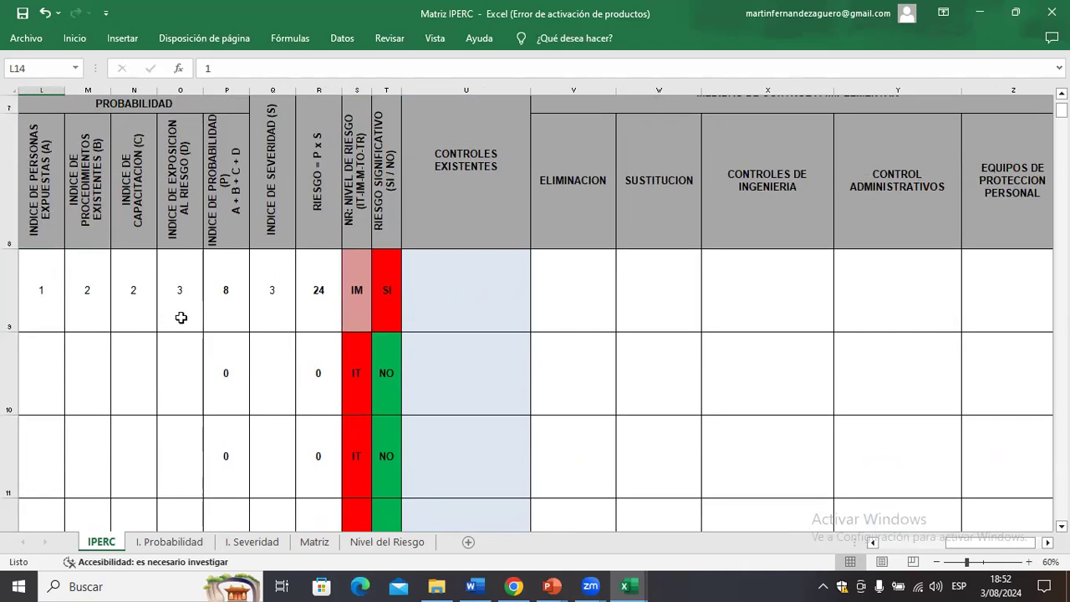
key(Down)
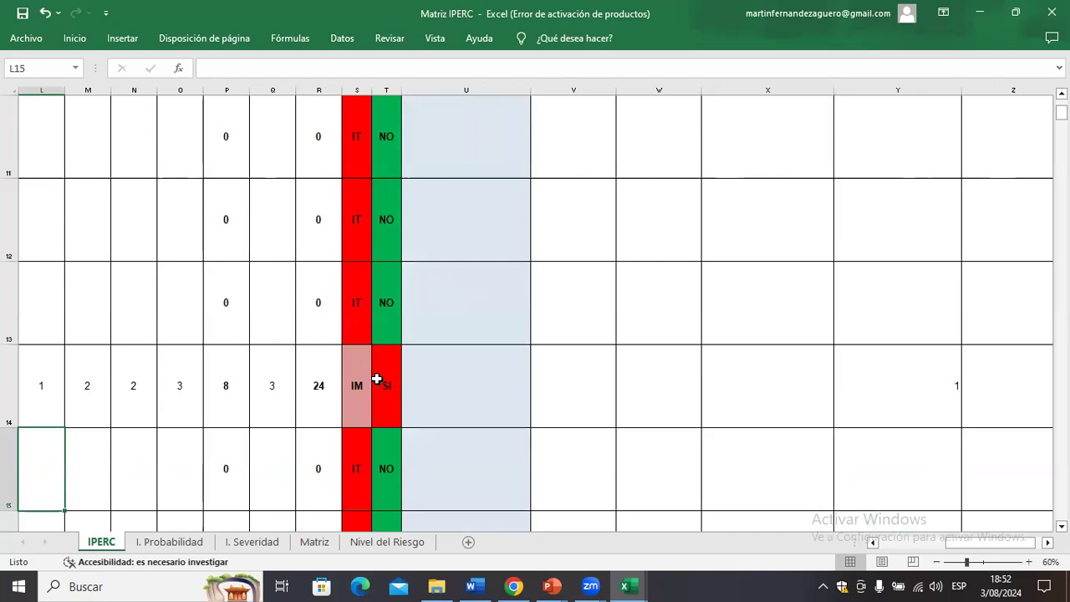
Complete row 14's first administrative control as "1. ELABORAR PROCEDIMIENTOS , ACTUALIZAR LAS FUNCIONES"
double_click(888, 396)
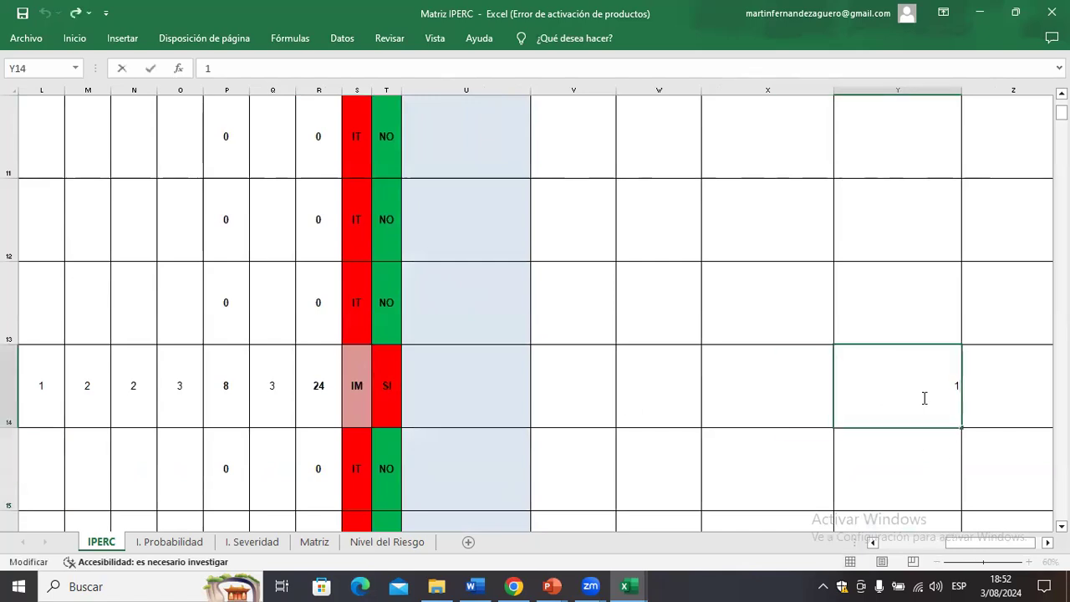
text(. ELABORAR PROCEDIMIENTOS)
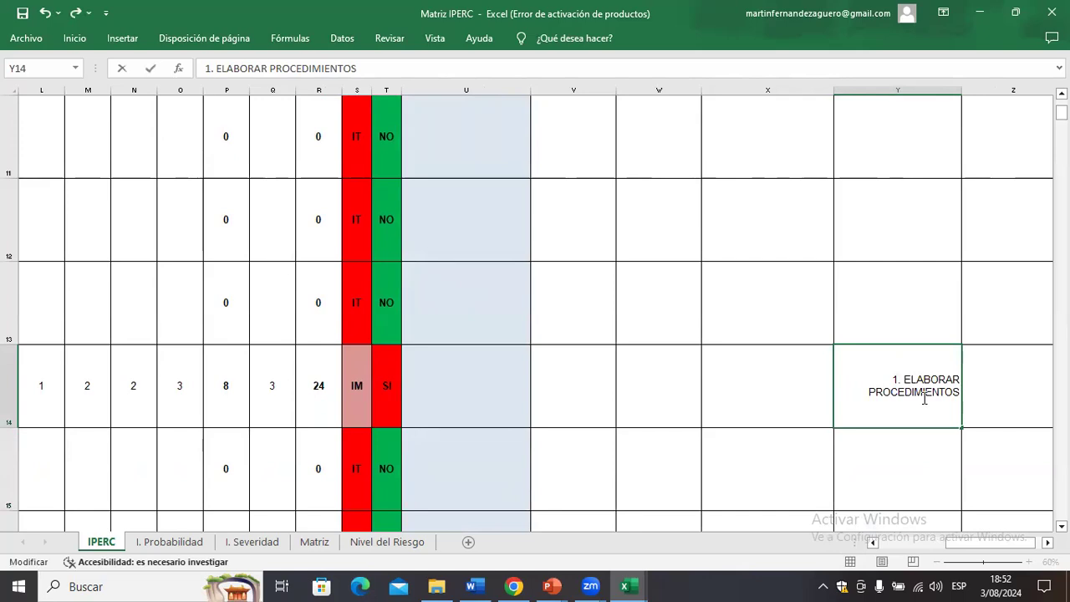
text( , ACTU)
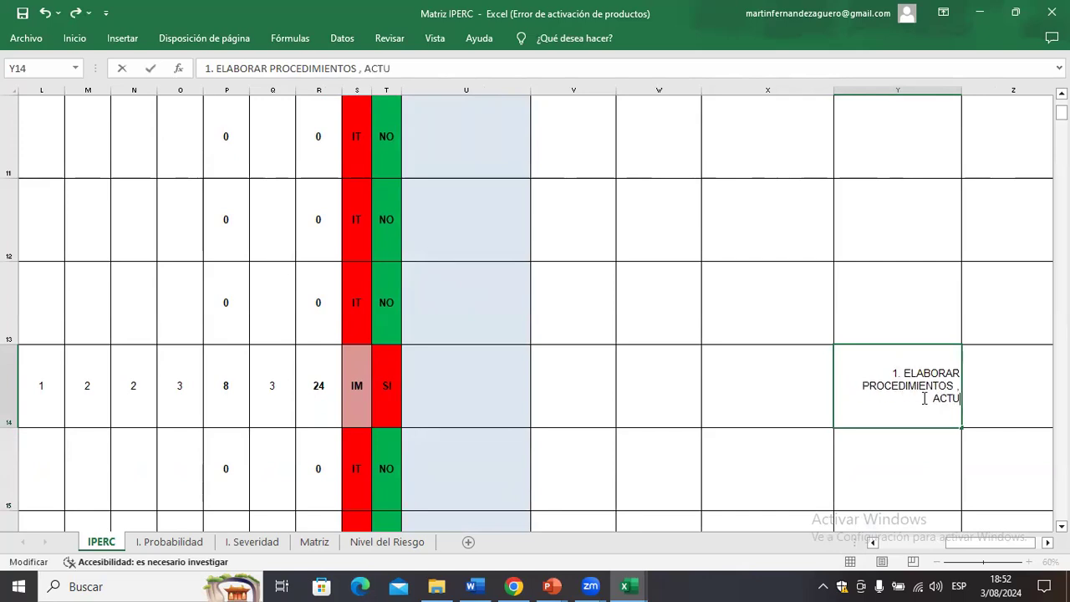
text(ALIZAR LAS F)
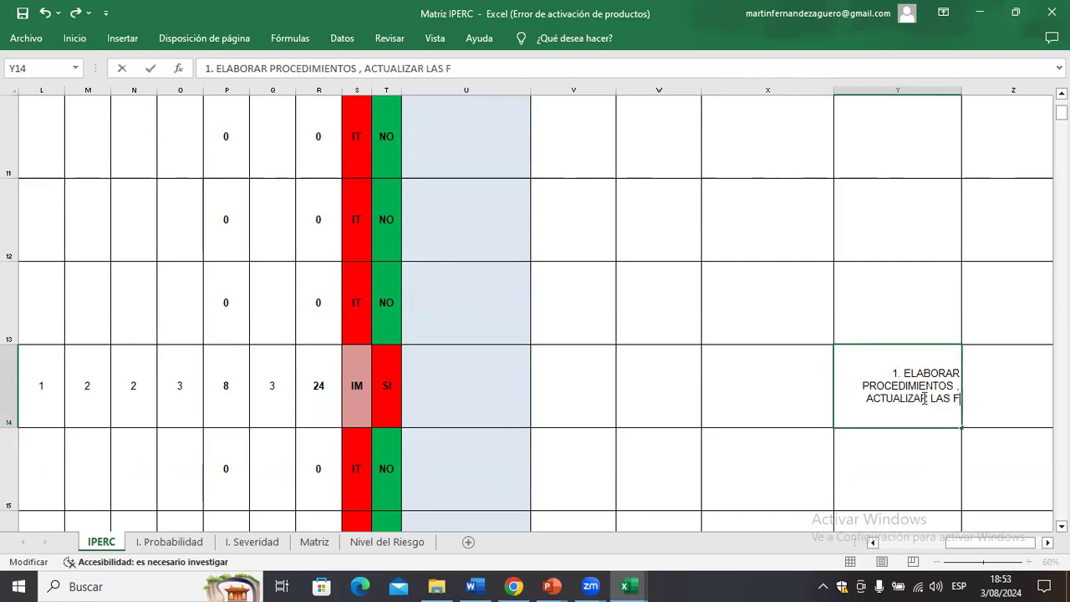
text(UNCIOENS)
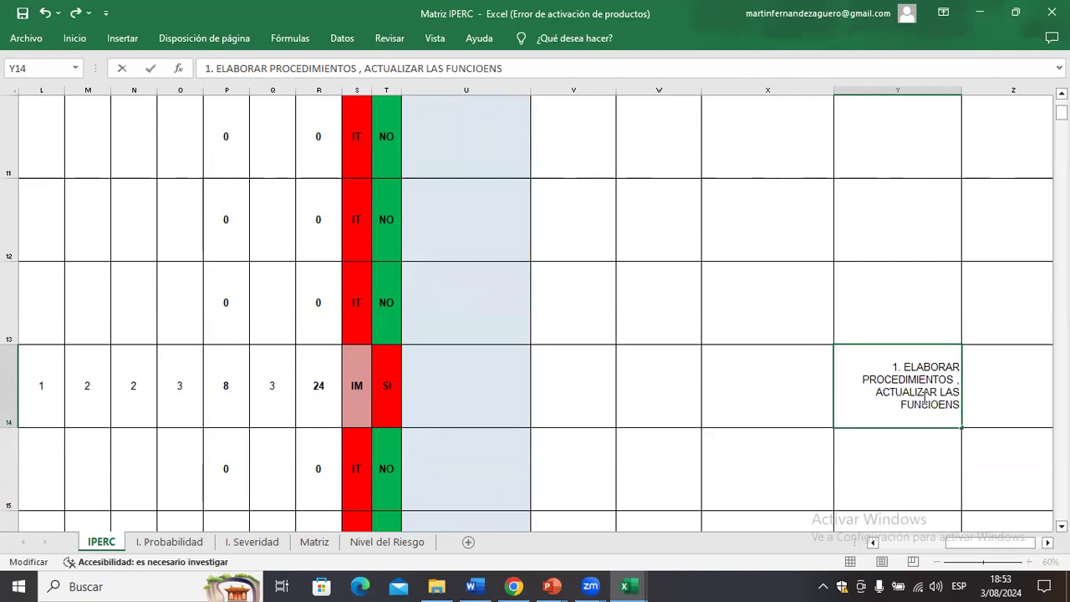
key(BackSpace)
key(BackSpace)
key(BackSpace)
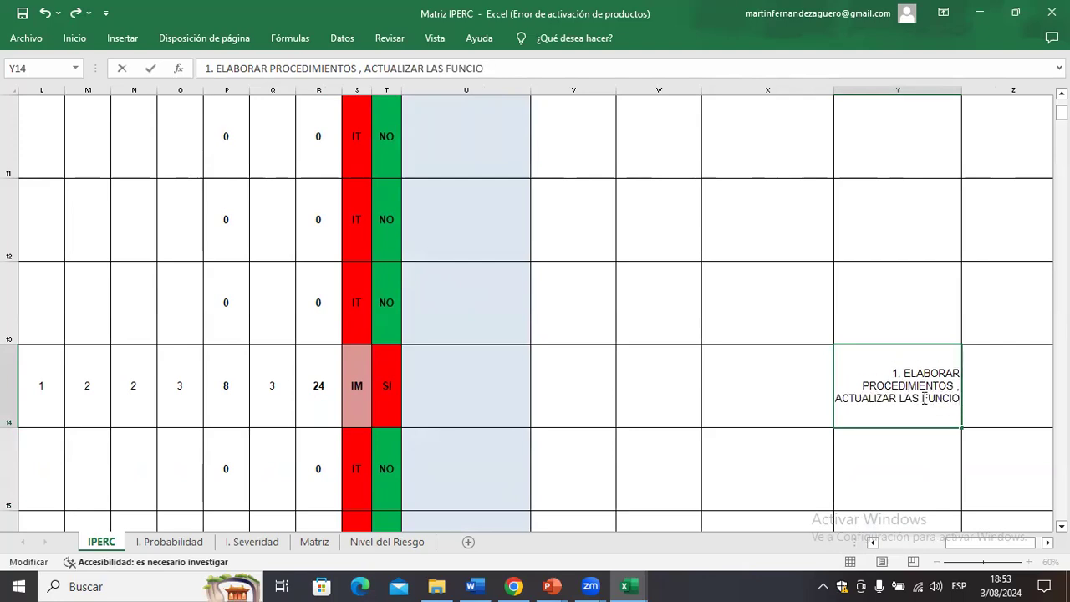
text(NES)
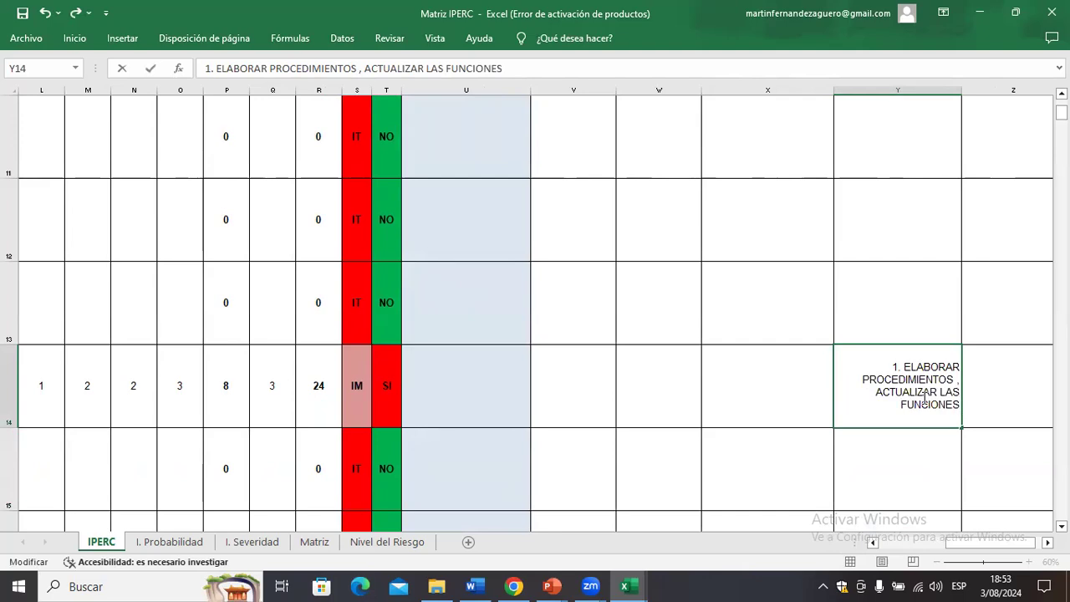
key(Return)
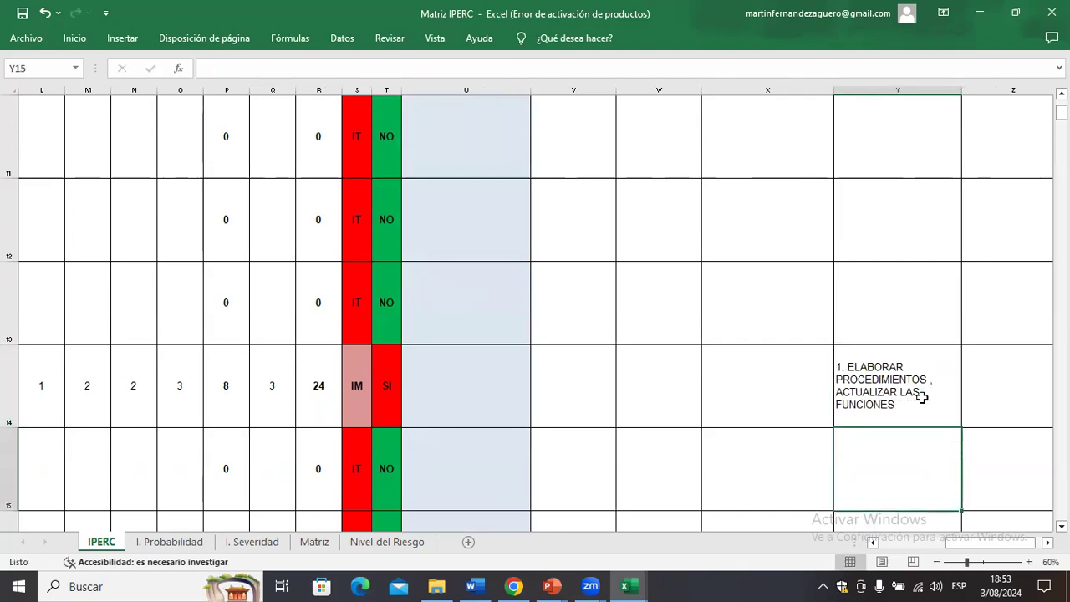
Add, after a blank line in the same cell, the second control "2. CAPACITAR EN CUIDADOS CON EL VEHICULO EN MOVIMIENTO"
click(921, 398)
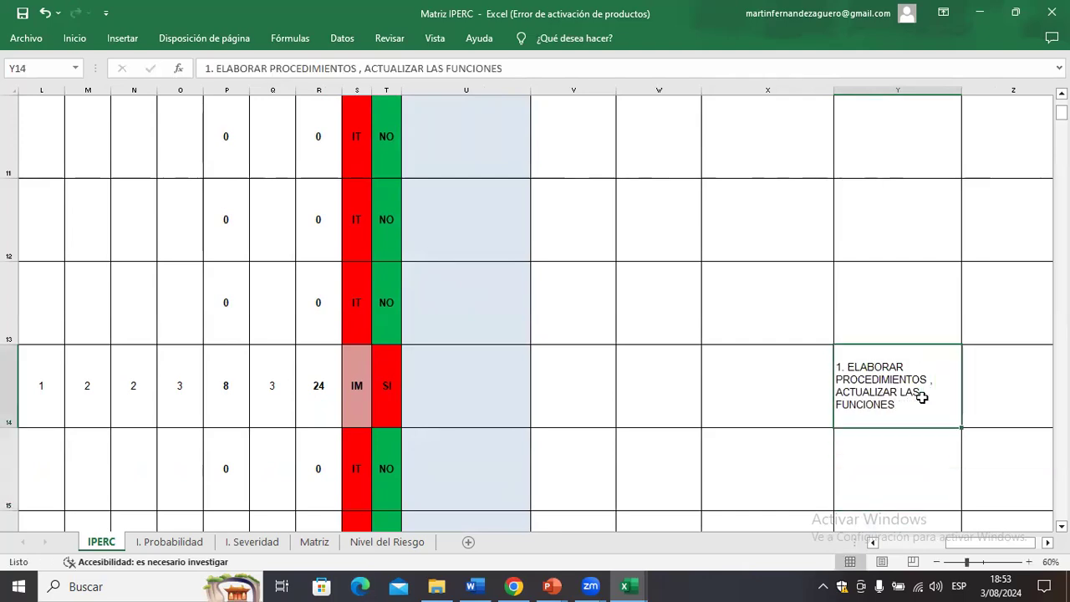
double_click(905, 407)
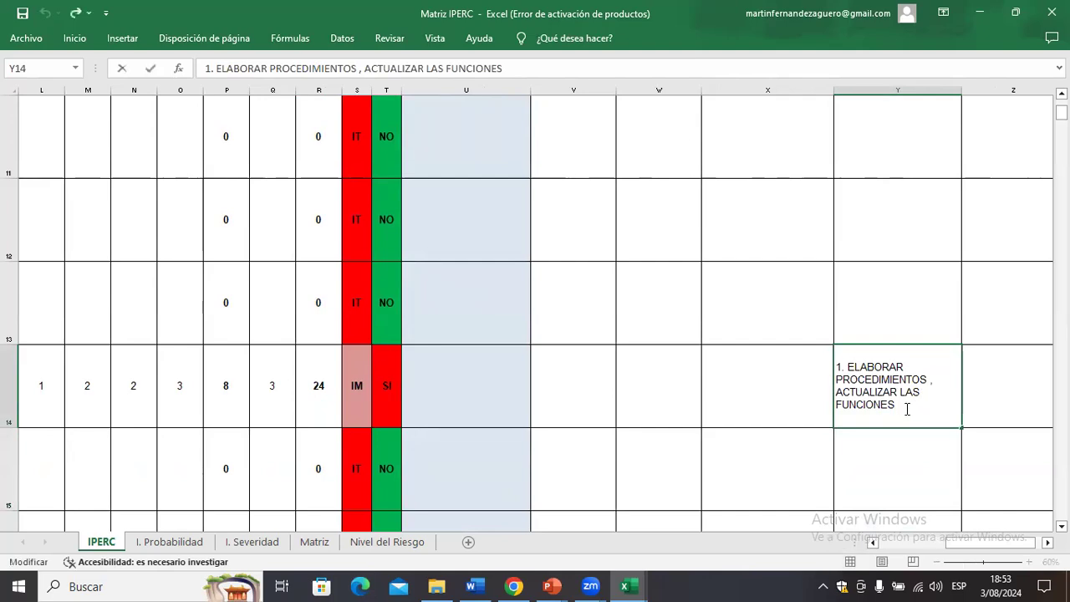
key(alt+Return)
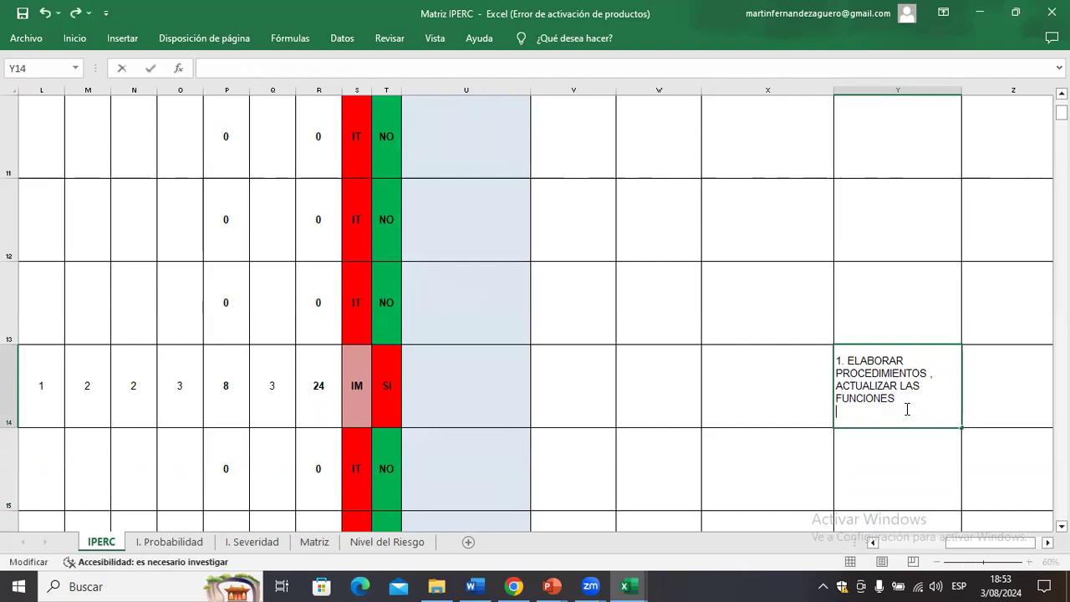
key(alt+Return)
text(2.)
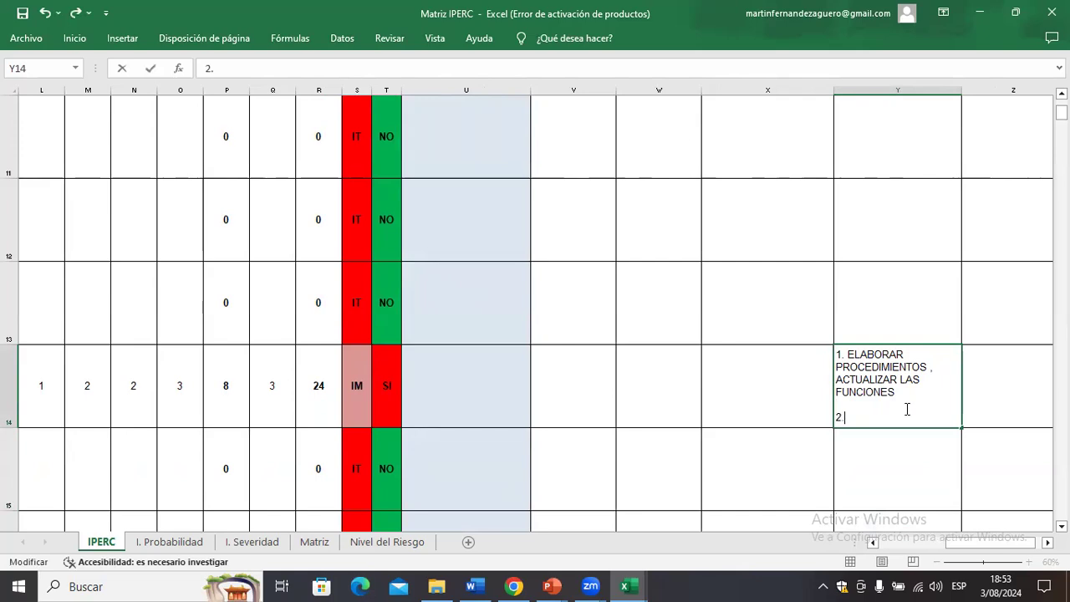
text( CAPACITACR)
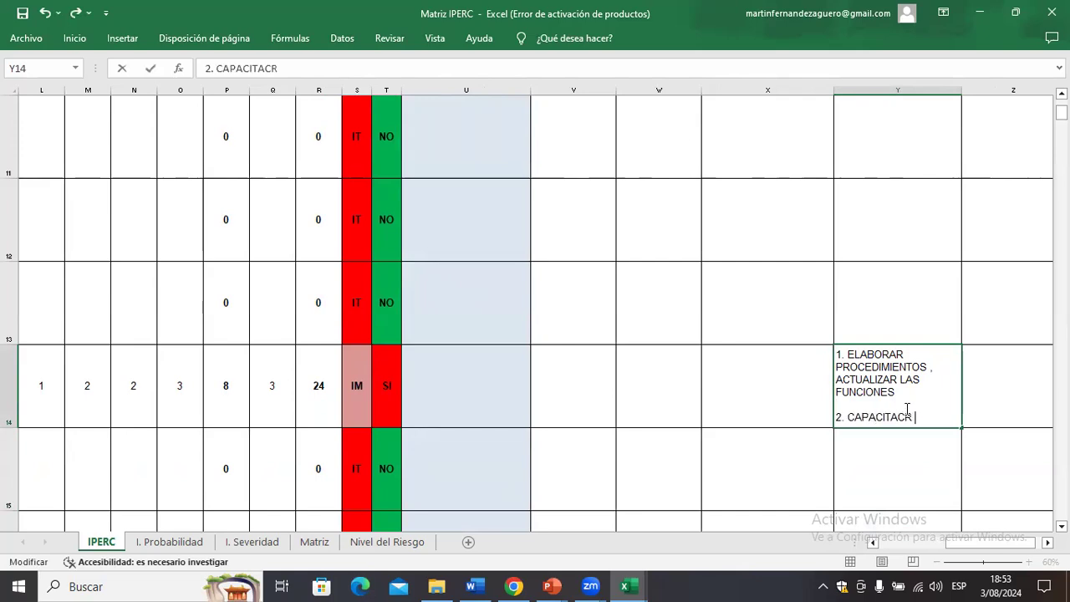
key(BackSpace)
key(BackSpace)
key(BackSpace)
text(R EN )
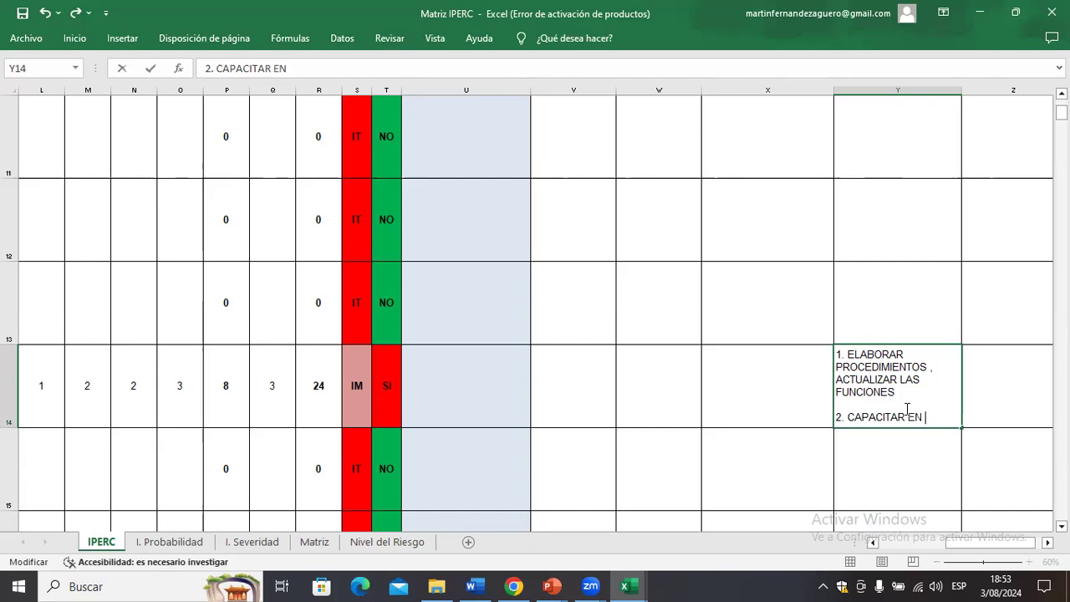
text(CUIDADO)
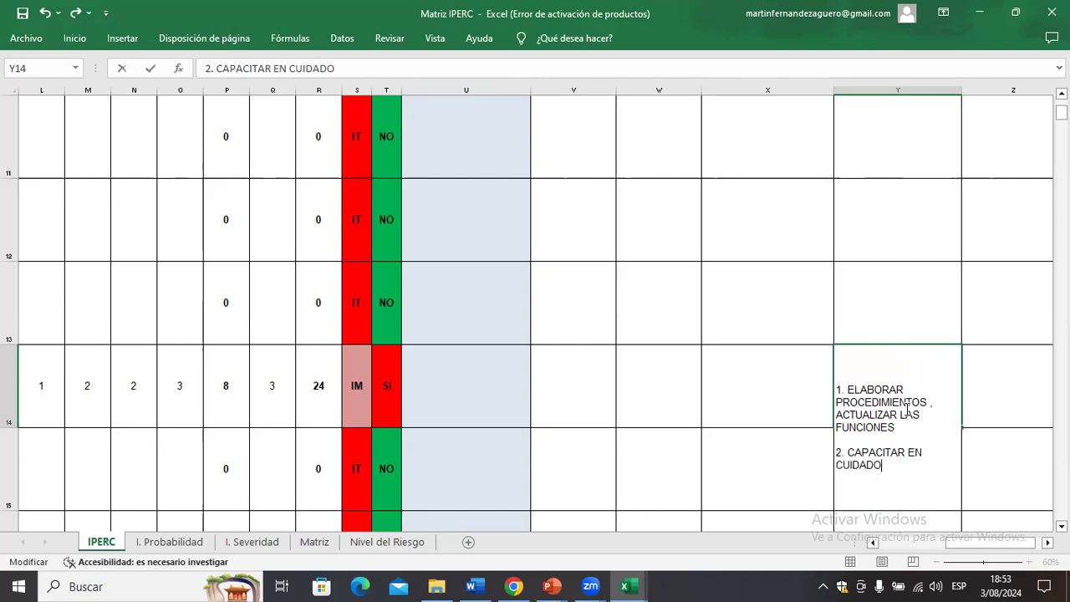
text(S CON EL VEHIC)
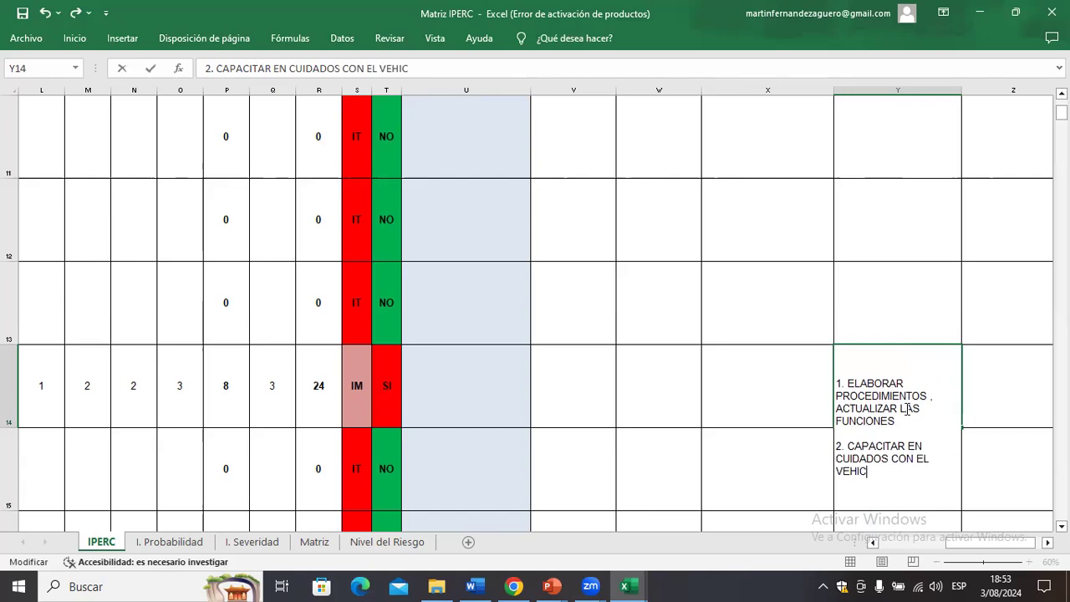
text(ULO EN MO)
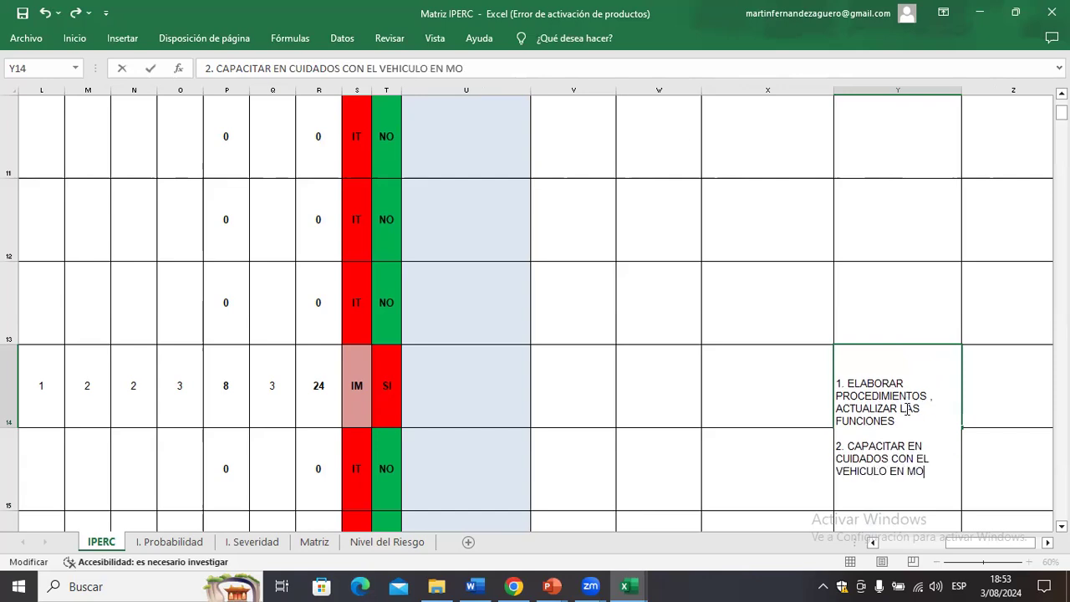
text(VIMIENNTO)
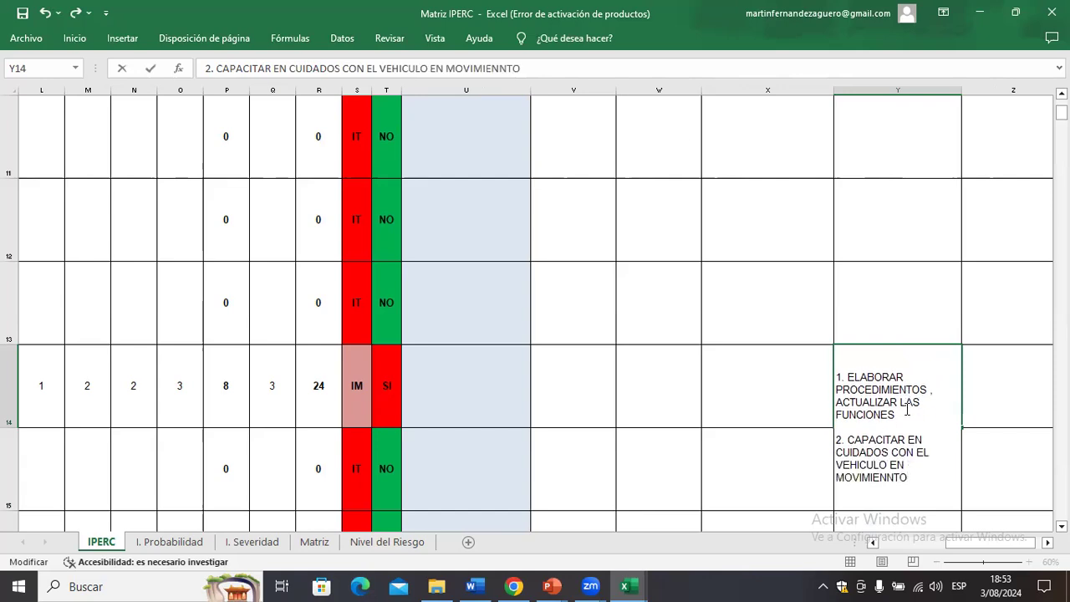
key(BackSpace)
key(BackSpace)
key(BackSpace)
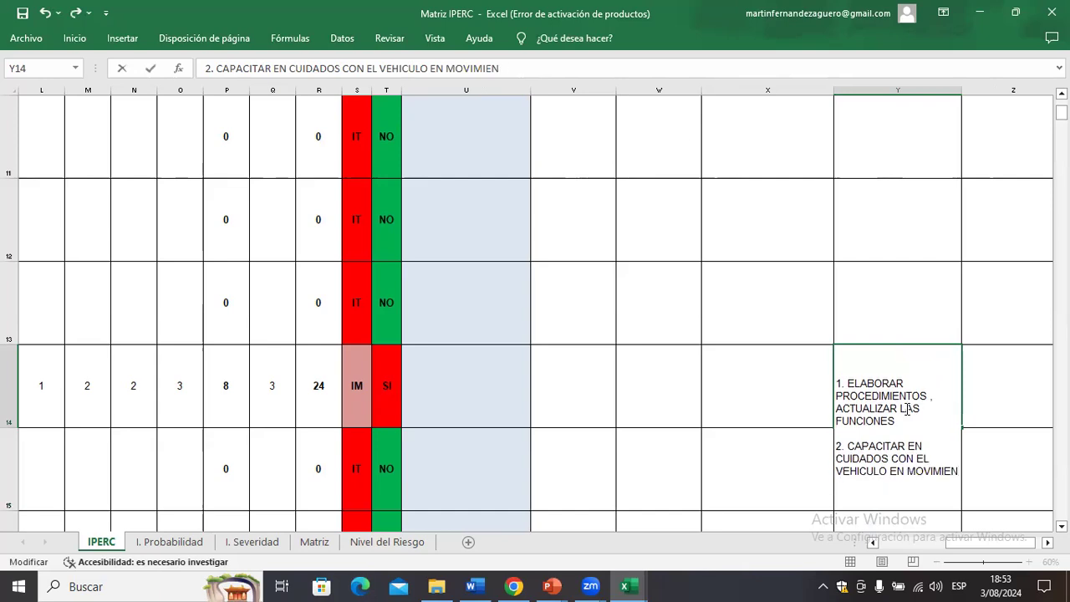
text(TO)
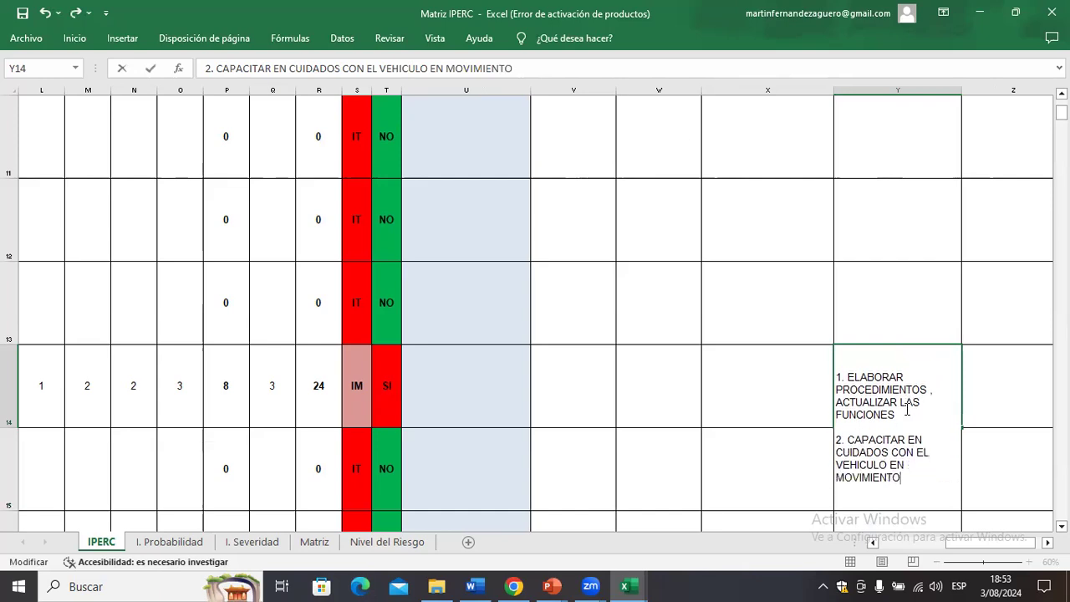
Add, after a blank line in row 14's administrative controls cell, the third control "3.INSPECCIONES PERIODICAS DEL AREA DE TRABAJO"
key(alt+Return)
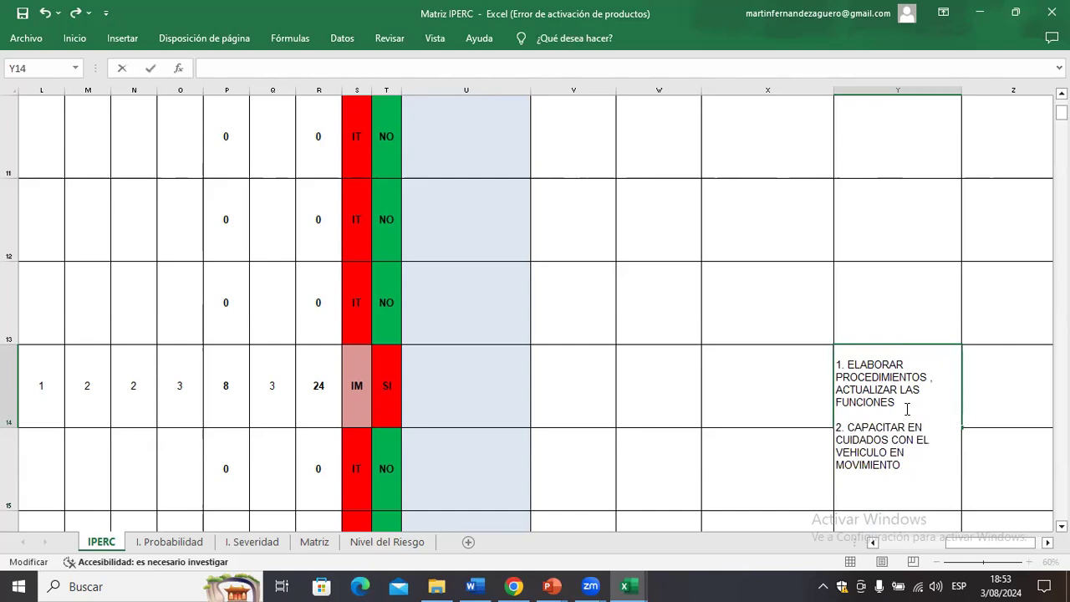
text(3.INSPECCION DE)
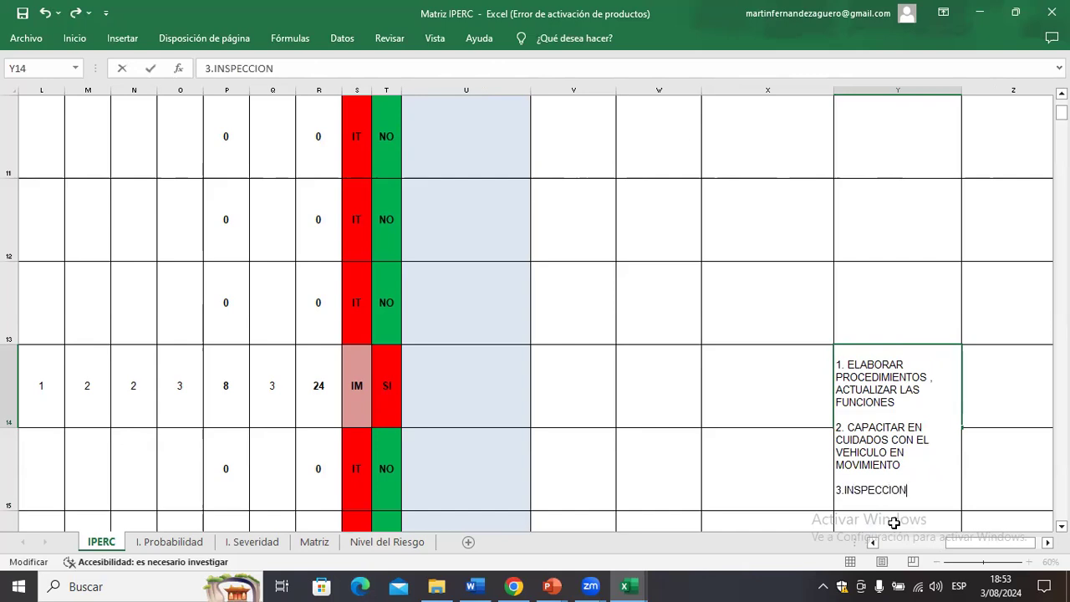
key(BackSpace)
key(BackSpace)
key(BackSpace)
text(ES D)
key(BackSpace)
text(PERIDIICA)
key(BackSpace)
key(BackSpace)
key(BackSpace)
key(BackSpace)
key(BackSpace)
key(BackSpace)
text(IODICAS DEL AREA DE TRABAJO)
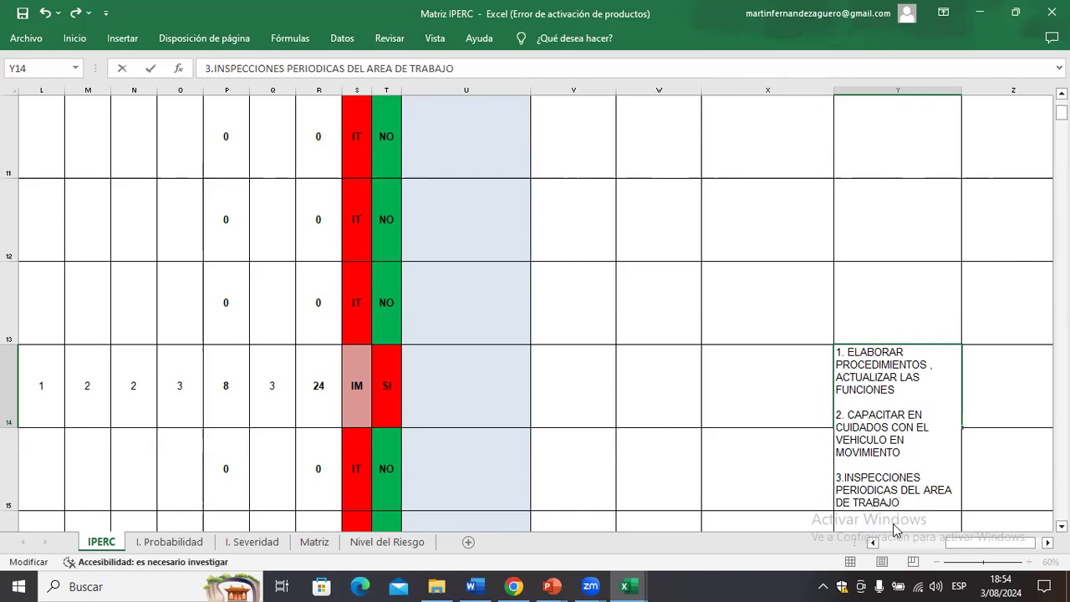
key(alt)
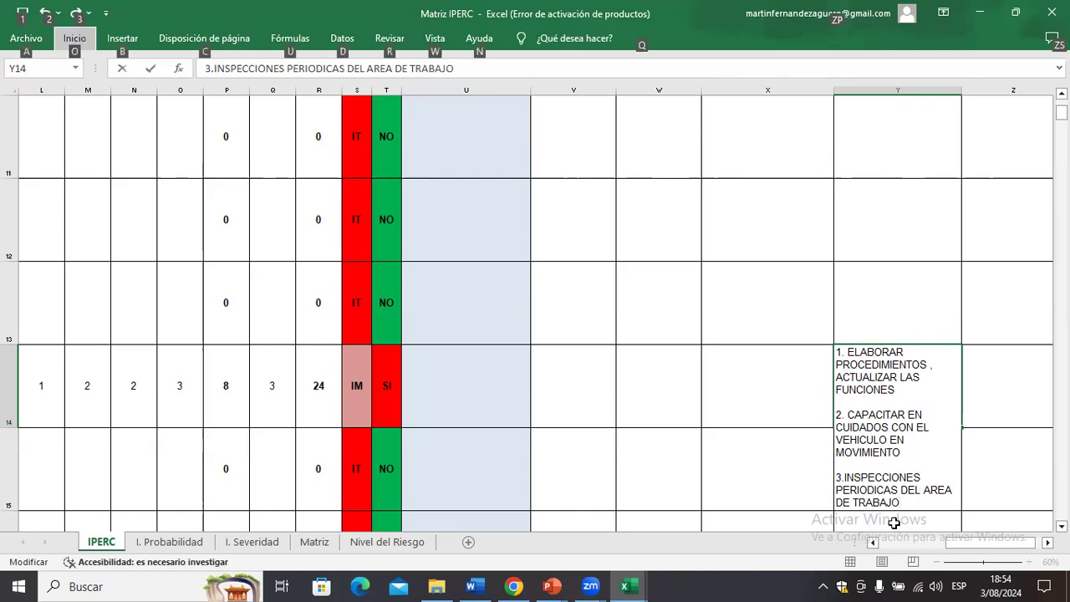
Append "(PLAZO: UNA SEMANA)" to row 14's first administrative control and enlarge column Y and row 14 to fit the text
click(916, 392)
text(()
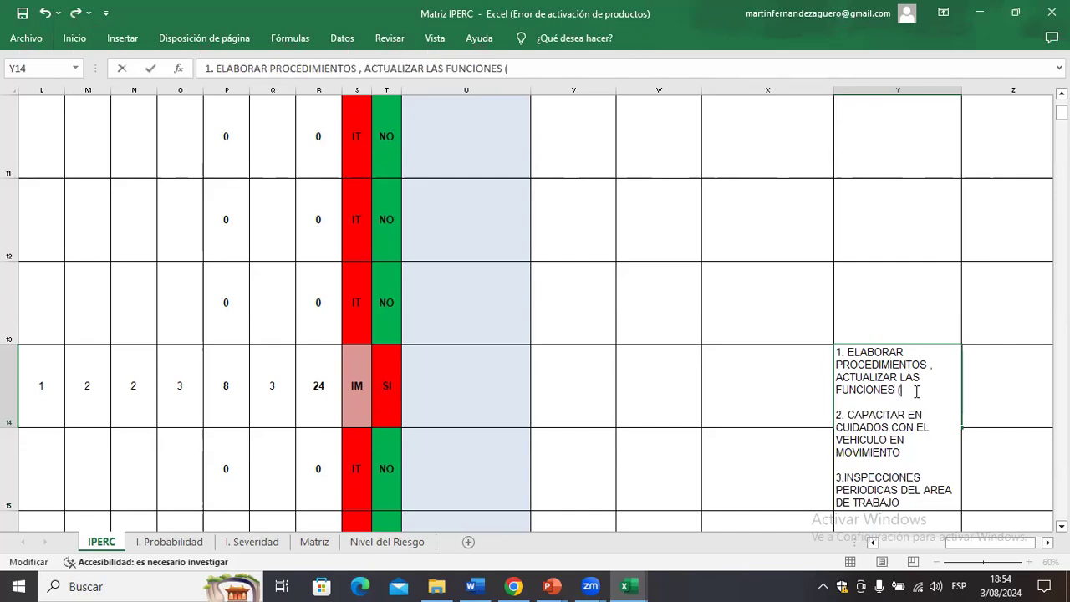
text(PLAZO:)
text(UNA)
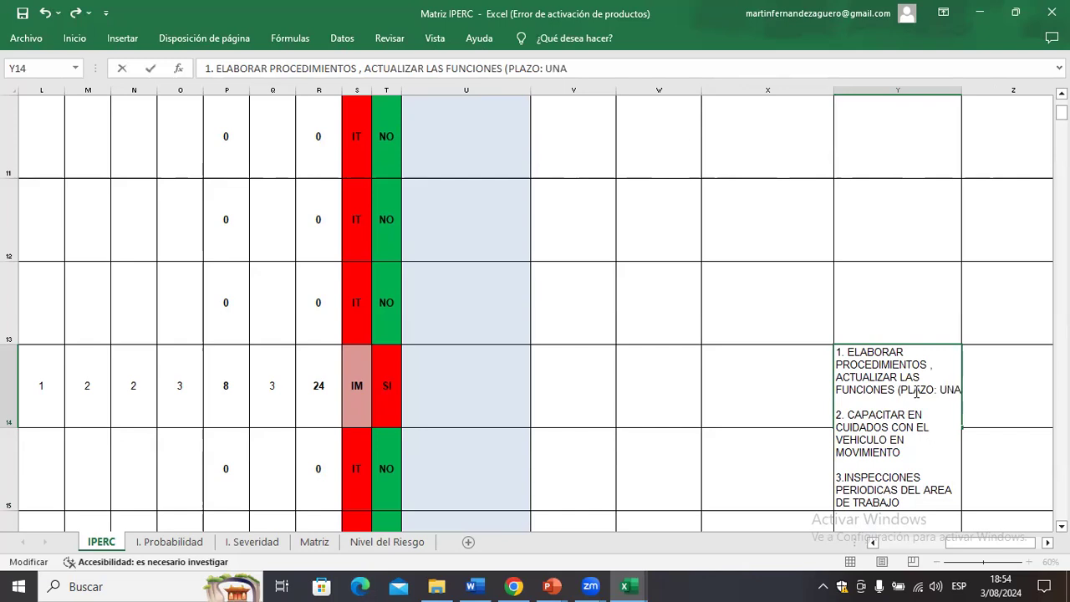
text( SEMANA))
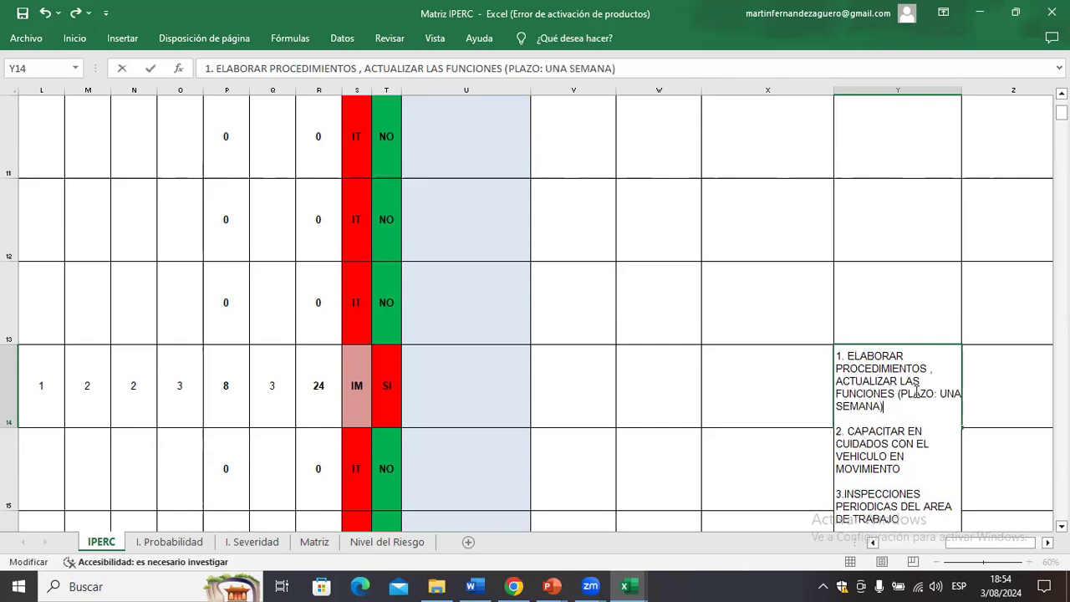
click(999, 324)
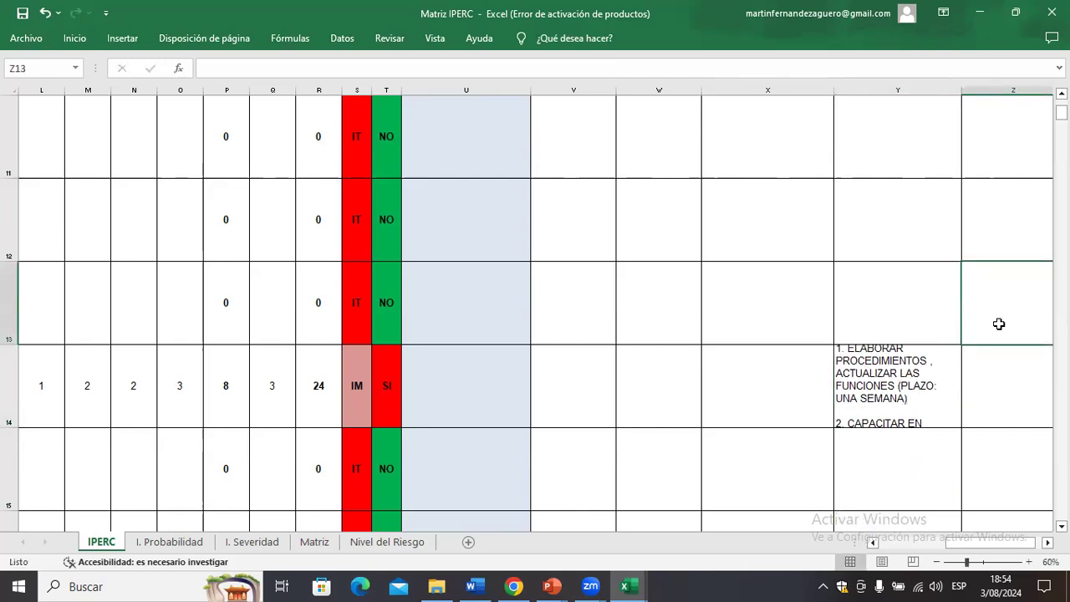
drag(961, 90, 1023, 102)
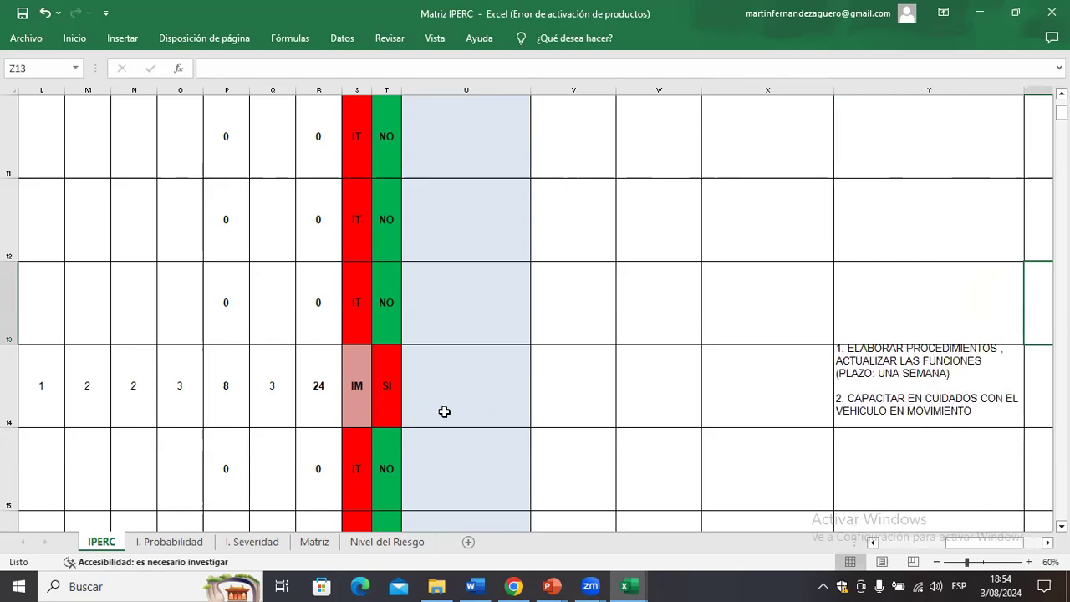
drag(12, 427, 12, 462)
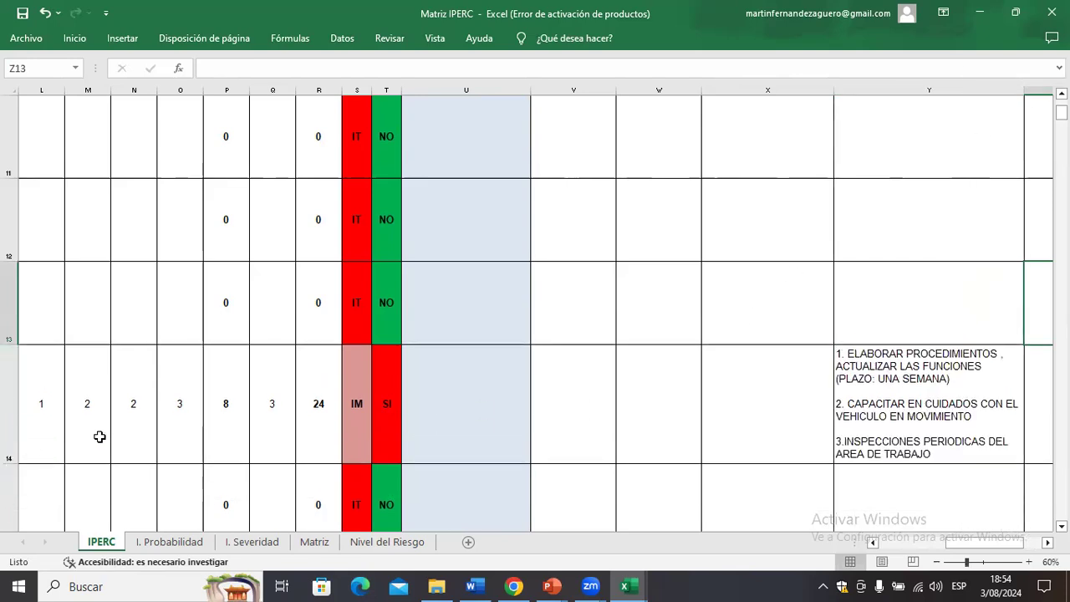
Append the deadline "(INMEDIATO)" to row 14's second administrative control, the training on moving vehicles
click(983, 419)
double_click(984, 419)
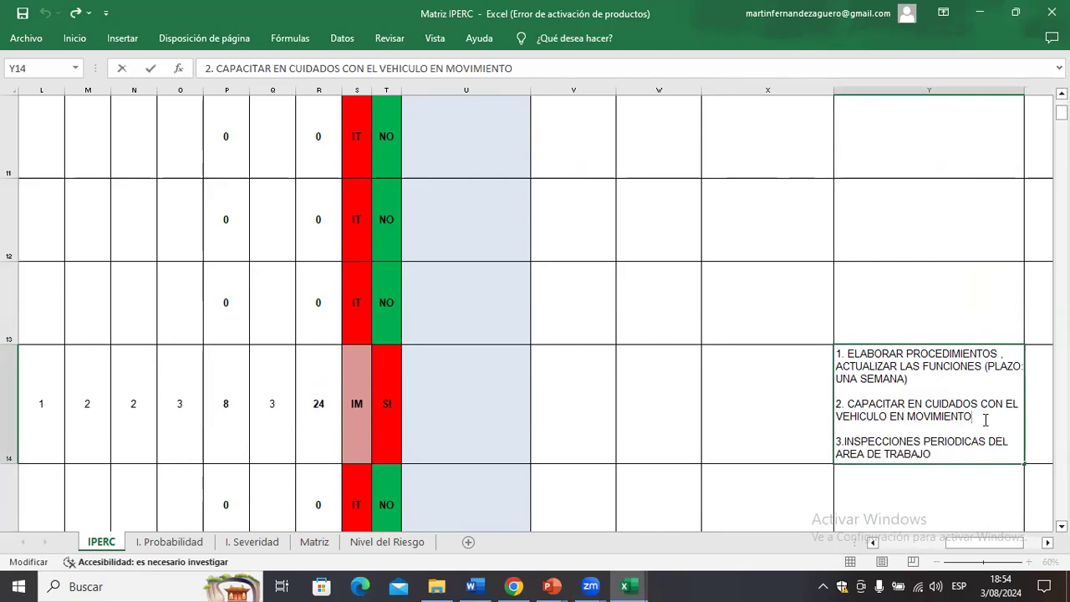
text((INMEDIATO9)
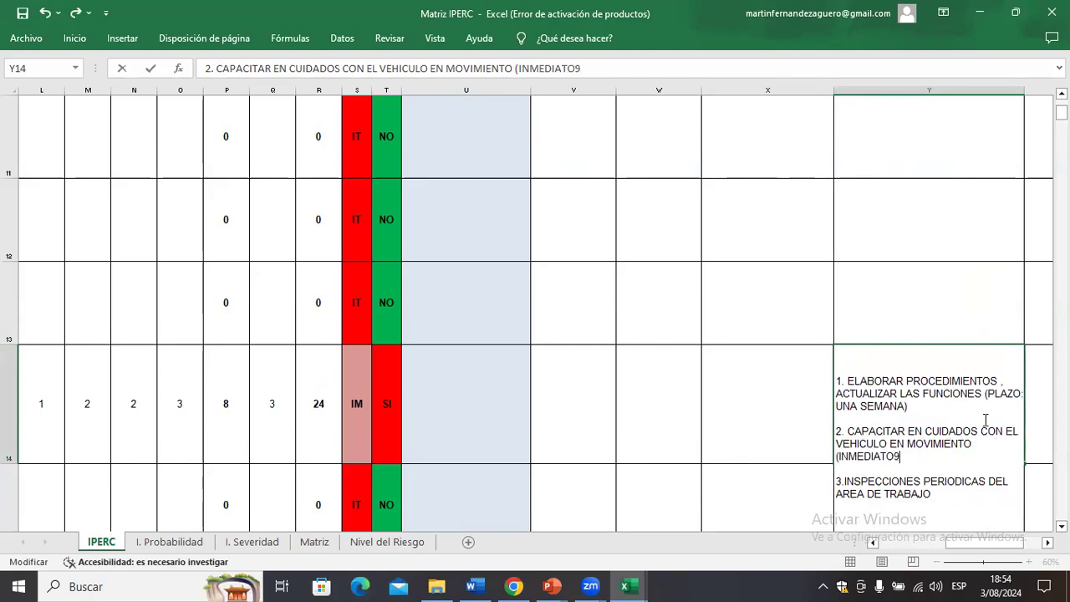
key(BackSpace)
text())
Append the deadline "(UNA SEMANA)" in capitals to row 14's third administrative control and commit the cell
click(957, 498)
text((una semana)
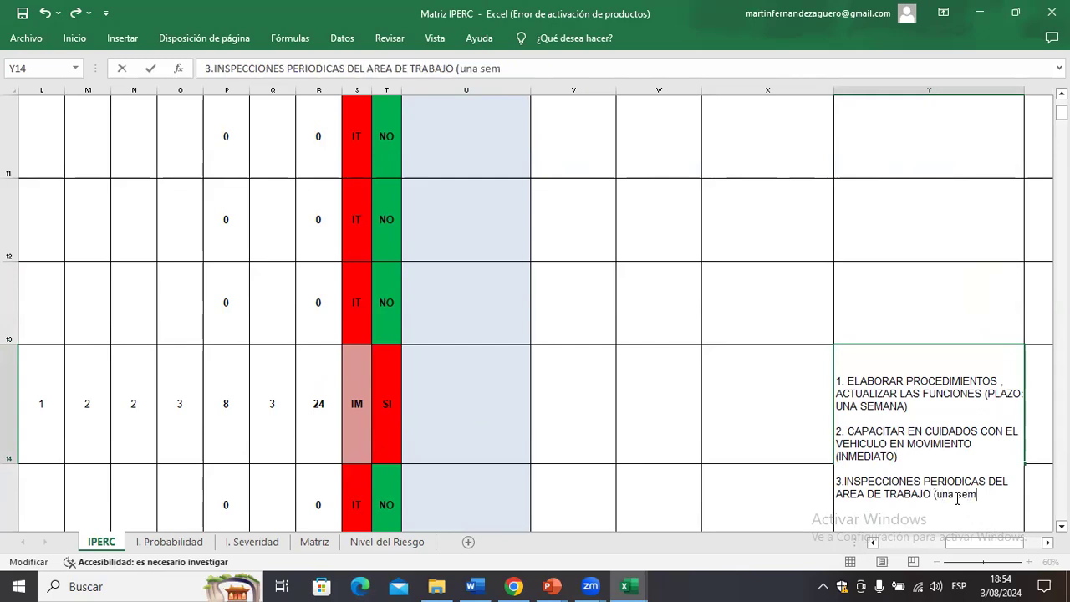
key(BackSpace)
key(BackSpace)
key(BackSpace)
key(BackSpace)
key(BackSpace)
key(BackSpace)
key(BackSpace)
key(BackSpace)
key(BackSpace)
key(BackSpace)
text(UNA SEMANA))
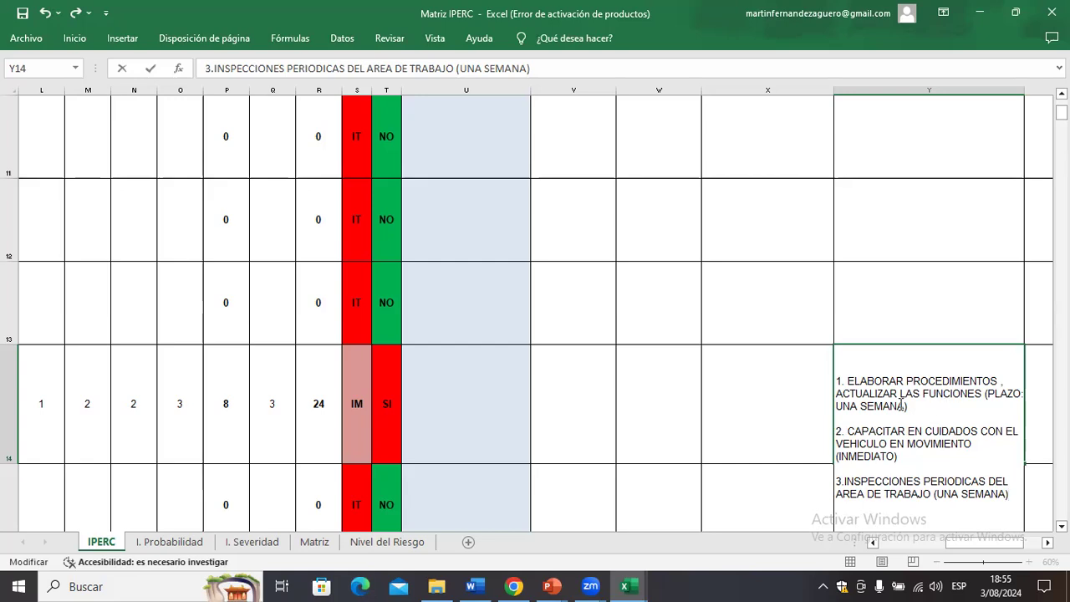
click(931, 409)
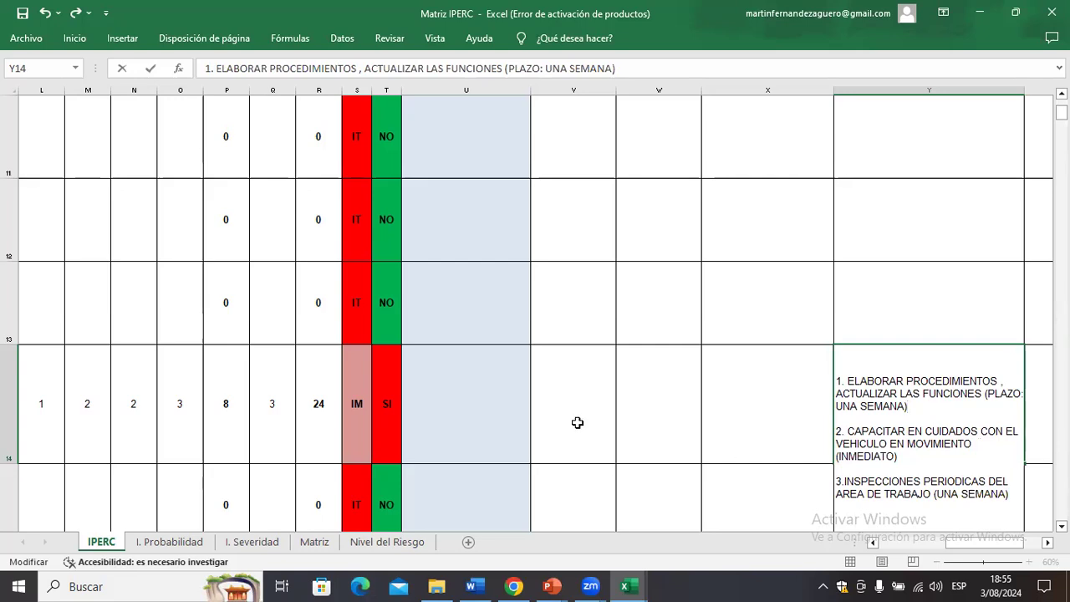
click(605, 388)
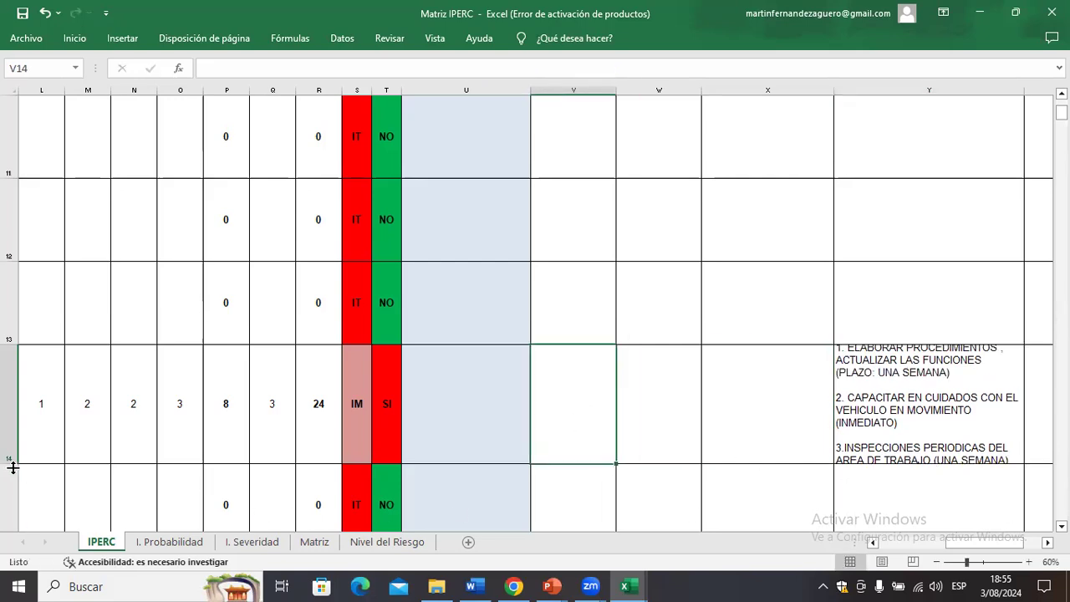
Make row 14 slightly taller and column Y slightly wider so the complete list of administrative controls fits
drag(13, 466, 13, 475)
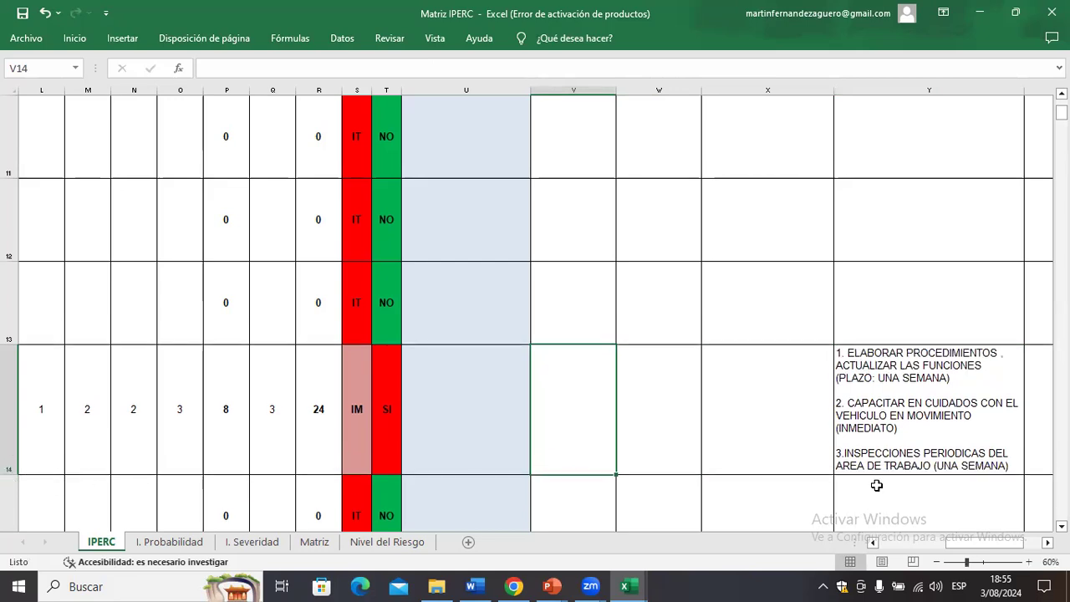
click(1047, 542)
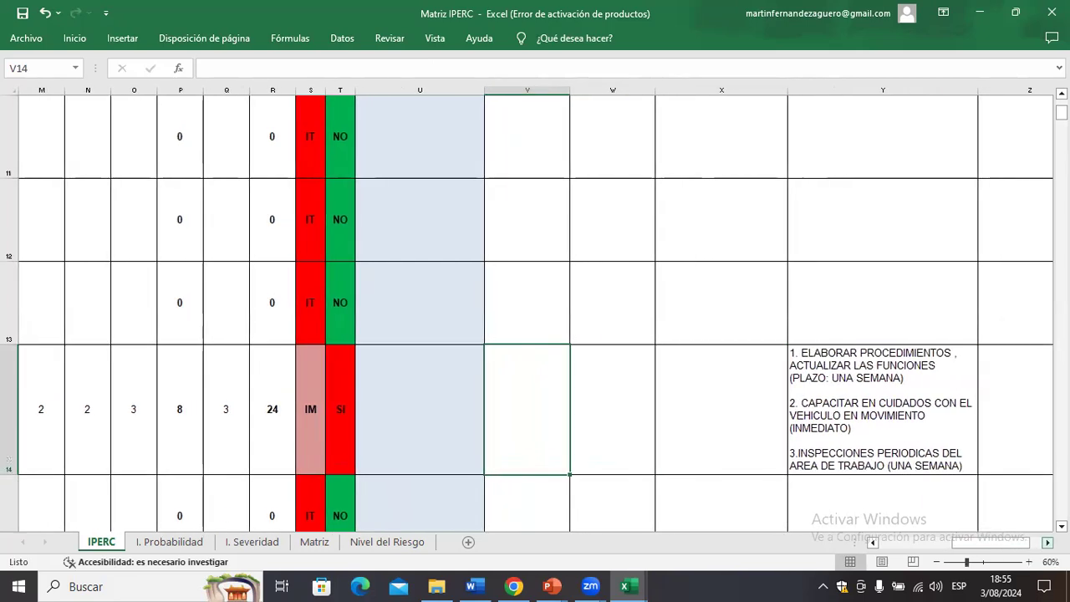
click(1046, 542)
click(1046, 541)
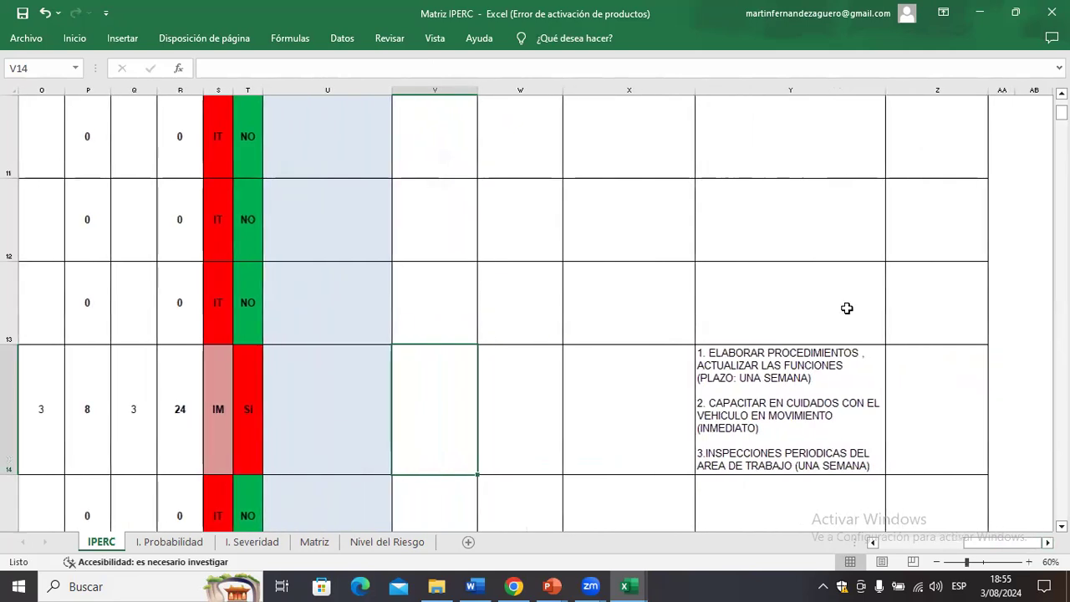
drag(885, 87, 908, 88)
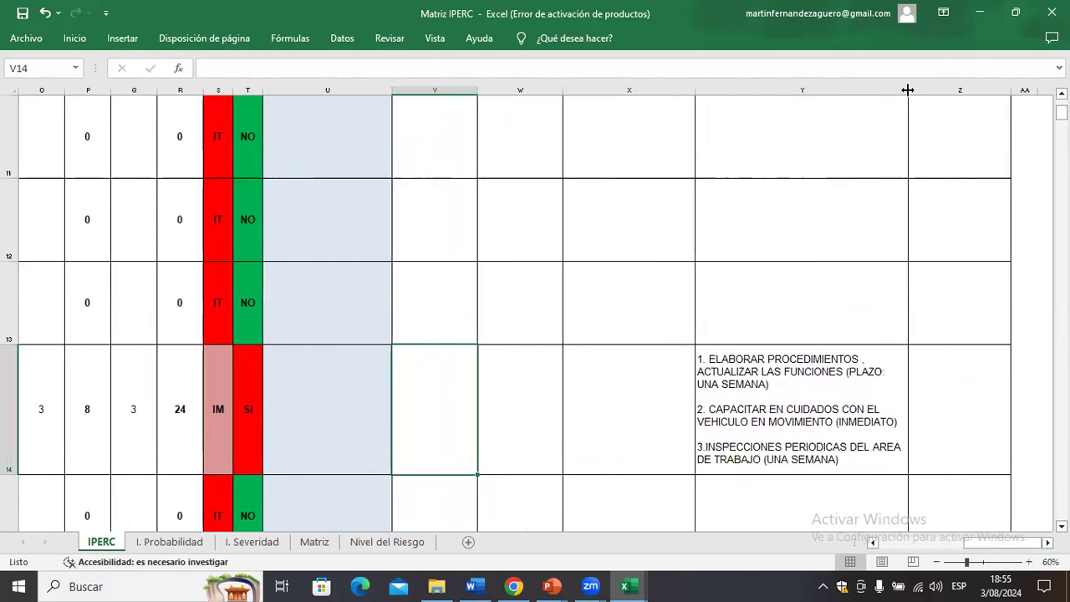
Set row 14's existing procedures index (B) and training index (C) to 1
click(221, 448)
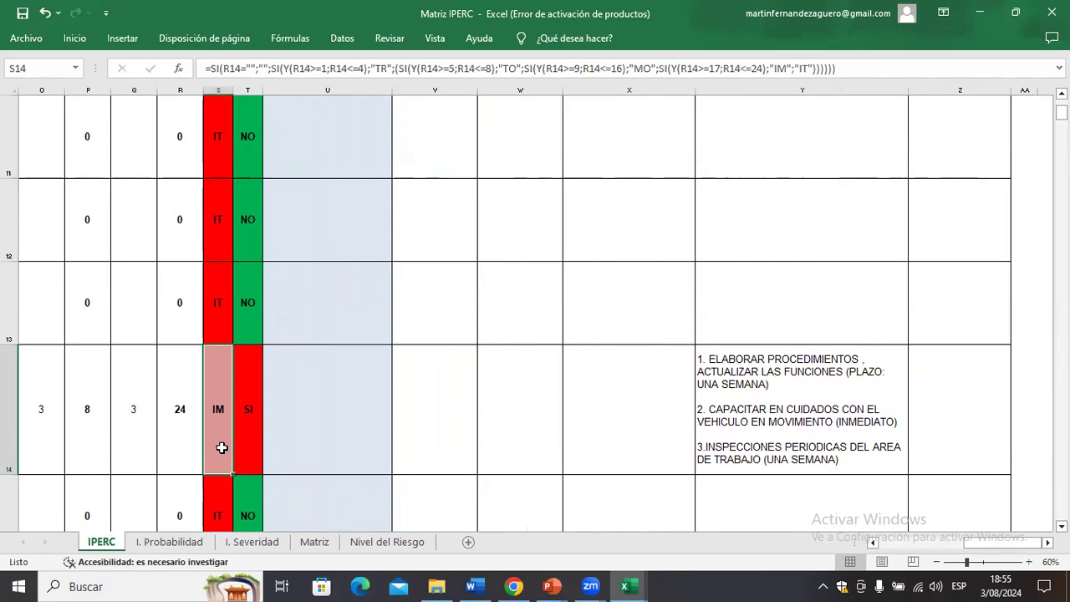
key(Left)
key(Left)
key(Left)
key(Left)
key(Left)
key(Left)
key(Left)
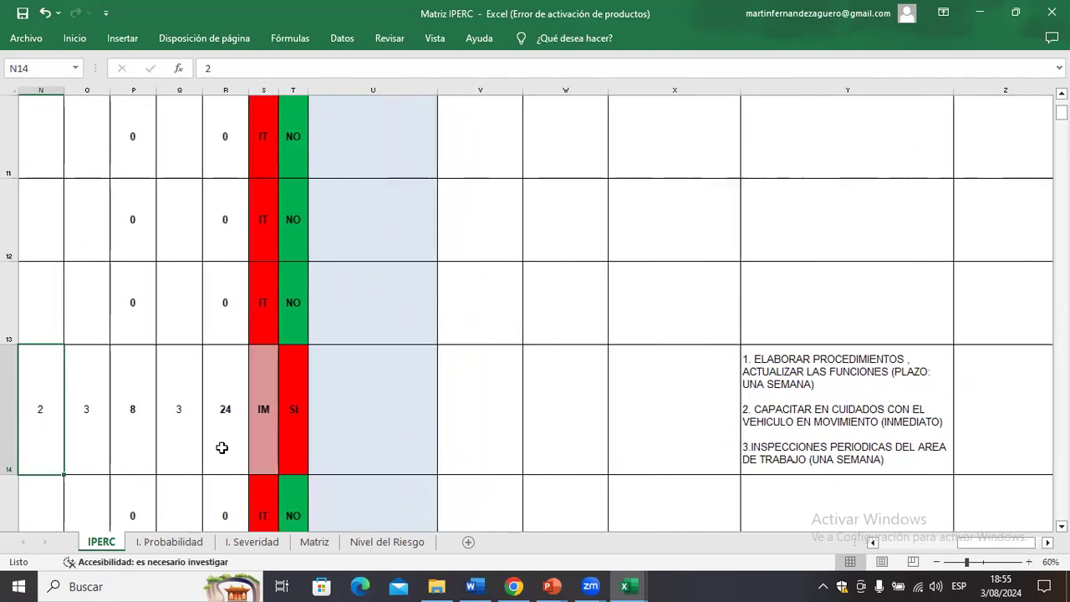
key(Left)
click(208, 443)
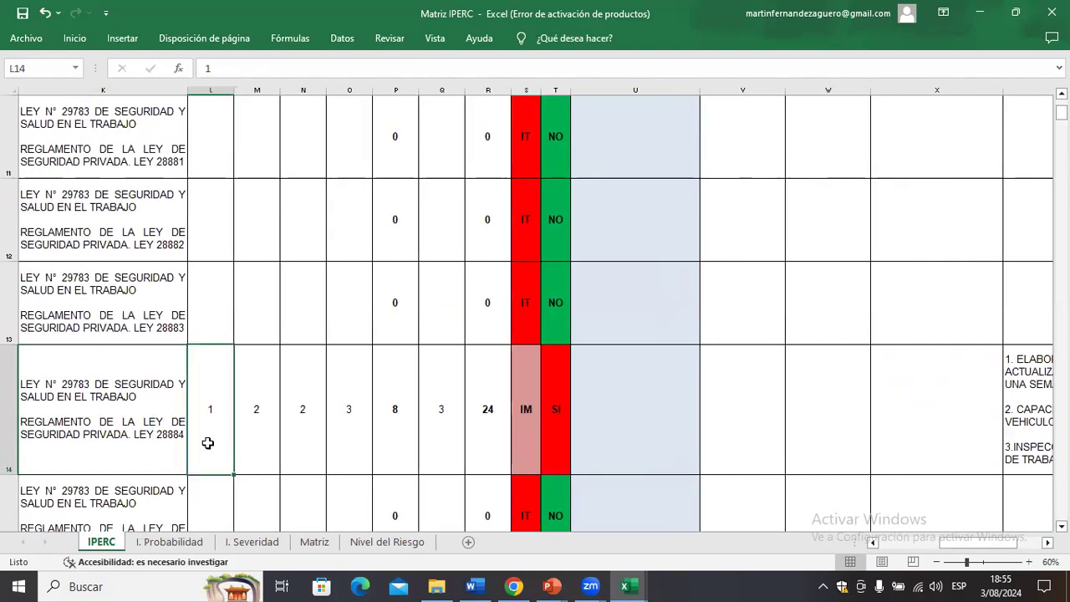
key(Right)
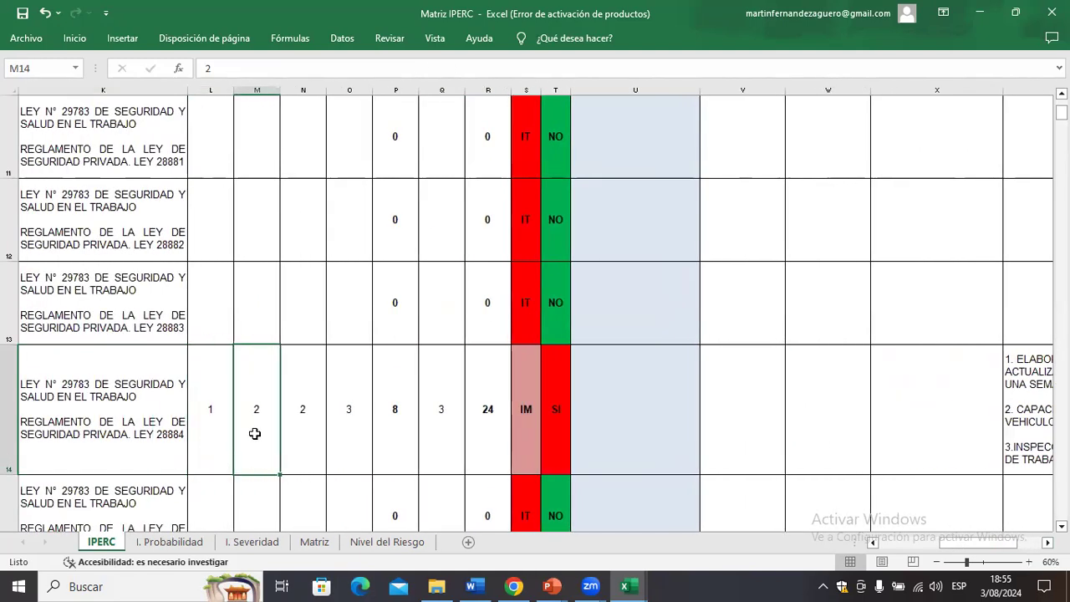
text(1)
key(Right)
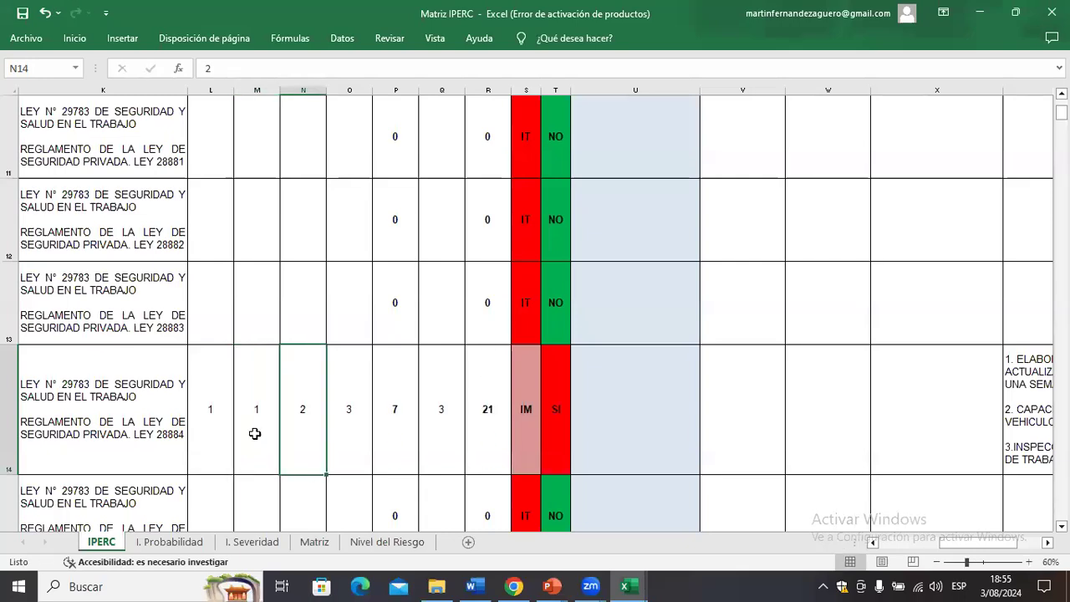
text(1)
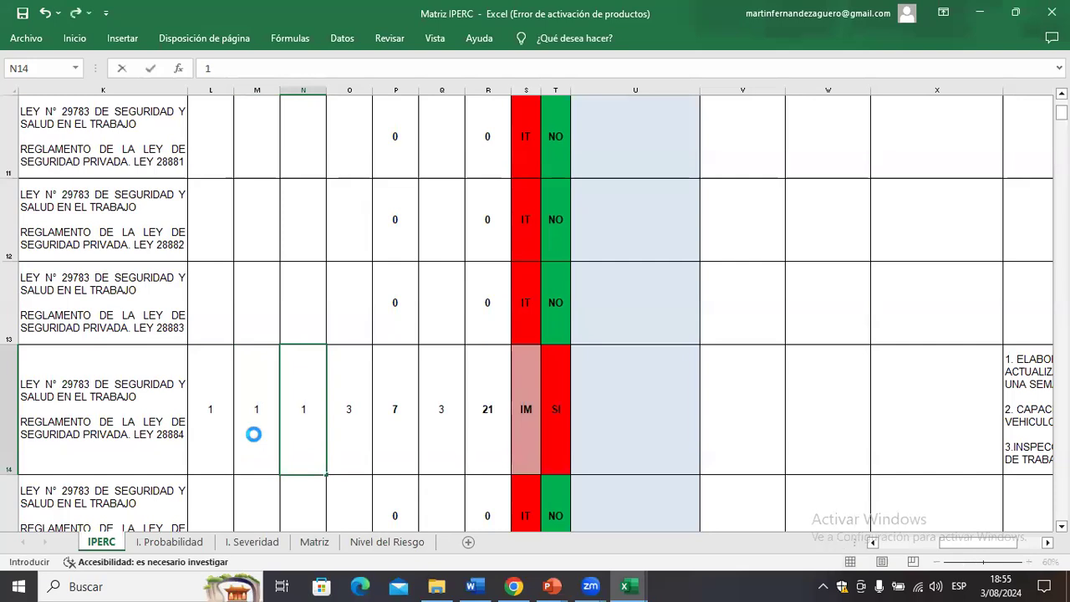
key(Right)
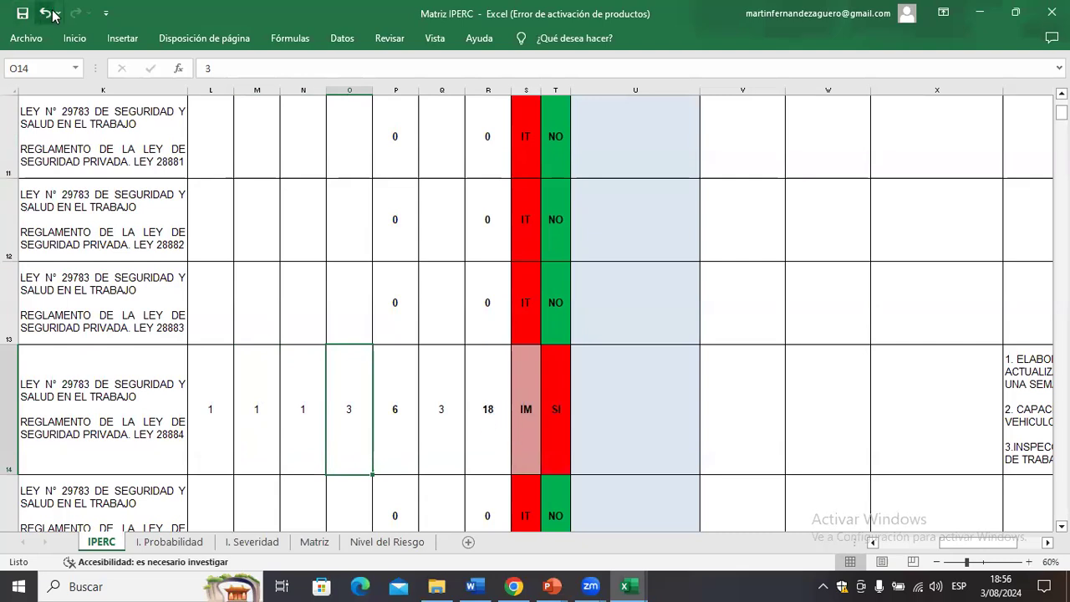
Examine row 14's risk value, risk level and significance against the column headings and its place in the overall matrix
scroll(547, 411, up, 1)
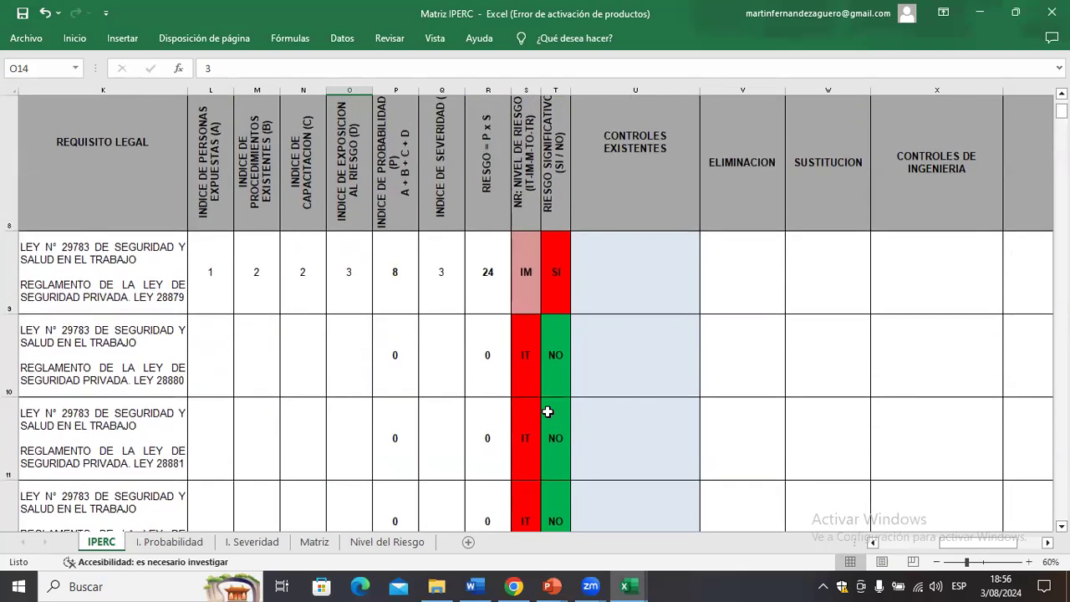
scroll(547, 412, down, 1)
click(488, 438)
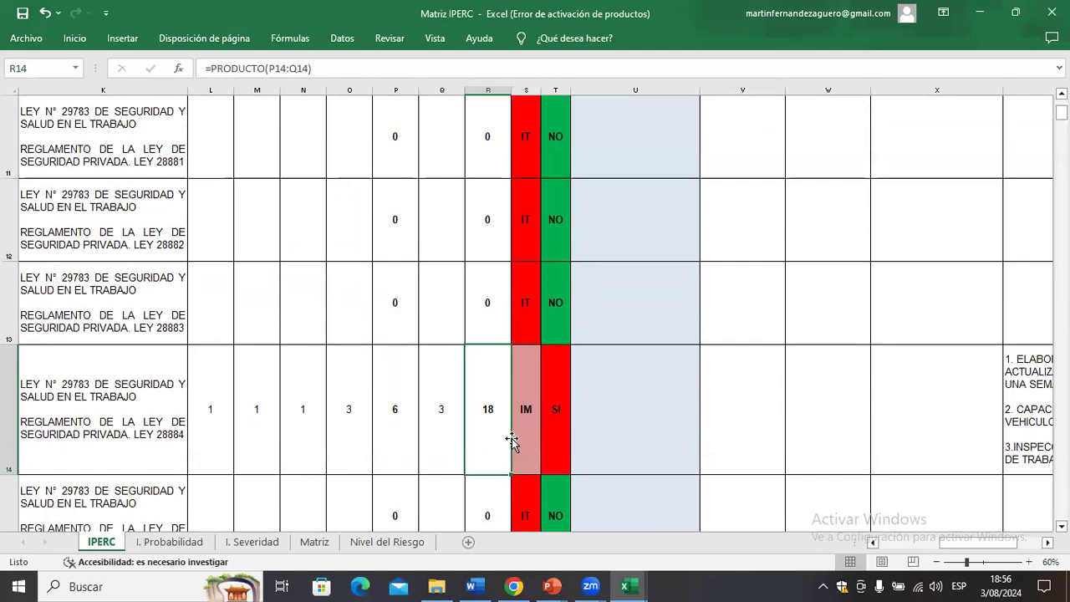
click(532, 450)
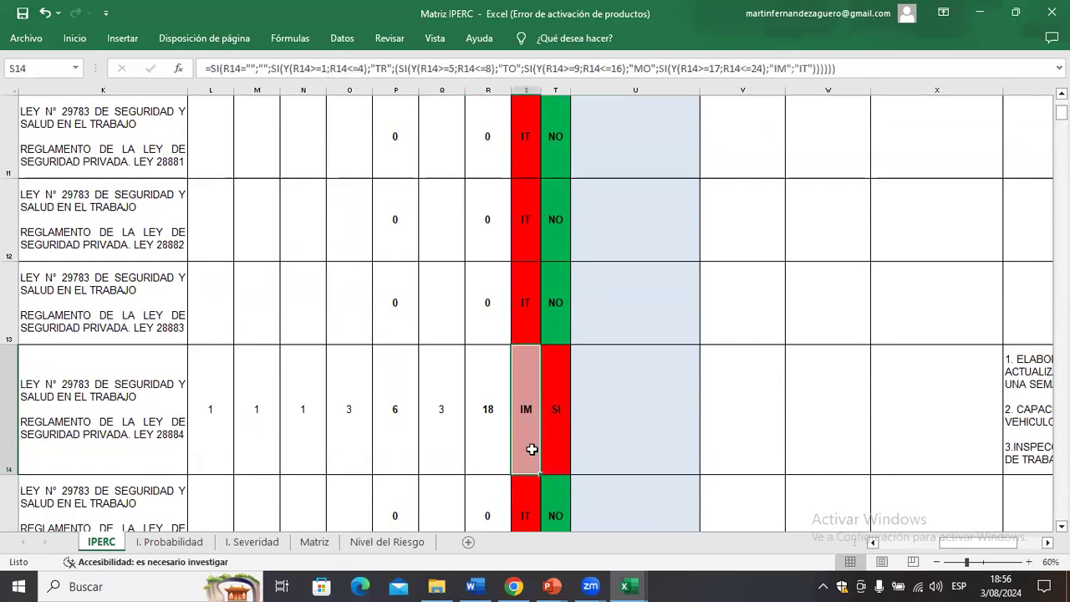
click(559, 452)
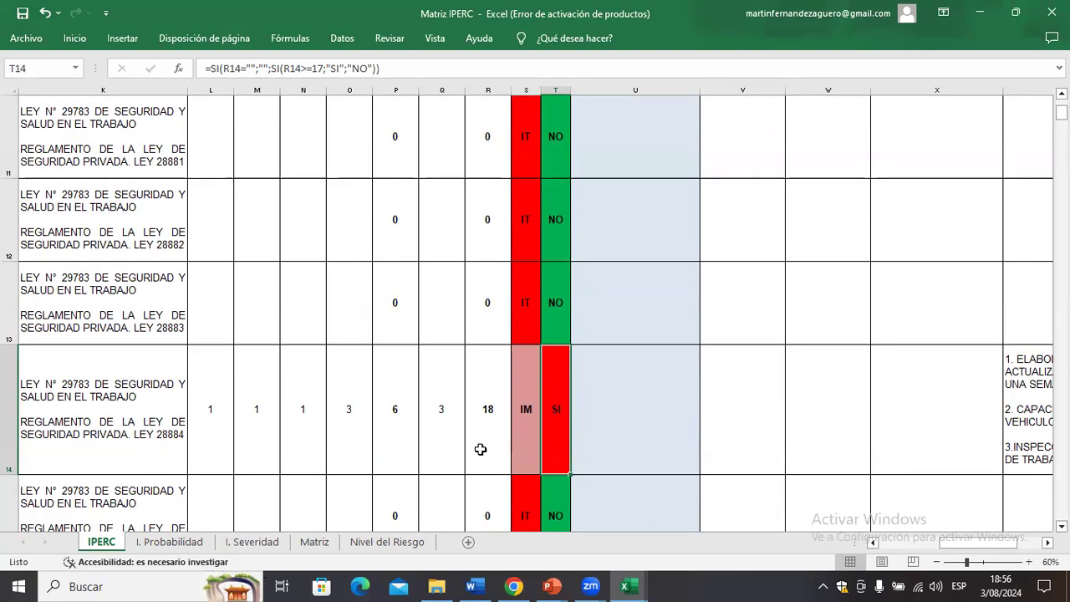
click(641, 460)
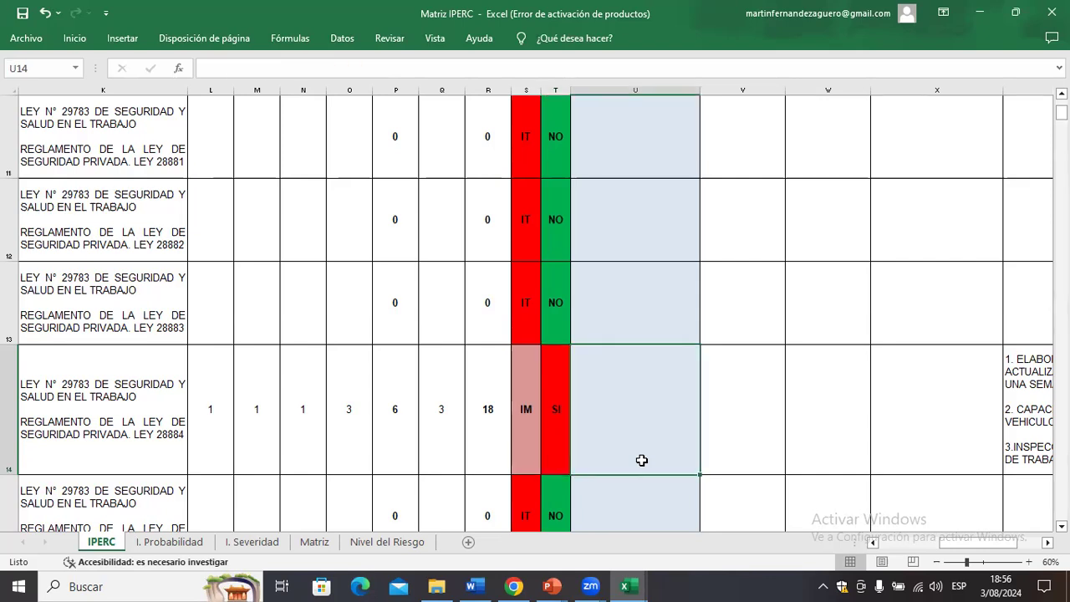
click(938, 564)
click(939, 564)
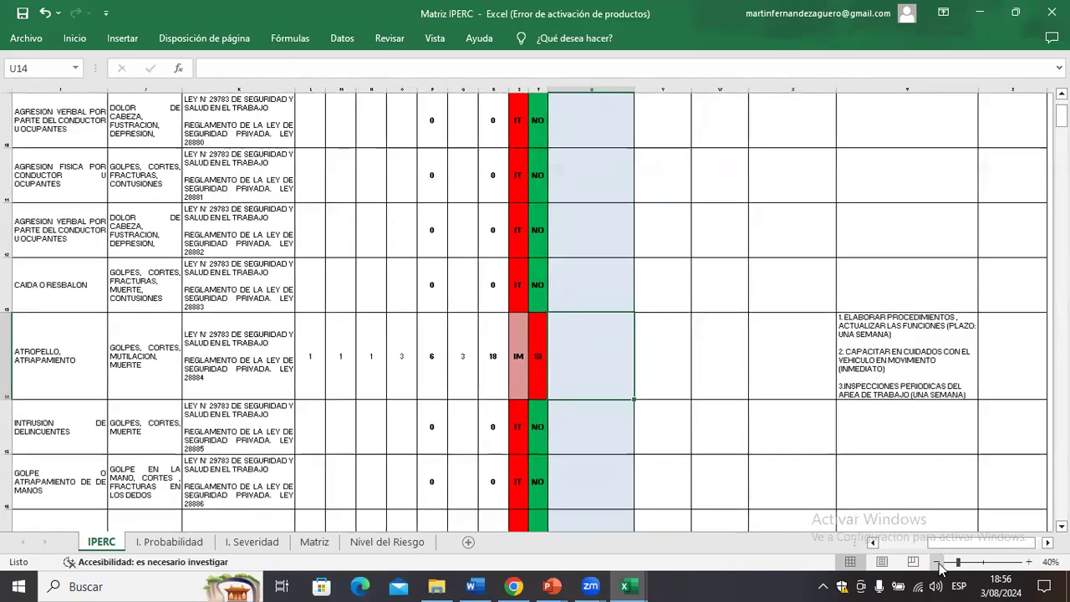
click(938, 564)
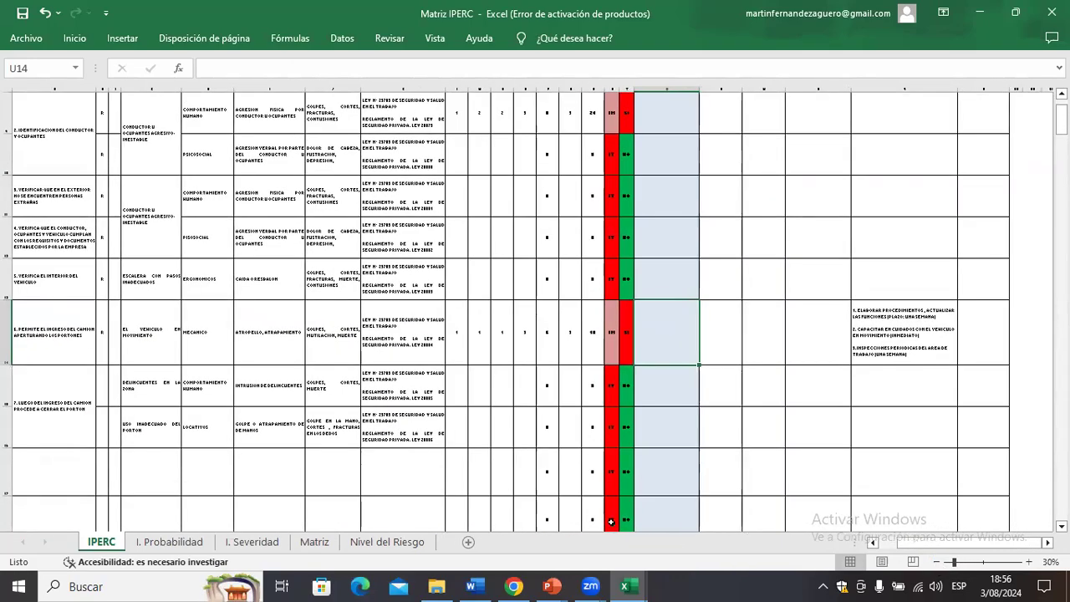
click(1029, 564)
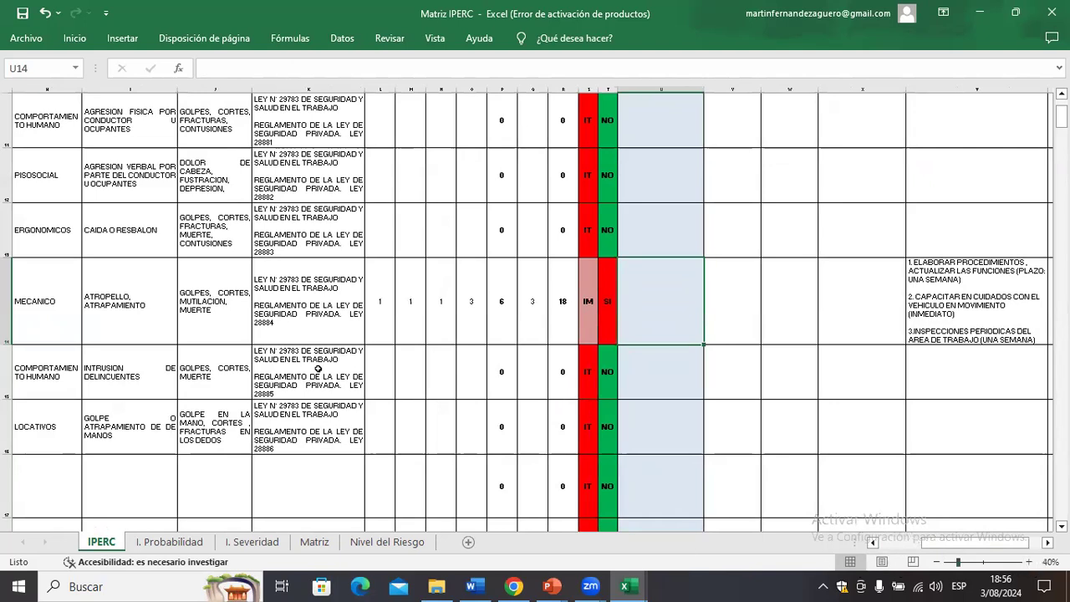
Extend the merged, centered job position cell "AGENTE DE CONTROL DE ACCESO VEHICULAR" in column C down through row 16
drag(953, 541, 889, 544)
drag(79, 244, 84, 422)
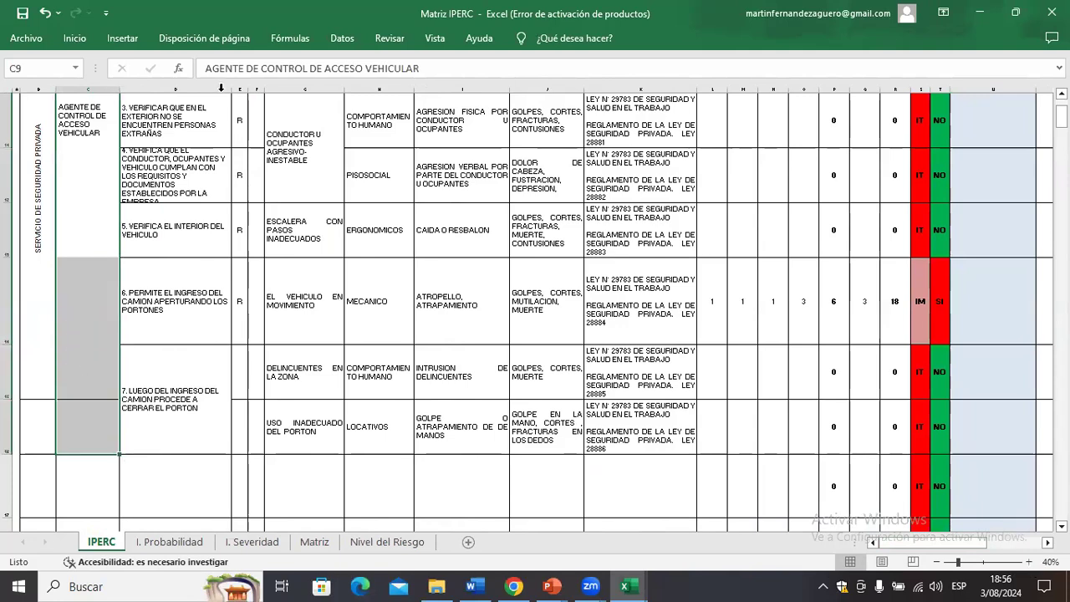
click(74, 38)
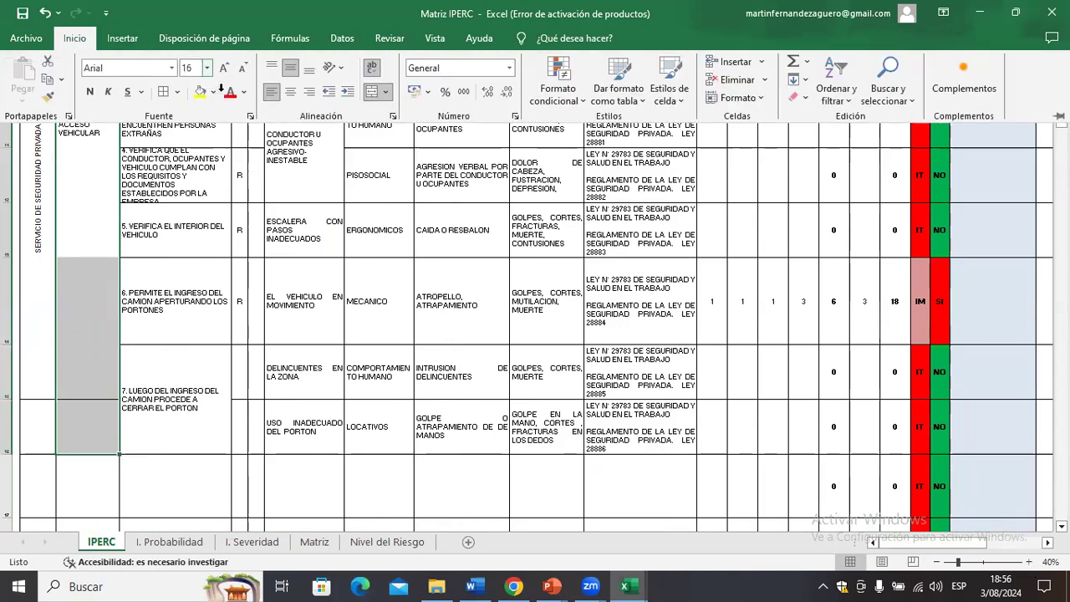
click(378, 93)
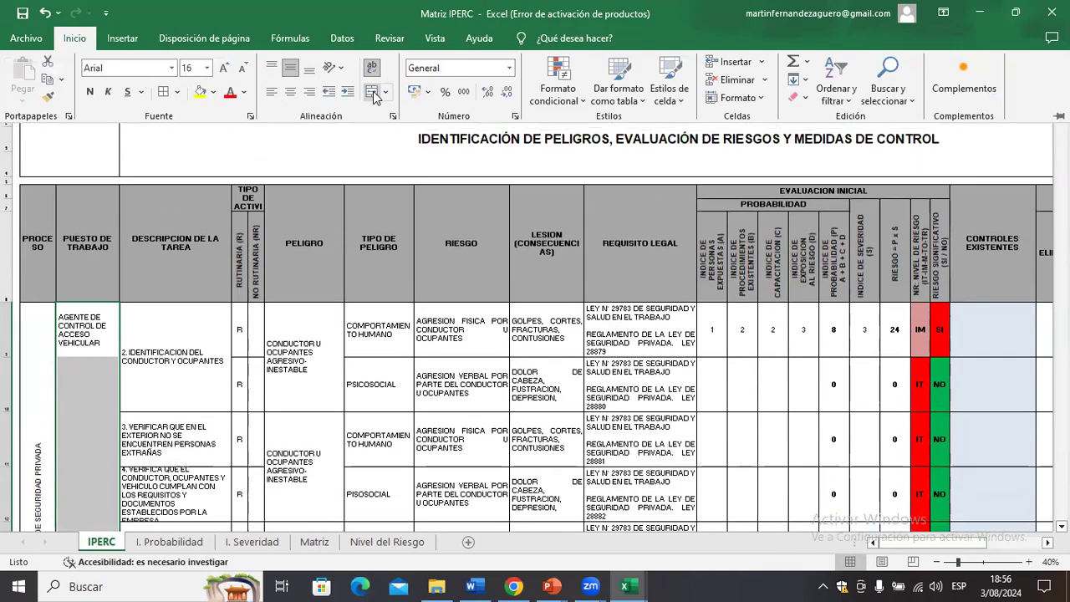
click(374, 93)
scroll(147, 466, down, 1)
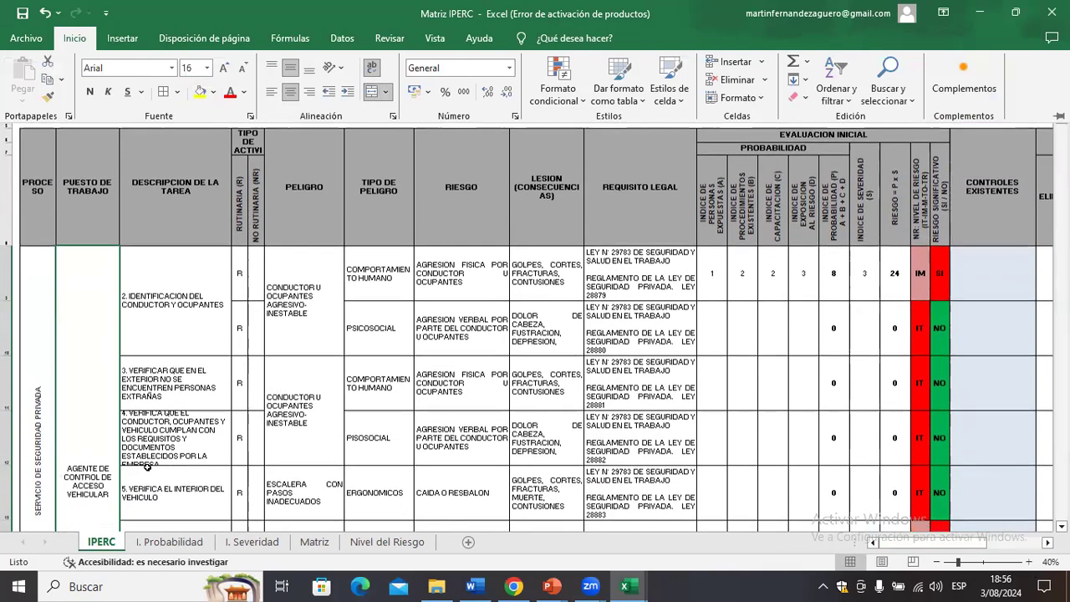
scroll(147, 466, down, 1)
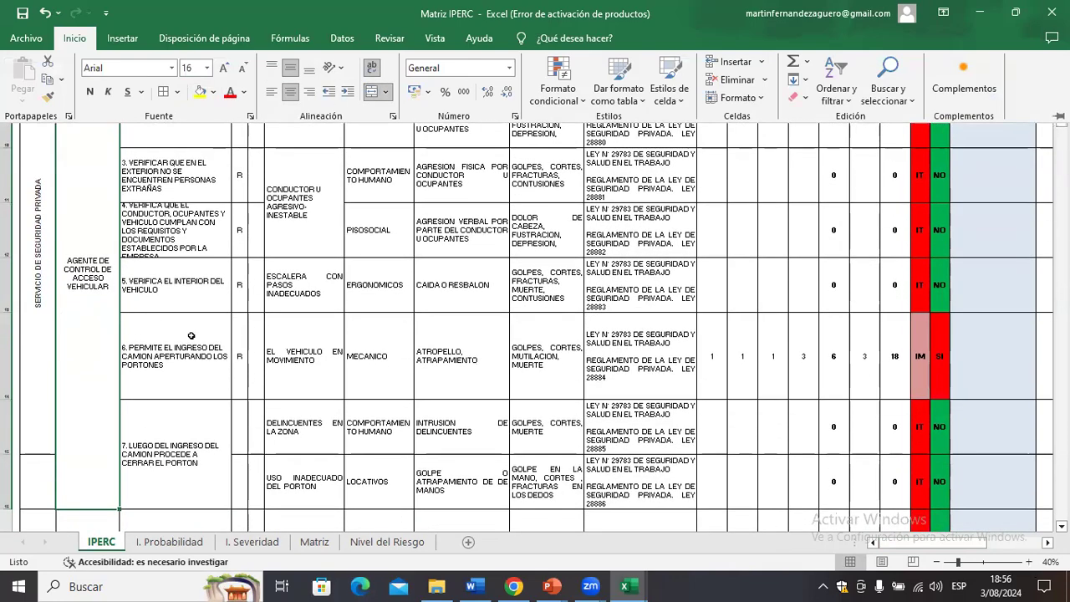
click(193, 246)
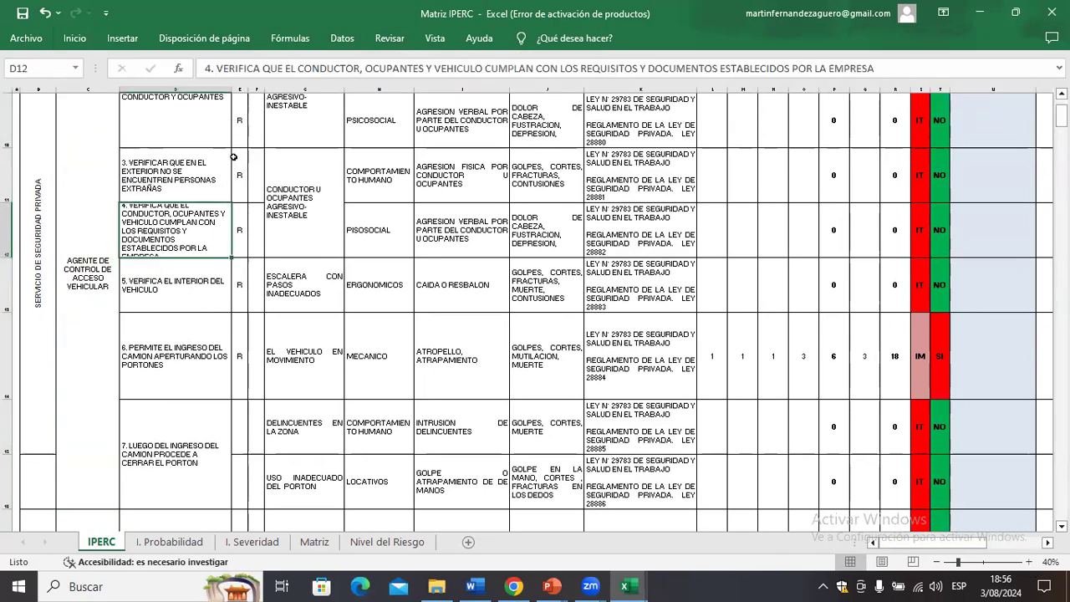
Extend the merged, centered process cell "SERVICIO DE SEGURIDAD PRIVADA" in column B down through row 16
drag(37, 335, 43, 484)
click(74, 38)
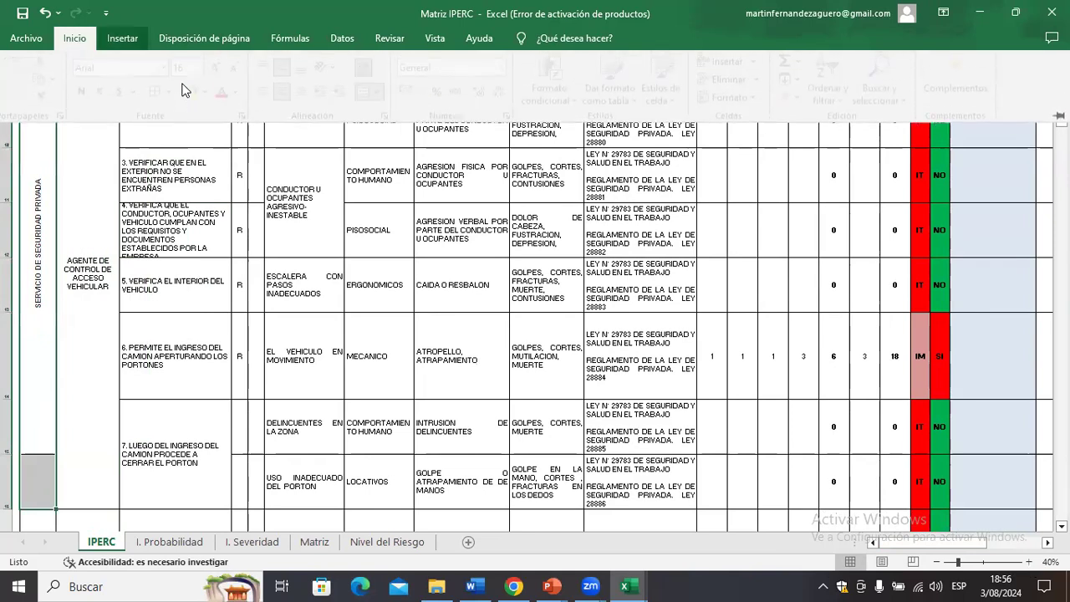
click(372, 93)
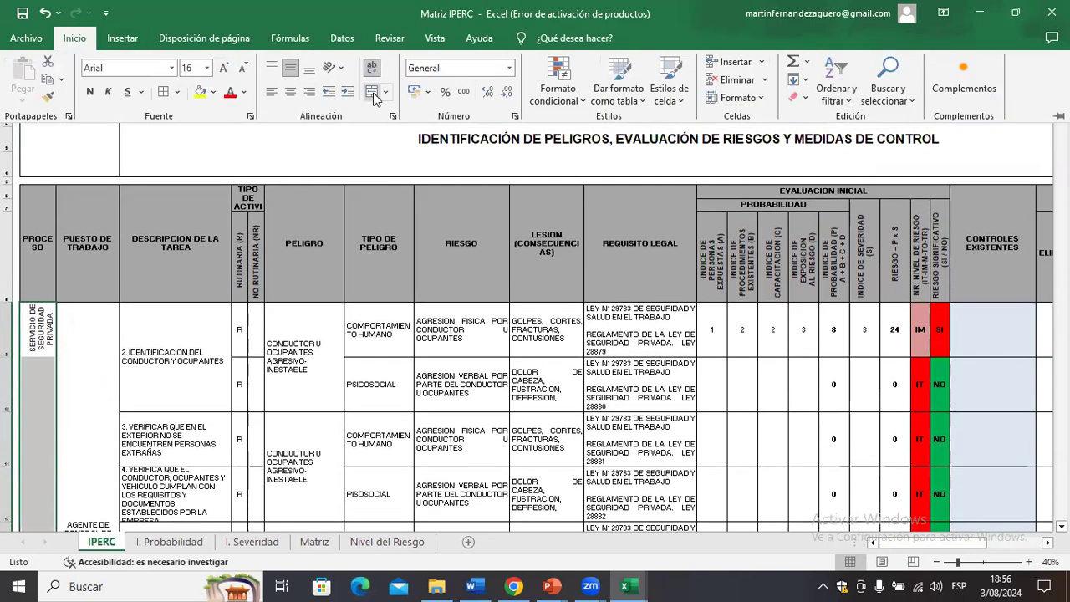
click(373, 94)
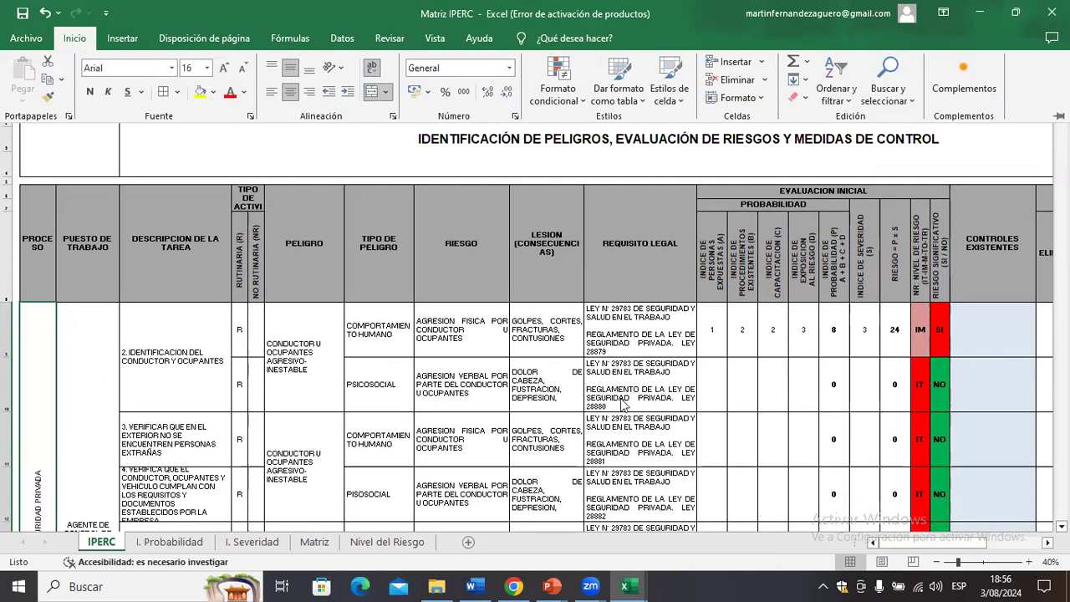
Widen columns E and F equally so the "TIPO DE ACTIVIDAD" heading fits without splitting its last word
click(1029, 563)
click(1029, 564)
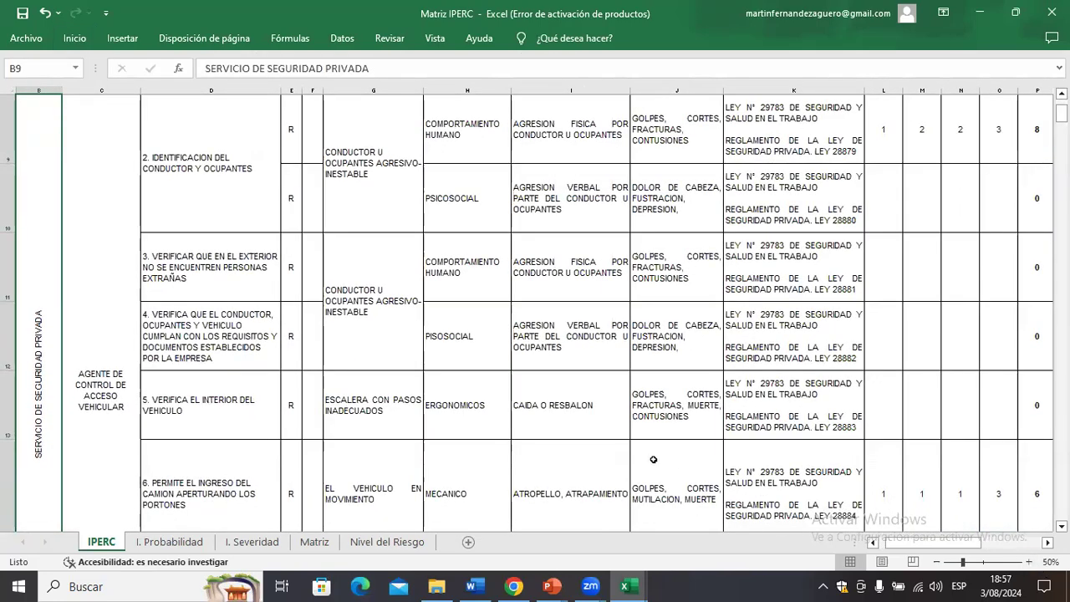
scroll(653, 459, up, 1)
scroll(654, 458, up, 3)
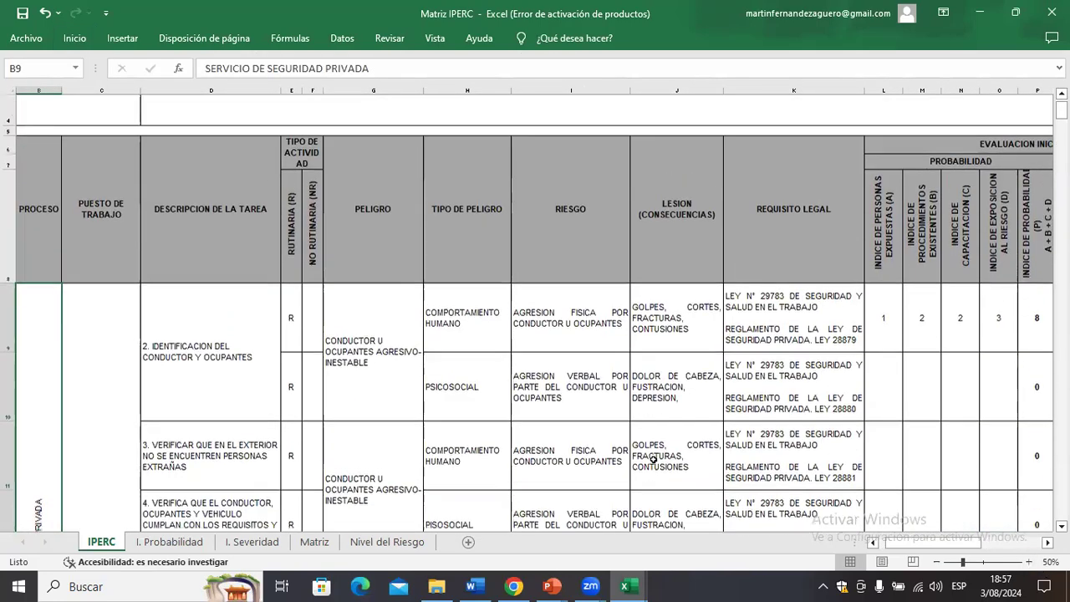
click(197, 405)
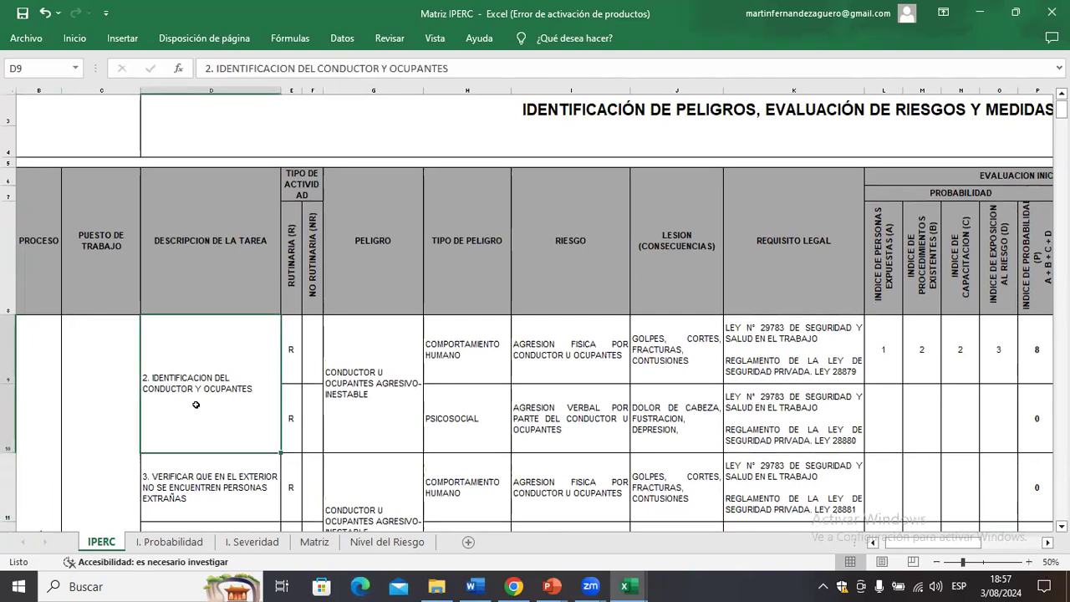
scroll(196, 405, up, 1)
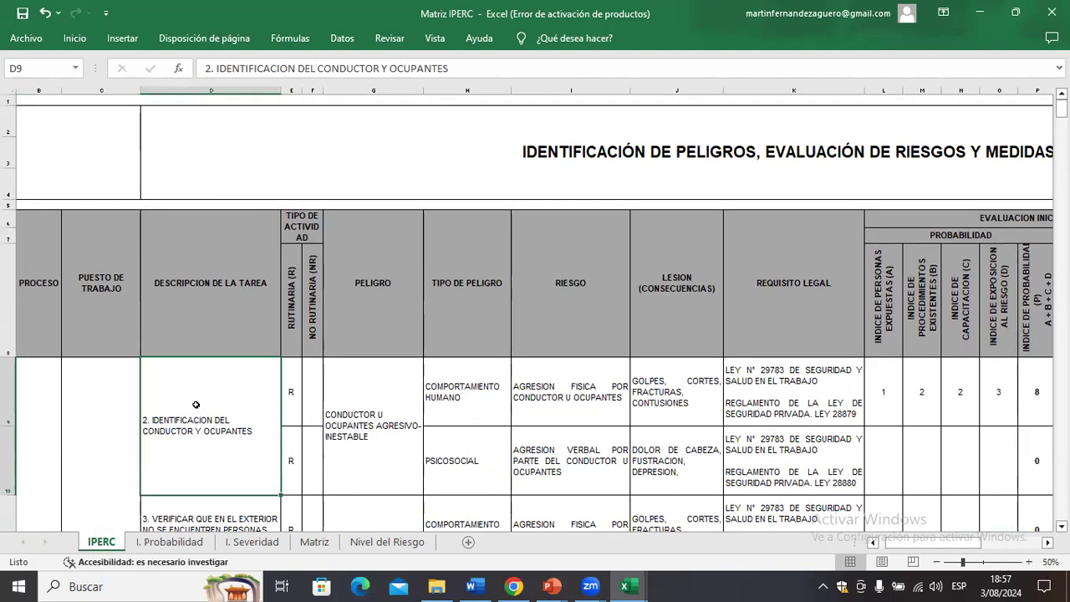
drag(290, 91, 310, 90)
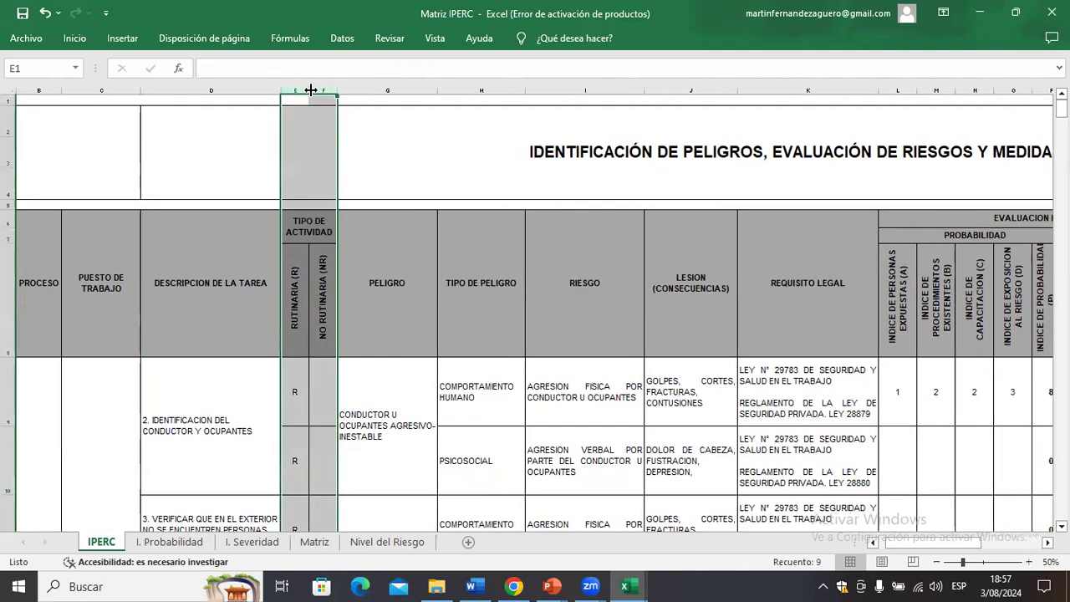
click(412, 326)
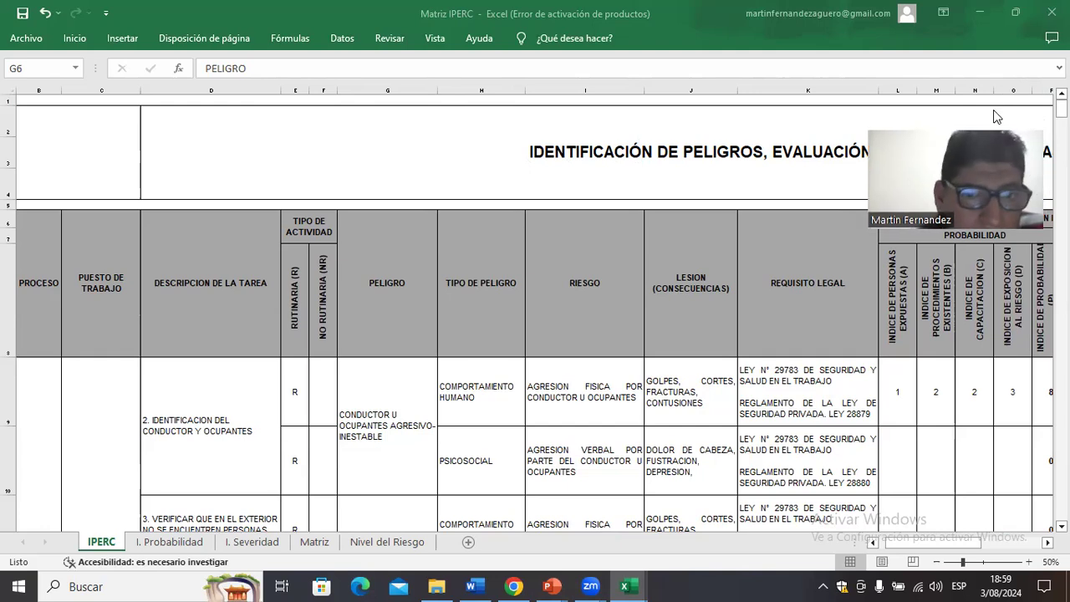
click(467, 163)
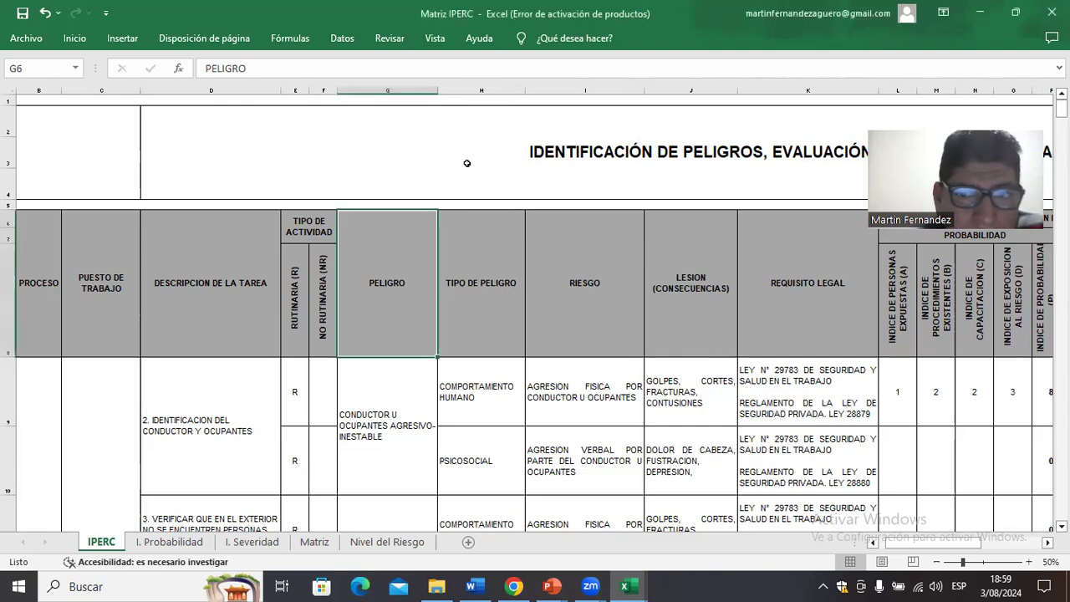